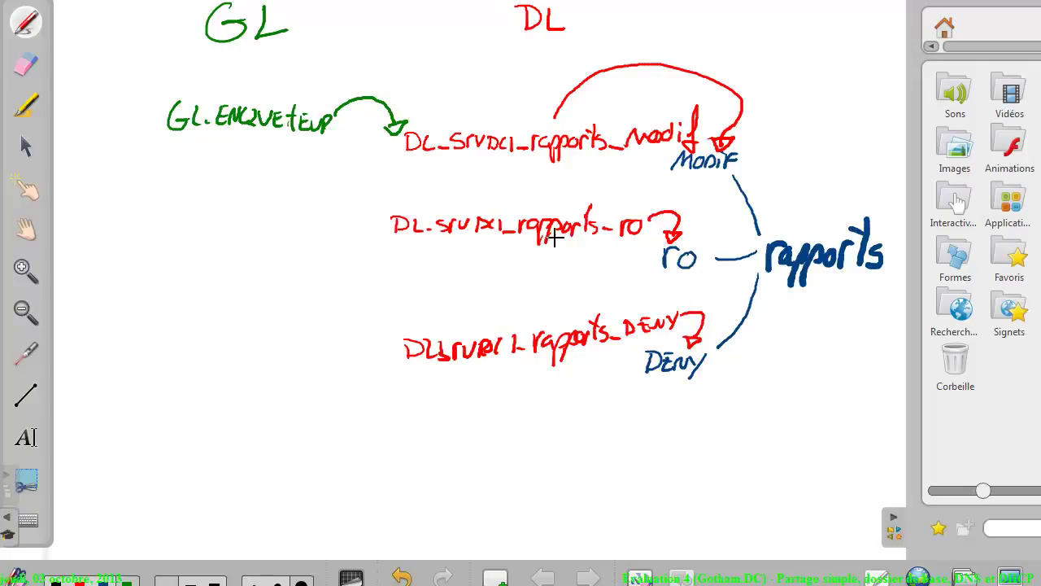
Write GL POLICE and GC S H with arrows to the read-only DL group, and begin GL MECHANT
left_click_drag(198, 192, 332, 196)
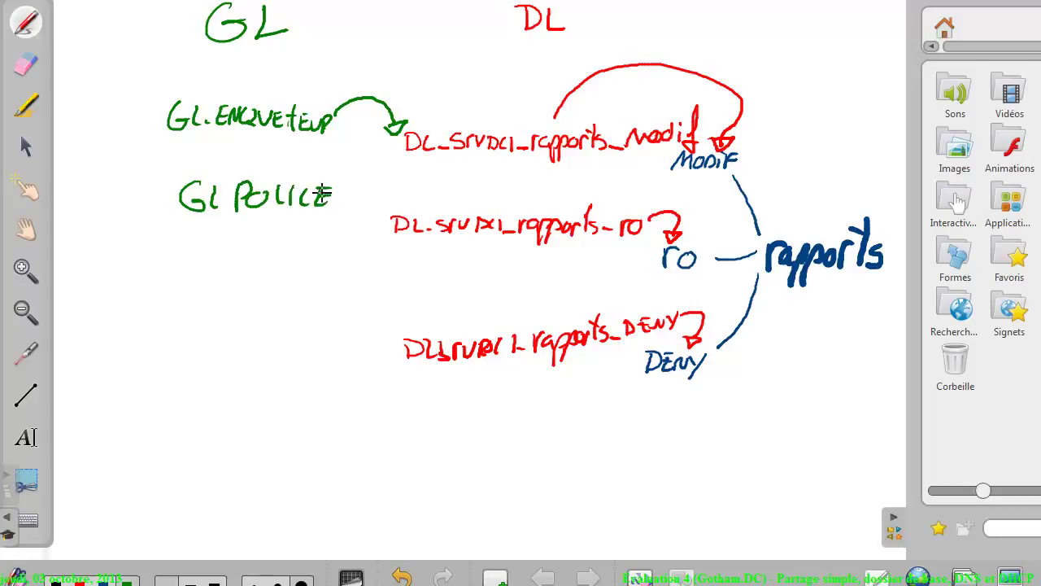
mouse_move(201, 229)
left_mouse_down()
mouse_move(189, 244)
mouse_move(210, 232)
mouse_move(283, 255)
left_mouse_up()
left_click_drag(340, 200, 376, 213)
left_click_drag(321, 239, 376, 234)
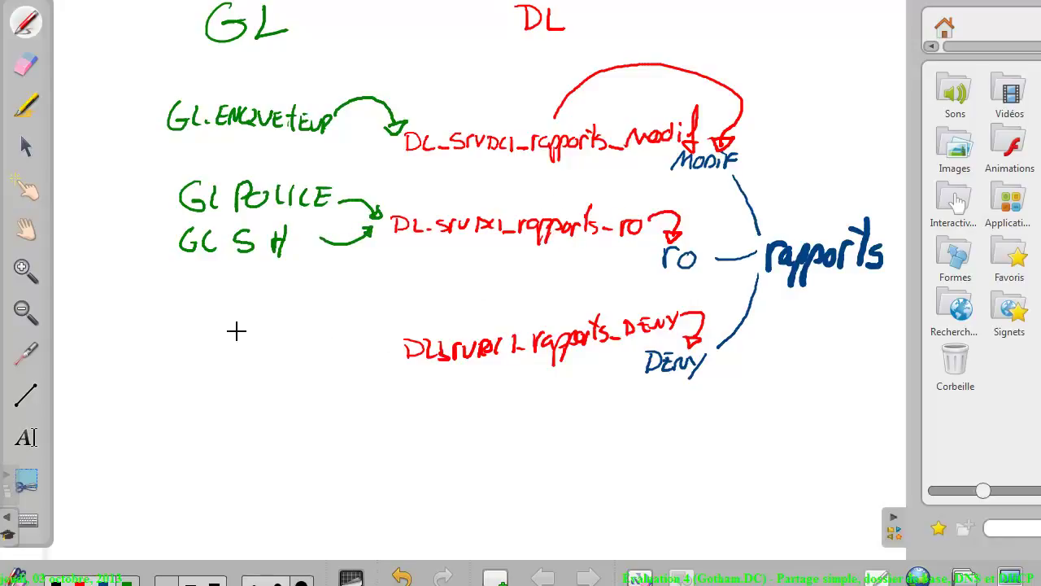
mouse_move(213, 326)
left_mouse_down()
mouse_move(204, 345)
mouse_move(230, 346)
mouse_move(239, 327)
mouse_move(337, 341)
mouse_move(358, 333)
mouse_move(367, 344)
mouse_move(405, 334)
left_mouse_up()
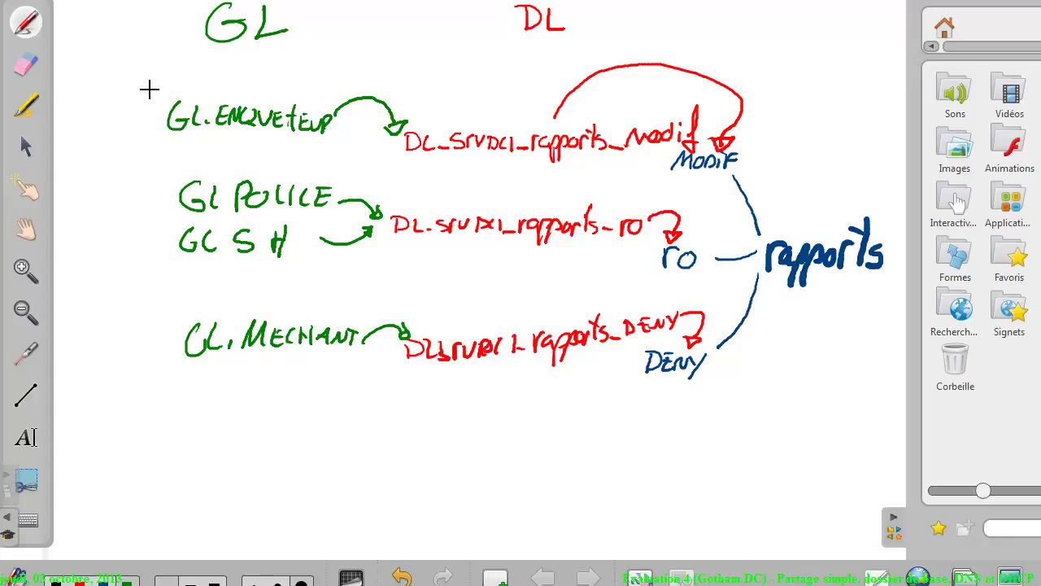
Write two member user names with branch lines into GL.ENQUETEUR
left_click_drag(124, 75, 154, 91)
left_click_drag(78, 64, 122, 72)
left_click(130, 56)
mouse_move(127, 62)
left_mouse_down()
mouse_move(121, 126)
mouse_move(67, 121)
mouse_move(68, 134)
mouse_move(111, 118)
mouse_move(108, 135)
left_mouse_up()
left_click_drag(119, 121, 106, 146)
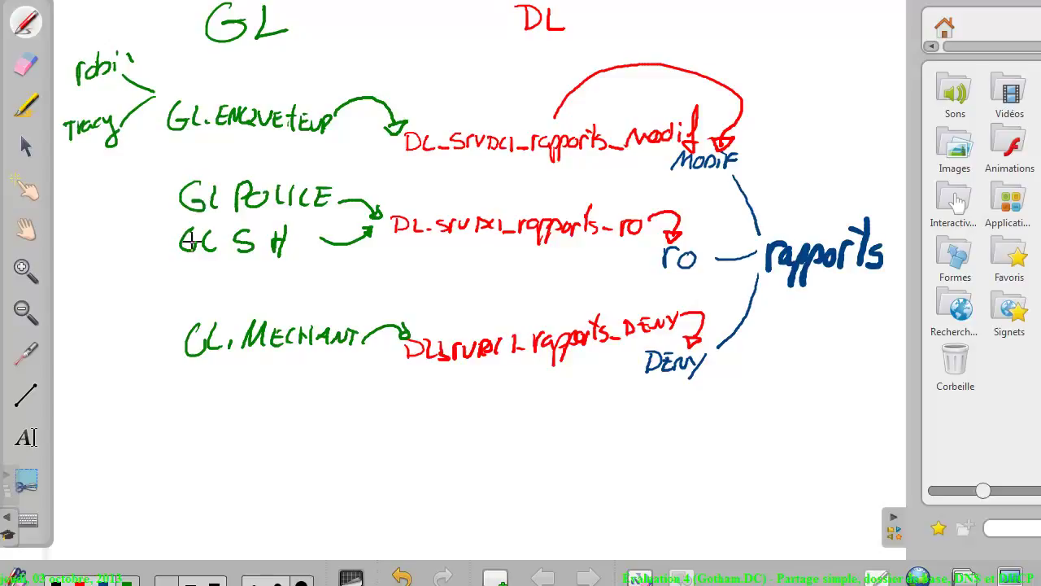
Add arrow marks before GL POLICE, GC S H and GL MECHANT, then switch to the laser pointer
mouse_move(157, 176)
left_mouse_down()
mouse_move(164, 184)
mouse_move(148, 198)
left_mouse_up()
mouse_move(149, 225)
left_mouse_down()
mouse_move(168, 235)
mouse_move(148, 244)
left_mouse_up()
mouse_move(150, 322)
left_mouse_down()
mouse_move(162, 335)
mouse_move(139, 360)
left_mouse_up()
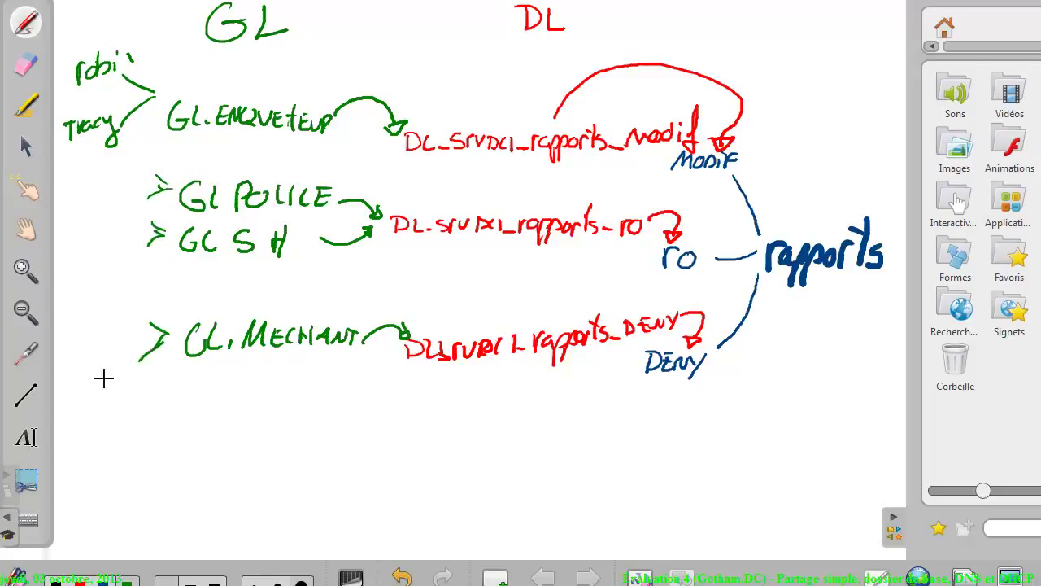
left_click(25, 353)
Scroll through the assignment's rapports share requirements, then return to the console's gotham OU
key("alt+Tab")
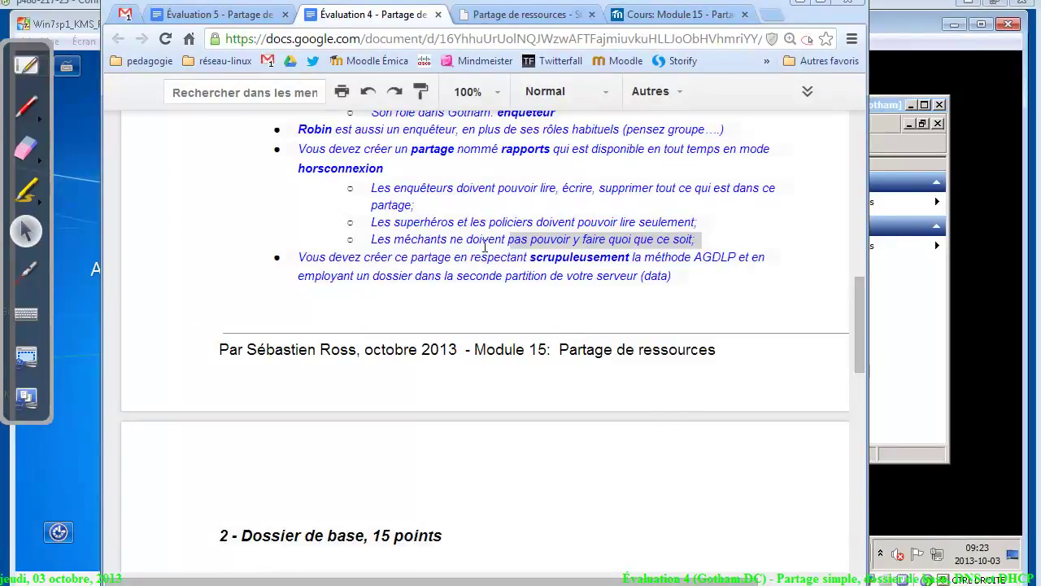
scroll(860, 333, "down", 4)
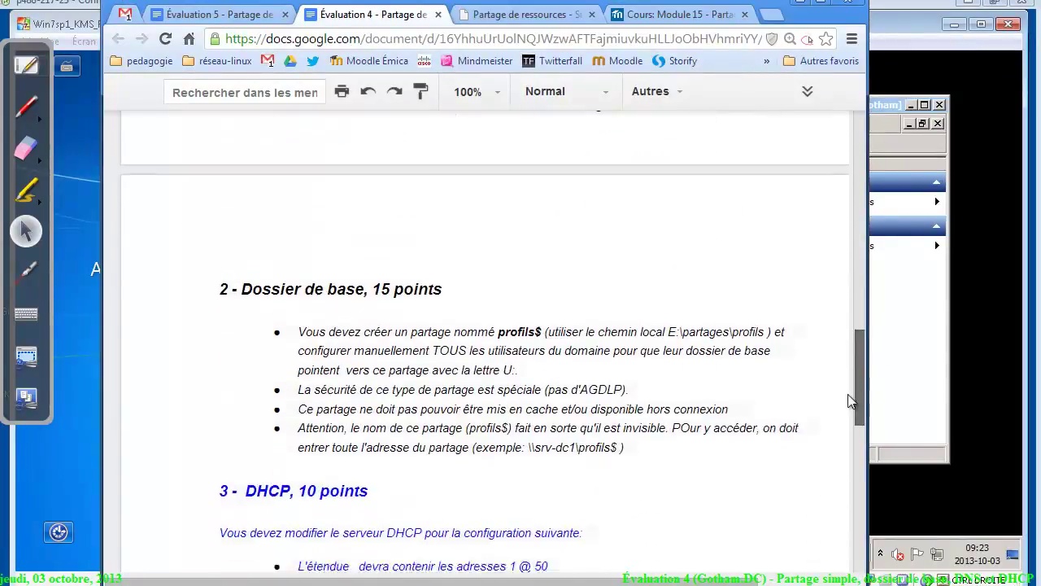
scroll(851, 372, "up", 4)
scroll(867, 329, "up", 2)
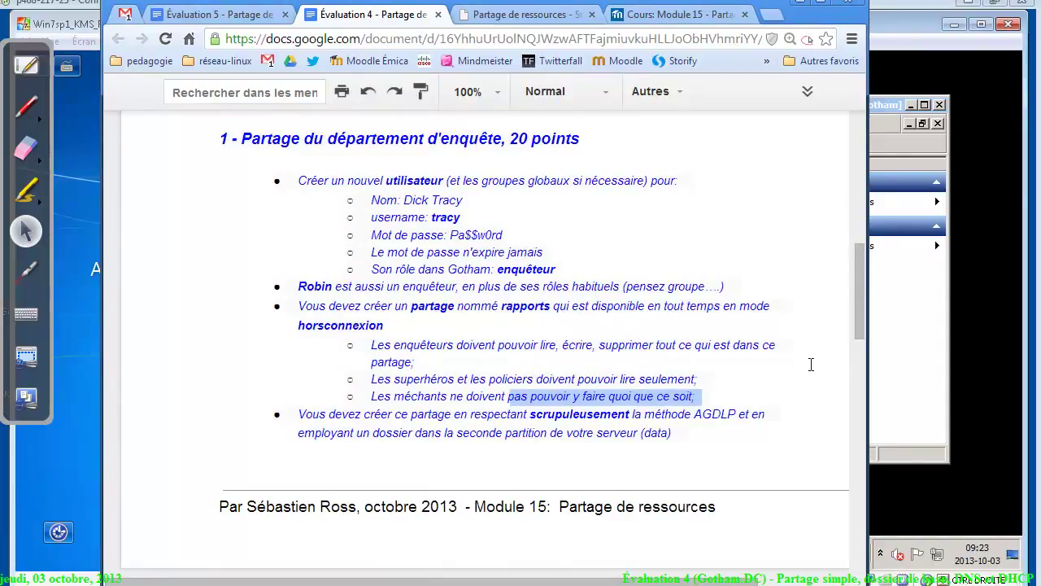
left_click(895, 384)
left_click(416, 268)
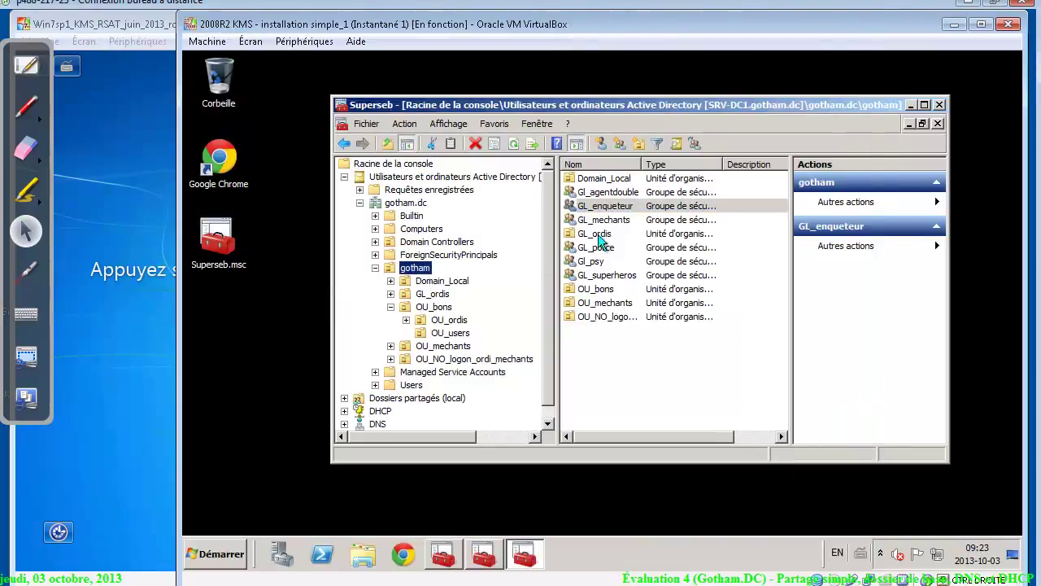
Create domain-local group dl_srv-dc1_rapports_modif in Domain_Local, copying its dl_srv-dc1_rapports_ name prefix
left_click(598, 179)
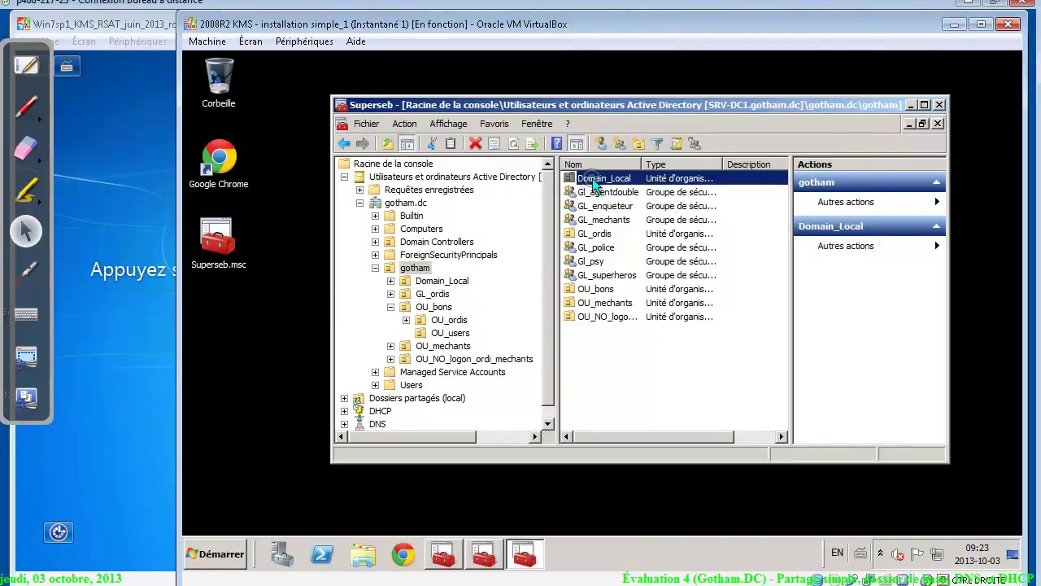
double_click(665, 180)
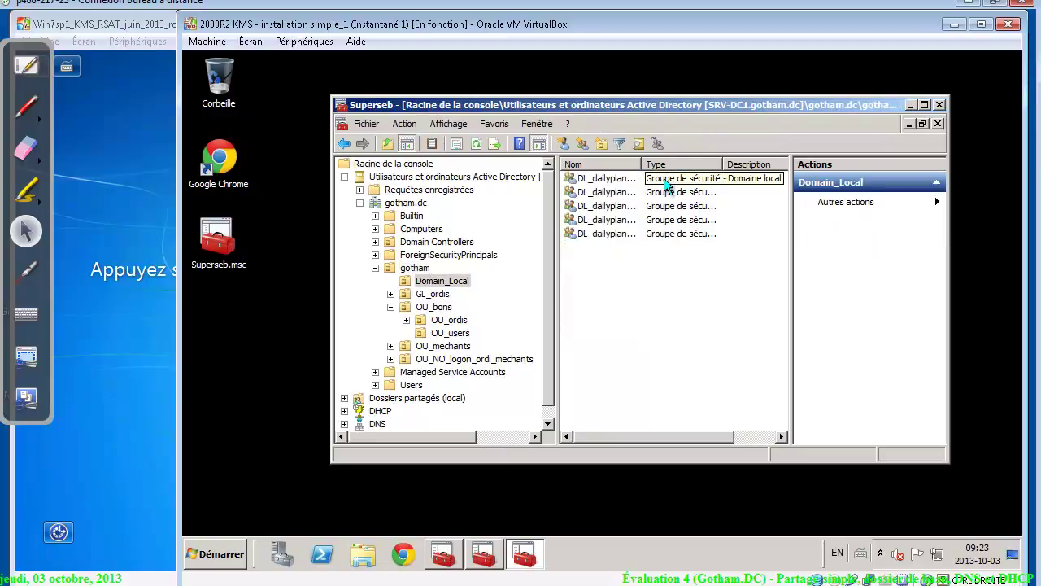
right_click(632, 280)
mouse_move(708, 334)
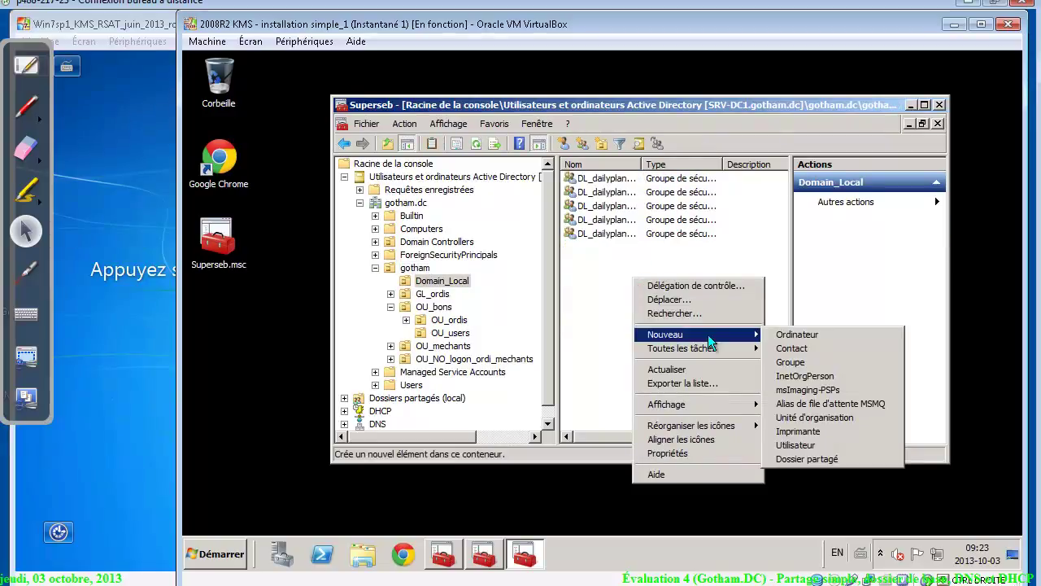
left_click(830, 364)
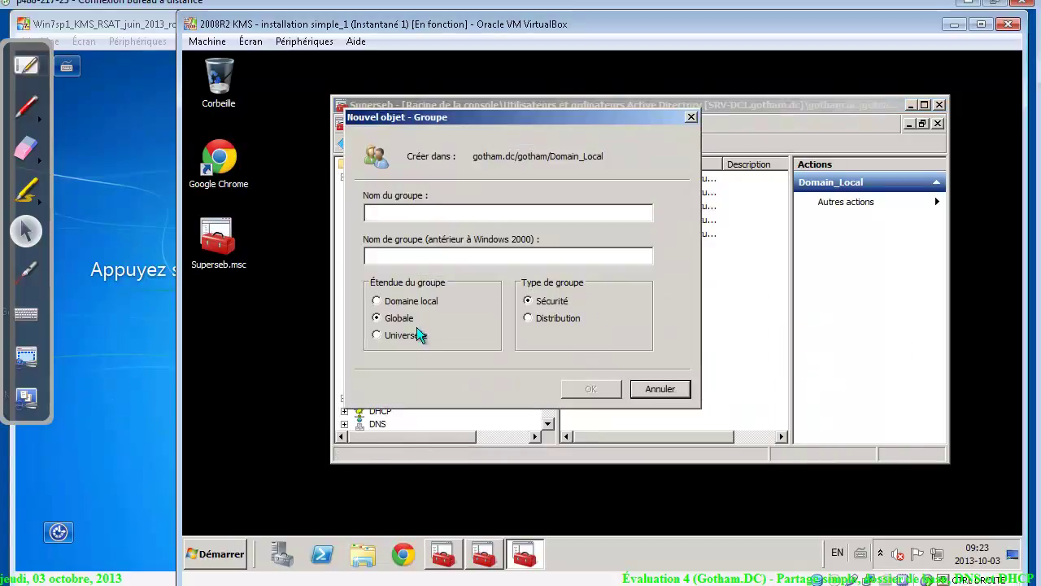
left_click(406, 301)
type("dl_srv-")
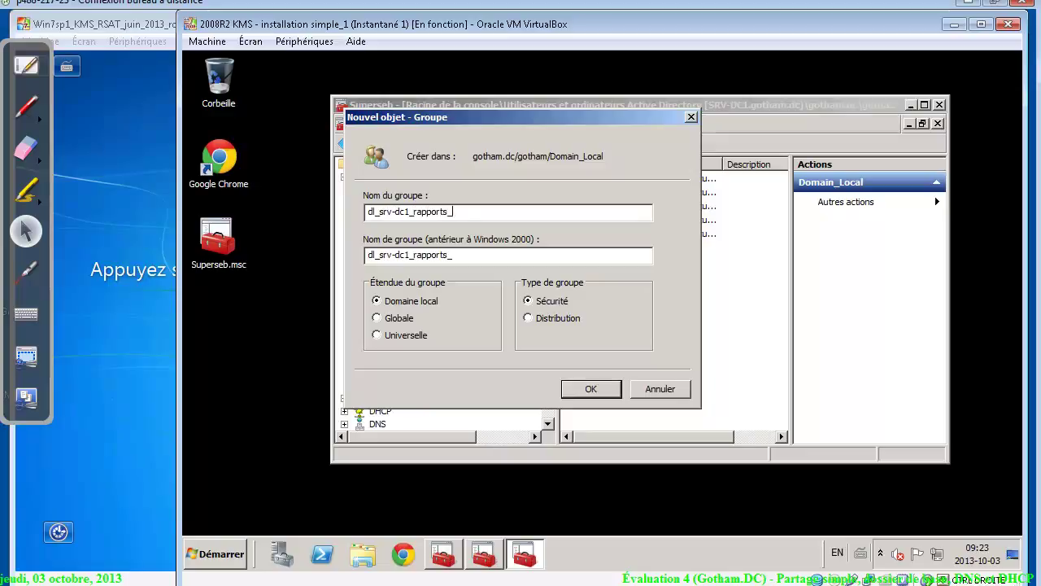
type("dc1_rapports_modif")
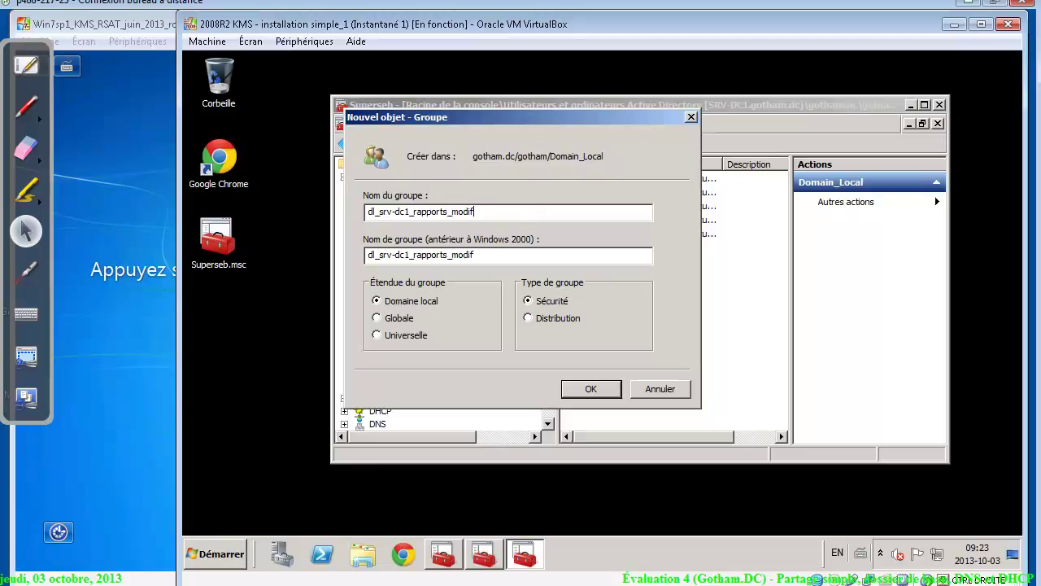
key("shift+Left")
key("shift+Left")
key("shift+Left")
key("shift+Left")
key("shift+Left")
key("shift+Left")
key("shift+Left")
key("shift+Left")
key("shift+Left")
key("shift+Left")
key("shift+Left")
key("shift+Left")
key("shift+Left")
key("shift+Left")
key("shift+Left")
key("shift+Left")
key("shift+Left")
key("shift+Left")
key("shift+Left")
key("shift+Left")
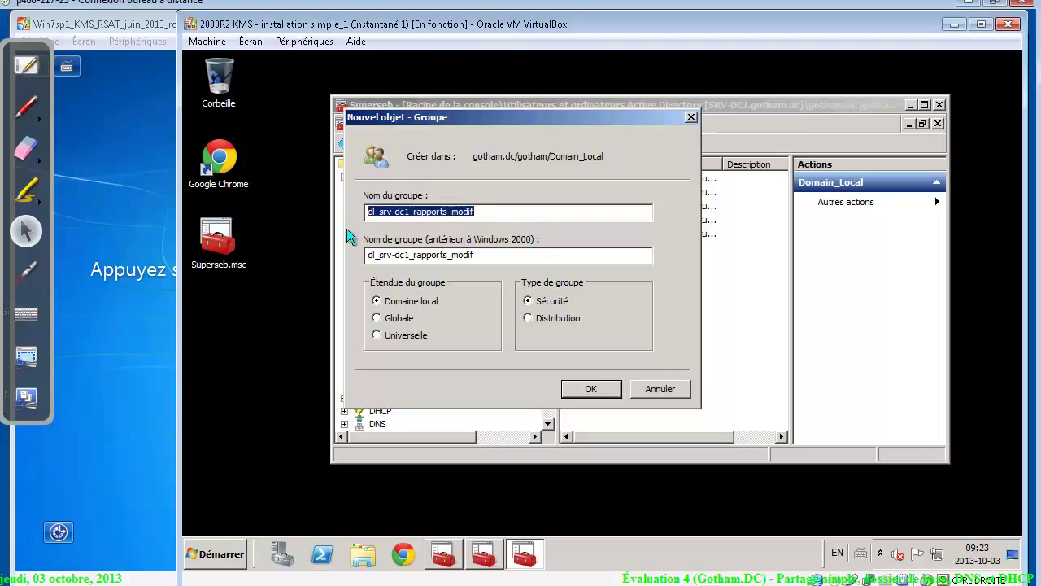
left_click(448, 212)
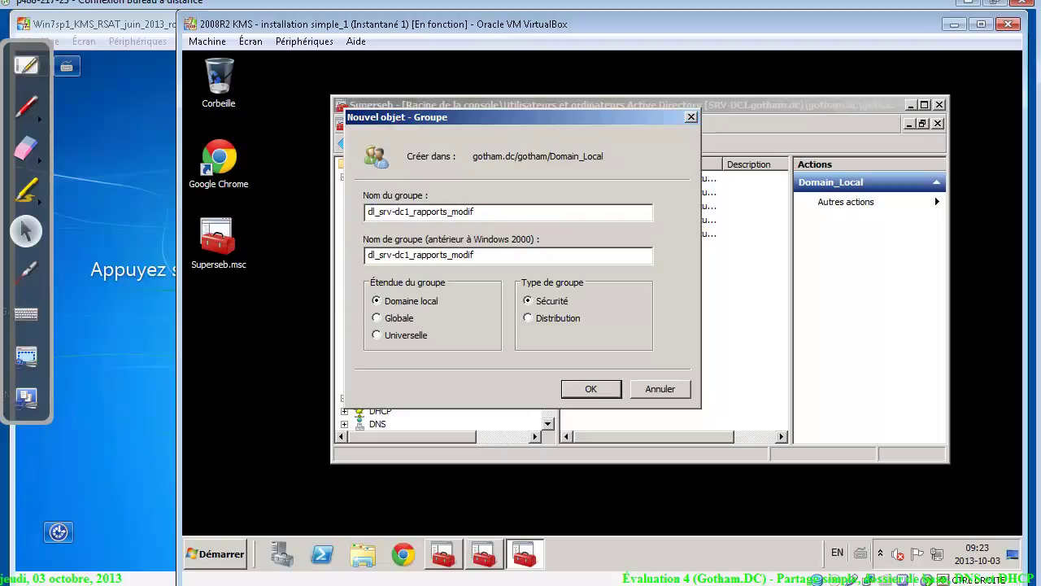
left_click_drag(453, 212, 286, 230)
key("ctrl+c")
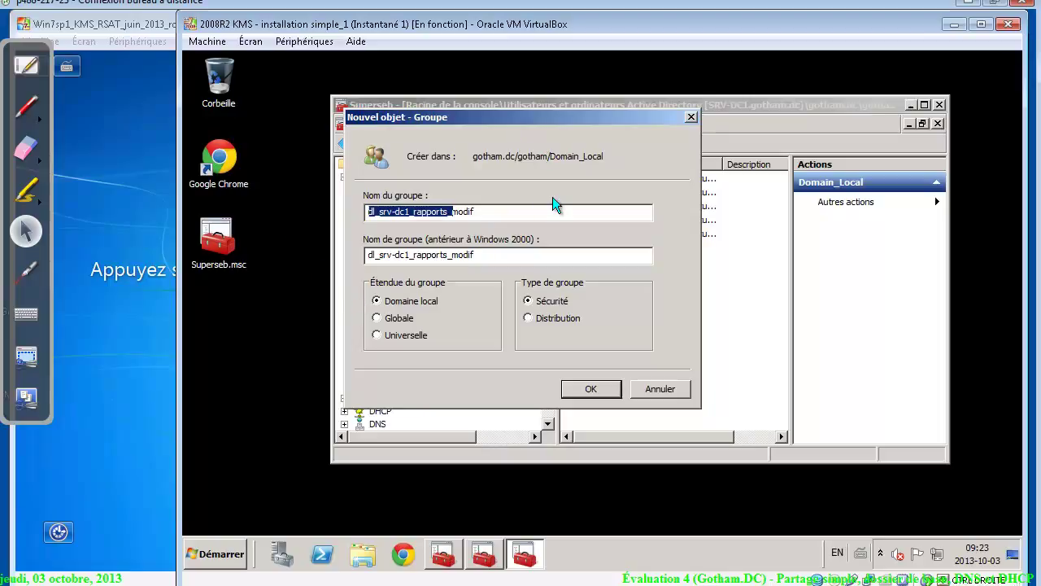
left_click(590, 388)
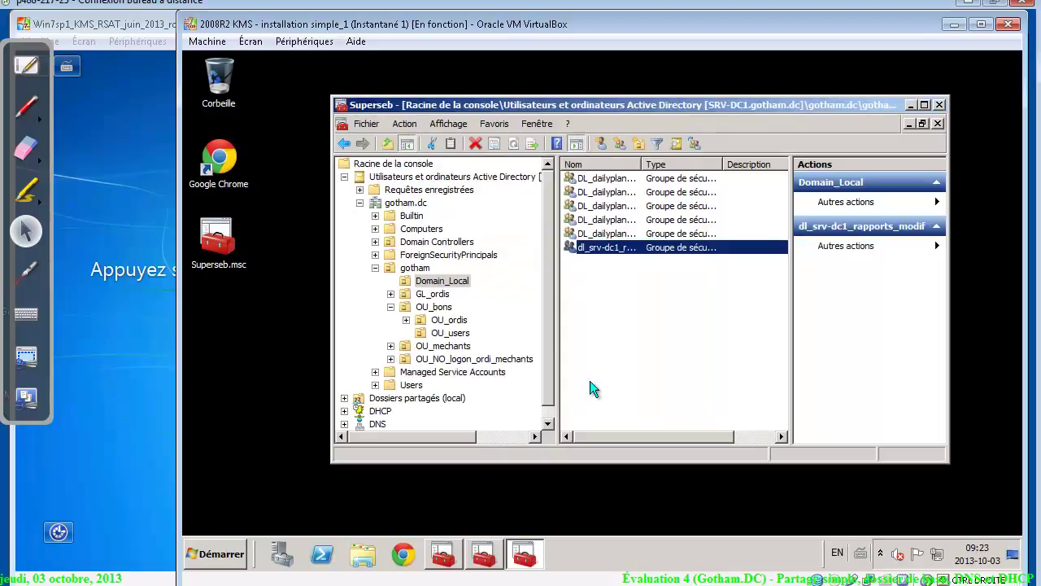
Create domain-local group dl_srv-dc1_rapports_ro from the pasted name prefix
right_click(592, 334)
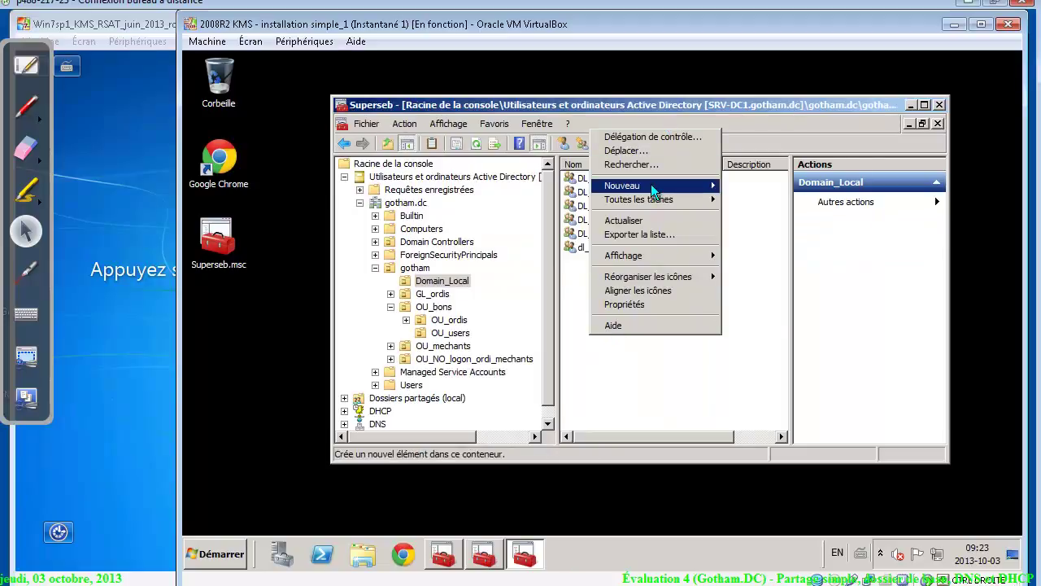
mouse_move(650, 184)
left_click(775, 211)
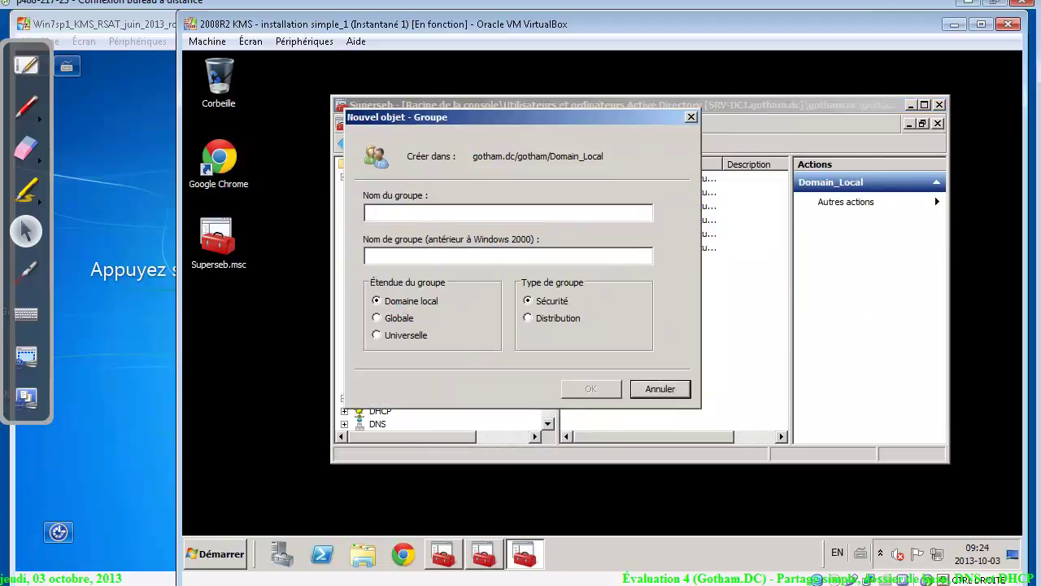
key("ctrl+v")
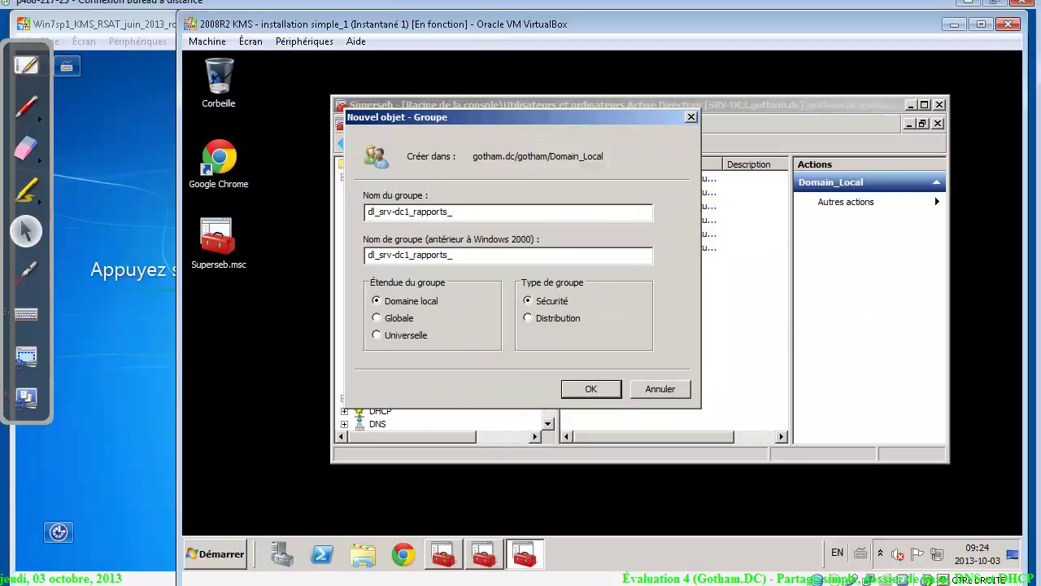
left_click(602, 388)
Create domain-local group dl_srv-dc1_rapports_DENY and widen the Nom column
right_click(603, 306)
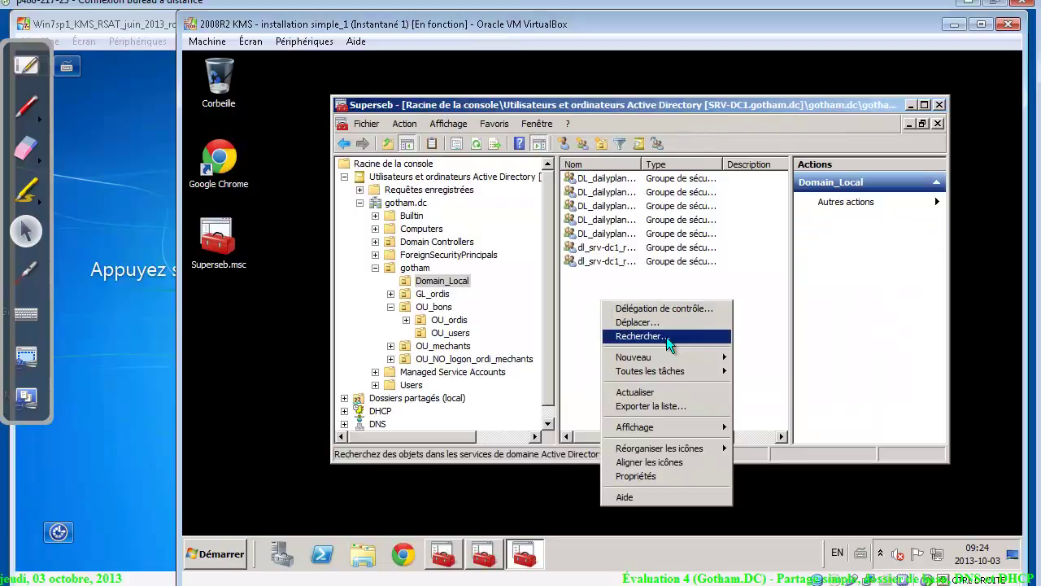
mouse_move(669, 359)
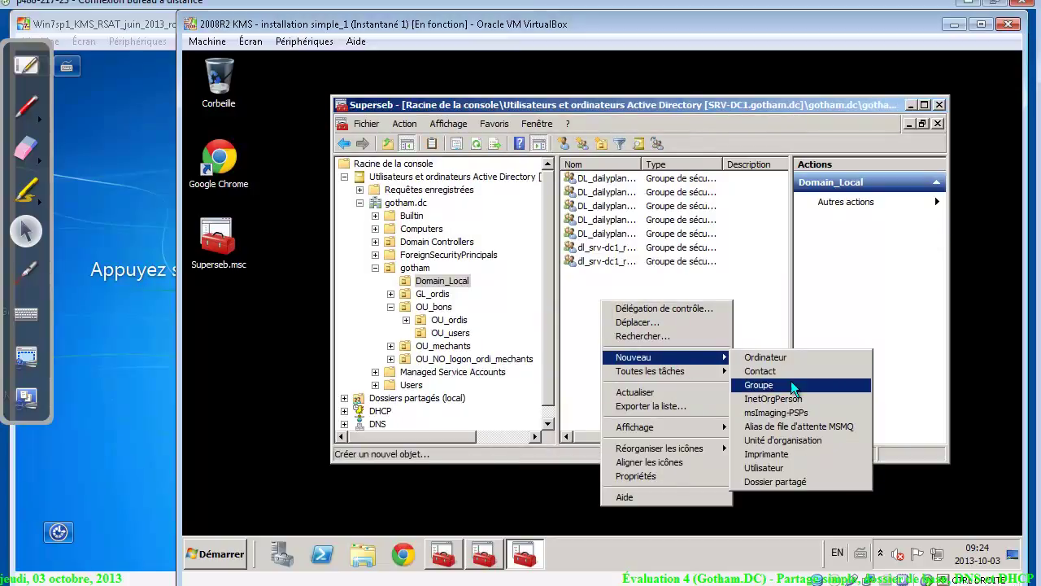
left_click(792, 385)
type("dl_srv-dc1_rapports_")
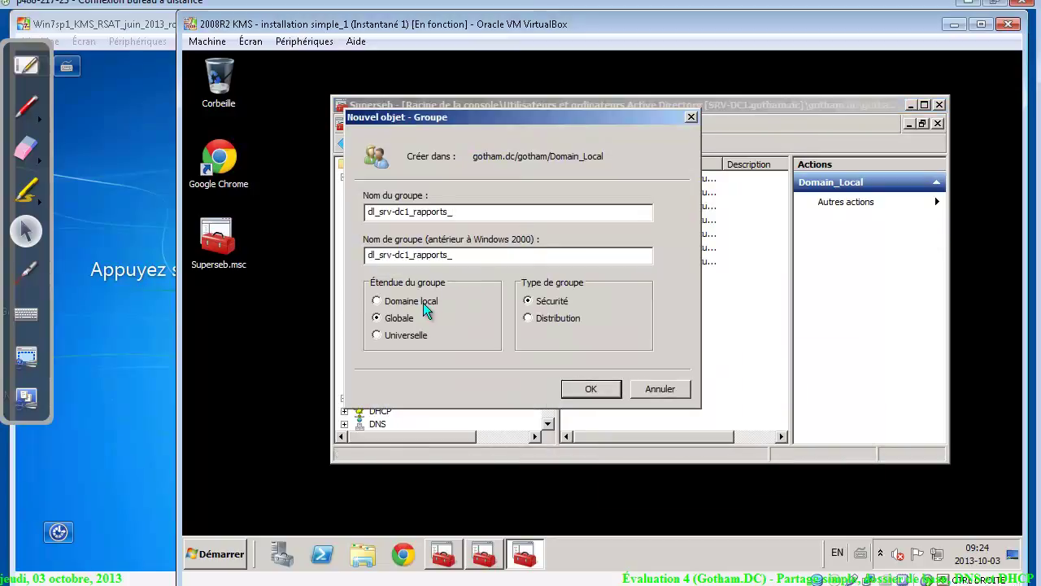
left_click(423, 302)
type("DENY")
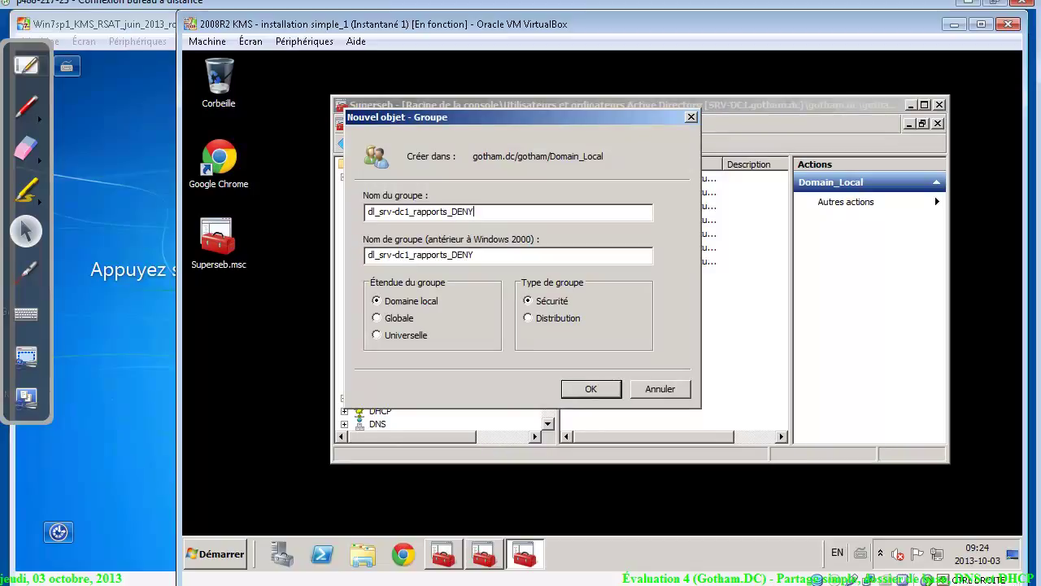
left_click(601, 393)
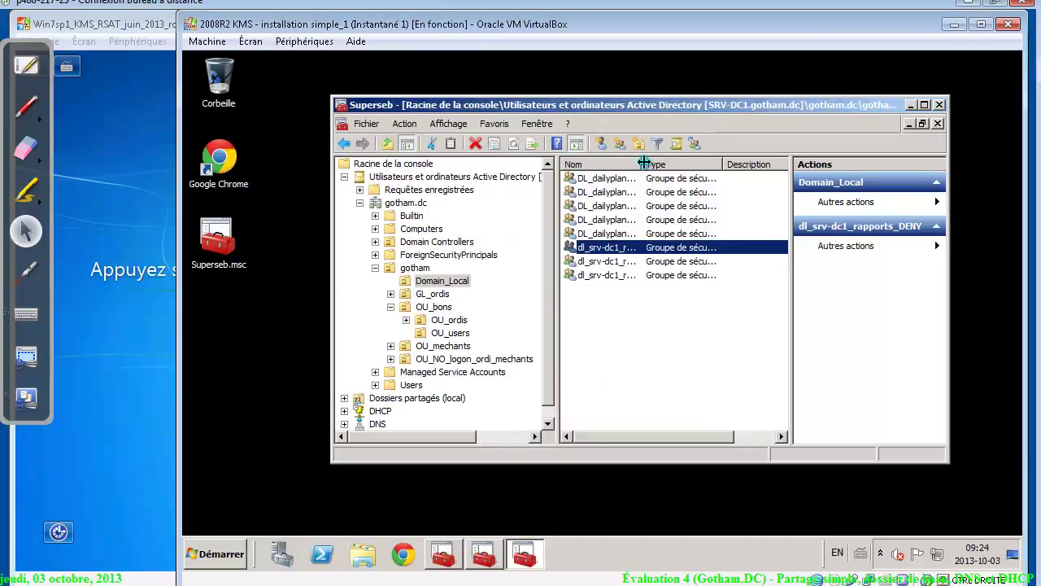
left_click_drag(641, 163, 694, 163)
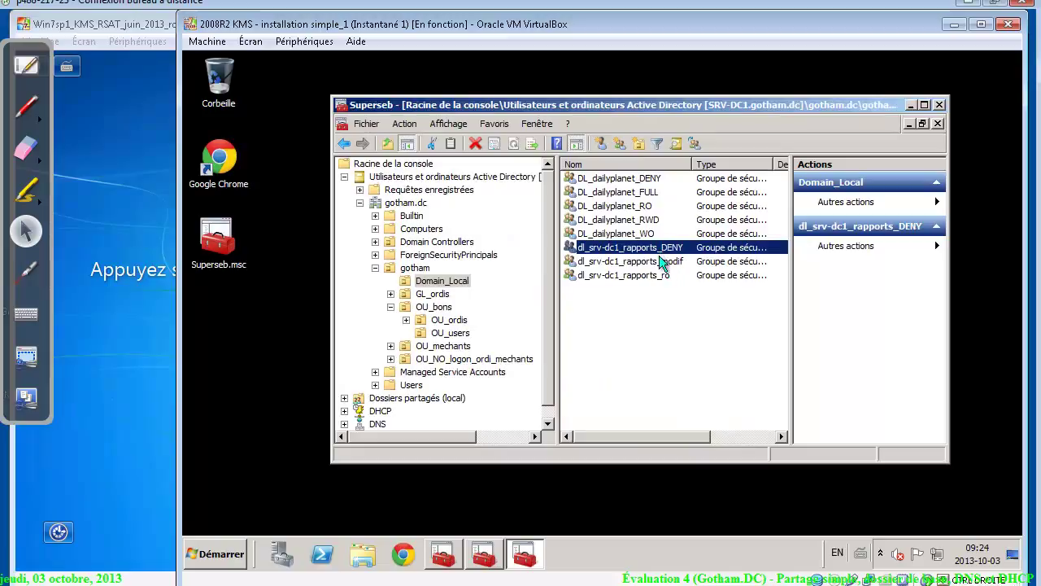
Widen the Type column, check each rapports group's type, then list gotham's global groups
left_click(743, 436)
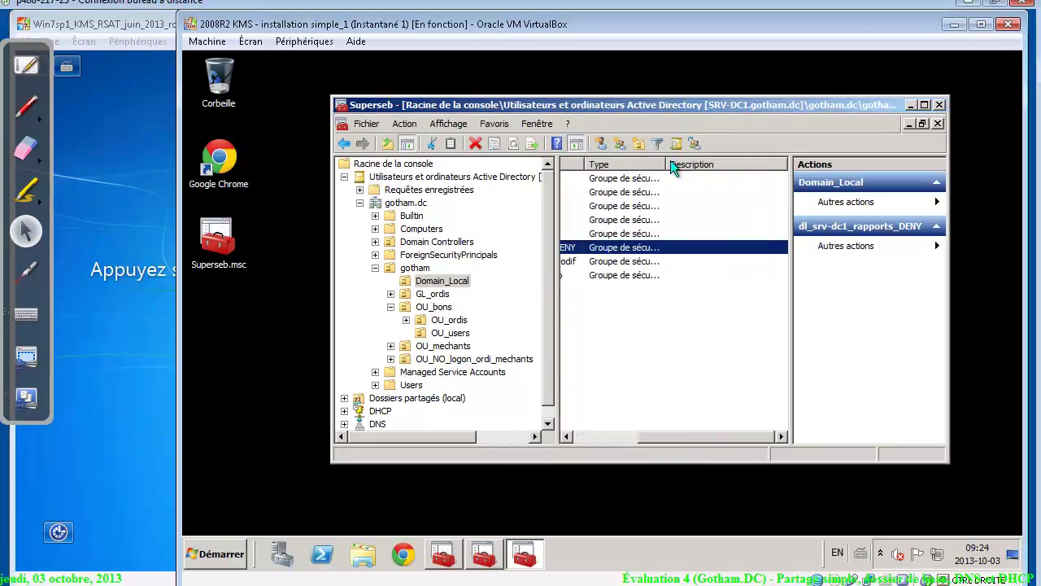
left_click_drag(666, 163, 768, 165)
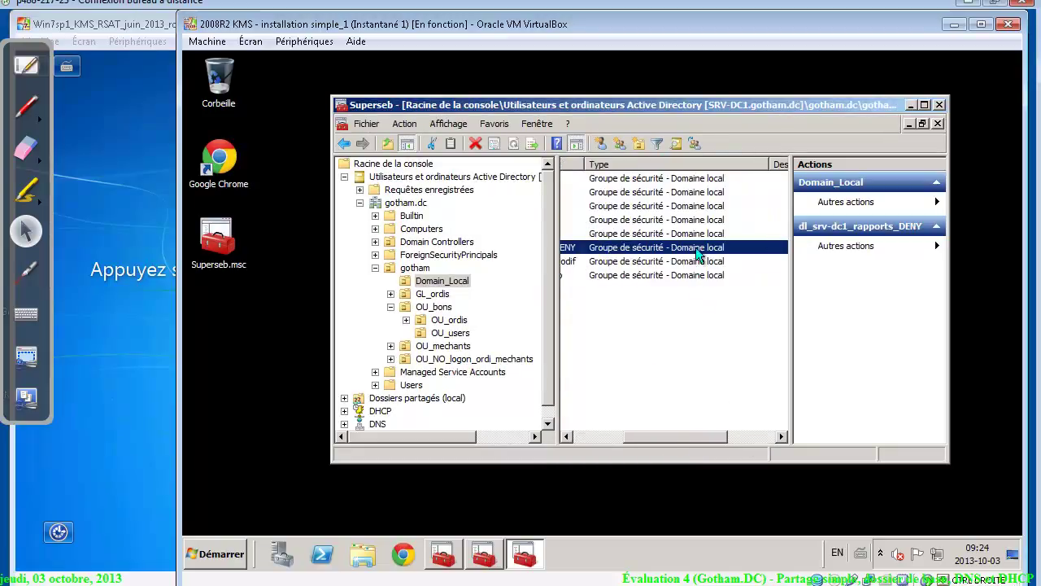
left_click(698, 261)
left_click(697, 276)
left_click(699, 261)
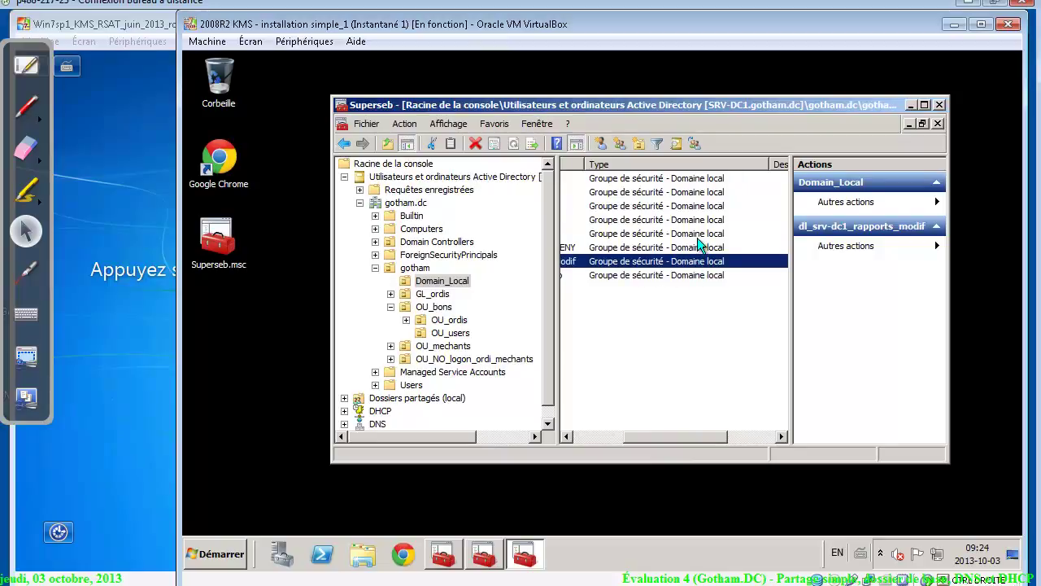
left_click(699, 236)
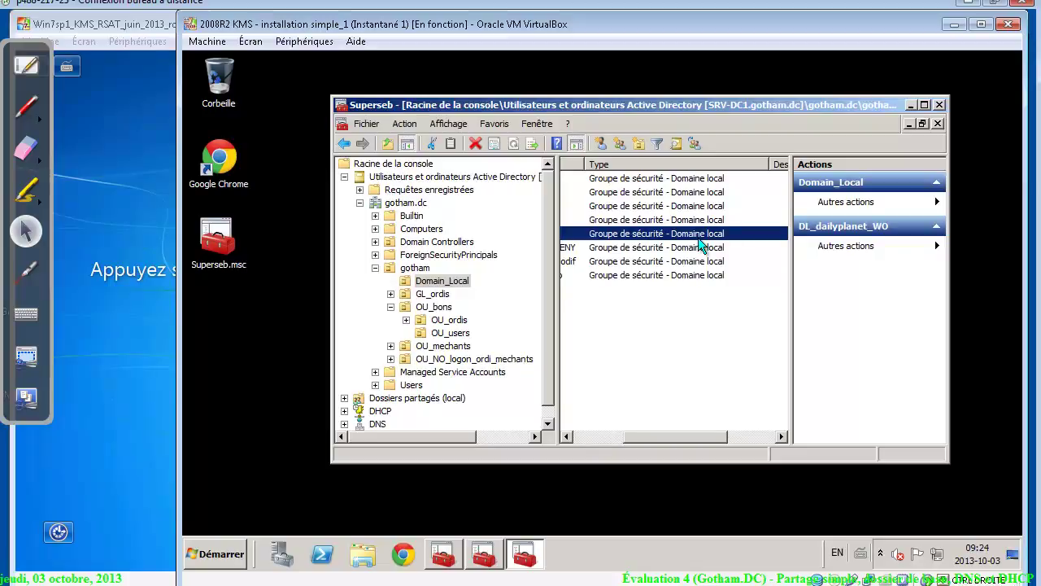
left_click(449, 255)
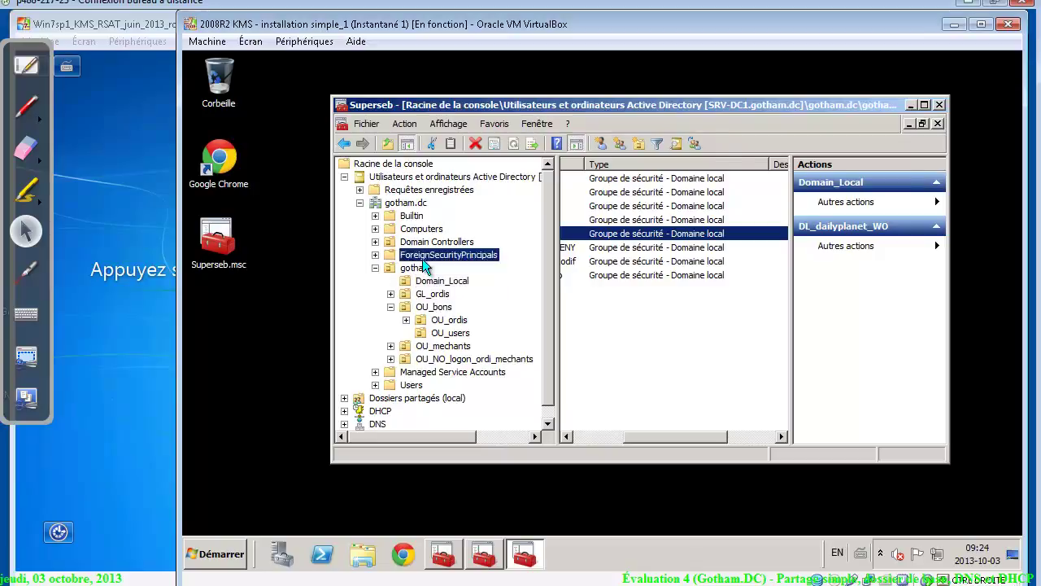
left_click(417, 269)
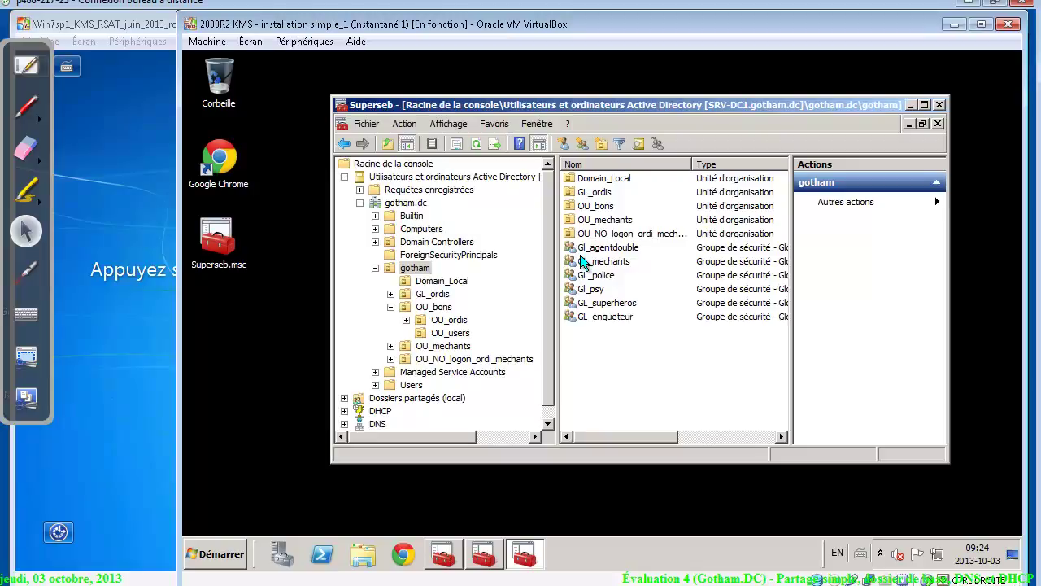
Add GL_mechants to dl_srv-dc1_rapports_DENY through its Membre de tab and save
double_click(609, 261)
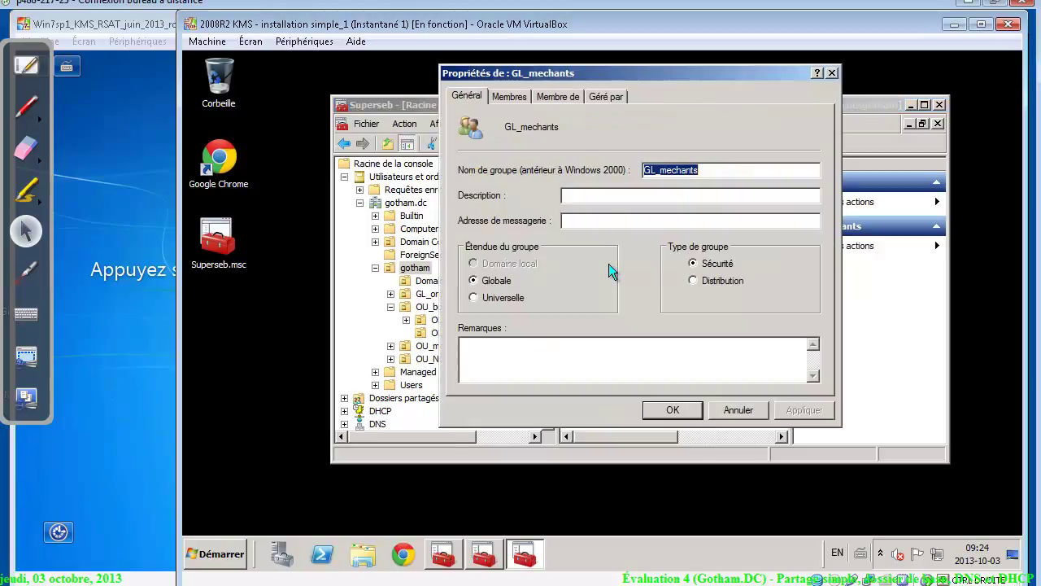
left_click(518, 100)
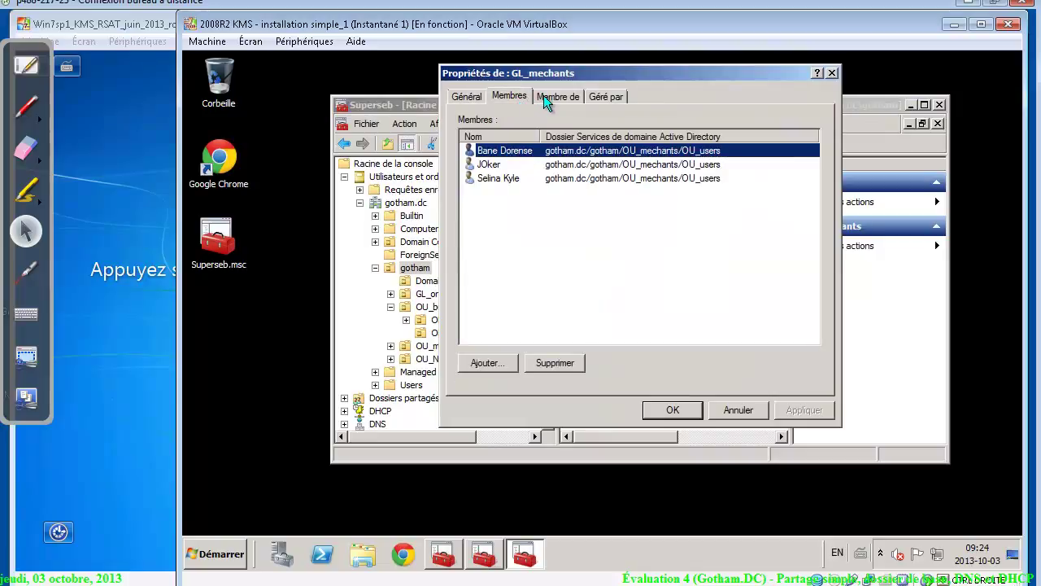
left_click(543, 96)
left_click(488, 292)
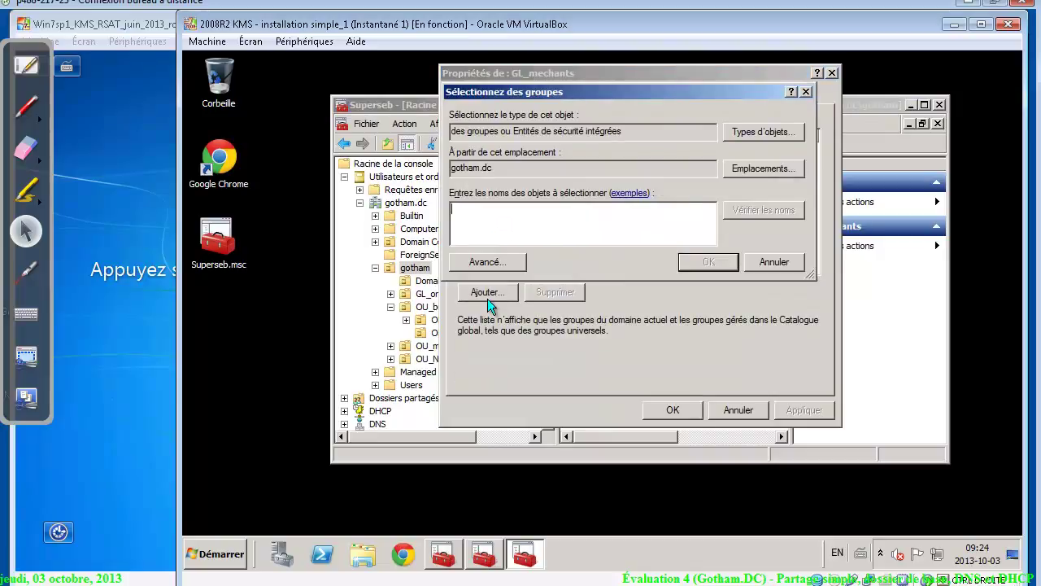
type("dl")
key("Return")
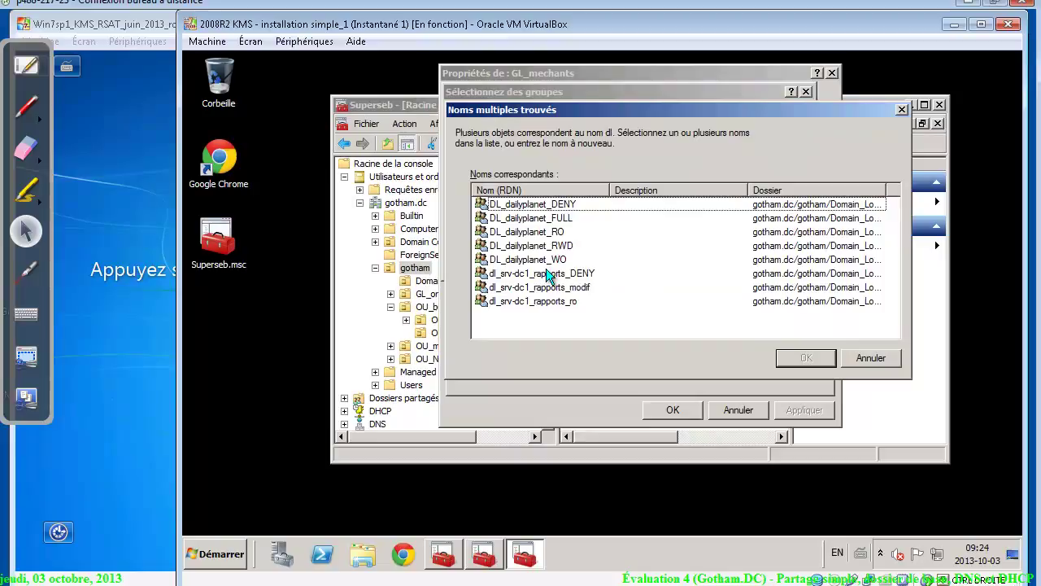
left_click(549, 277)
left_click(808, 358)
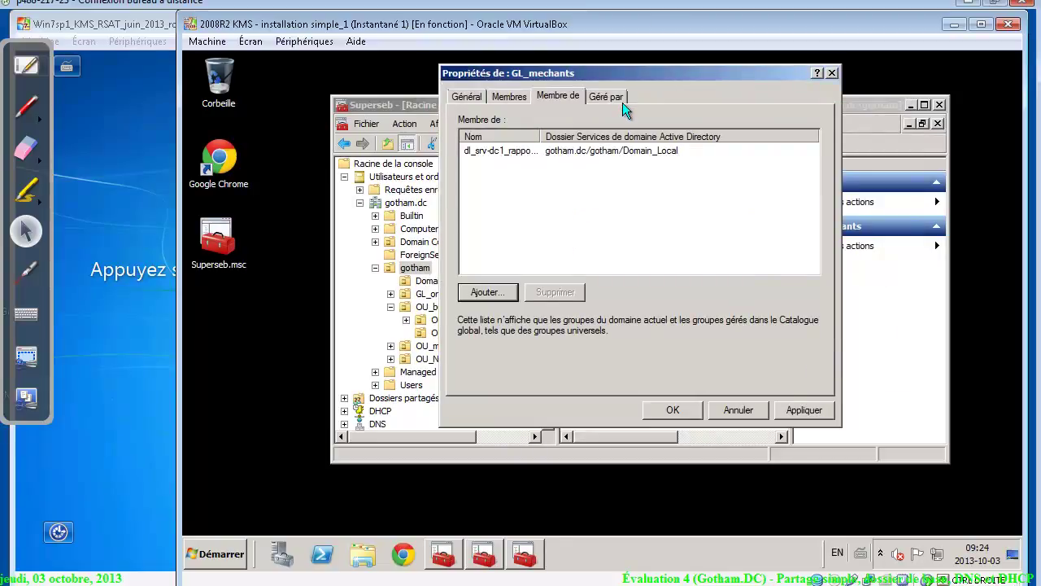
left_click(674, 410)
left_click(604, 275)
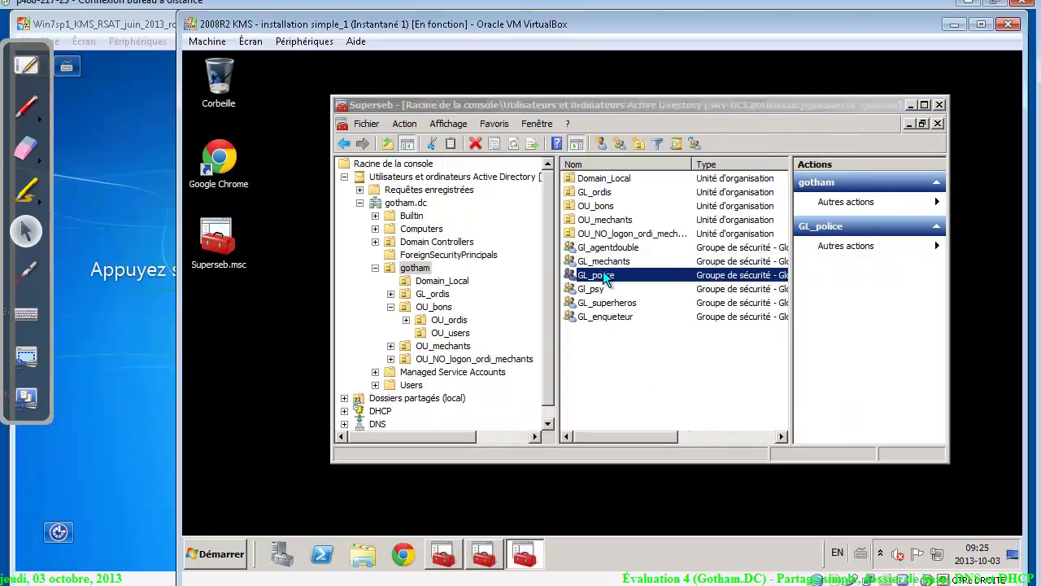
Add GL_police to dl_srv-dc1_rapports_ro through its Membre de tab and save
double_click(603, 275)
left_click(511, 95)
left_click(560, 96)
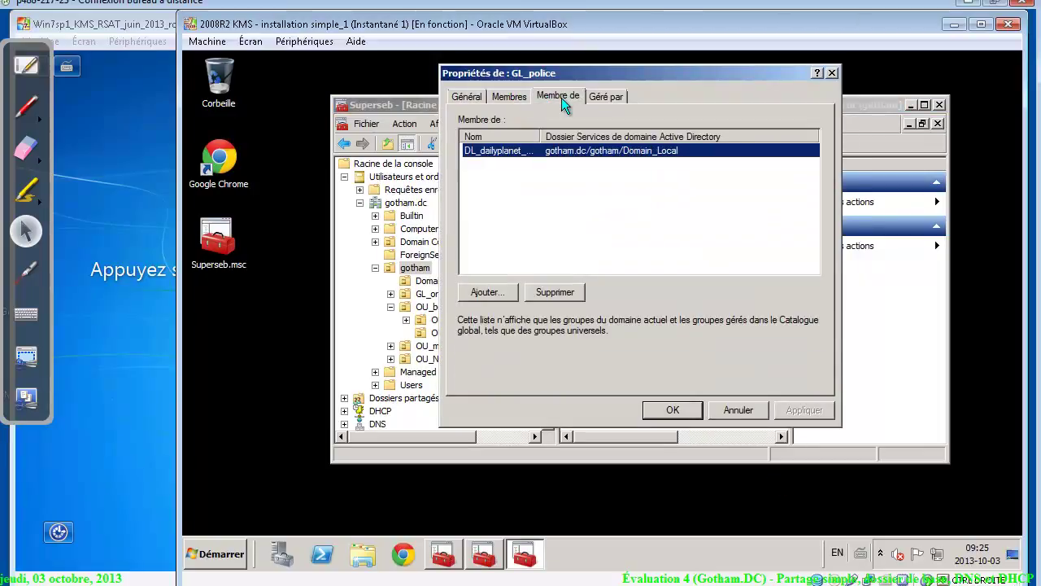
left_click(492, 289)
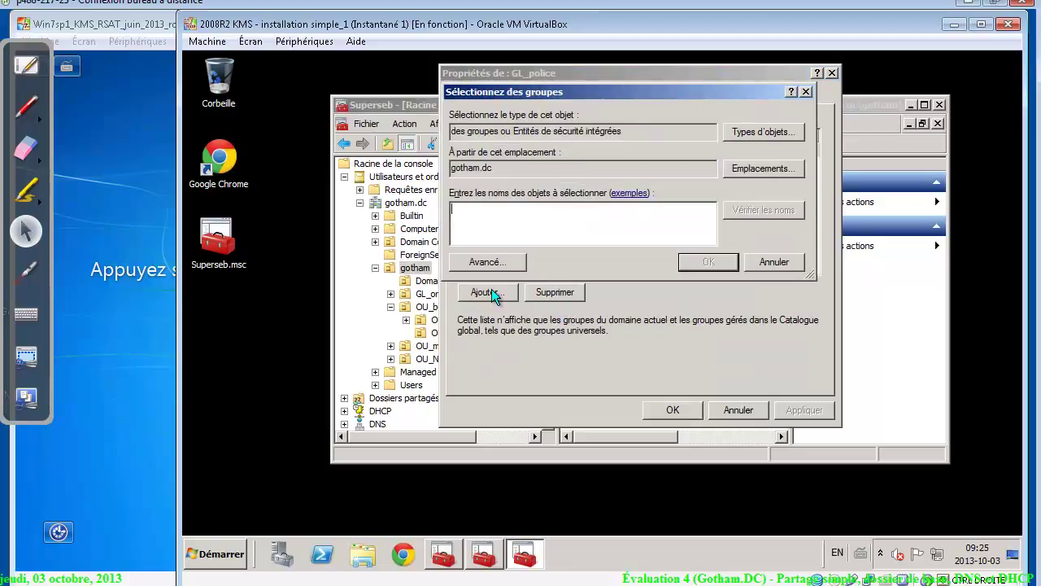
type("dl")
key("Return")
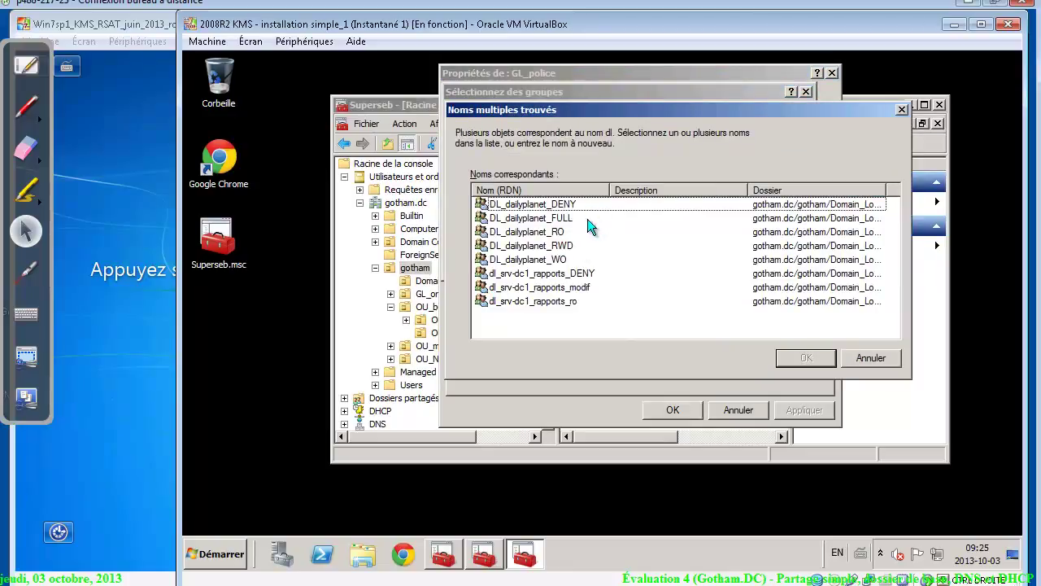
left_click(551, 303)
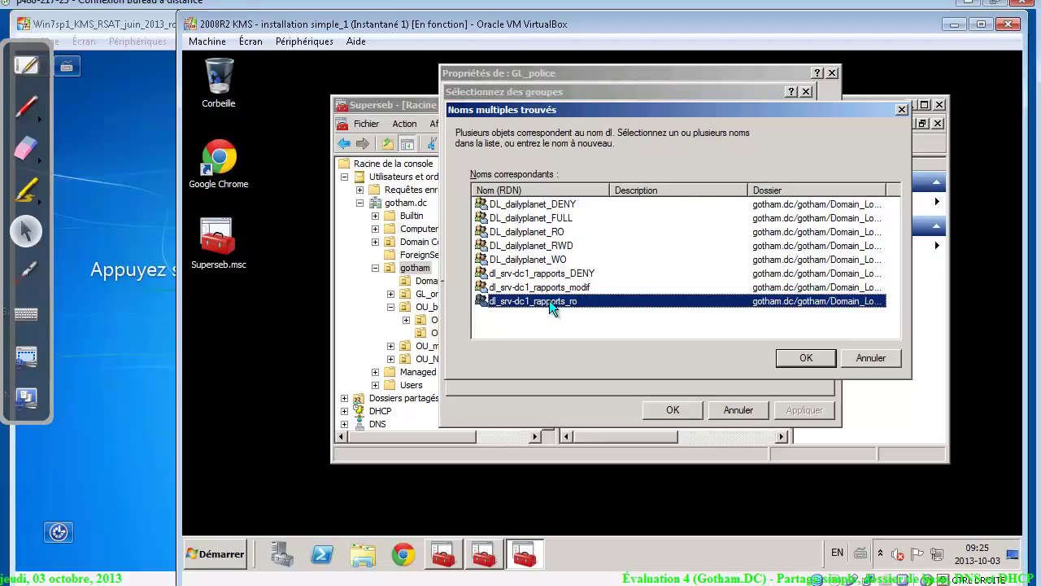
left_click(802, 363)
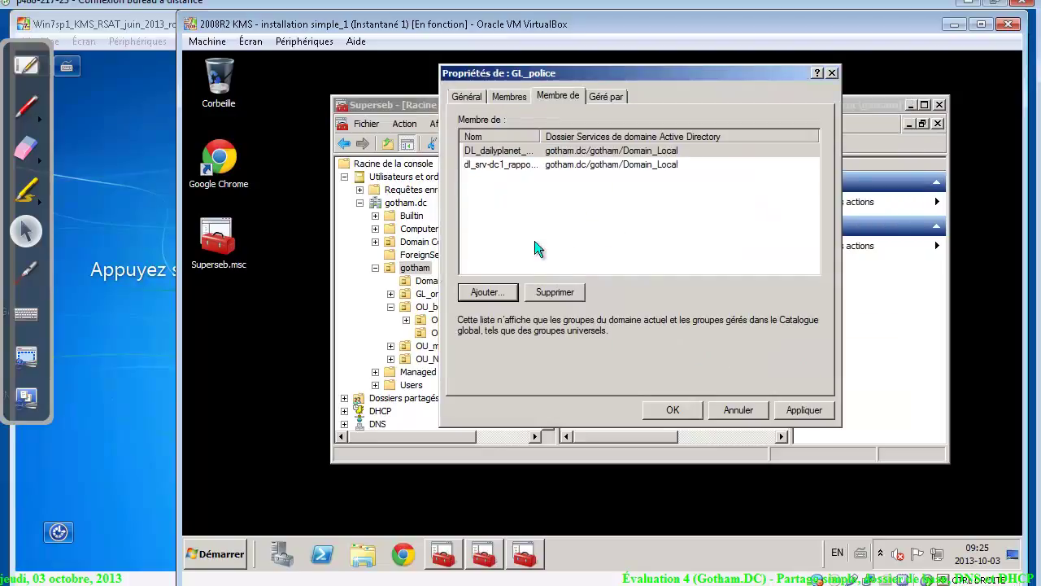
left_click(672, 410)
Add GL_superheros to dl_srv-dc1_rapports_ro and save its properties
left_click(624, 304)
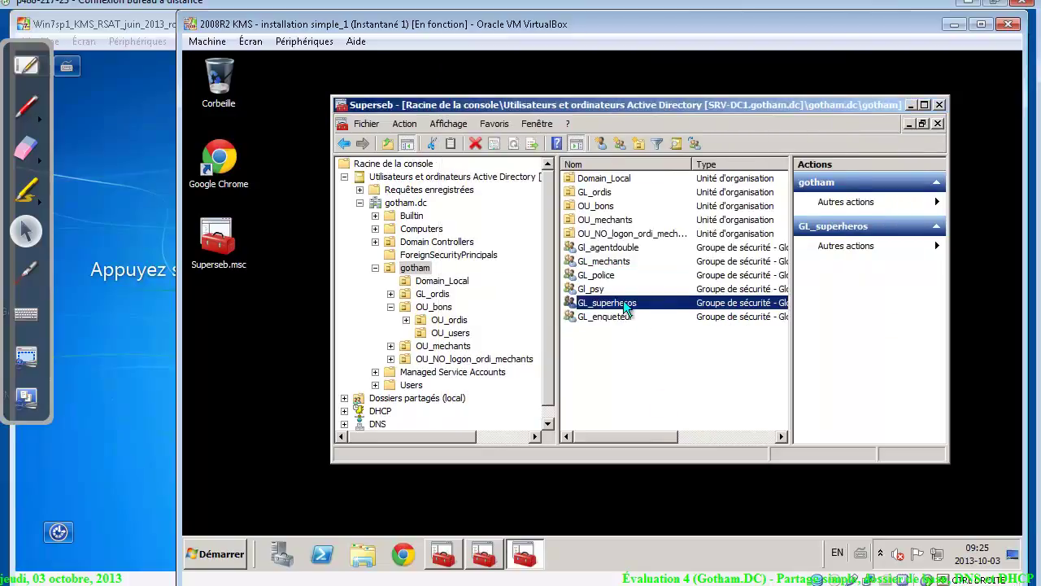
double_click(625, 304)
left_click(559, 95)
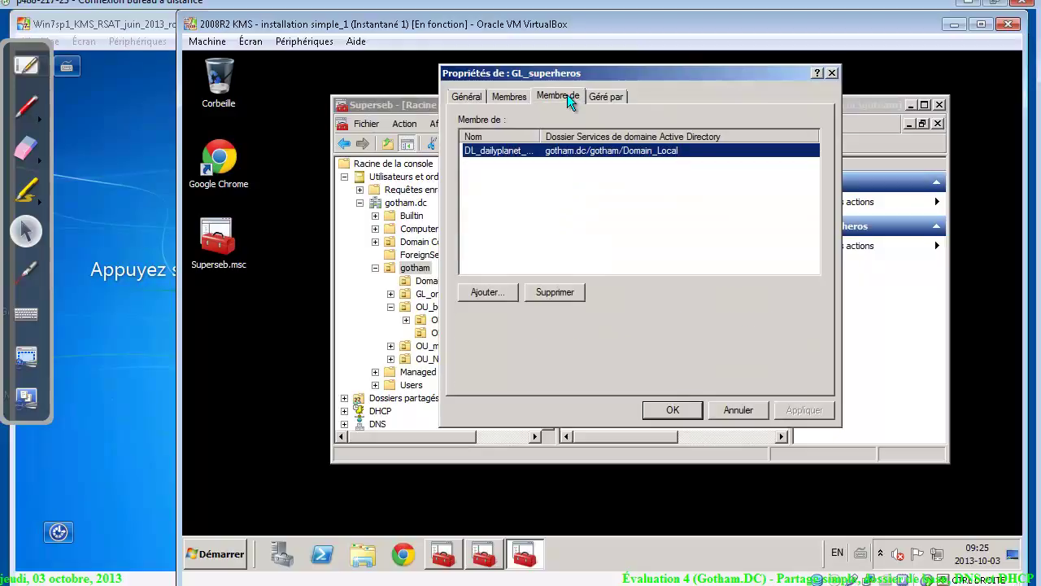
left_click(482, 294)
type("dl")
key("Return")
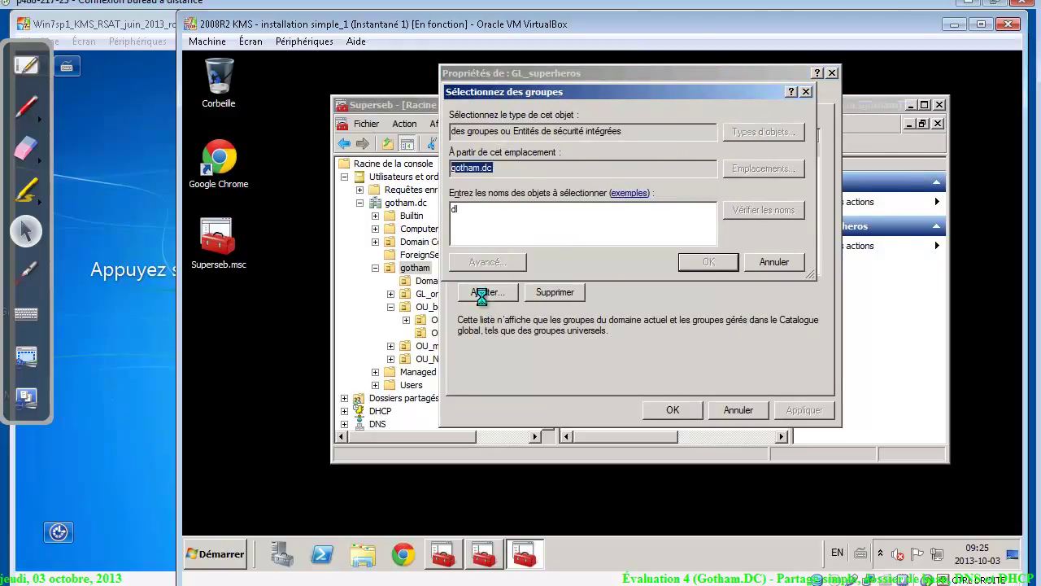
left_click(544, 301)
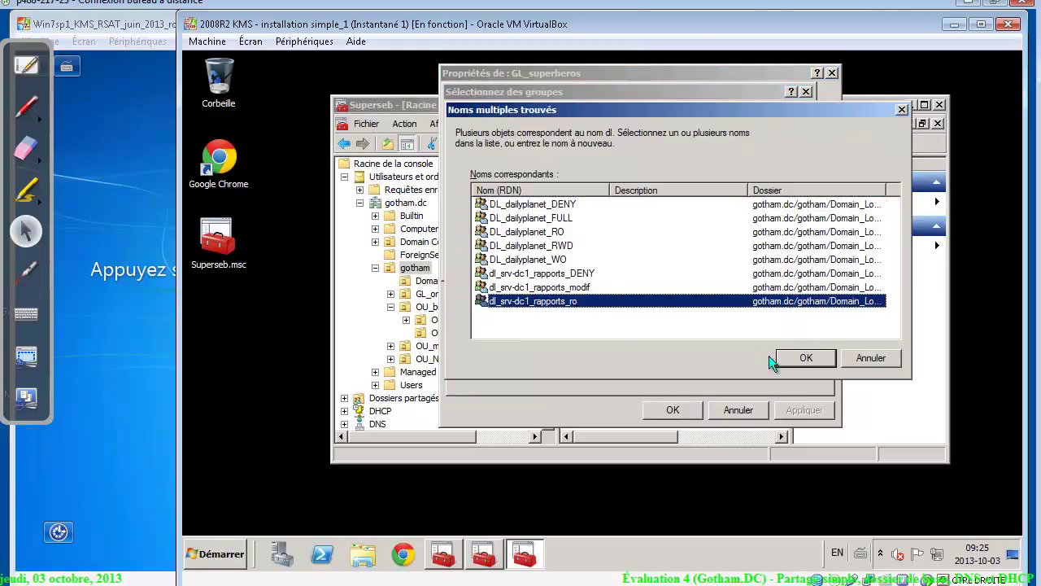
left_click(805, 358)
left_click(688, 417)
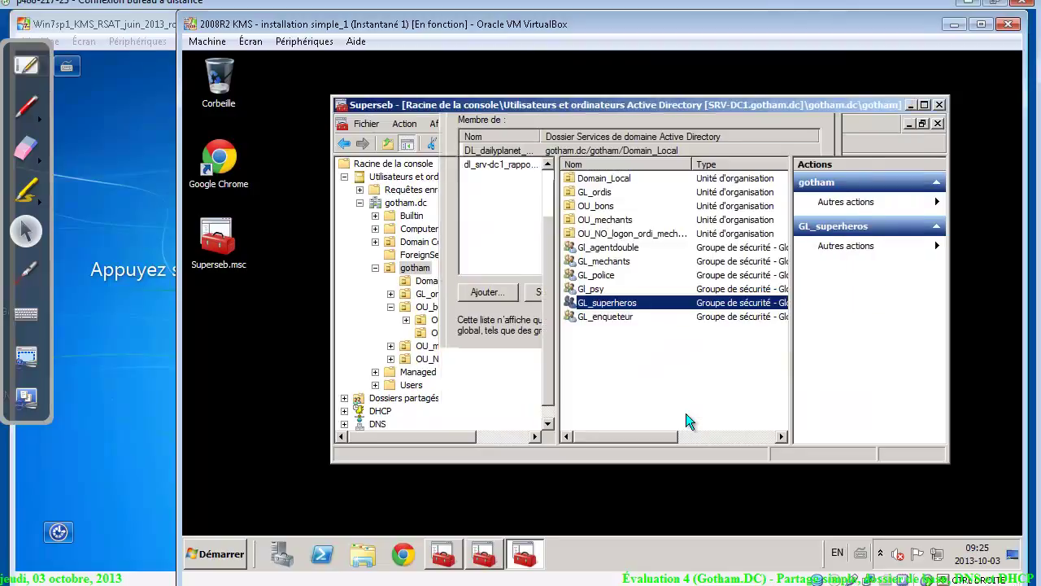
Add GL_enqueteur to dl_srv-dc1_rapports_modif, apply, and save its properties
double_click(611, 314)
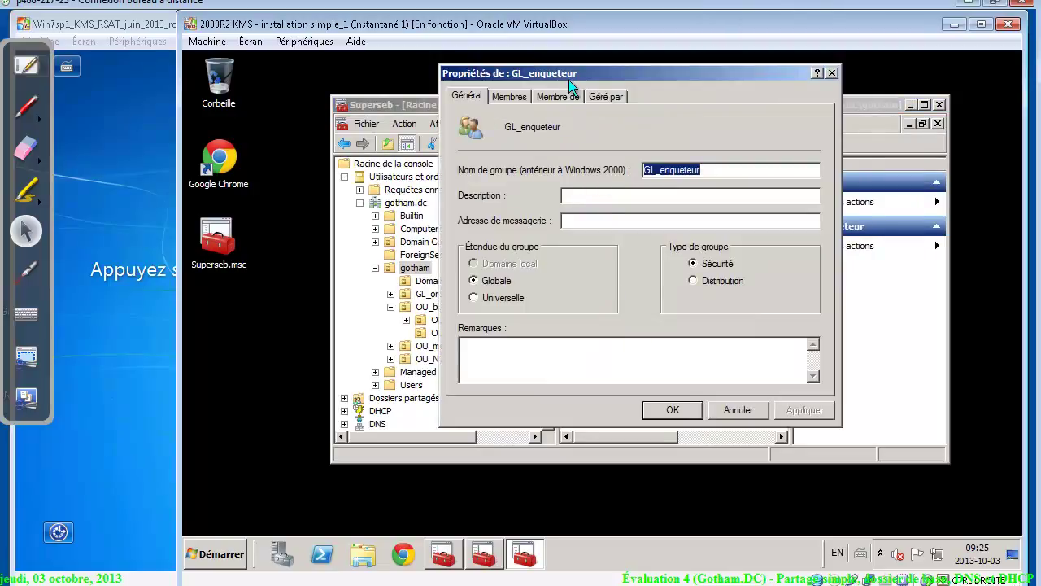
left_click(569, 95)
left_click(486, 292)
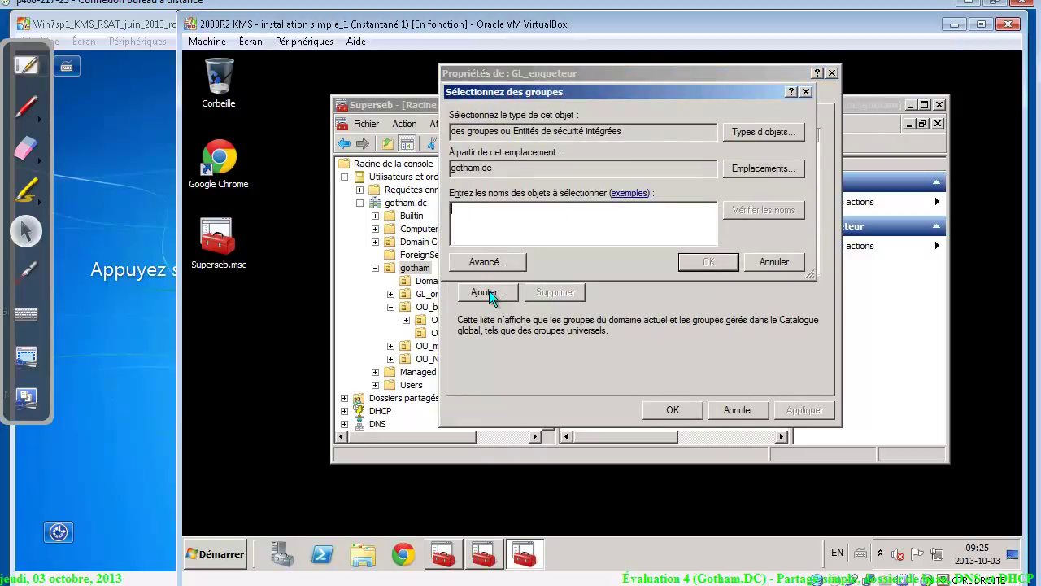
type("dl")
key("Return")
left_click(516, 291)
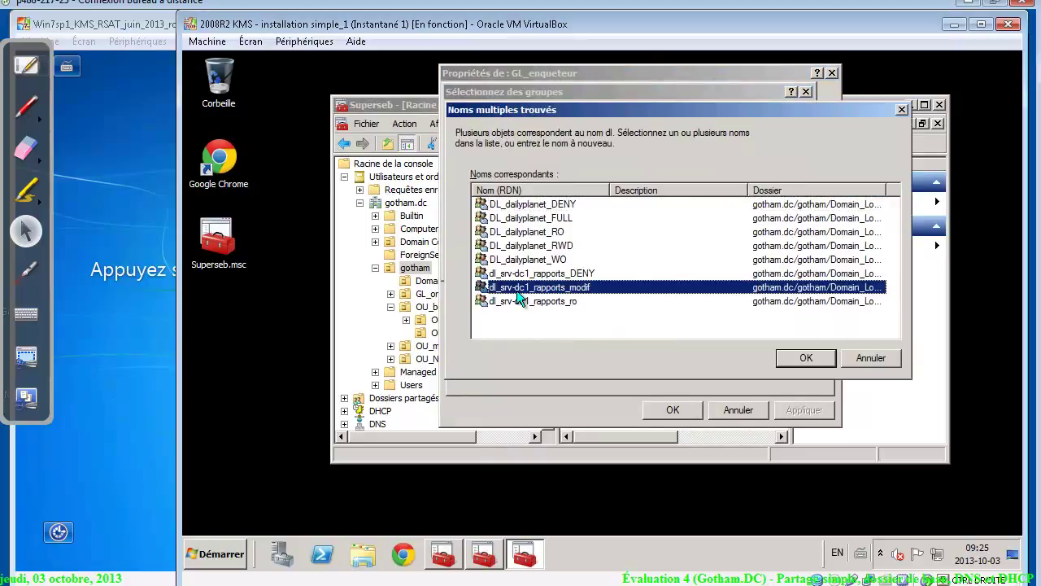
left_click(811, 361)
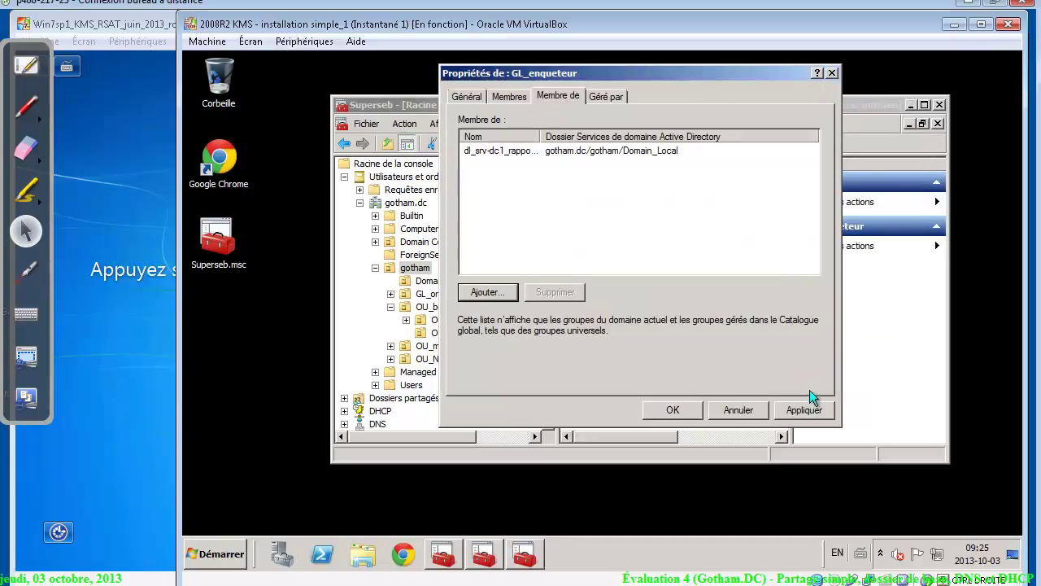
left_click(804, 410)
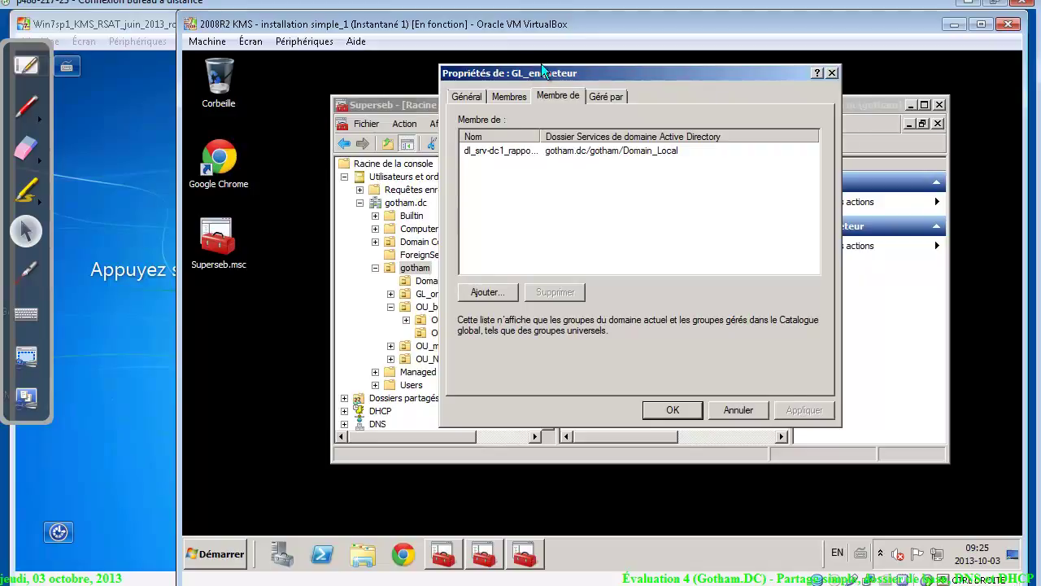
left_click(512, 94)
left_click(545, 91)
left_click_drag(540, 134, 589, 132)
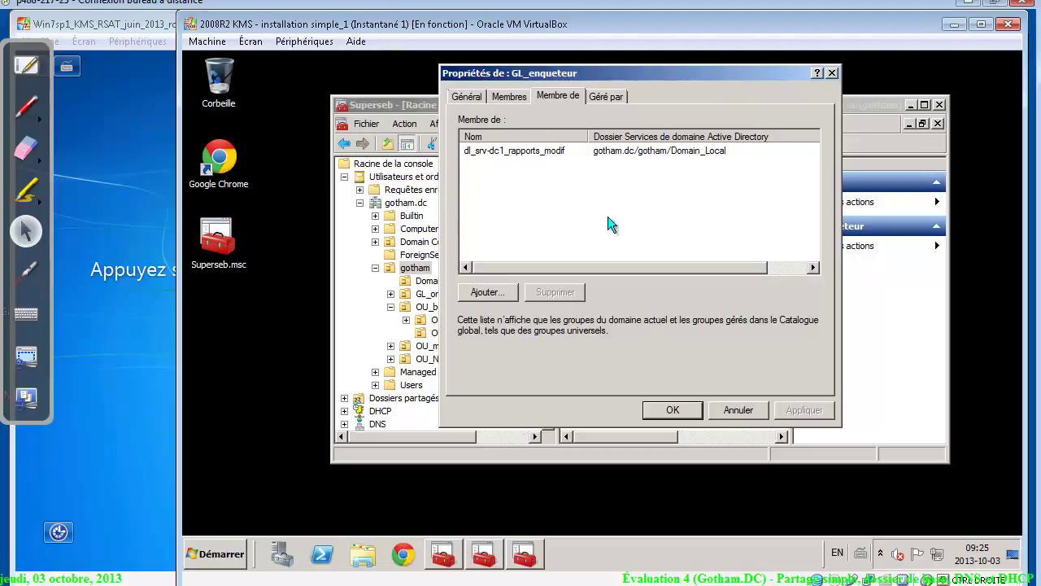
left_click(672, 413)
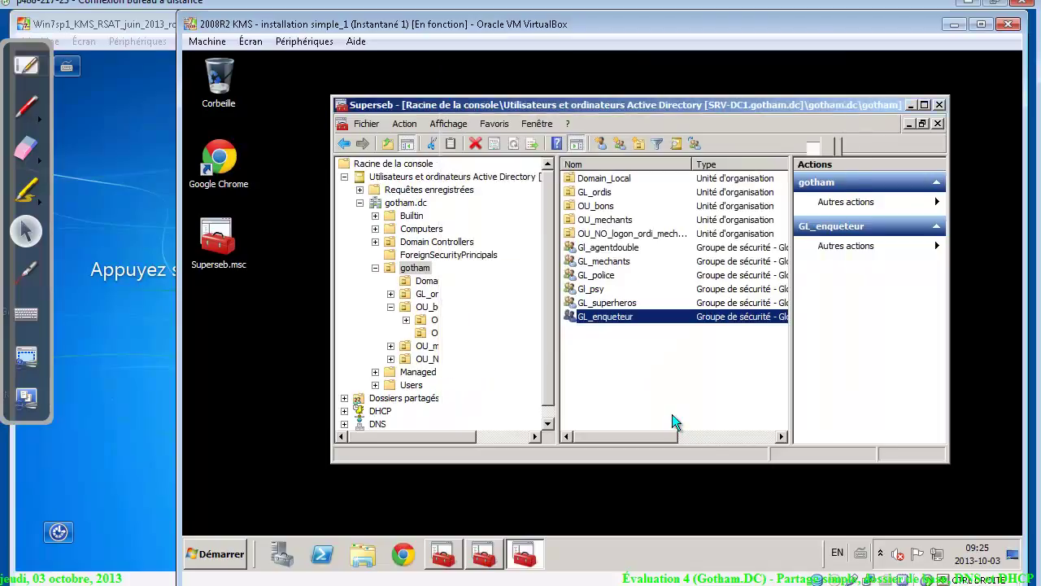
Open the Shared Folders Partages list and launch the new-share wizard
left_click(344, 177)
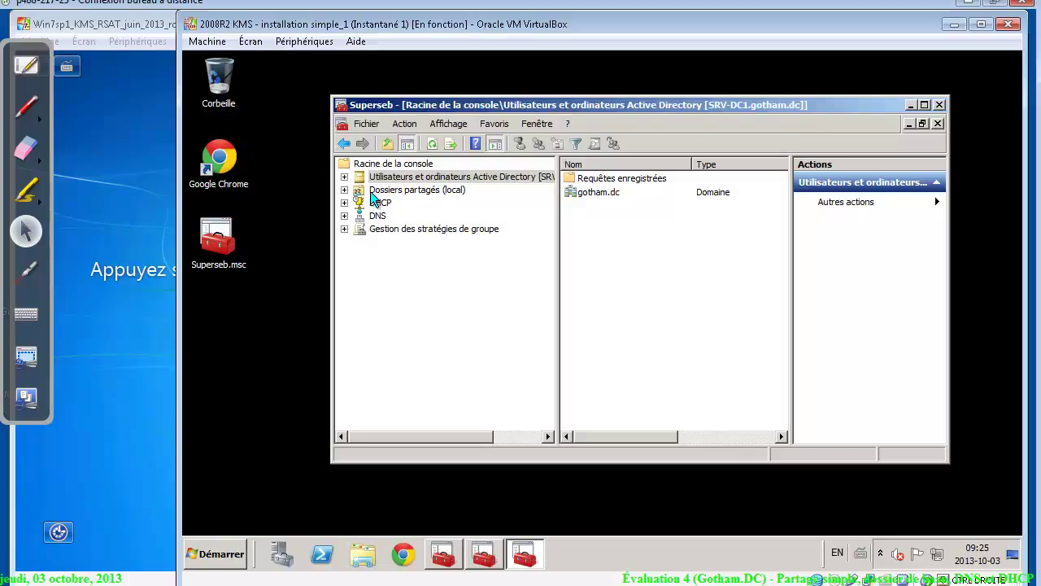
left_click(407, 195)
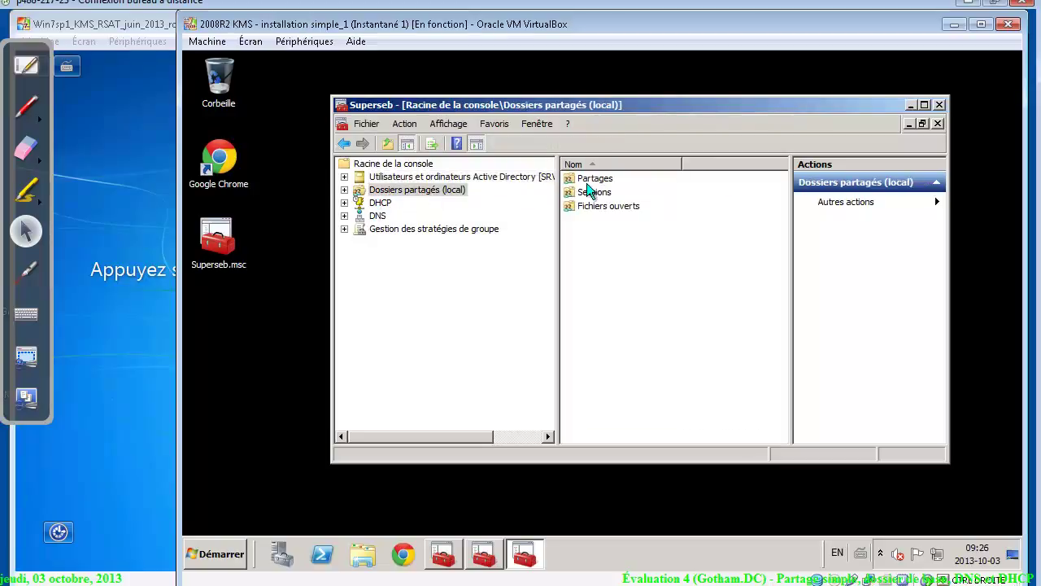
double_click(592, 178)
right_click(595, 295)
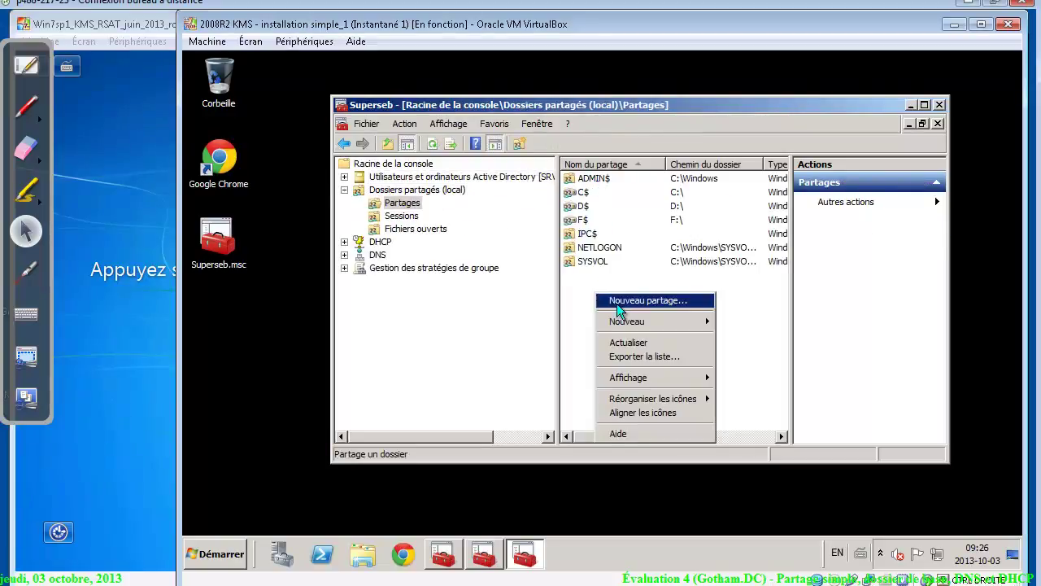
left_click(620, 306)
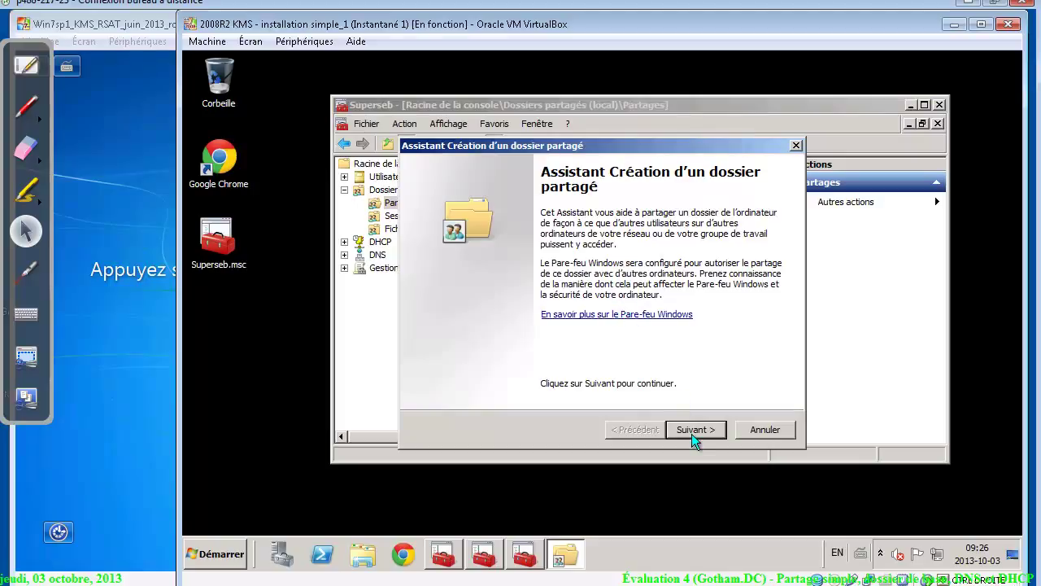
left_click(693, 432)
Create and select new folder D:\Partages\rapports, advancing to the rapports share-name page
left_click(767, 303)
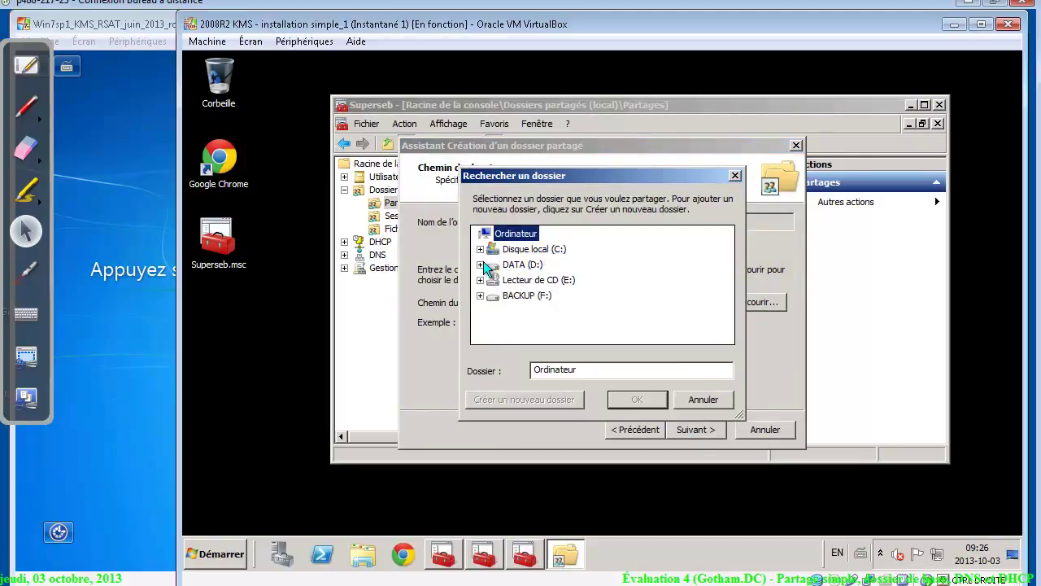
left_click(480, 265)
left_click(518, 264)
left_click(522, 282)
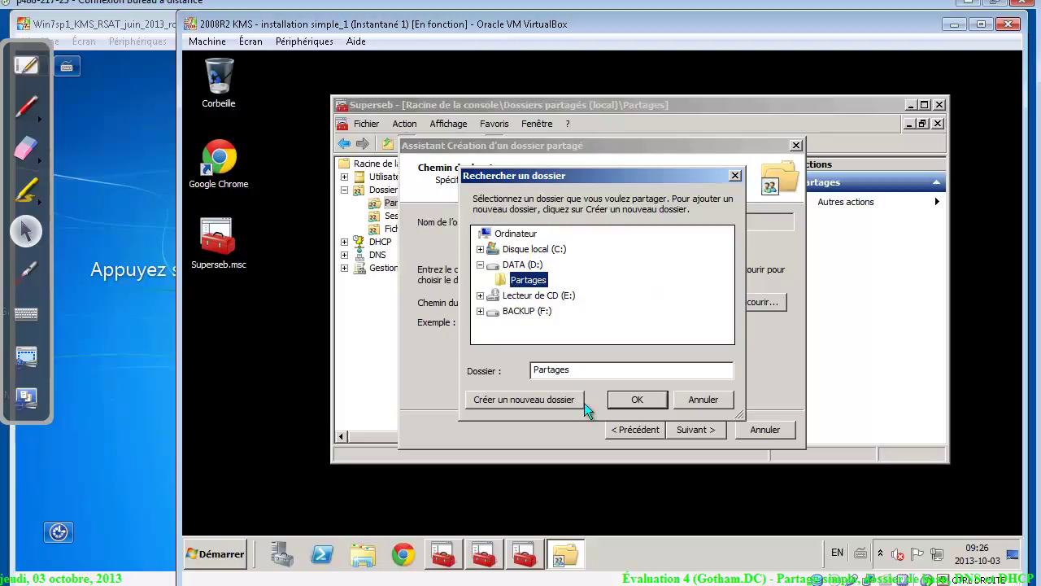
left_click(545, 405)
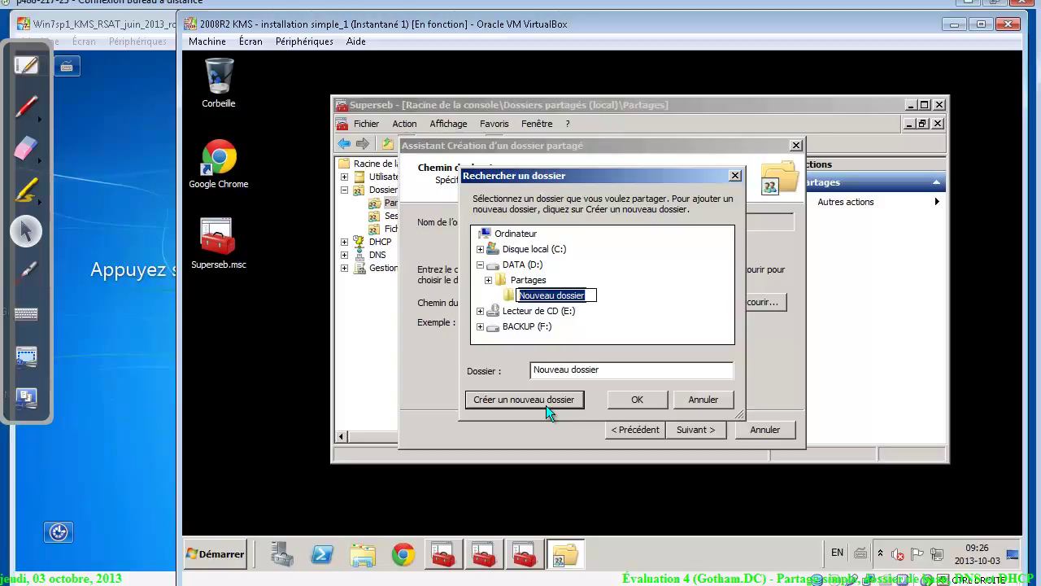
type("rapports")
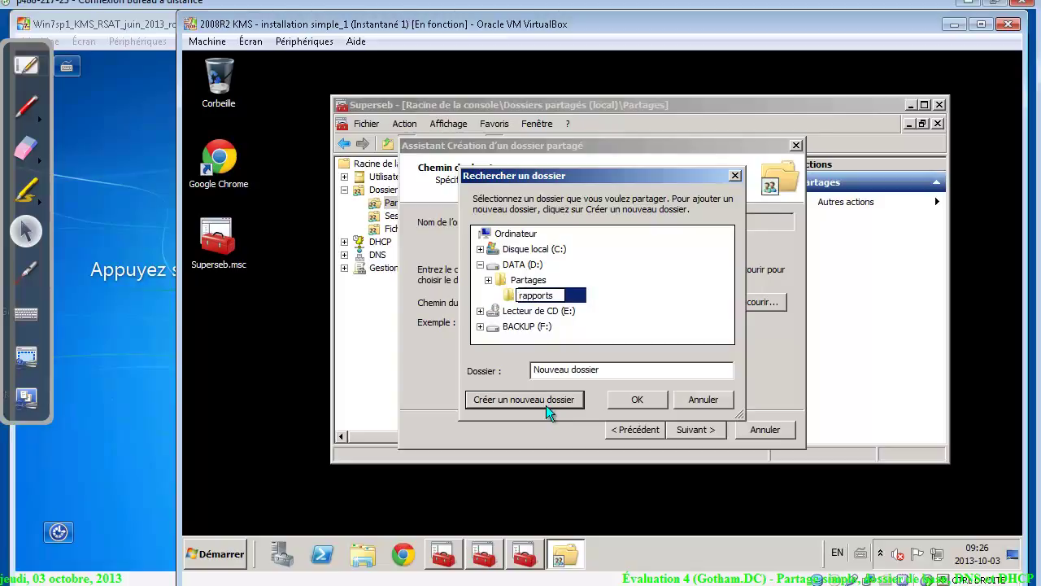
key("Return")
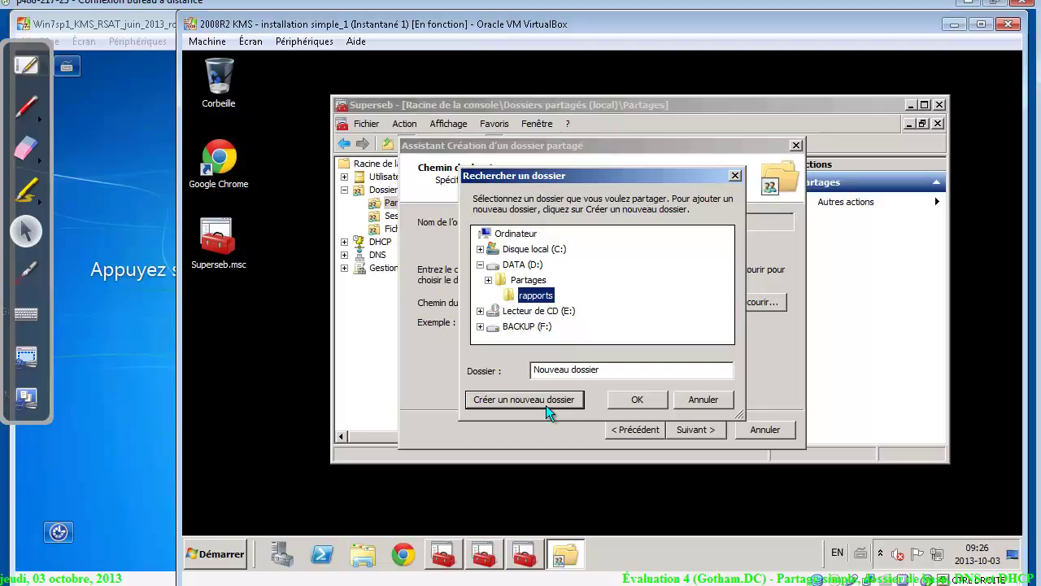
left_click(638, 399)
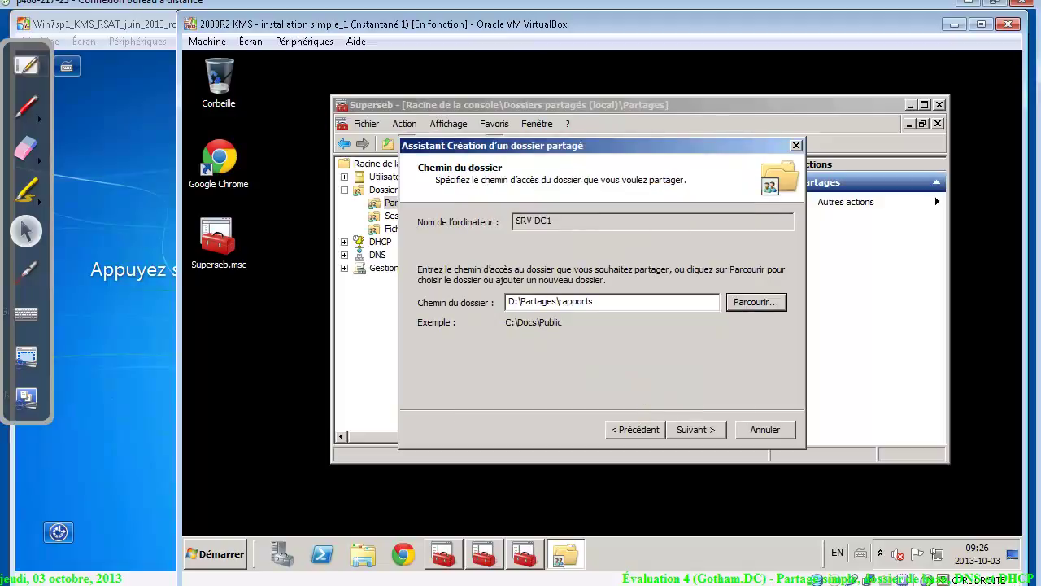
left_click(688, 426)
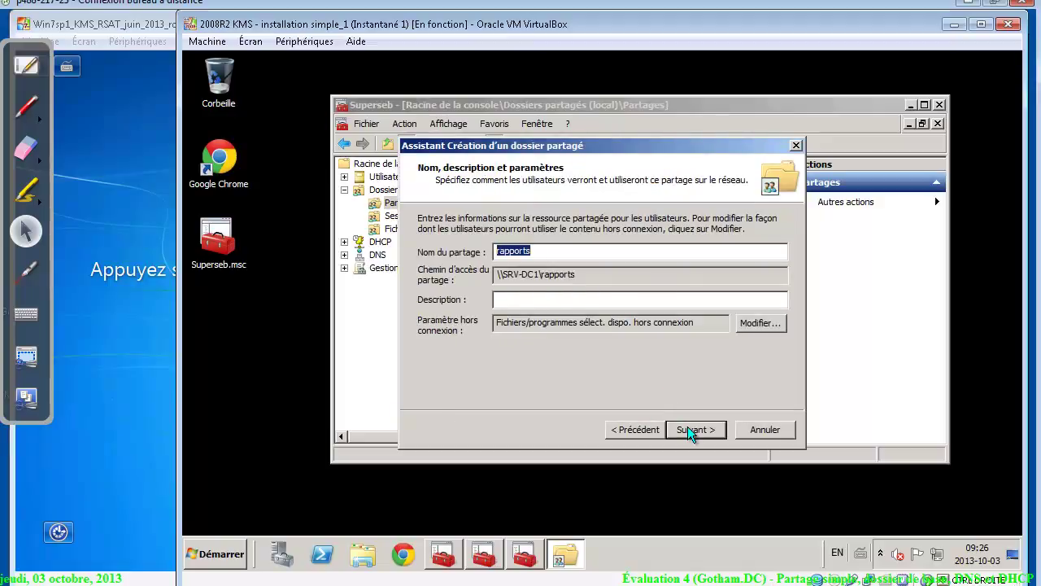
left_click(559, 252)
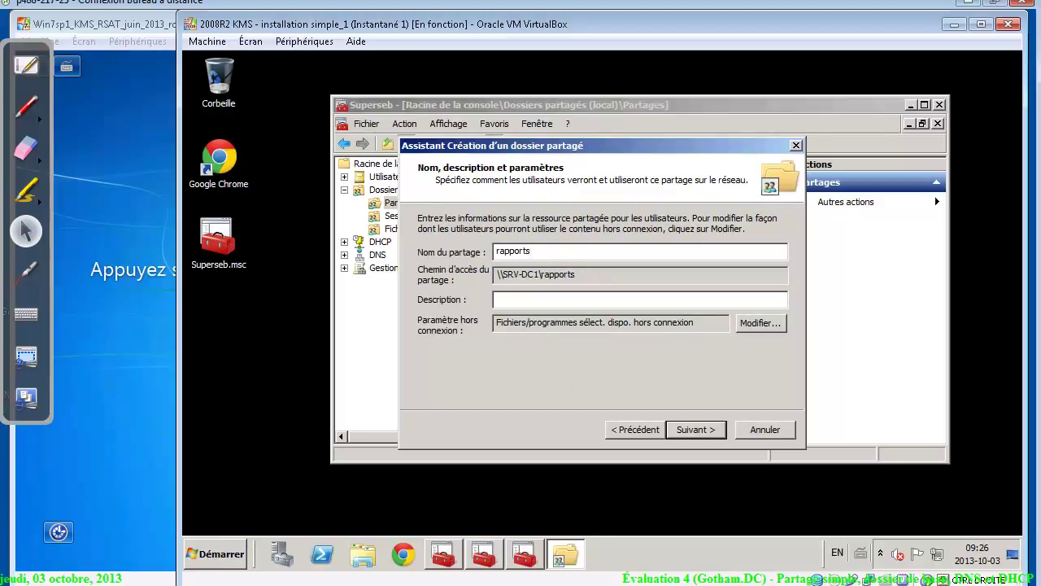
key("alt+Tab")
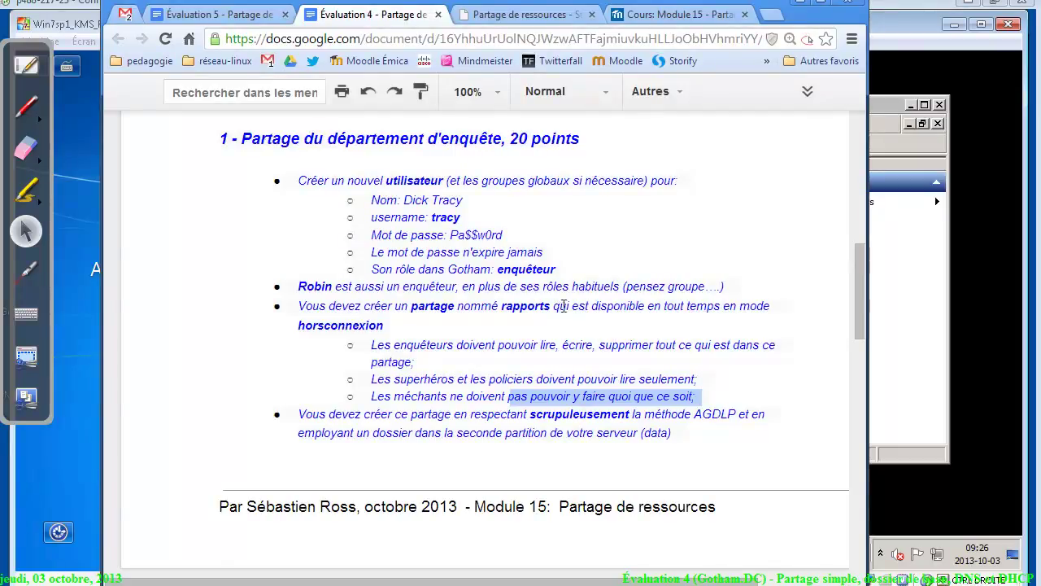
Highlight the always-available-offline requirement, then go back to the share wizard
left_click_drag(571, 306, 444, 324)
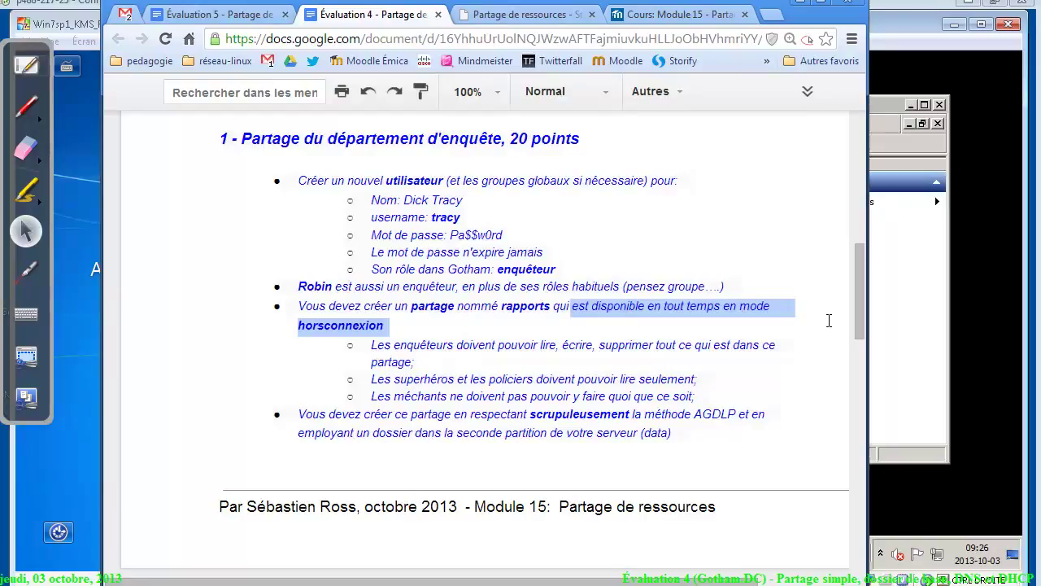
left_click(932, 290)
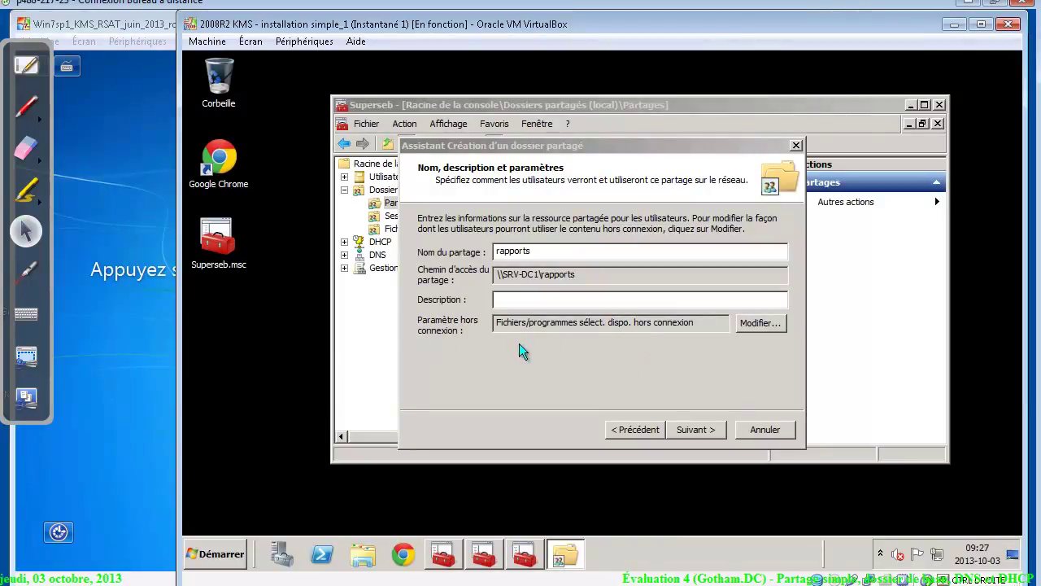
Make all files and programs opened from rapports automatically available offline, optimized for performance
left_click(759, 324)
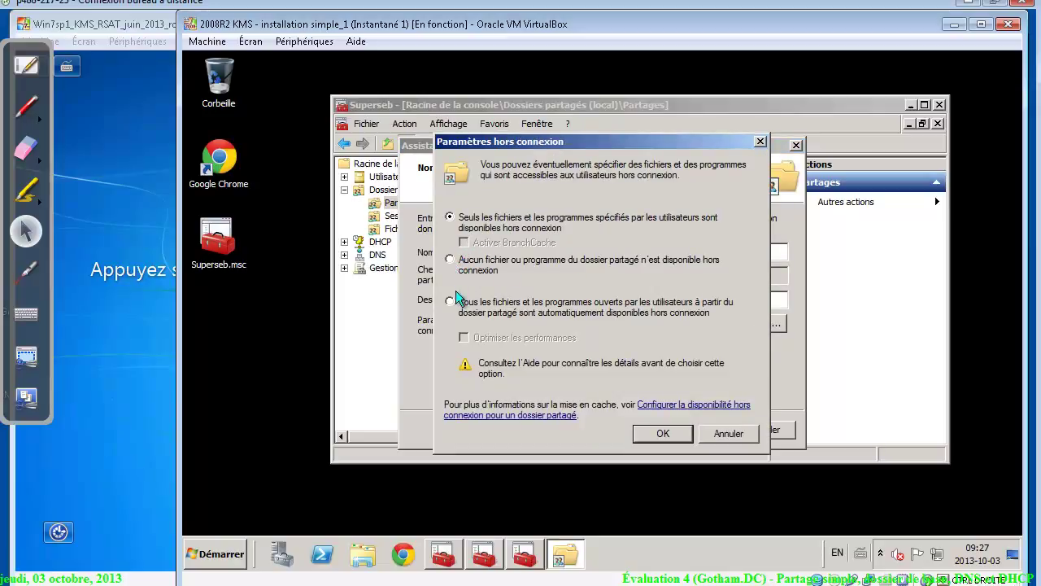
left_click(450, 301)
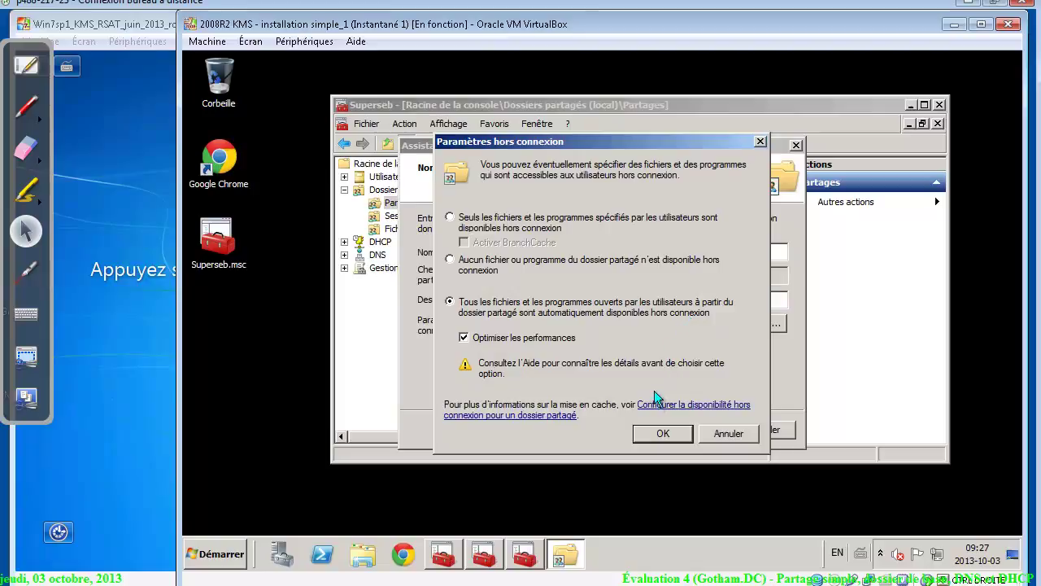
left_click(657, 429)
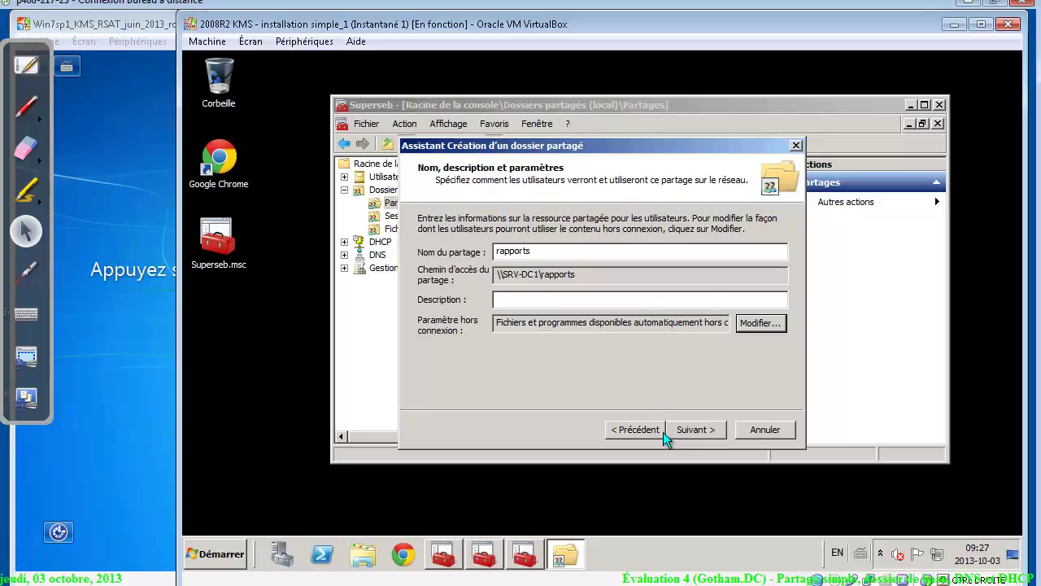
left_click(692, 432)
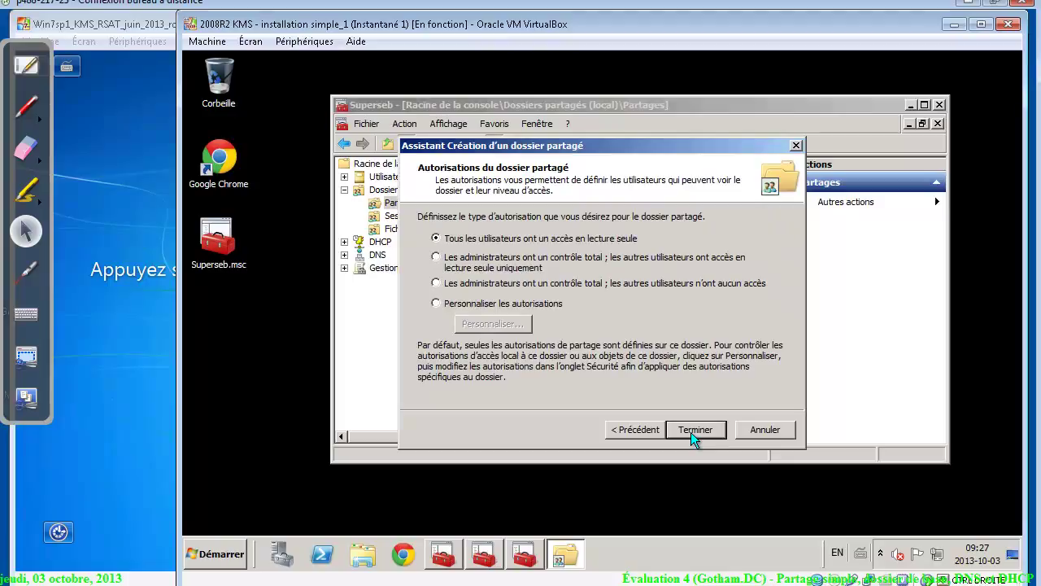
Choose custom share permissions for rapports and remove Tout le monde
left_click(478, 305)
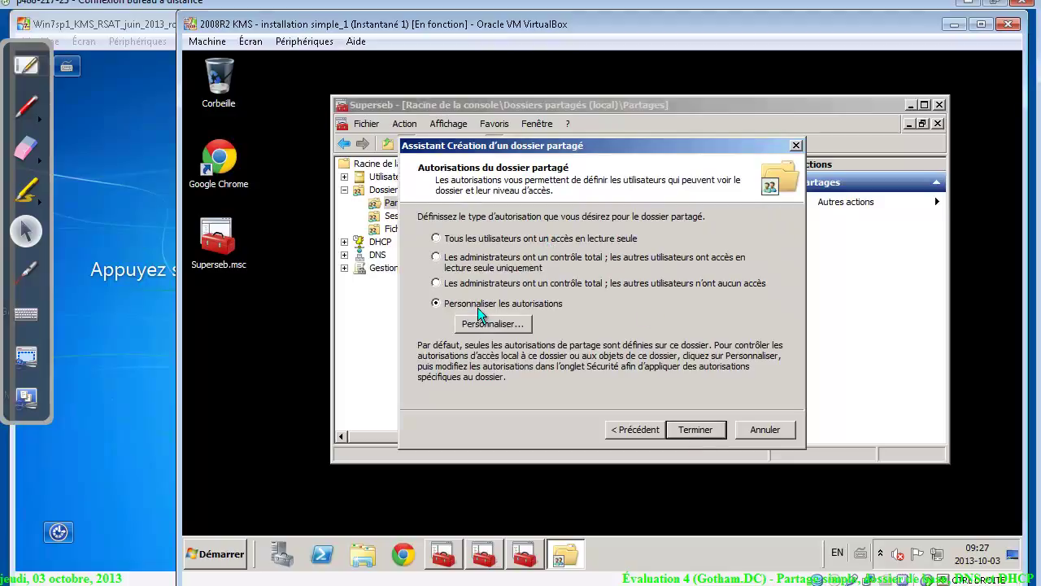
left_click(485, 324)
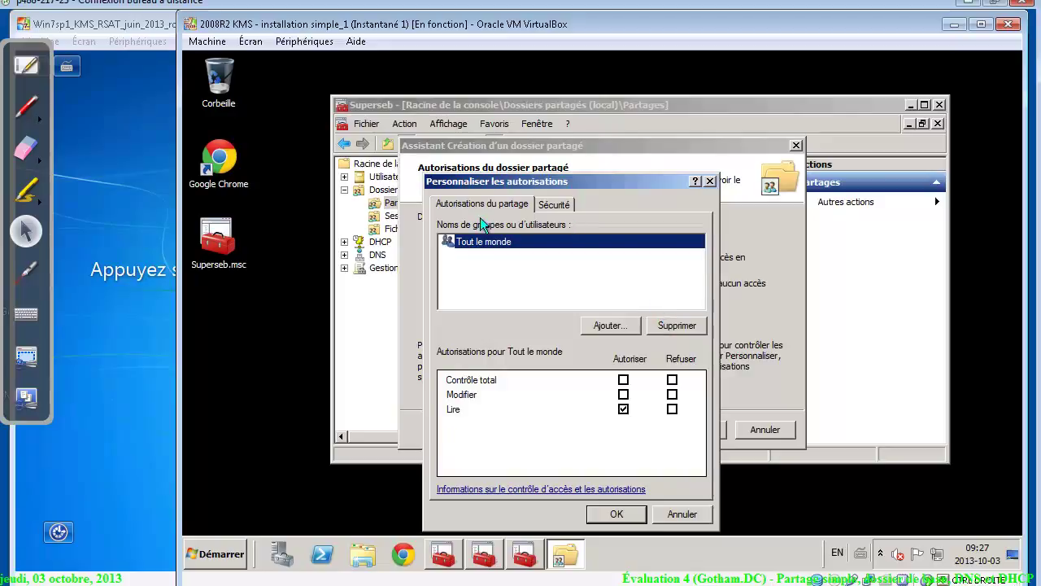
left_click(698, 326)
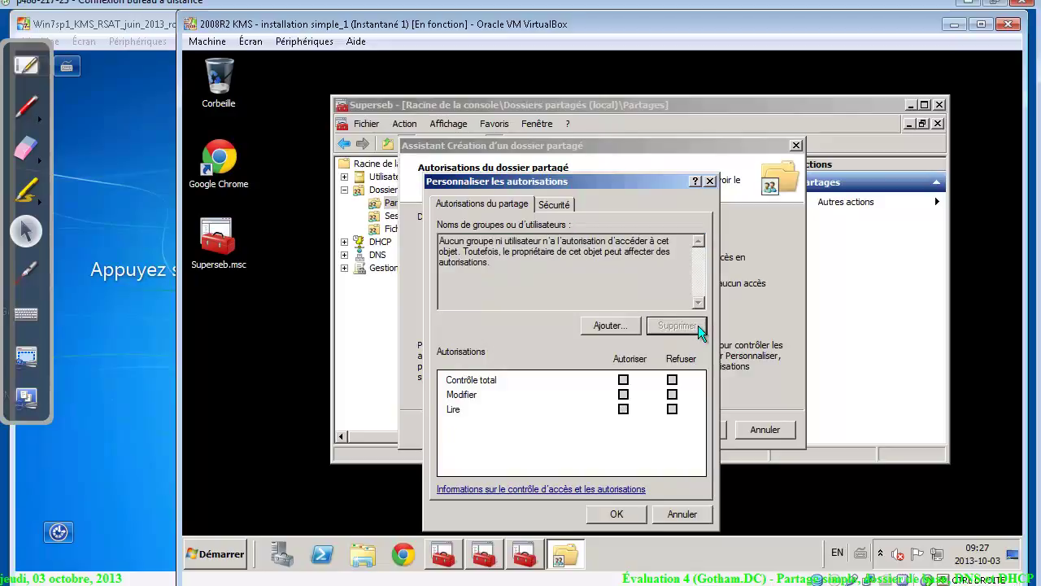
Add Utilisateurs with Modifier allowed, then remove it, leaving the permission list empty
left_click(610, 325)
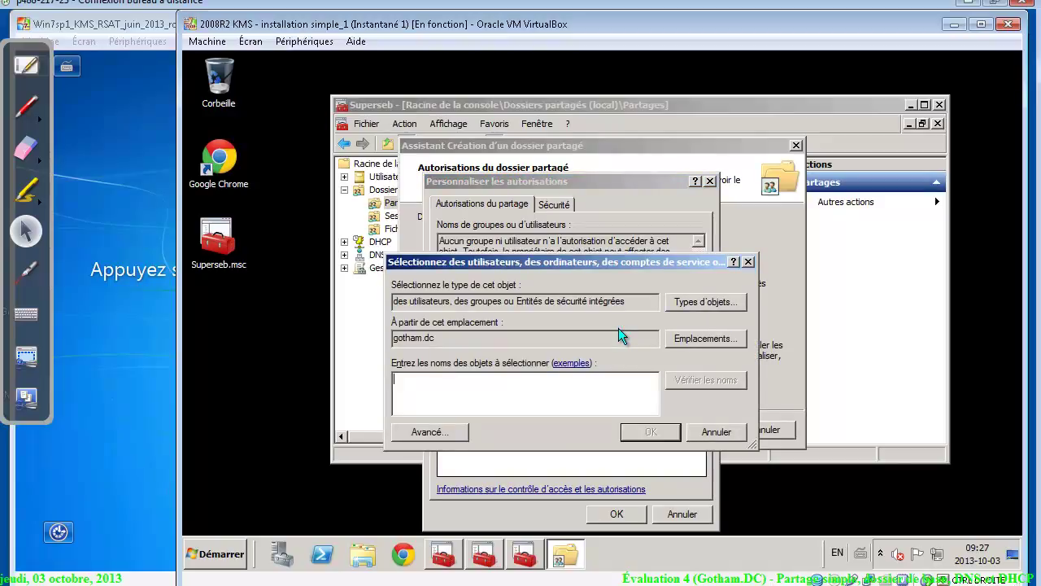
type("ut")
key("Return")
double_click(440, 330)
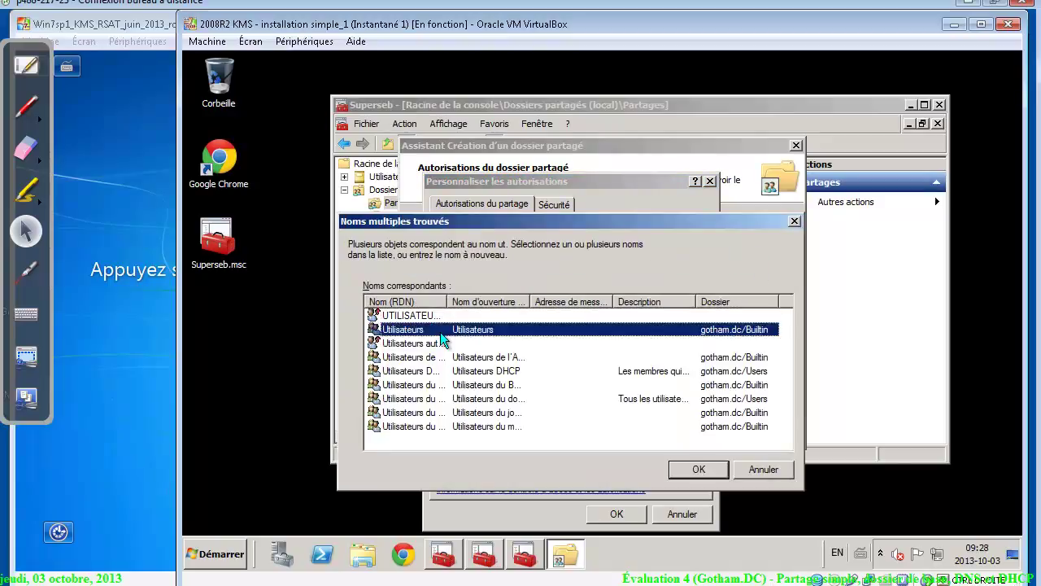
left_click(623, 396)
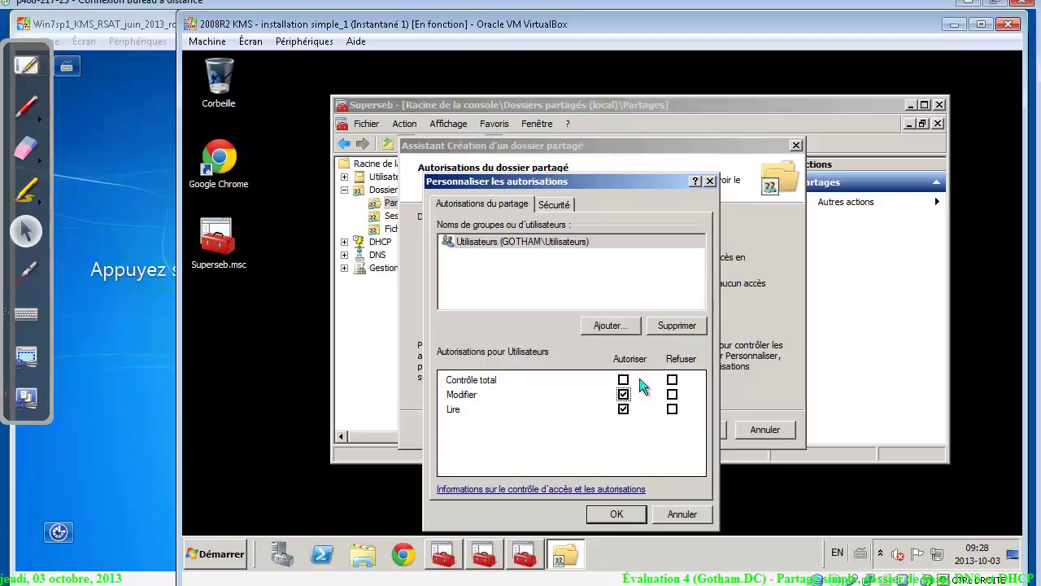
left_click(678, 326)
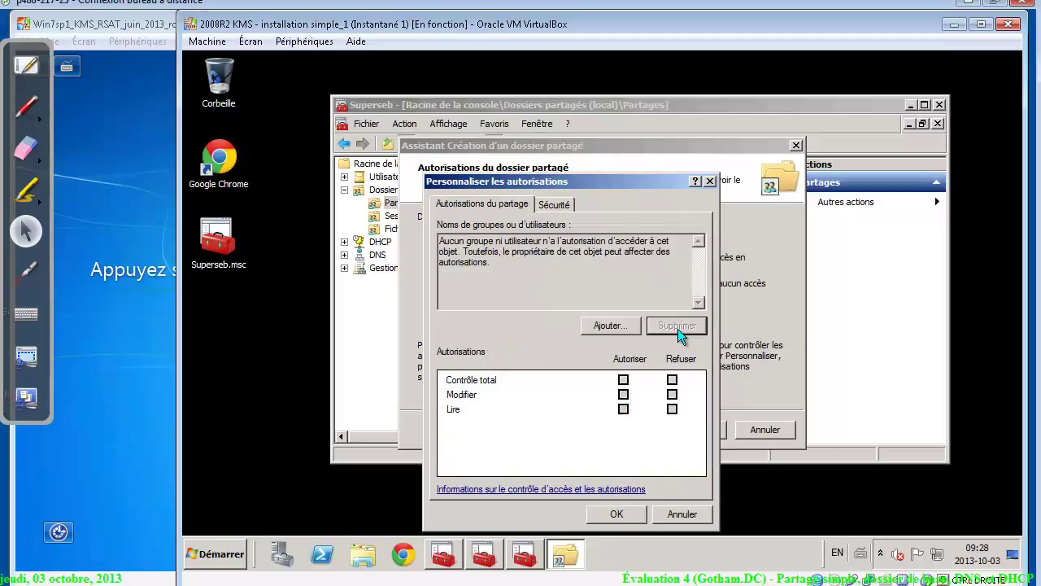
Add the three dl_srv-dc1_rapports groups, denying DENY Contrôle total and allowing modif Modifier
left_click(631, 326)
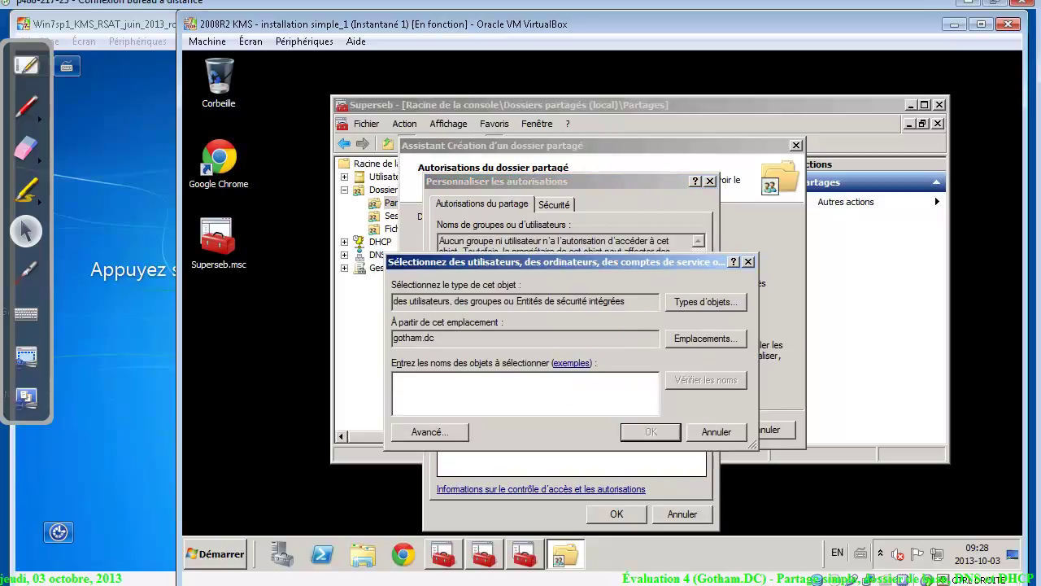
type("dl")
key("Return")
left_click(407, 385)
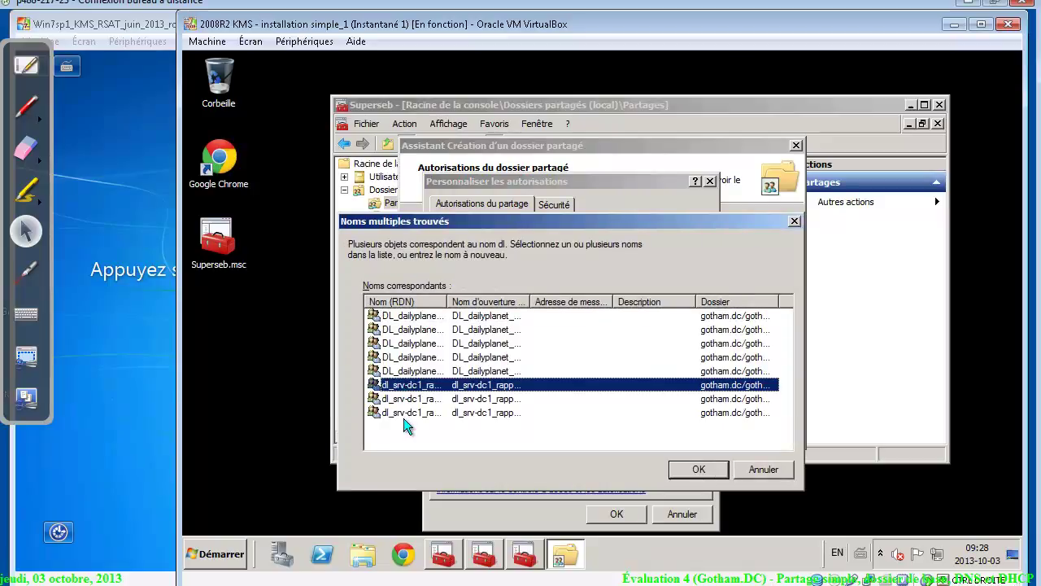
left_click(404, 415, "shift")
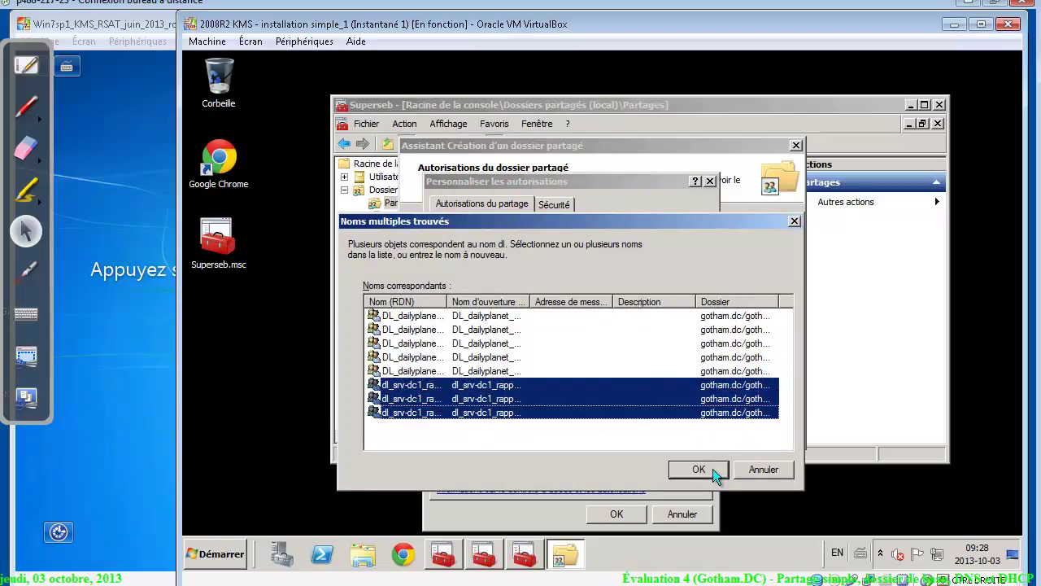
left_click(698, 470)
left_click(527, 242)
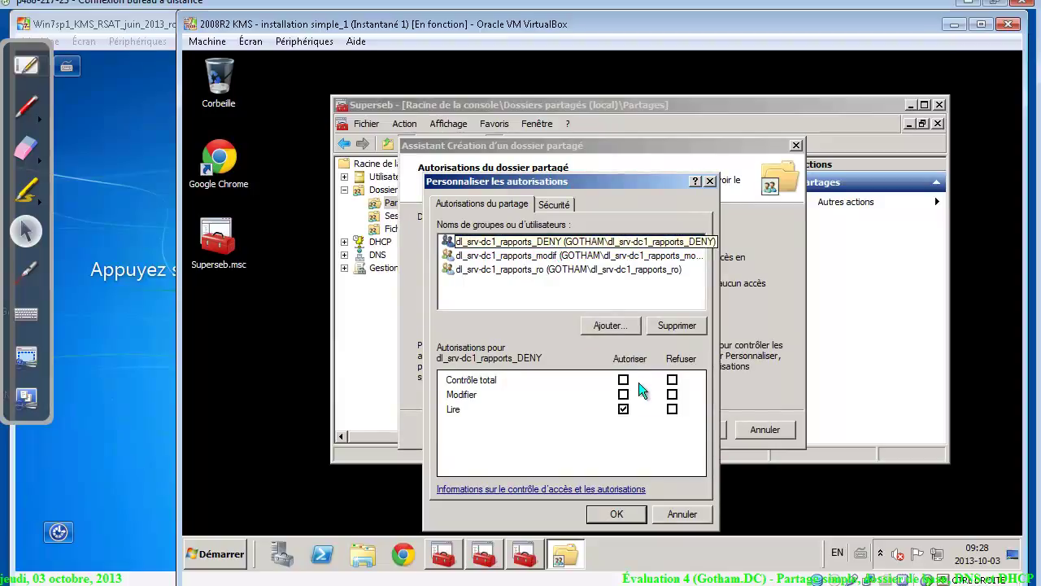
left_click(672, 380)
left_click(551, 256)
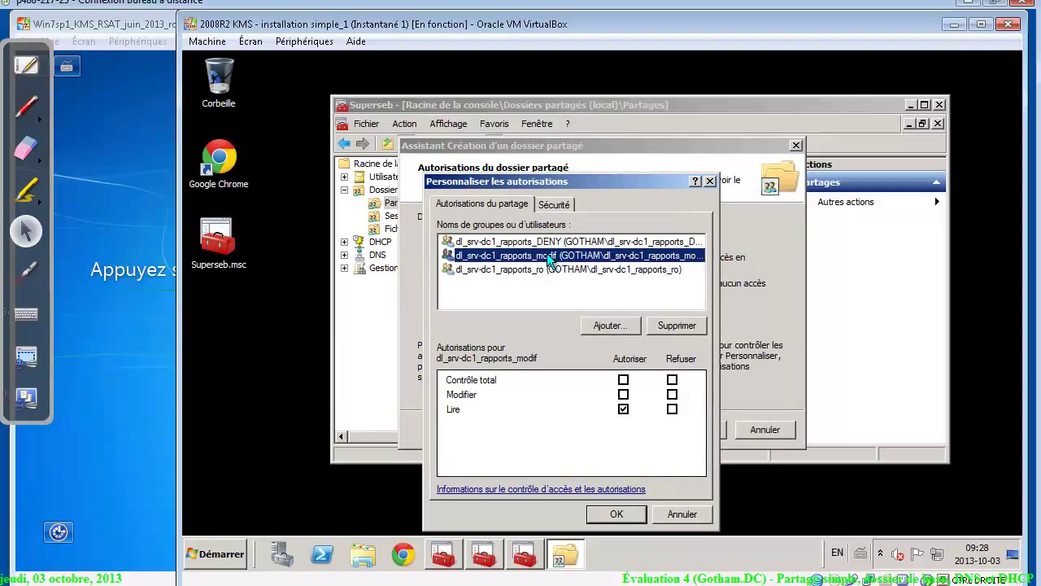
left_click(624, 395)
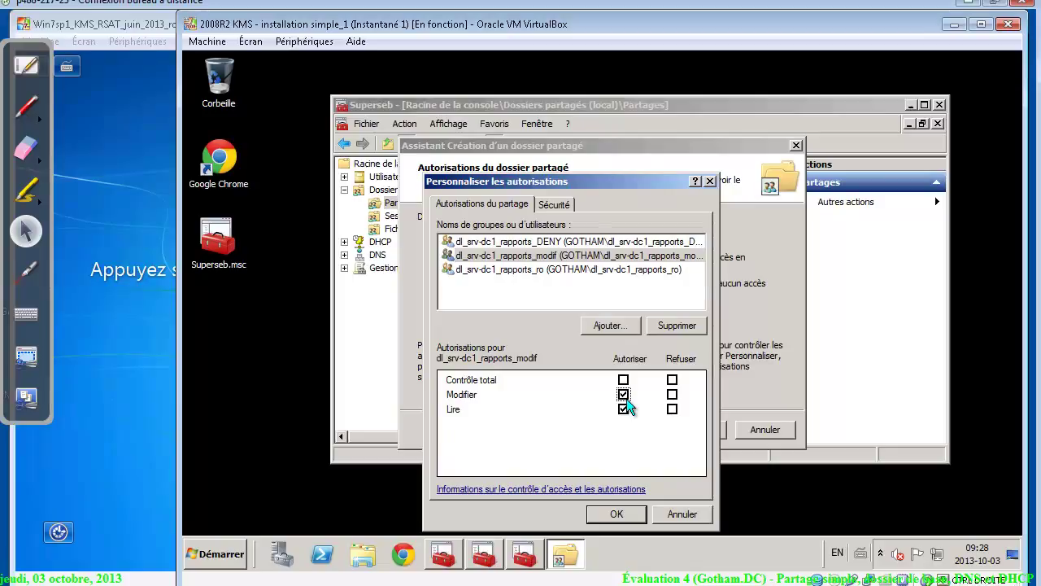
left_click(569, 271)
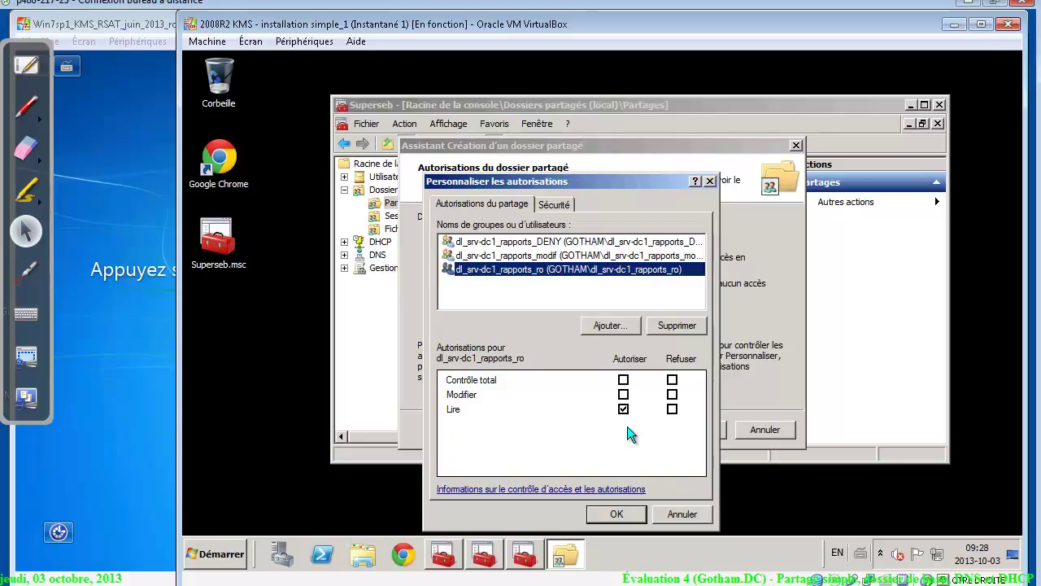
Add Administrateurs to the share permissions with Contrôle total allowed
left_click(611, 326)
type("admi")
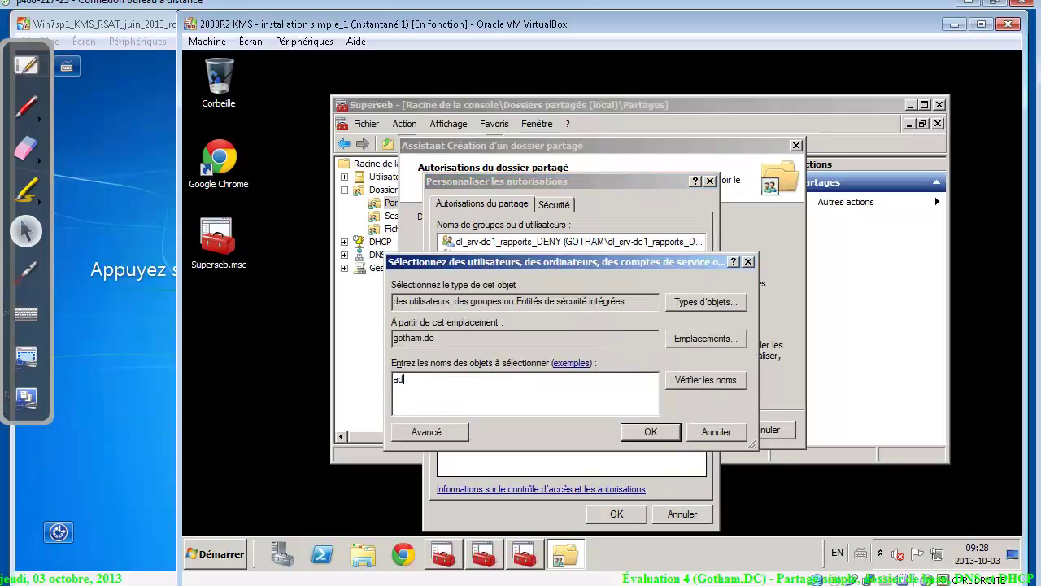
key("Return")
left_click(420, 318)
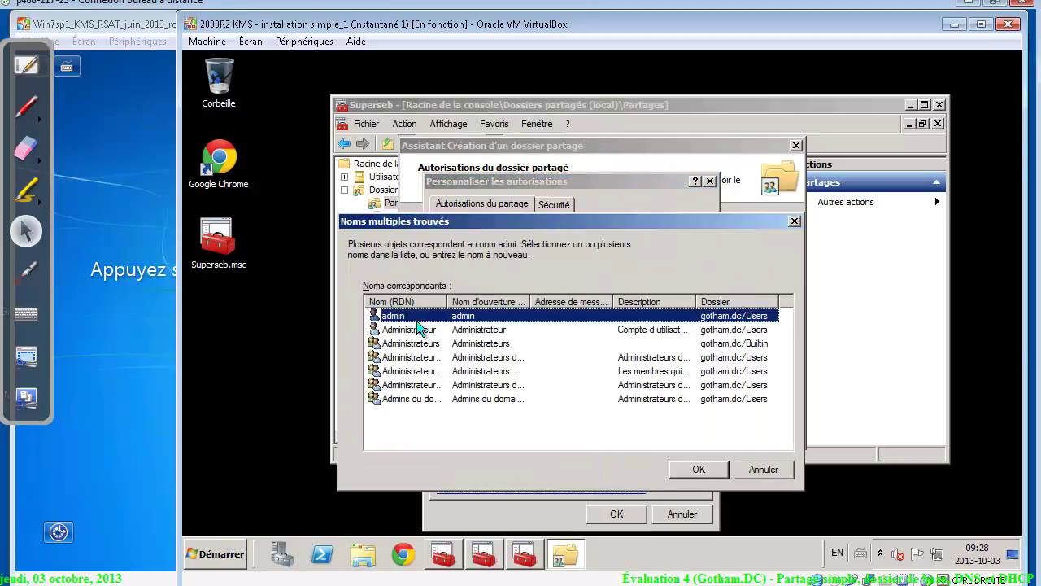
left_click(420, 330)
double_click(420, 343)
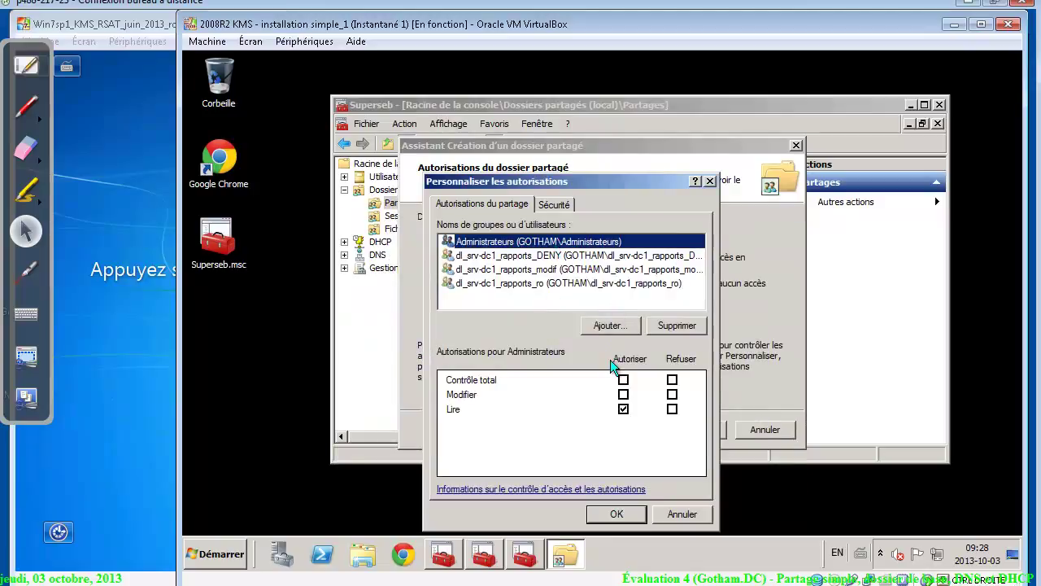
left_click(623, 380)
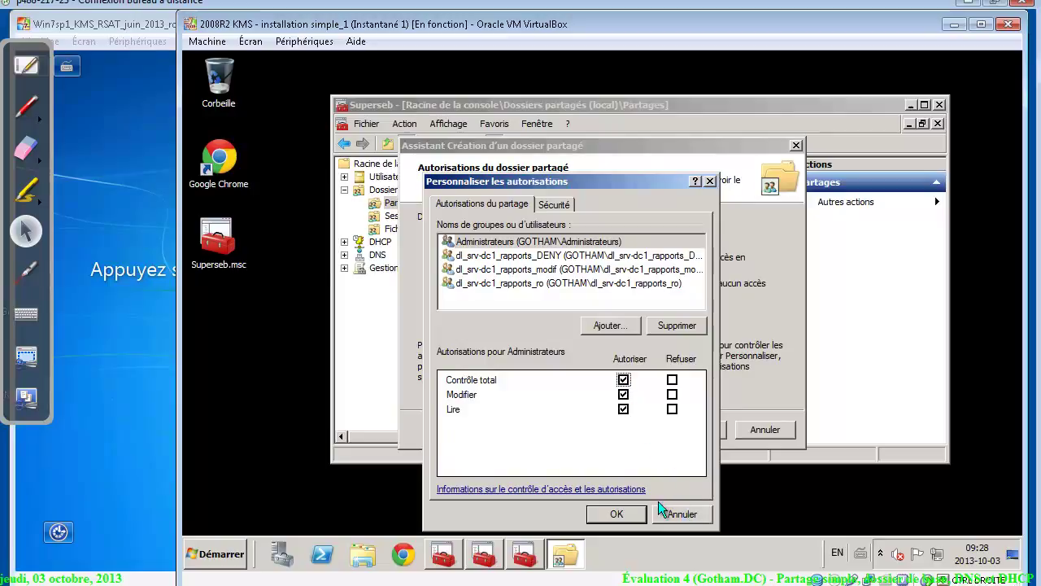
left_click(555, 204)
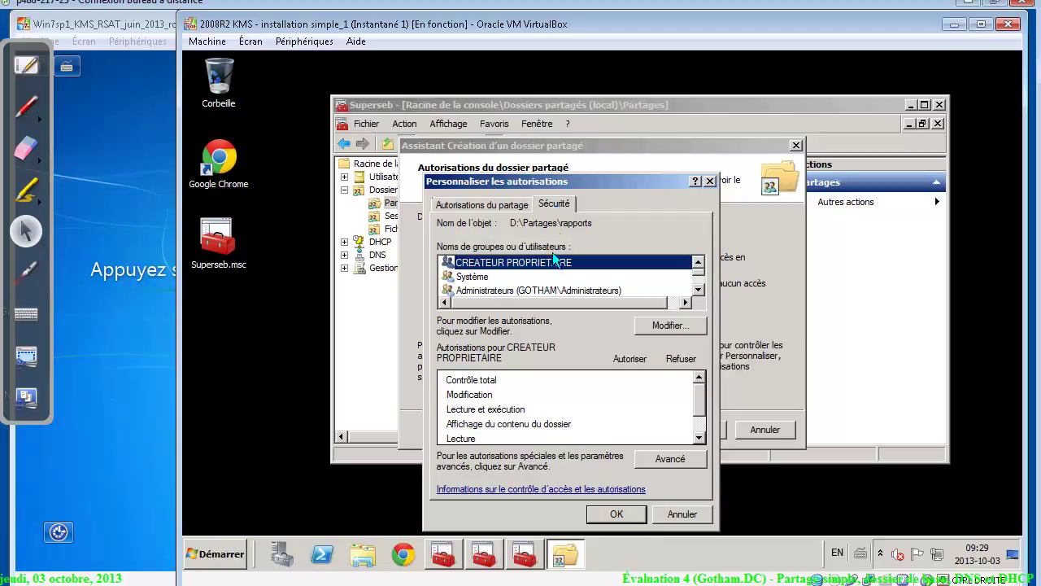
Disable inheritance on D:\Partages\rapports, converting inherited permissions into explicit entries
left_click(660, 461)
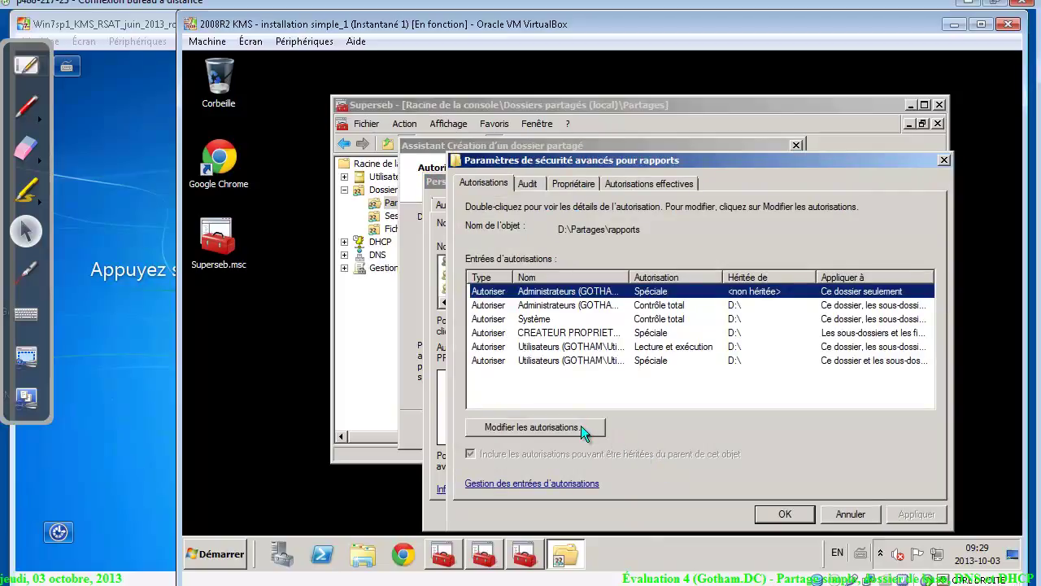
left_click(581, 426)
left_click(538, 426)
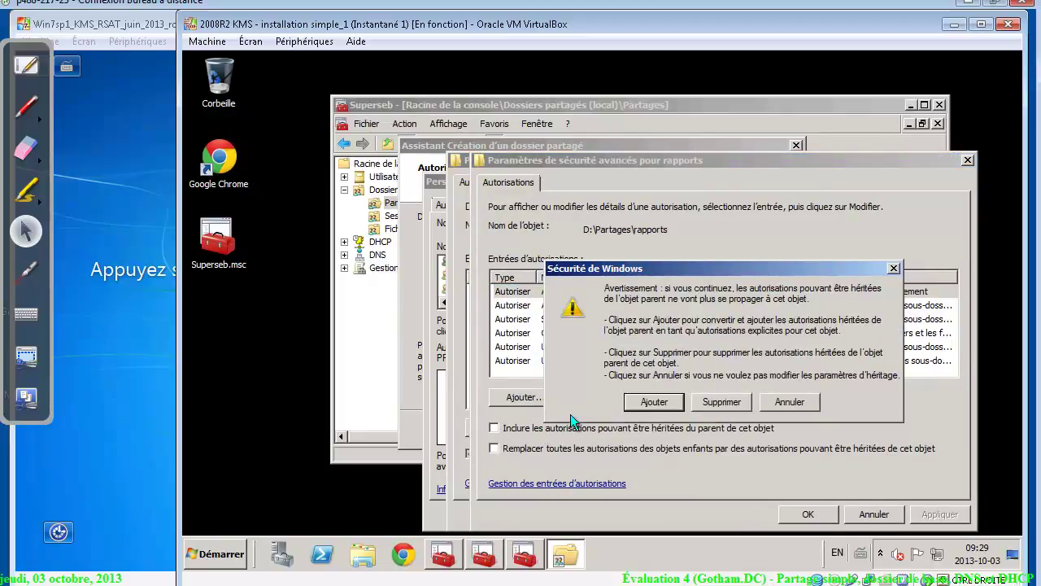
left_click(629, 408)
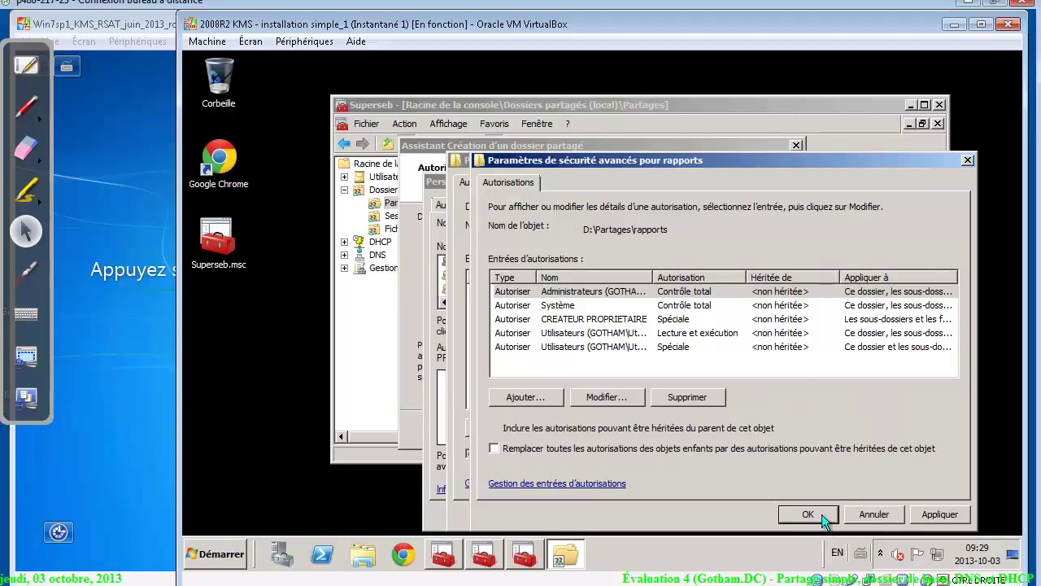
left_click(809, 514)
left_click(782, 512)
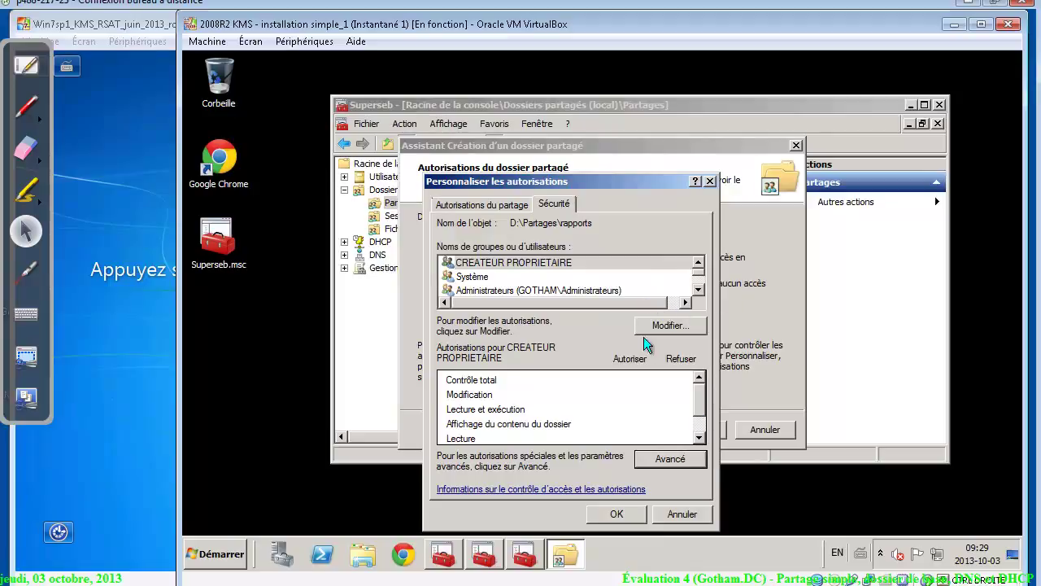
Remove Utilisateurs from the rapports folder's NTFS permissions
left_click(667, 325)
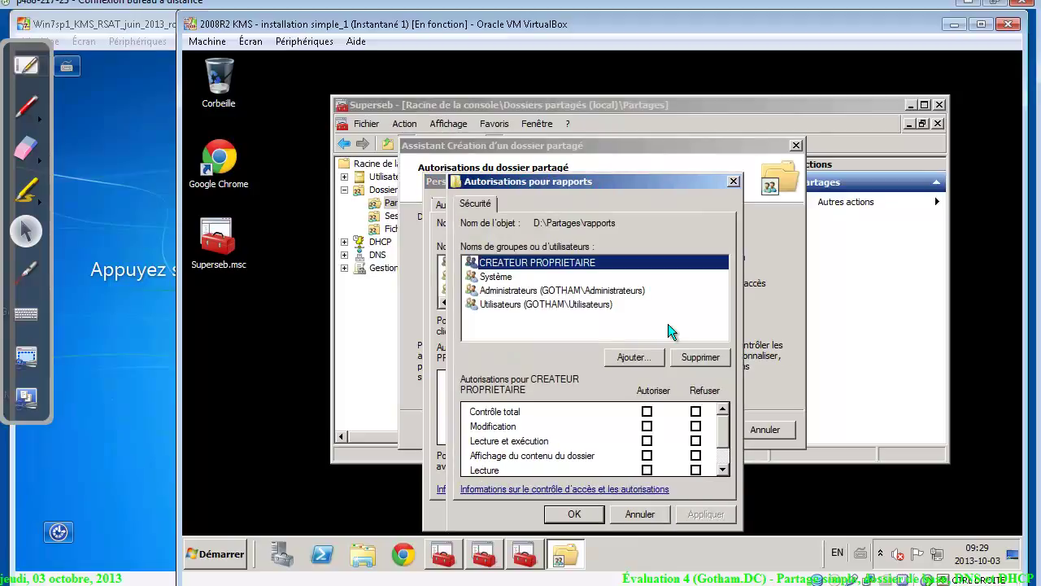
left_click(568, 306)
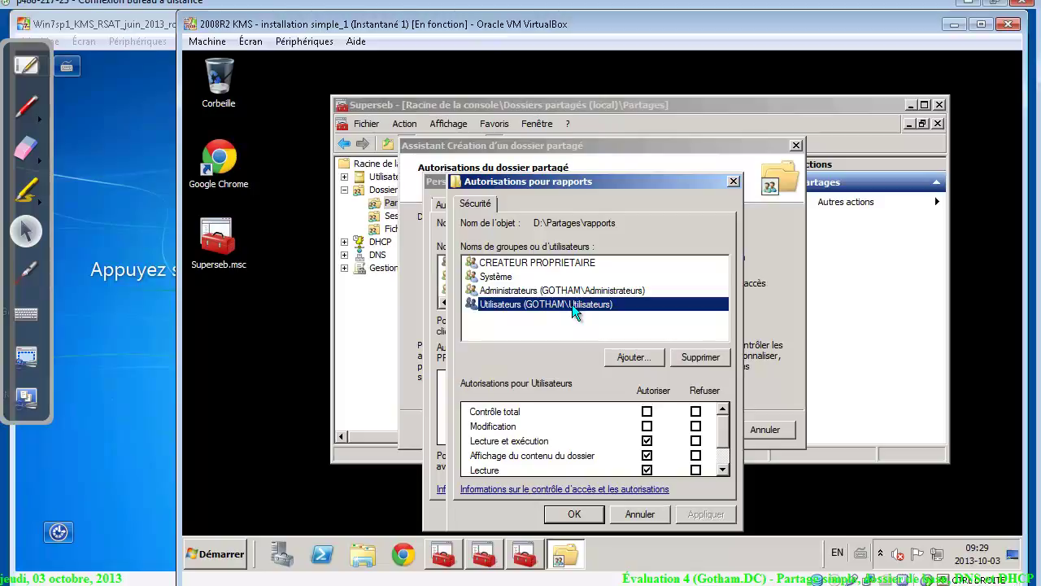
left_click(696, 352)
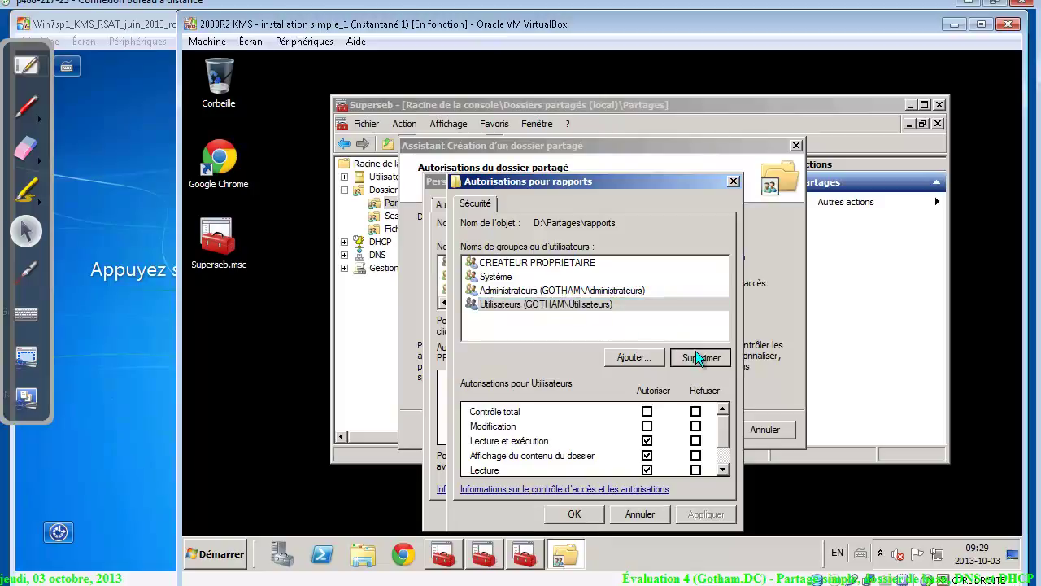
Add the three dl_srv-dc1 groups to the folder and deny the DENY group Contrôle total
left_click(629, 357)
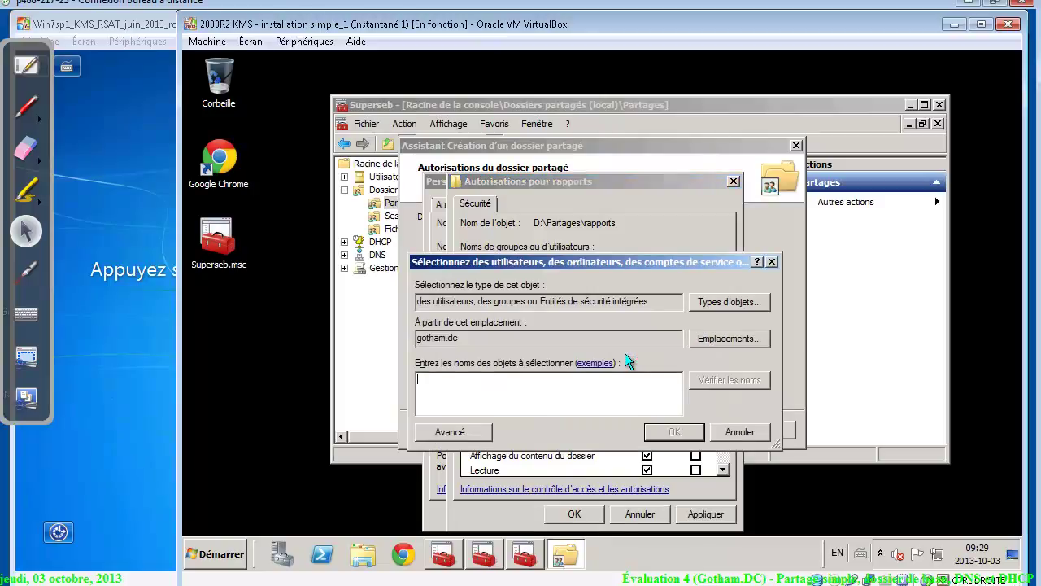
type("dl")
key("Return")
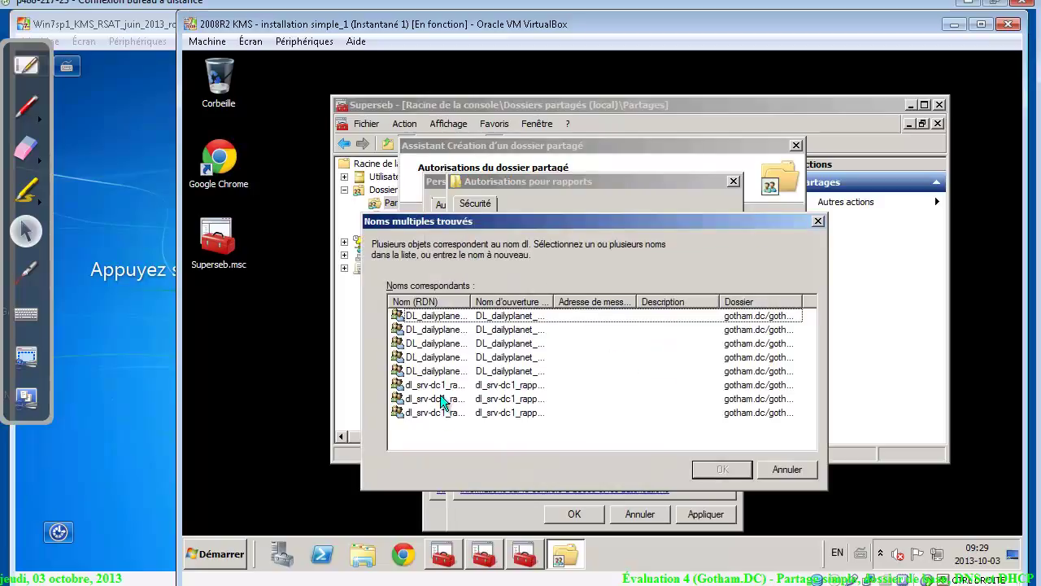
left_click(440, 388)
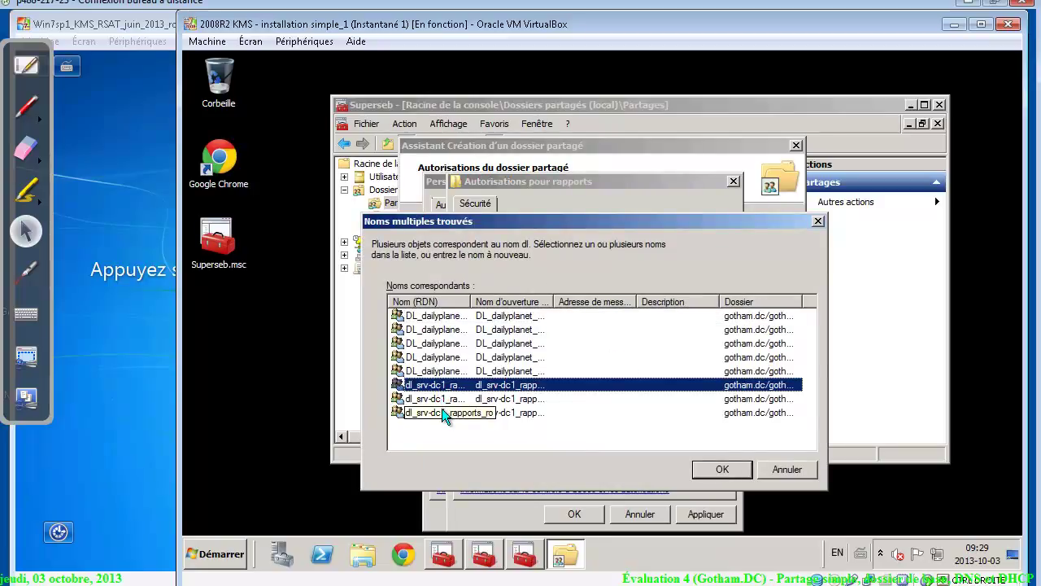
left_click(445, 412, "shift")
left_click(735, 472)
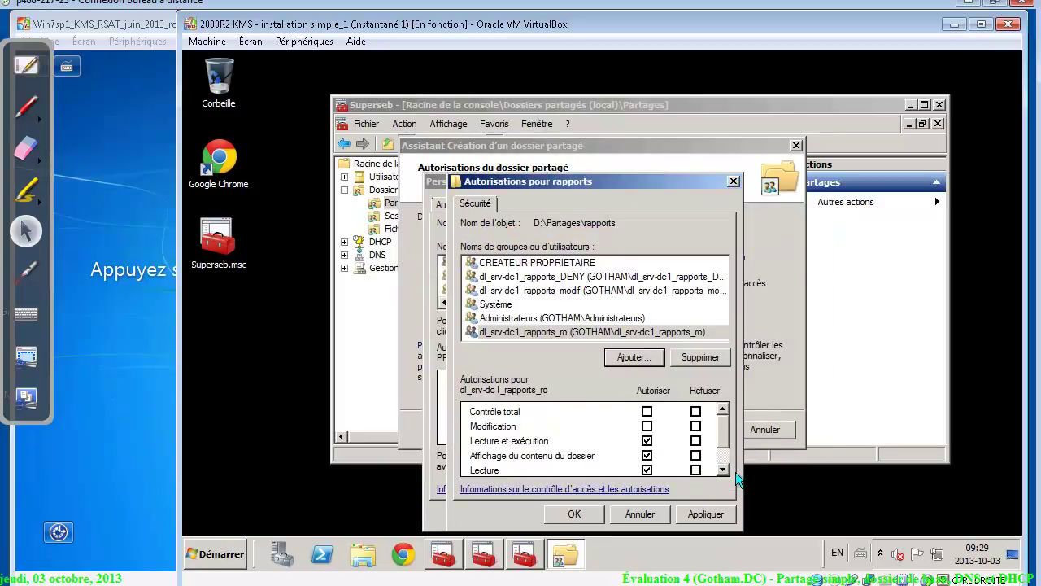
left_click(584, 277)
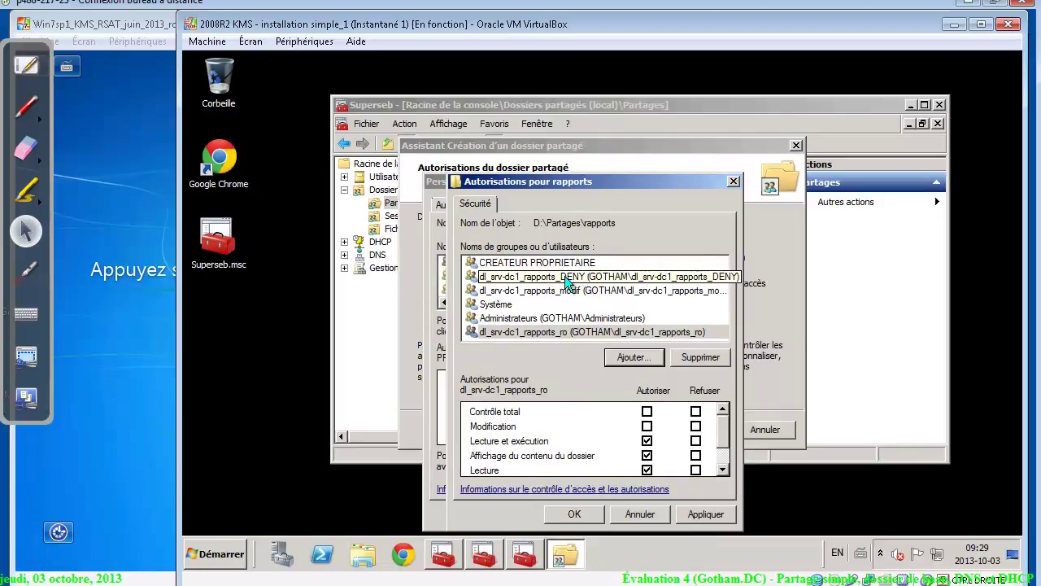
left_click(696, 412)
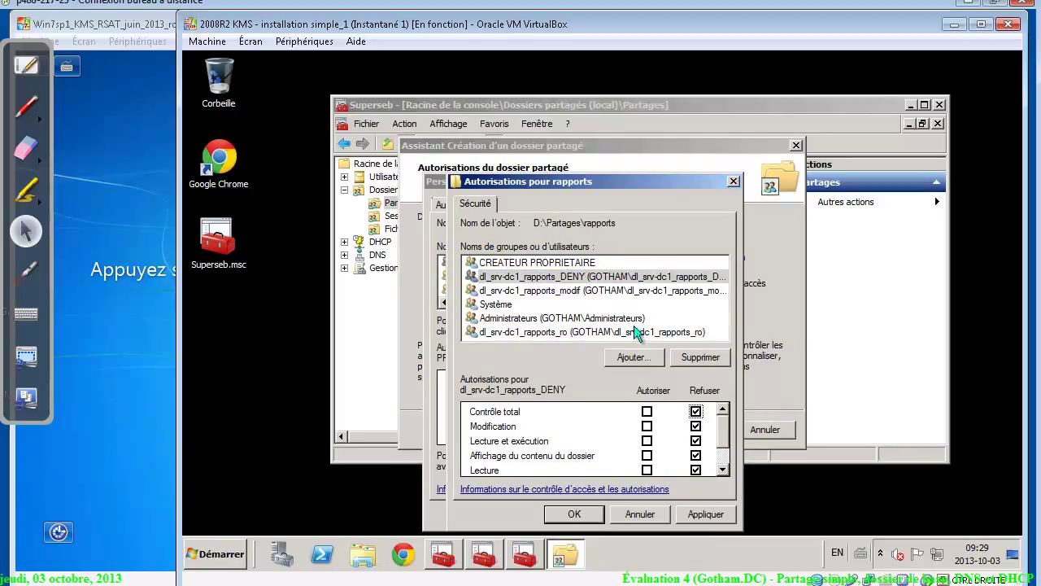
left_click(586, 291)
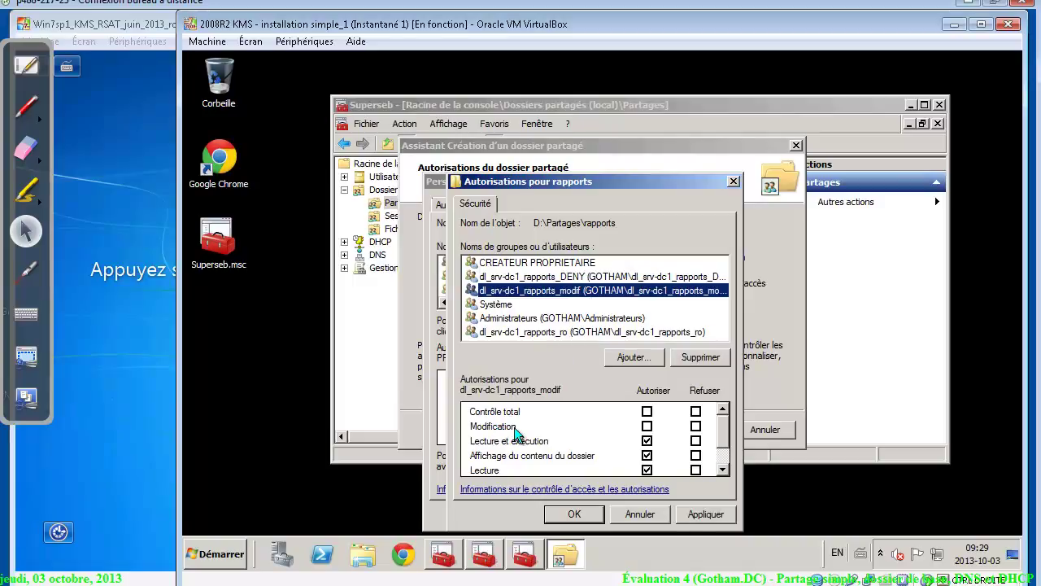
Allow the modif group Modifier on the folder, review the other entries, and apply despite the deny warning
left_click(647, 426)
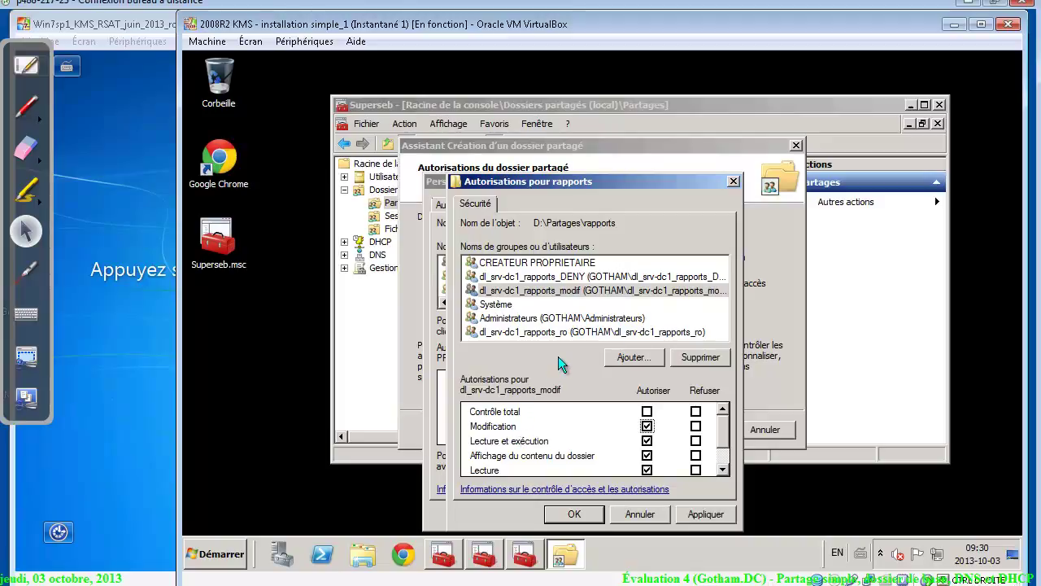
left_click(573, 331)
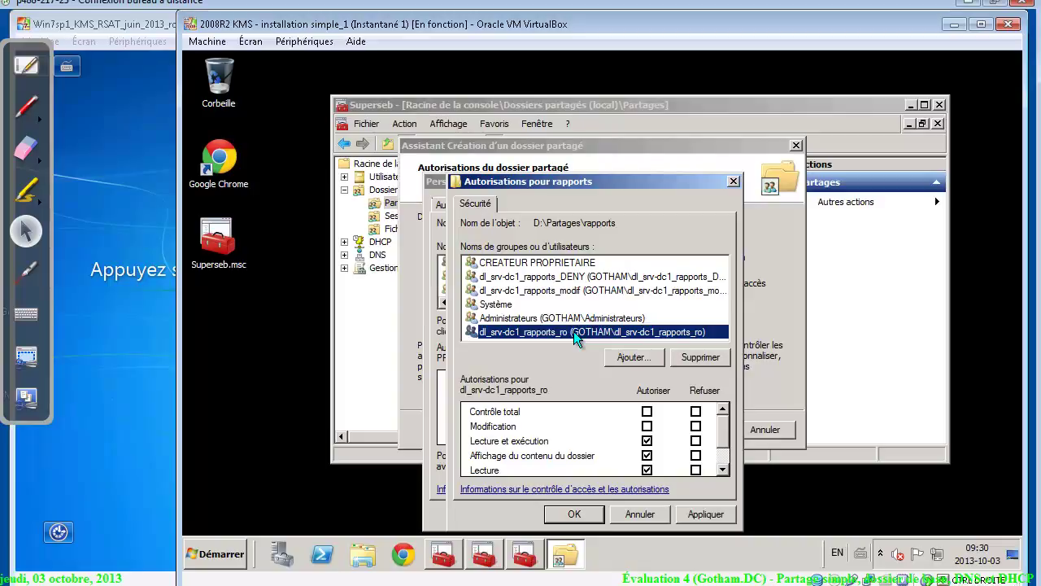
left_click(537, 317)
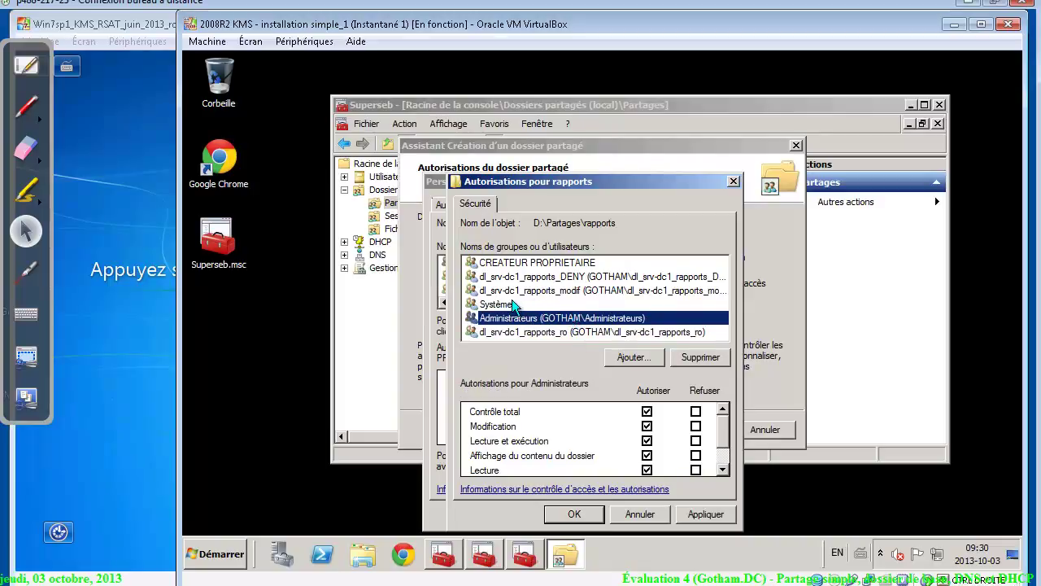
left_click(512, 304)
left_click(545, 263)
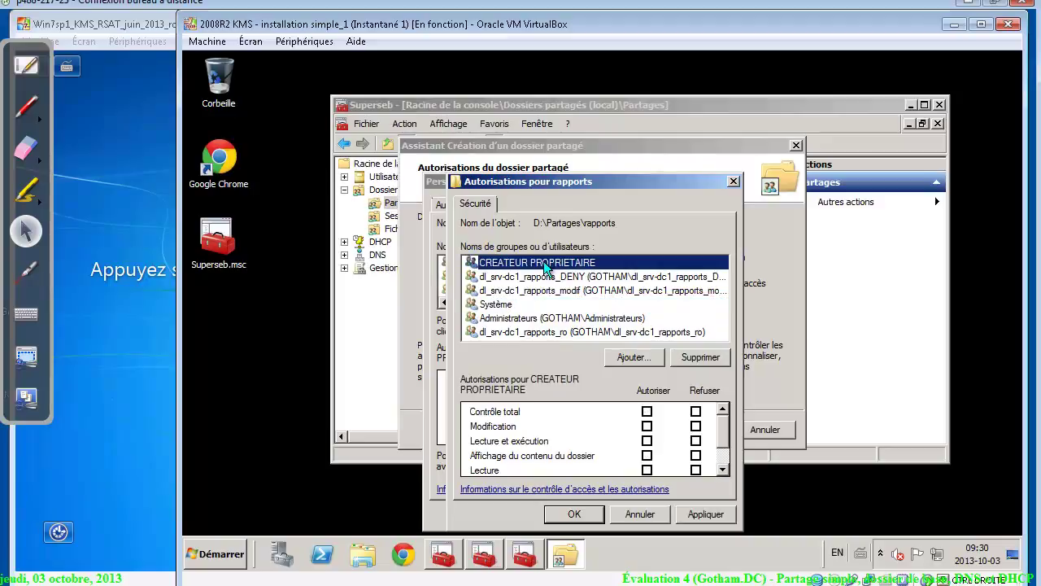
left_click(697, 519)
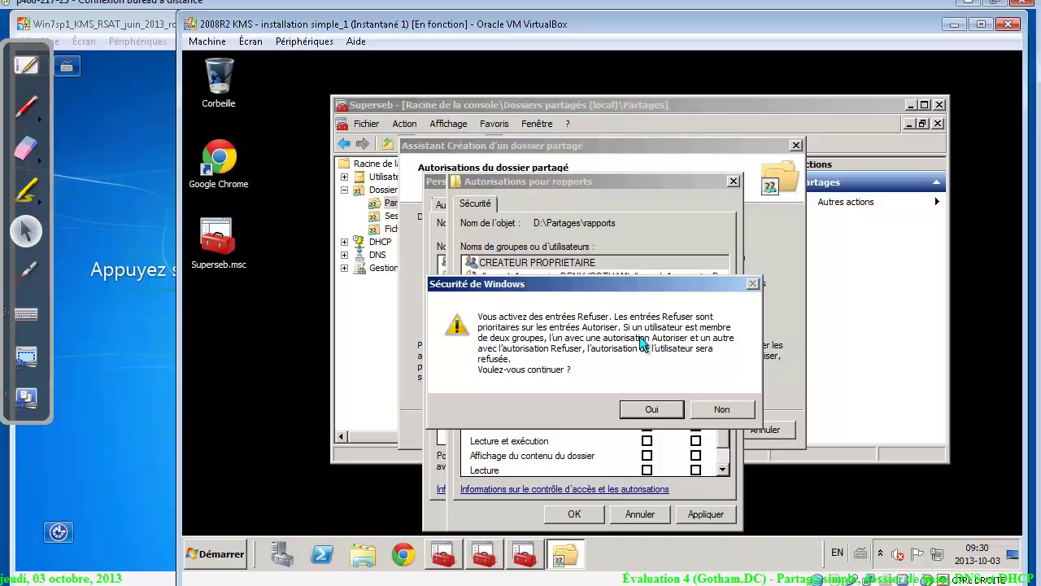
left_click(656, 407)
left_click(578, 510)
Confirm the custom permissions and finish the wizard, sharing rapports at \\SRV-DC1\rapports
left_click(606, 514)
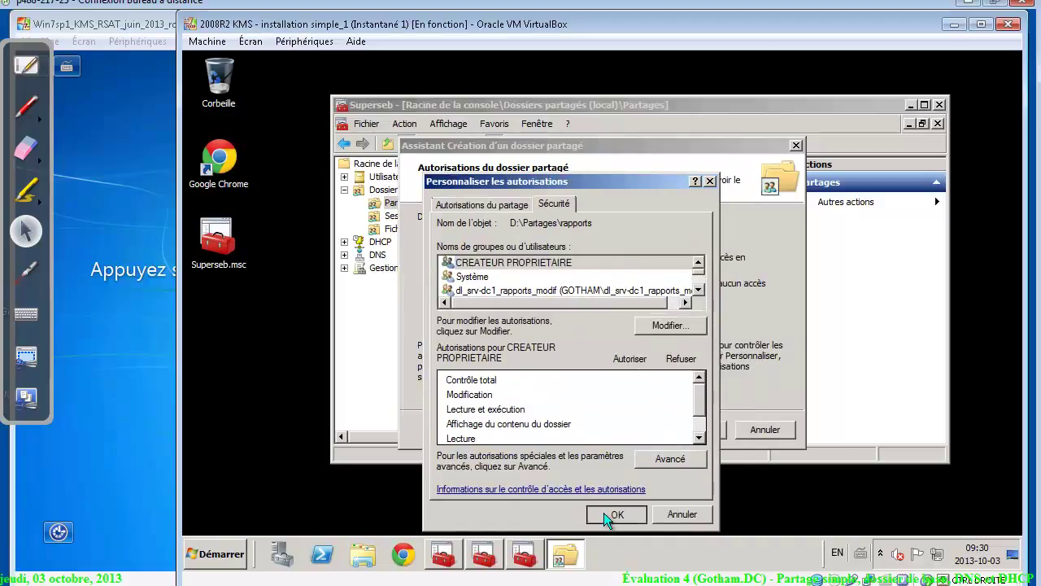
left_click(649, 411)
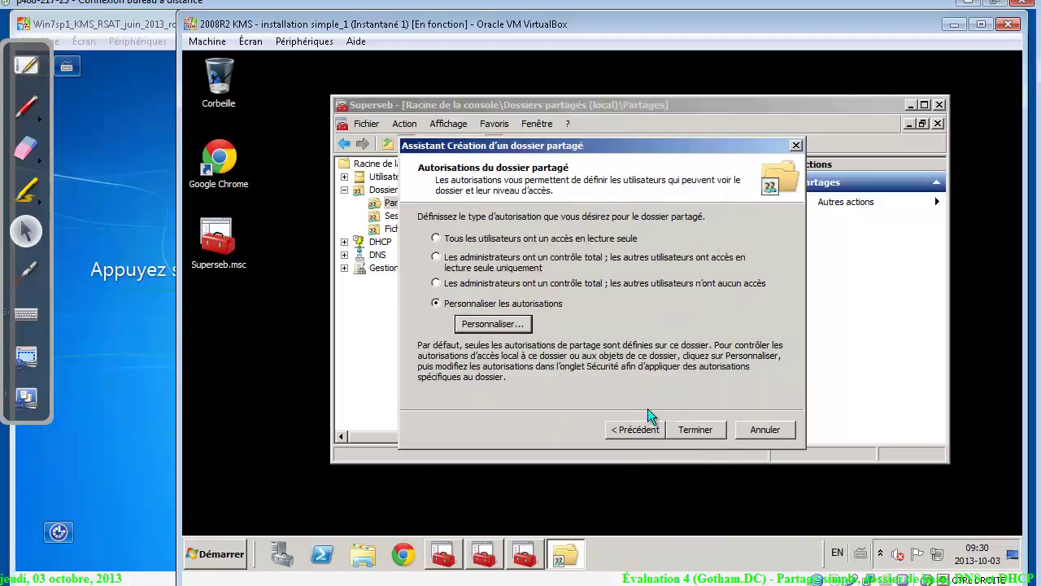
left_click(696, 429)
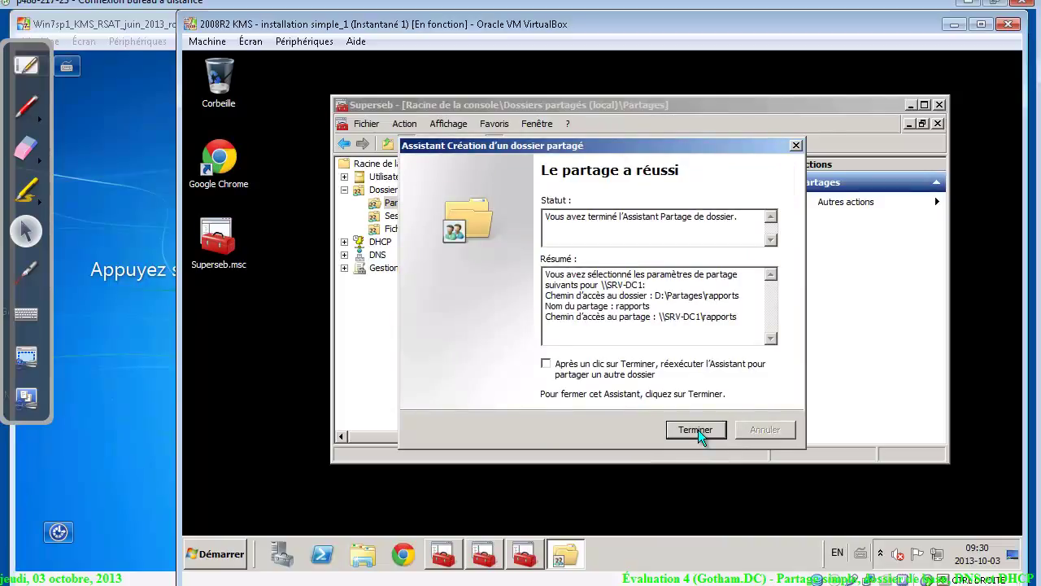
left_click(696, 429)
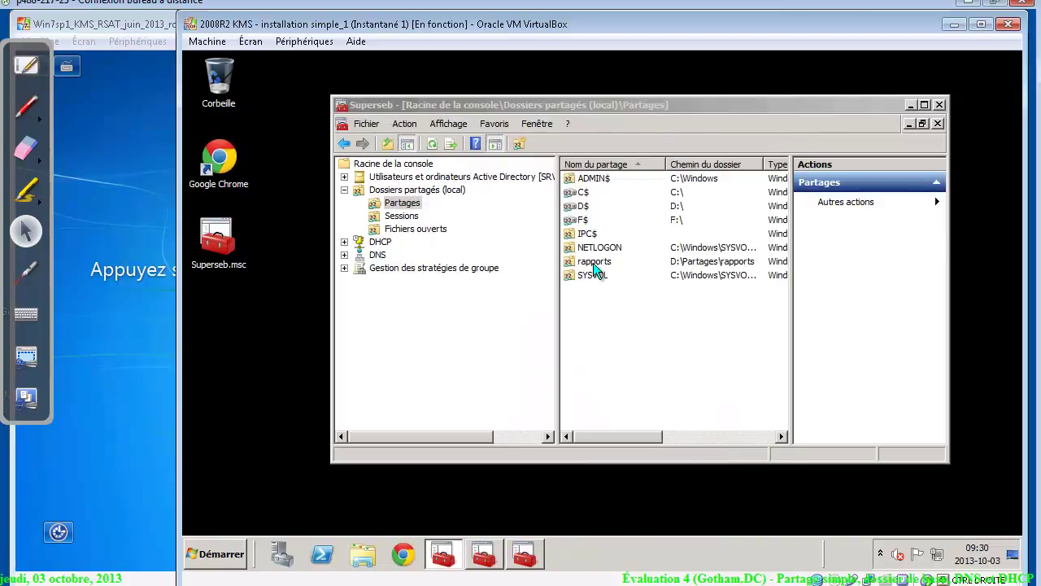
Open the rapports share's properties and review its share and security permissions
right_click(593, 264)
left_click(628, 349)
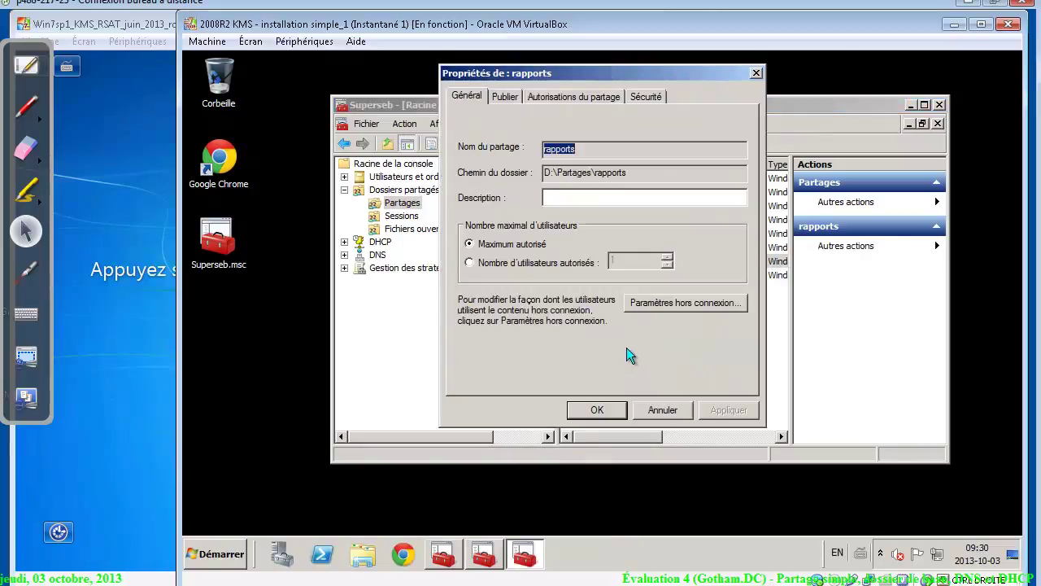
left_click(534, 97)
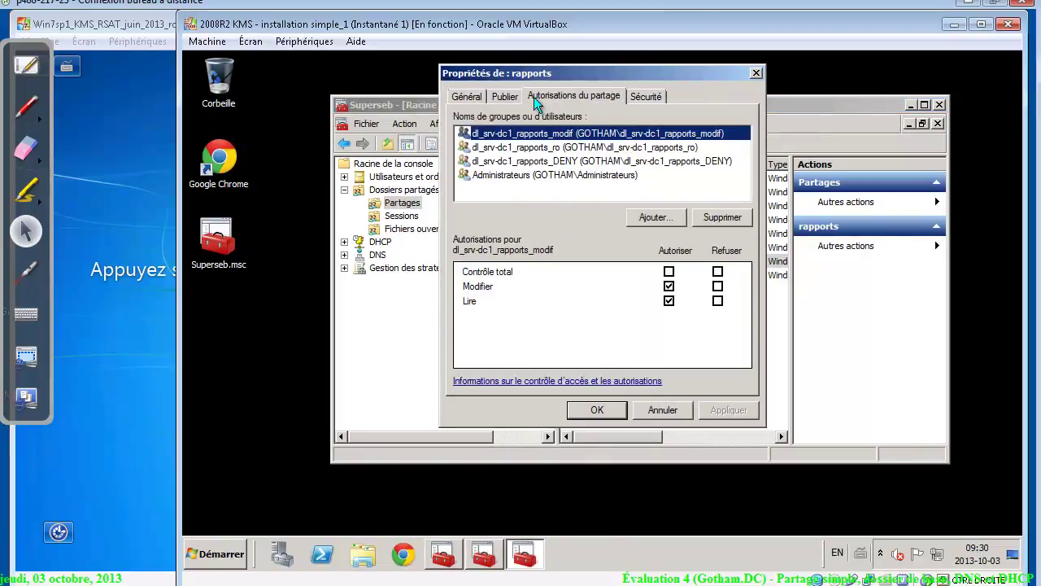
left_click(649, 96)
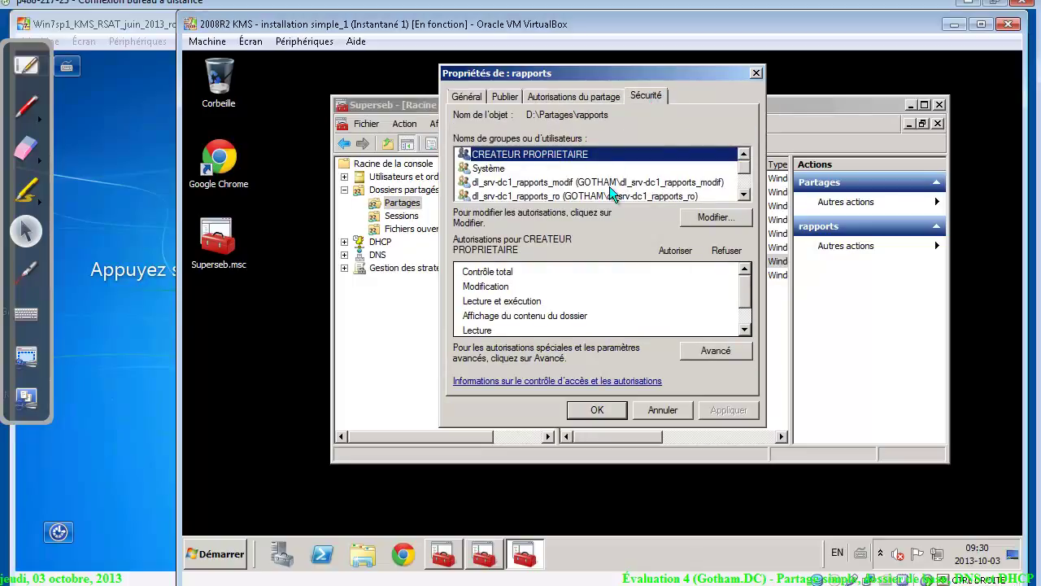
left_click(580, 96)
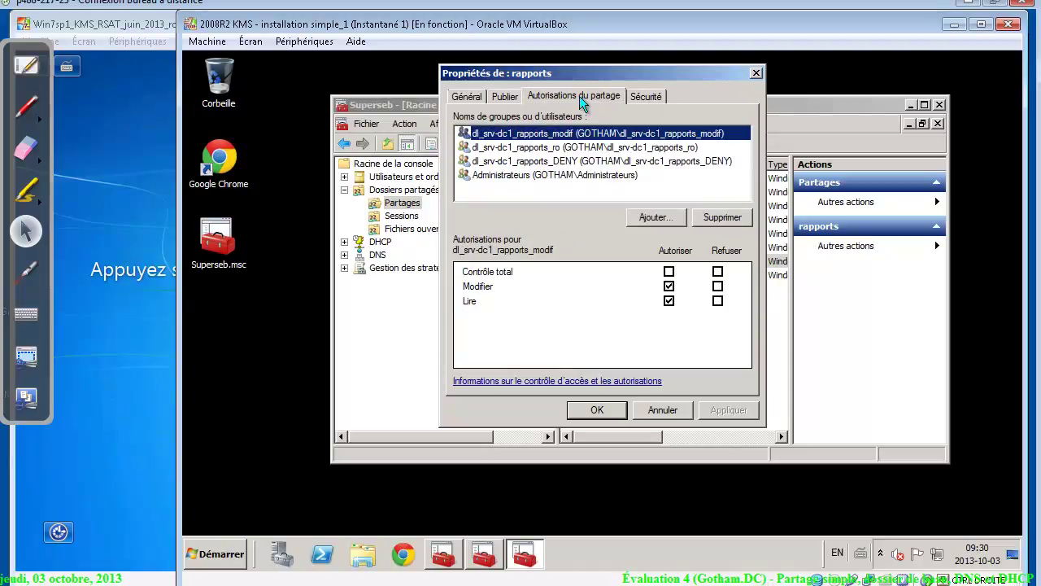
Remove the three dl_ groups from the share permissions and add Utilisateurs with Modifier allowed
left_click(725, 221)
left_click(725, 221)
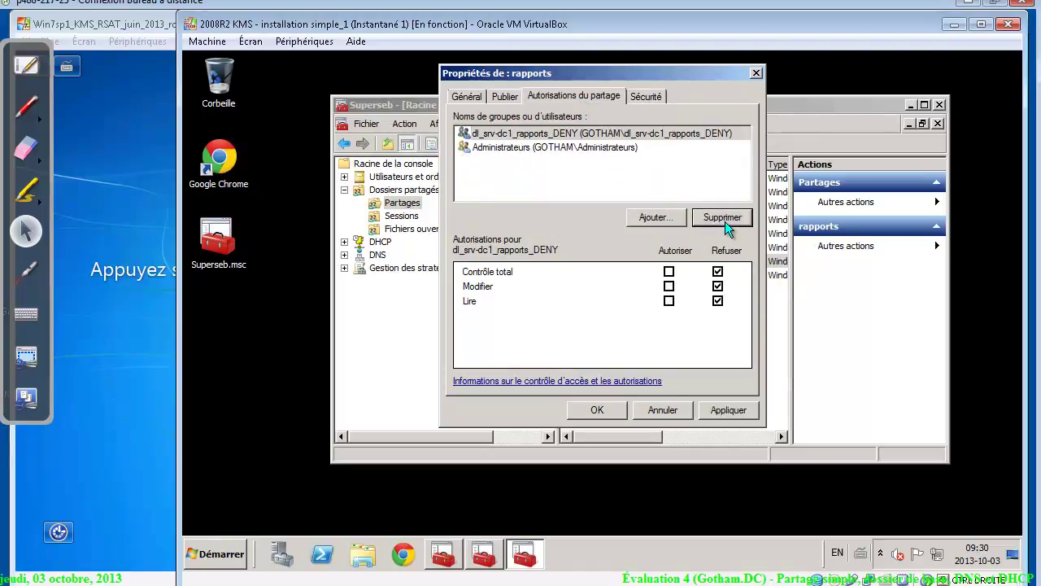
left_click(725, 221)
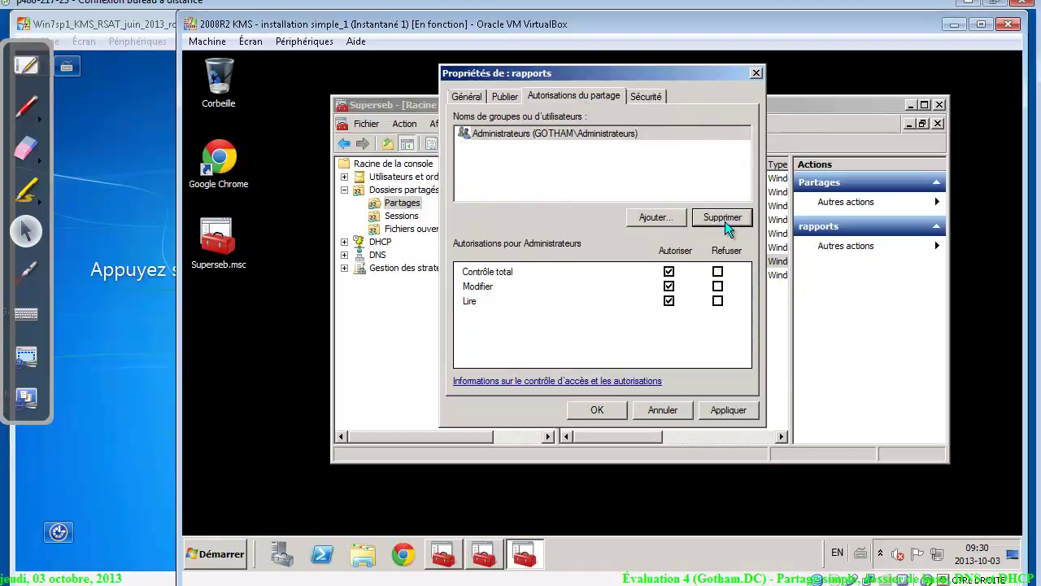
left_click(669, 215)
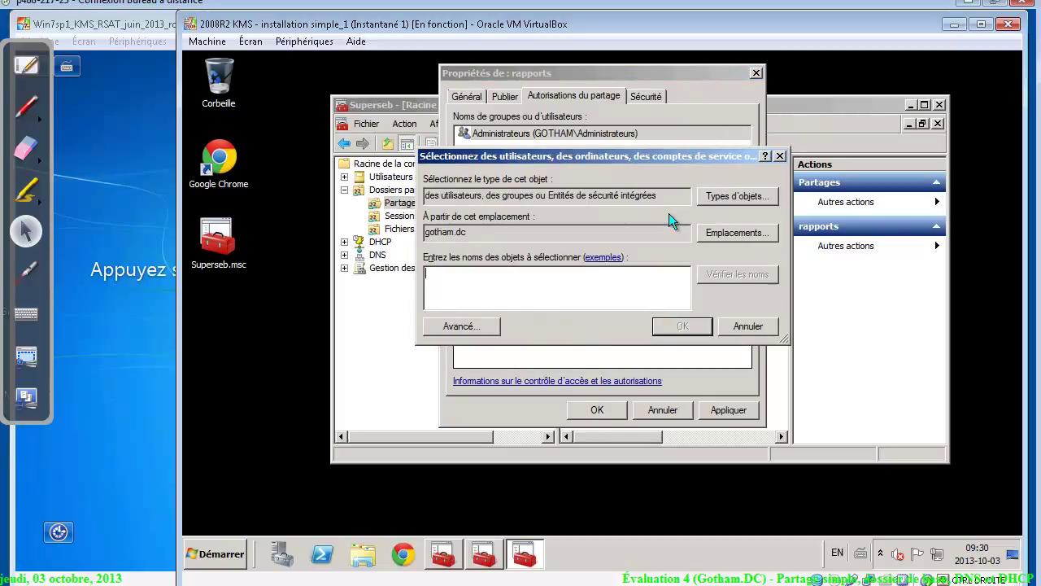
type("u")
key("Return")
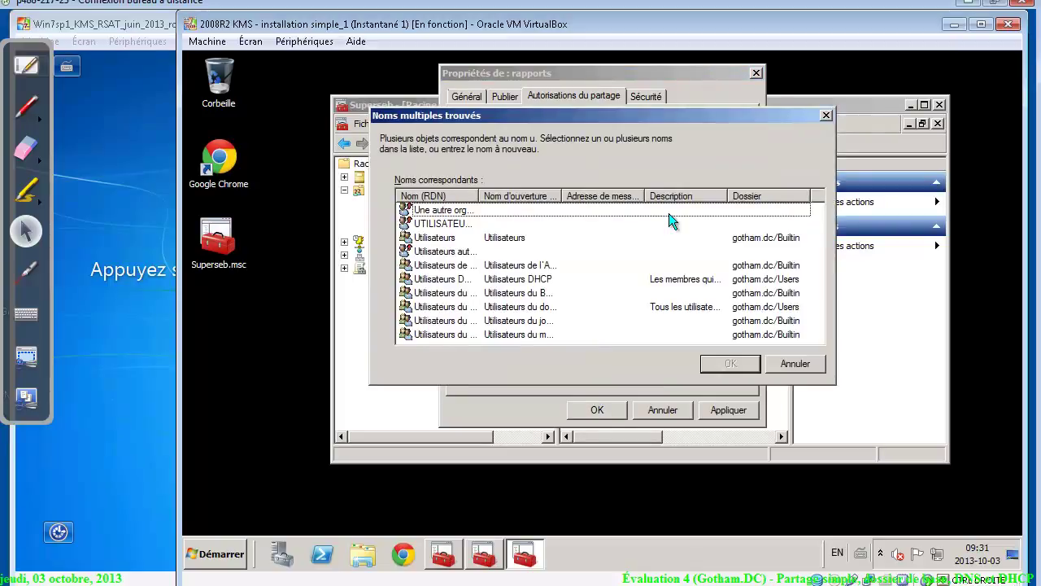
double_click(454, 237)
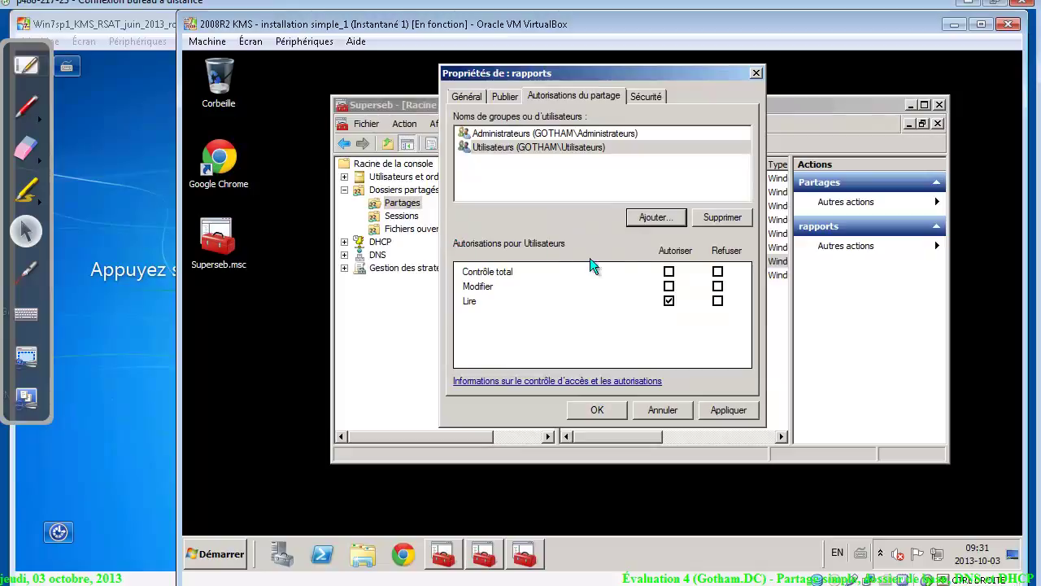
left_click(669, 287)
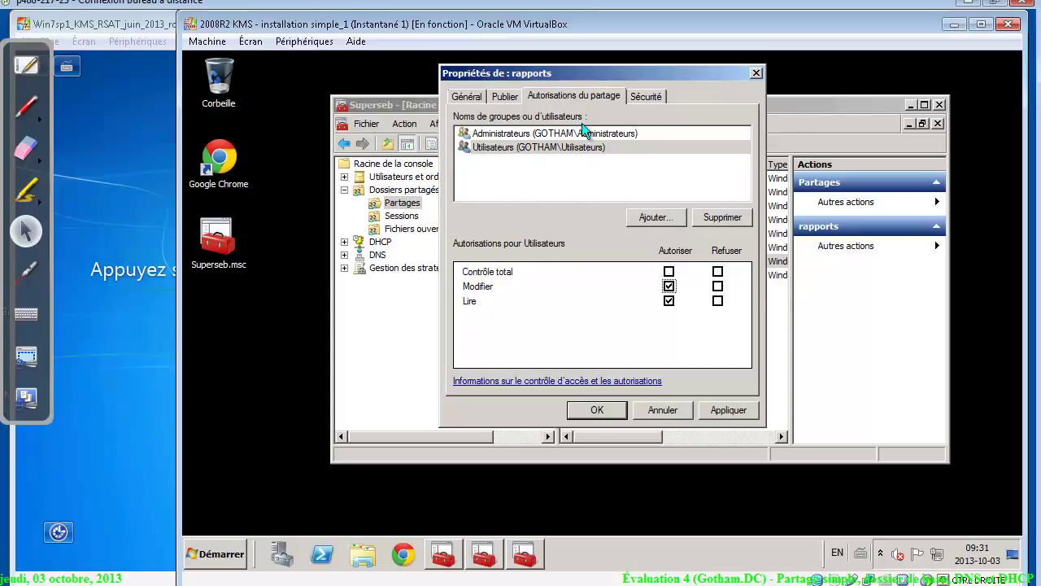
left_click(638, 96)
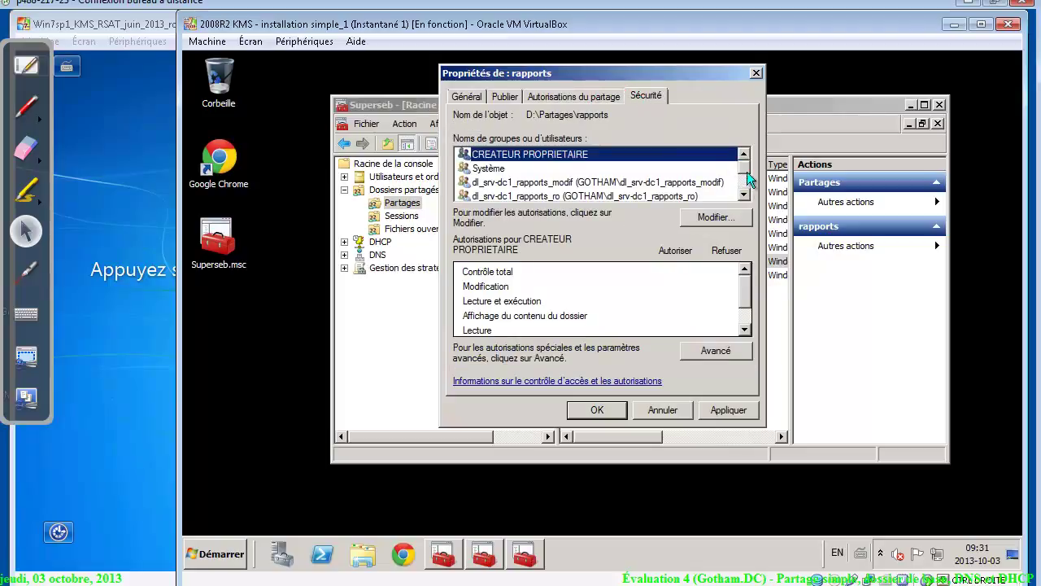
scroll(745, 171, "down", 1)
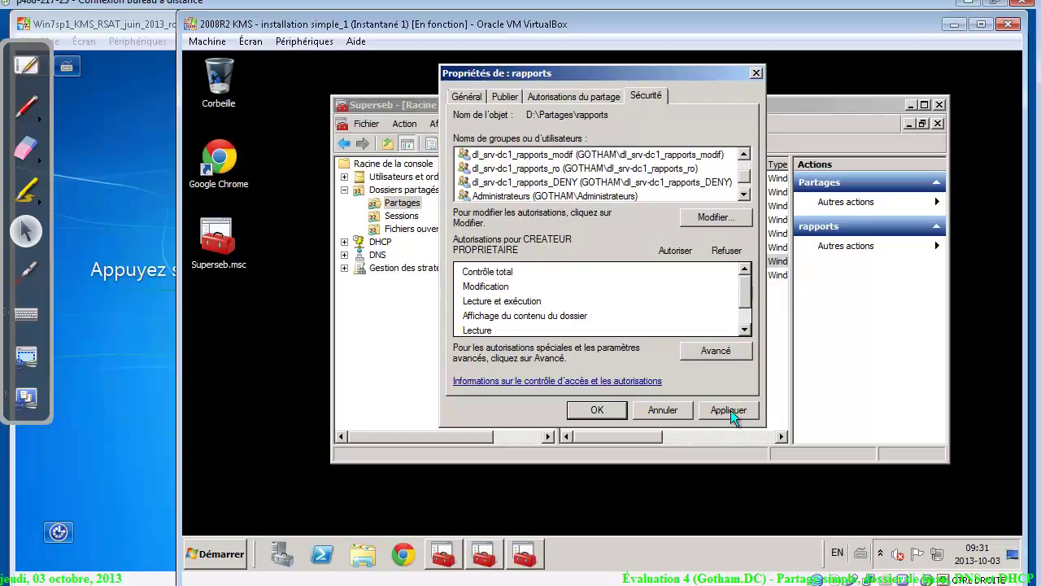
On a new Open-Sankoré page, draw a funnel with Utilisateurs written at the top
left_click(27, 75)
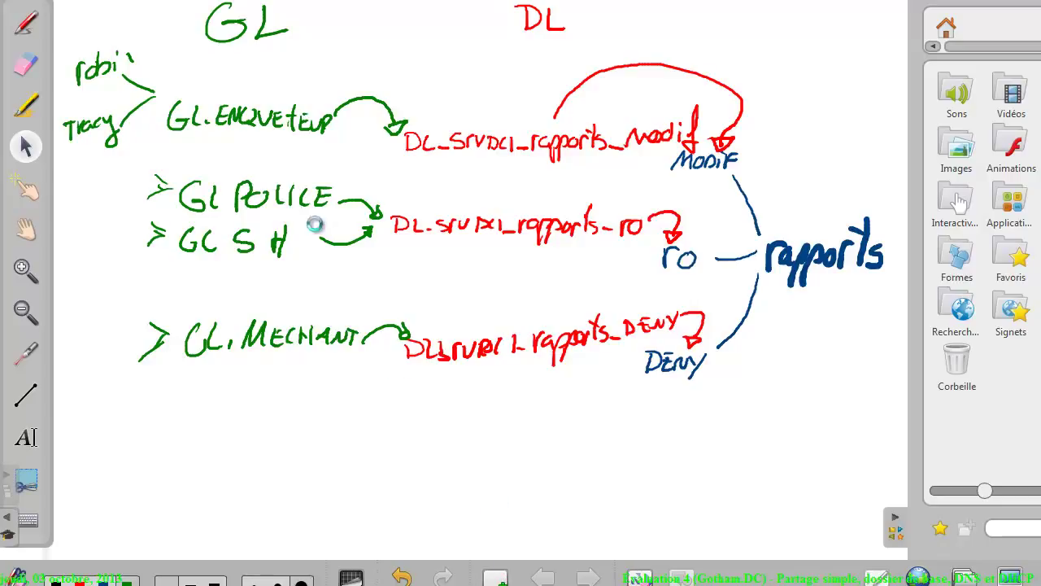
key("ctrl+m")
left_click(24, 23)
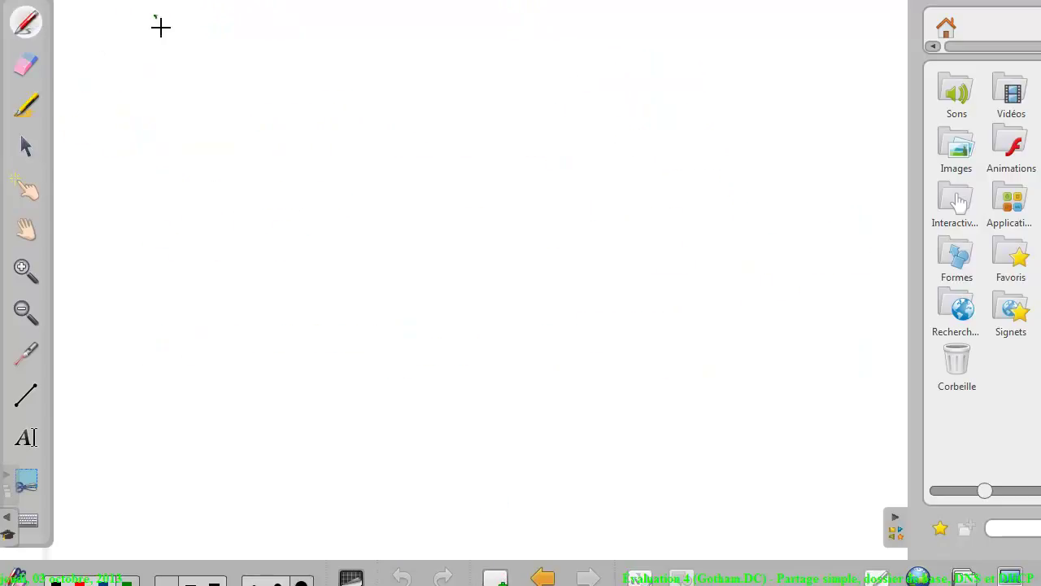
left_click_drag(161, 28, 279, 218)
left_click_drag(836, 7, 590, 211)
left_click_drag(279, 217, 316, 280)
left_click_drag(592, 212, 517, 278)
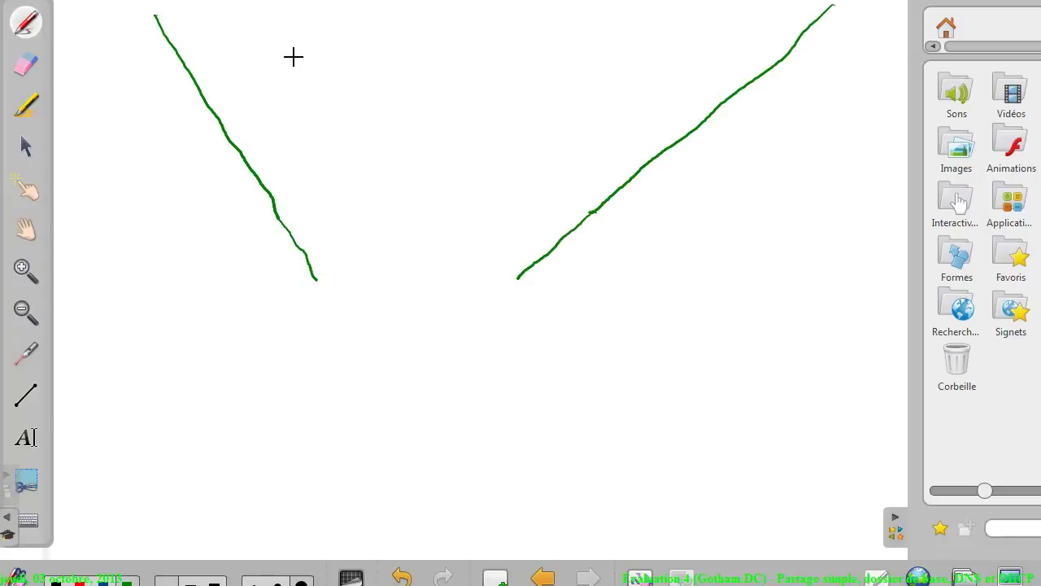
left_click_drag(296, 37, 330, 74)
left_click_drag(350, 39, 352, 79)
mouse_move(340, 54)
left_mouse_down()
mouse_move(360, 50)
mouse_move(371, 75)
left_mouse_up()
mouse_move(401, 18)
left_mouse_down()
mouse_move(398, 75)
mouse_move(457, 78)
left_mouse_up()
mouse_move(469, 16)
left_mouse_down()
mouse_move(472, 82)
mouse_move(521, 77)
left_mouse_up()
mouse_move(529, 78)
left_mouse_down()
mouse_move(541, 51)
mouse_move(533, 80)
left_mouse_up()
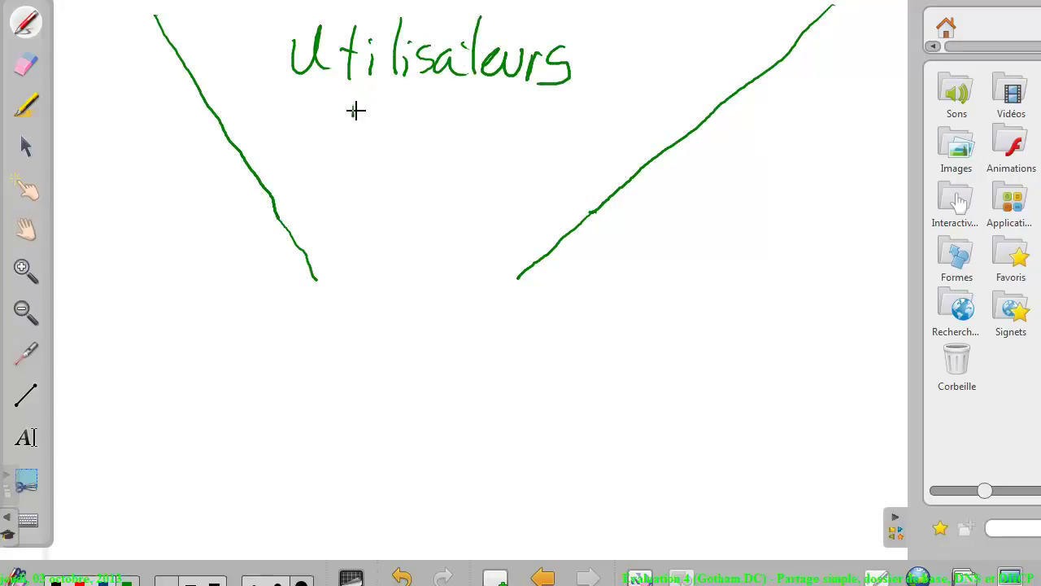
Note the users' modify rights, draw a horizontal line, and label it Partage
mouse_move(353, 116)
left_mouse_down()
mouse_move(407, 101)
mouse_move(443, 115)
mouse_move(474, 105)
left_mouse_up()
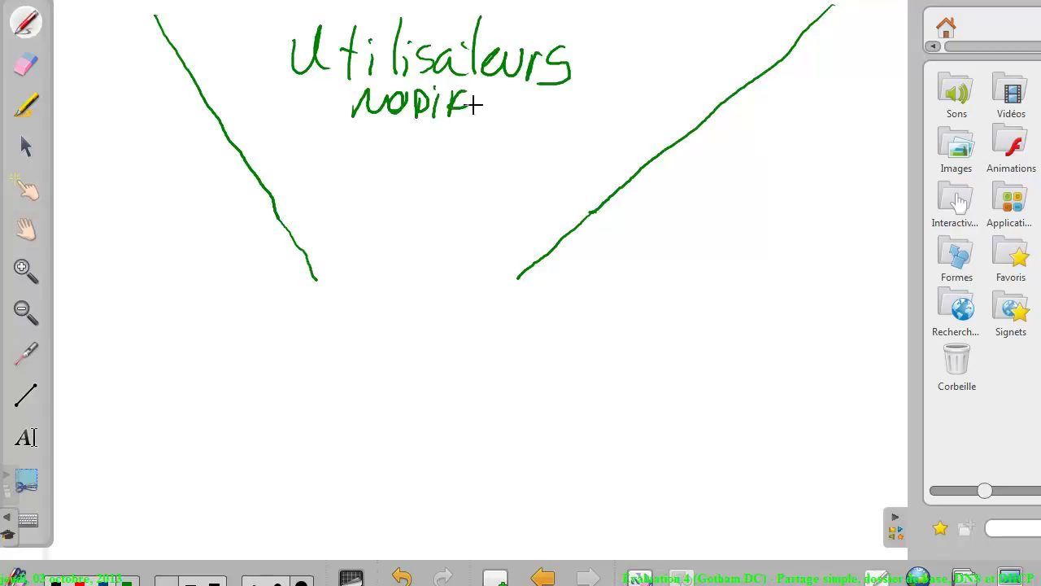
left_click_drag(105, 291, 821, 292)
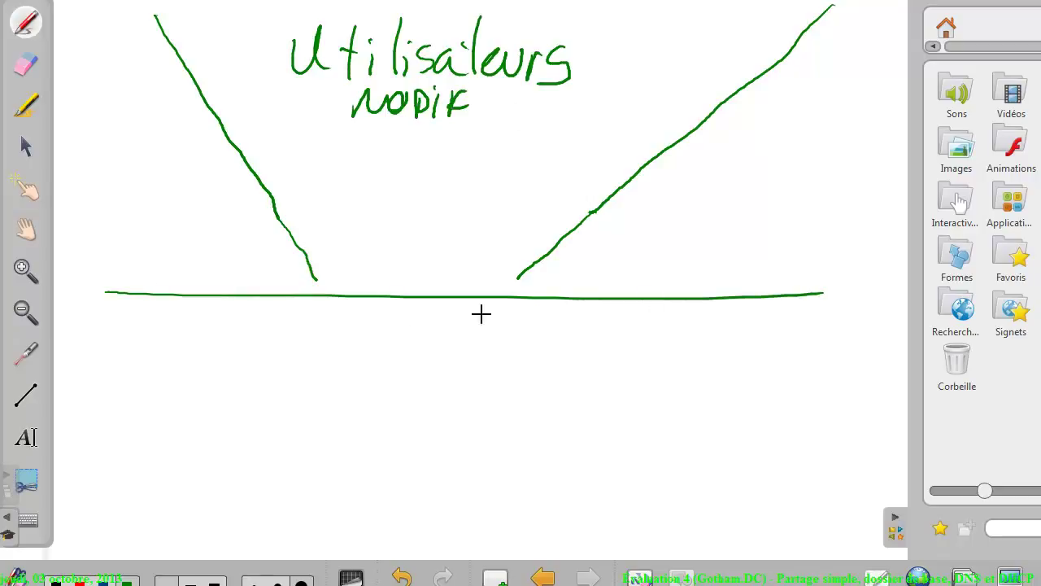
left_click_drag(742, 346, 780, 314)
left_click_drag(784, 317, 833, 310)
left_click_drag(809, 327, 833, 340)
mouse_move(740, 225)
left_mouse_down()
mouse_move(744, 246)
mouse_move(778, 267)
mouse_move(786, 249)
mouse_move(830, 244)
mouse_move(847, 258)
mouse_move(882, 241)
mouse_move(874, 234)
left_mouse_up()
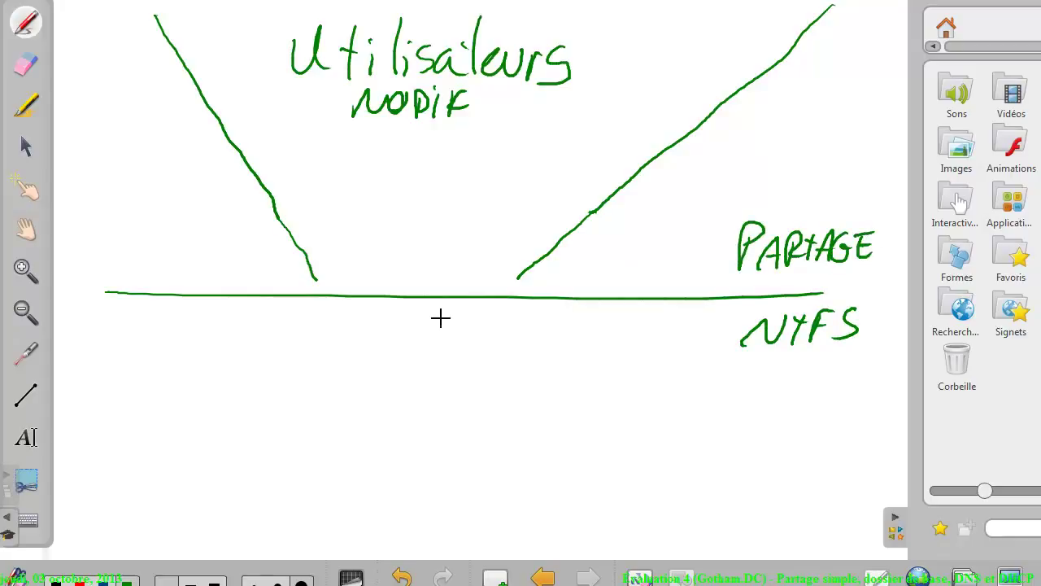
Draw three branches below the line labelled ro, read-write and Deny
left_click_drag(316, 296, 141, 451)
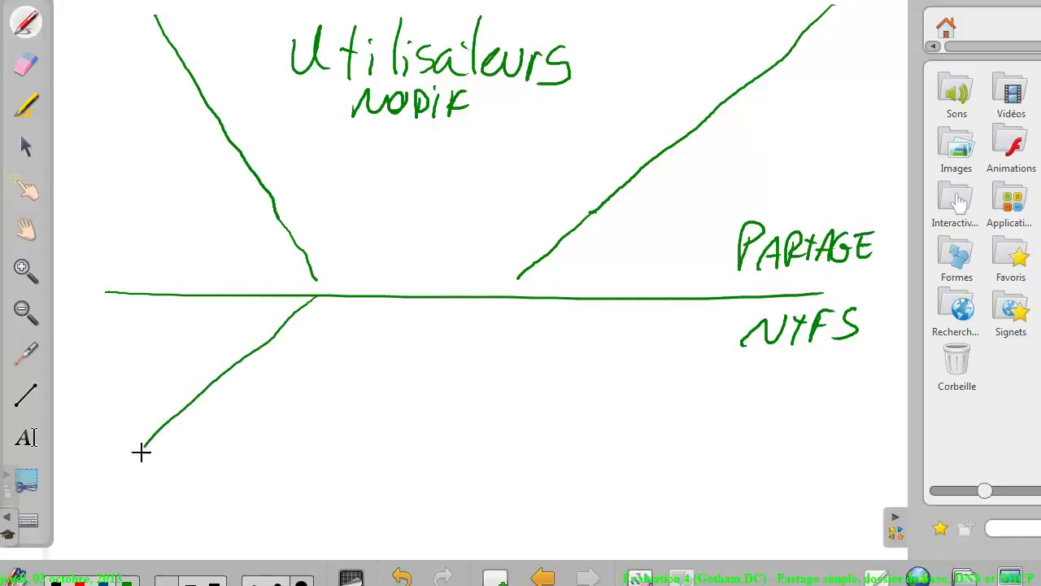
left_click_drag(355, 305, 206, 456)
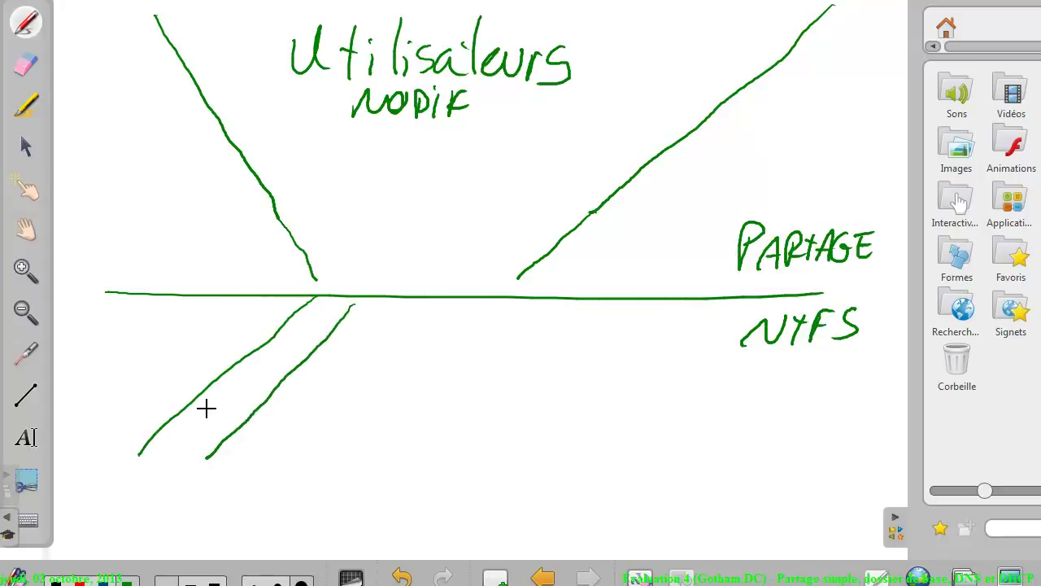
left_click_drag(206, 409, 233, 397)
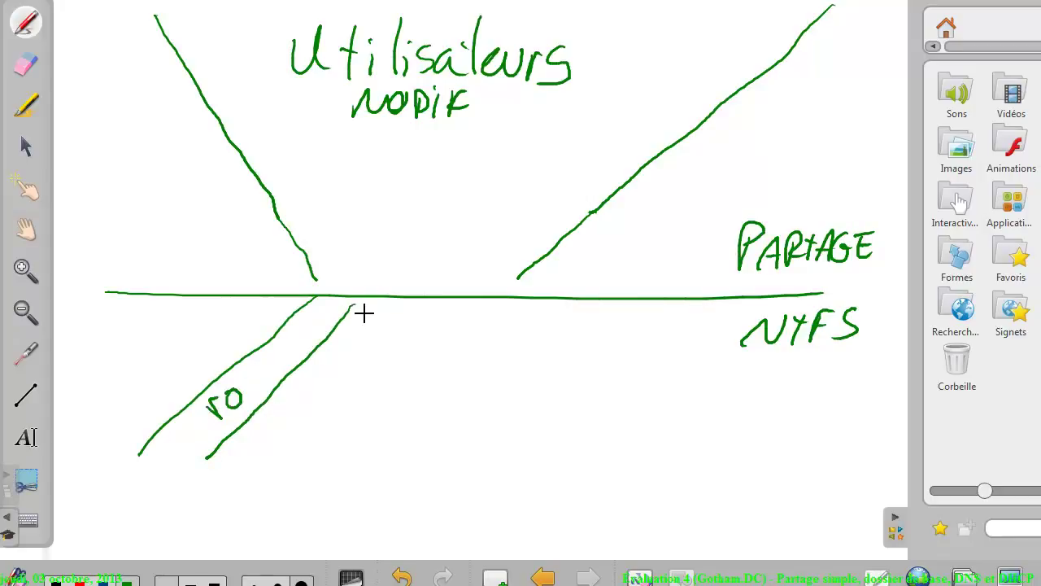
left_click_drag(363, 312, 340, 444)
left_click_drag(430, 306, 412, 423)
mouse_move(364, 368)
left_mouse_down()
mouse_move(401, 364)
mouse_move(404, 340)
left_mouse_up()
left_click_drag(445, 306, 513, 432)
left_click_drag(496, 295, 555, 397)
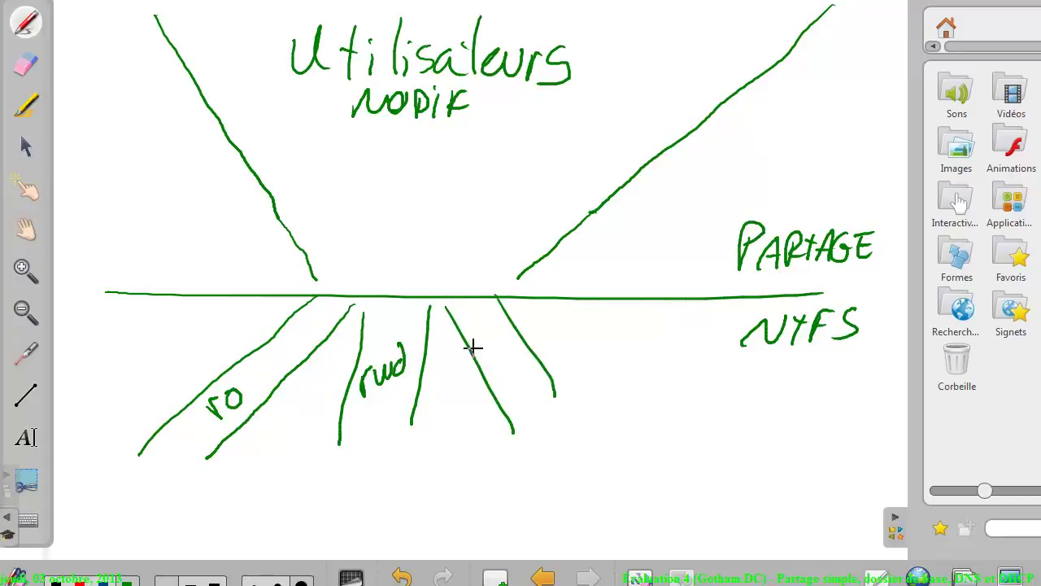
mouse_move(472, 347)
left_mouse_down()
mouse_move(538, 371)
mouse_move(512, 411)
left_mouse_up()
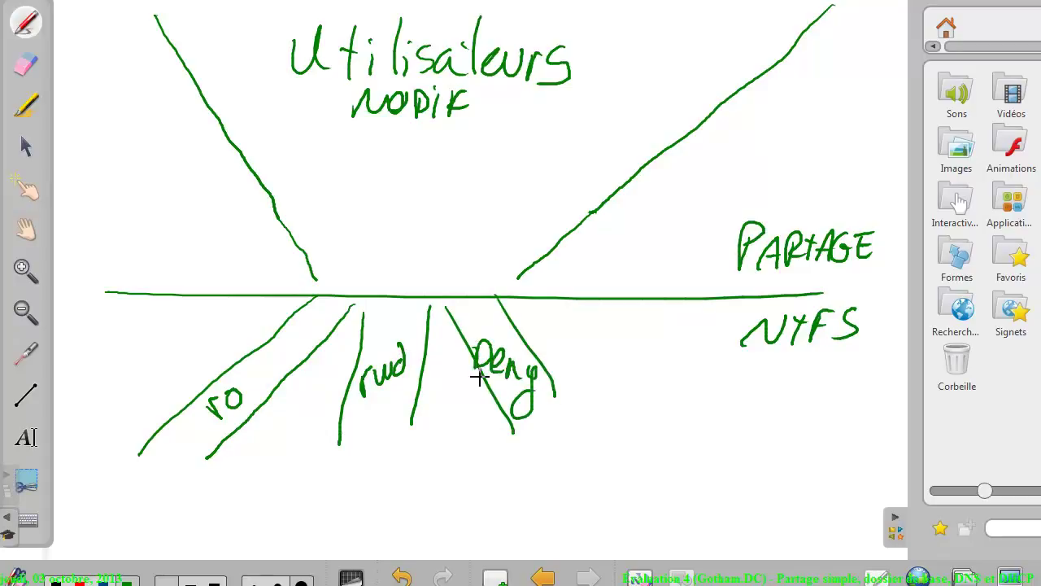
Circle Utilisateurs, draw an arrow down to the Partage line, and add group labels to the branches
left_click_drag(613, 49, 546, 1)
mouse_move(317, 2)
left_mouse_down()
mouse_move(697, 63)
mouse_move(583, 3)
left_mouse_up()
mouse_move(411, 188)
left_mouse_down()
mouse_move(413, 244)
mouse_move(428, 232)
mouse_move(403, 231)
left_mouse_up()
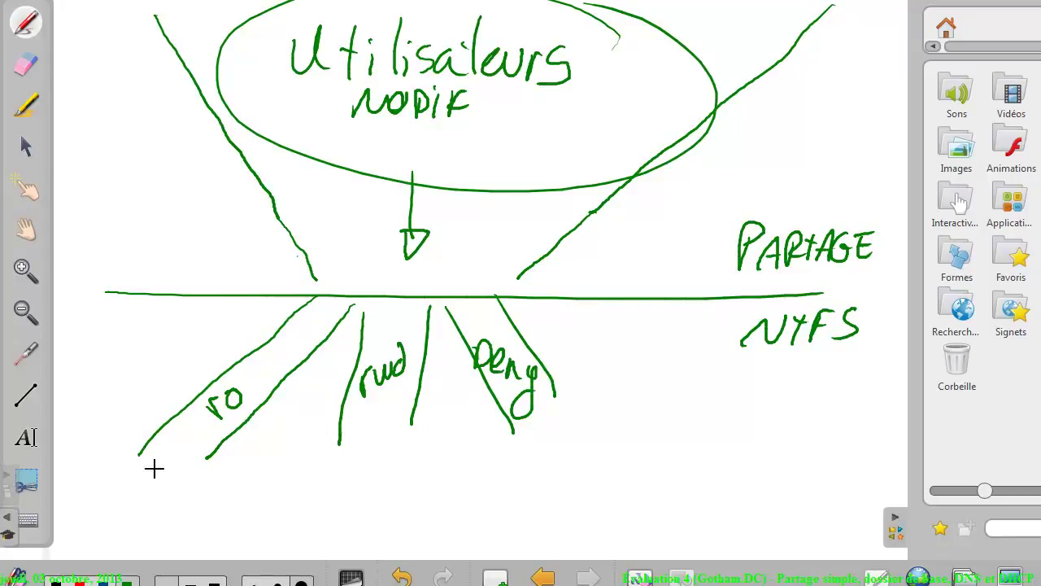
mouse_move(143, 457)
left_mouse_down()
mouse_move(155, 481)
mouse_move(159, 461)
left_mouse_up()
left_click_drag(160, 443, 183, 451)
mouse_move(325, 409)
left_mouse_down()
mouse_move(327, 433)
mouse_move(335, 418)
left_mouse_up()
left_click_drag(342, 403, 351, 423)
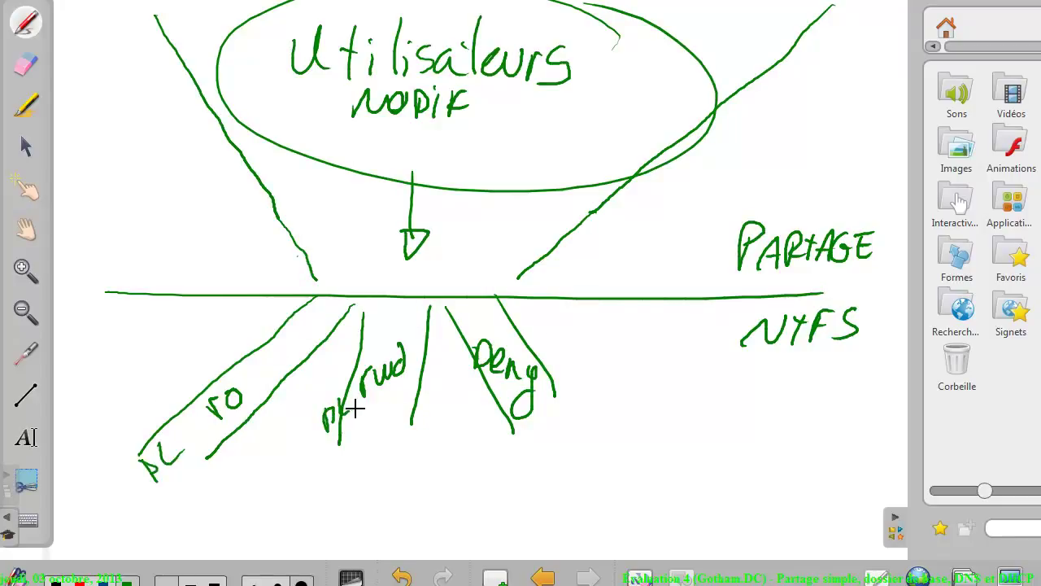
mouse_move(473, 345)
left_mouse_down()
mouse_move(462, 379)
mouse_move(472, 377)
left_mouse_up()
left_click_drag(333, 407, 343, 415)
Close the rapports properties without changes and bring the Windows 7 client VM forward
left_click(1023, 579)
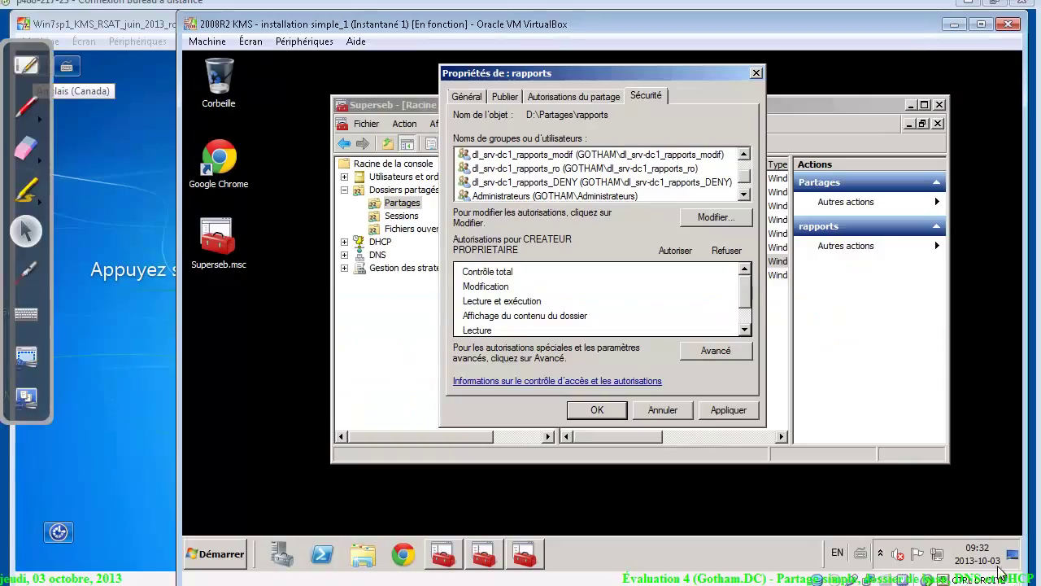
left_click(636, 414)
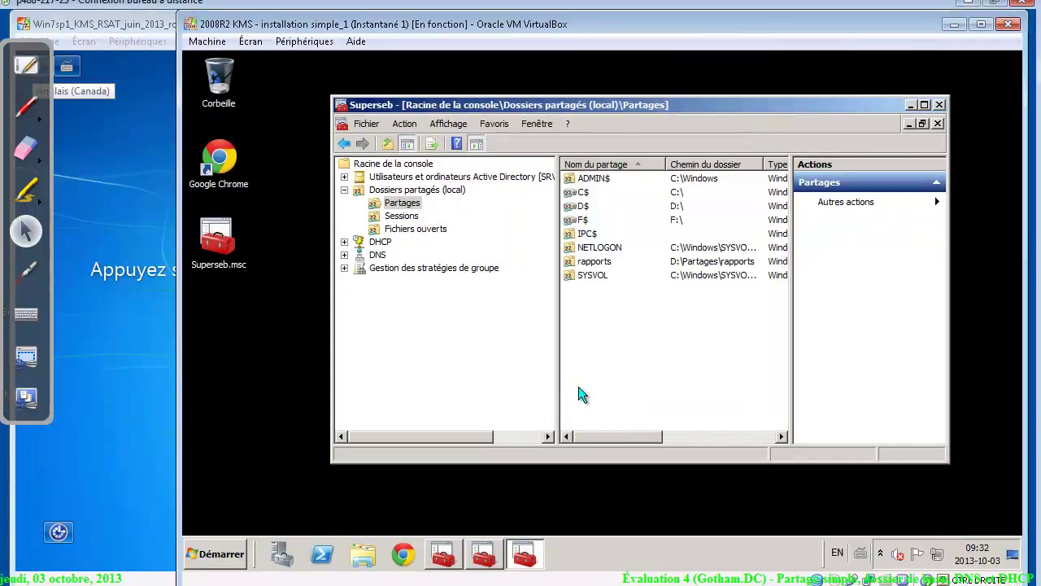
left_click(123, 447)
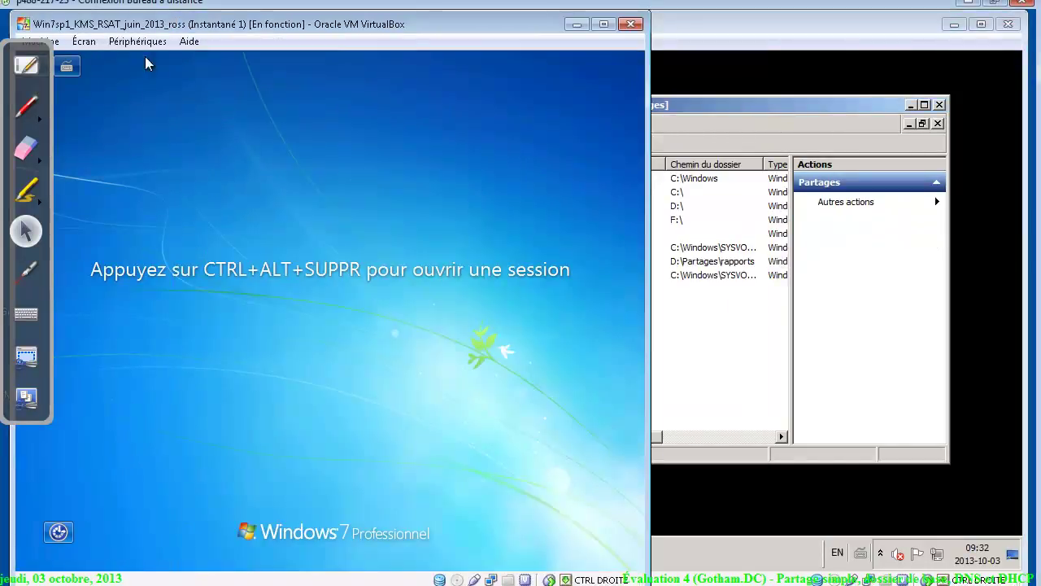
left_click_drag(163, 24, 193, 24)
Send Ctrl-Alt-Suppr and sign in as another domain user with that user's username and password
left_click(72, 41)
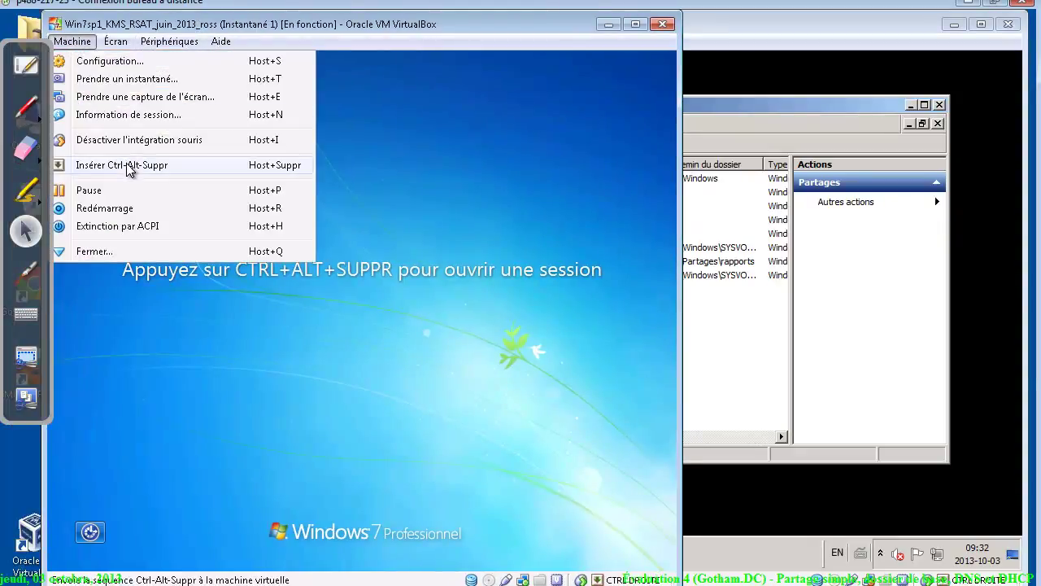
left_click(128, 167)
left_click(402, 470)
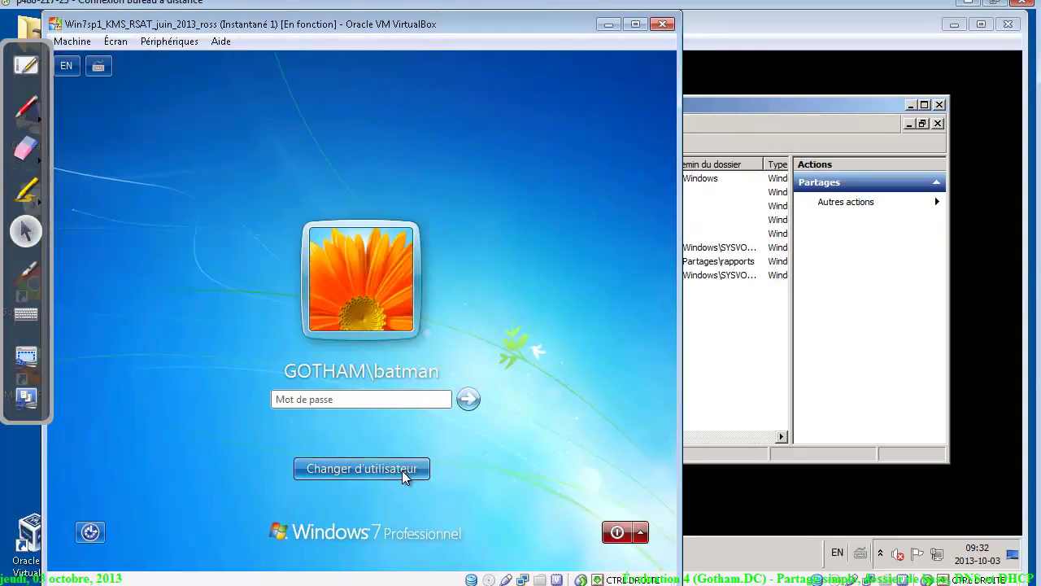
left_click(435, 373)
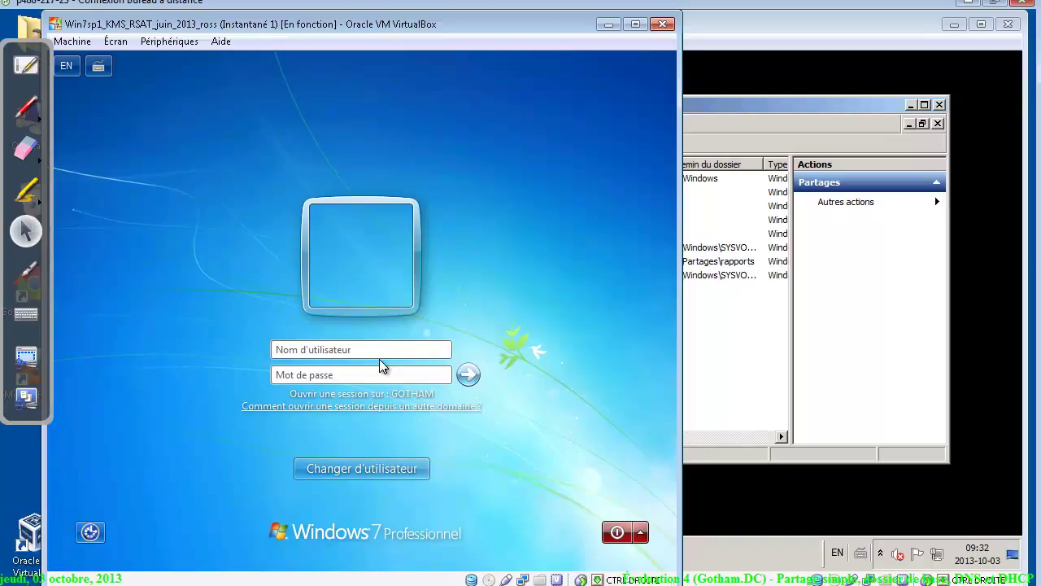
type("tracy")
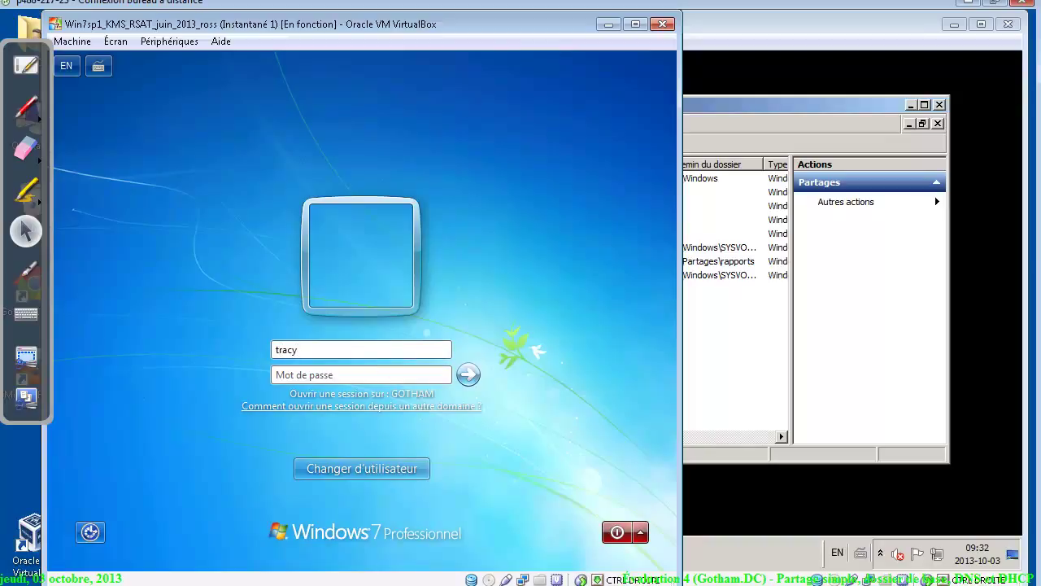
type("••")
left_click(377, 471)
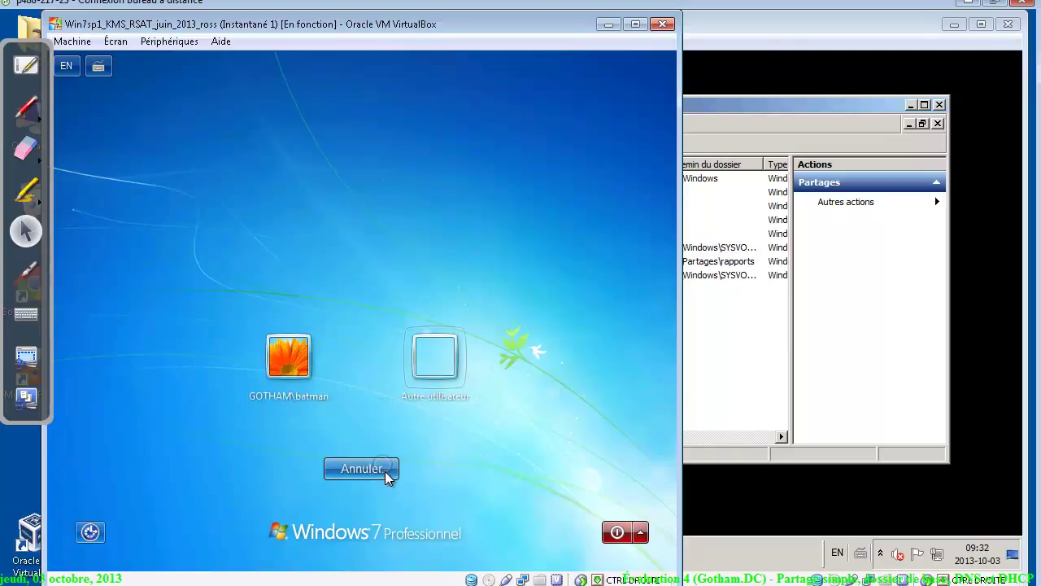
left_click(431, 362)
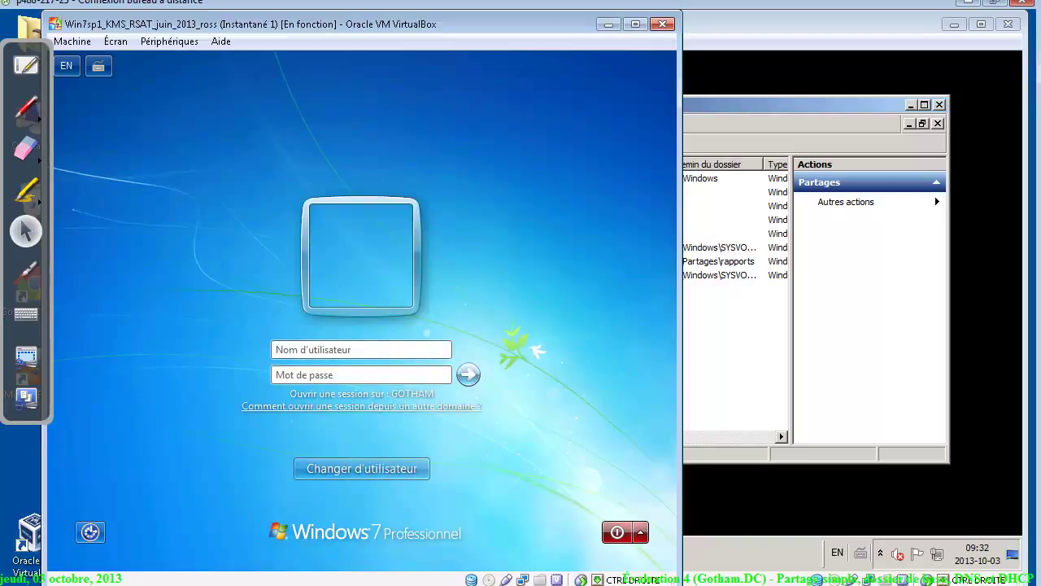
type("trPa")
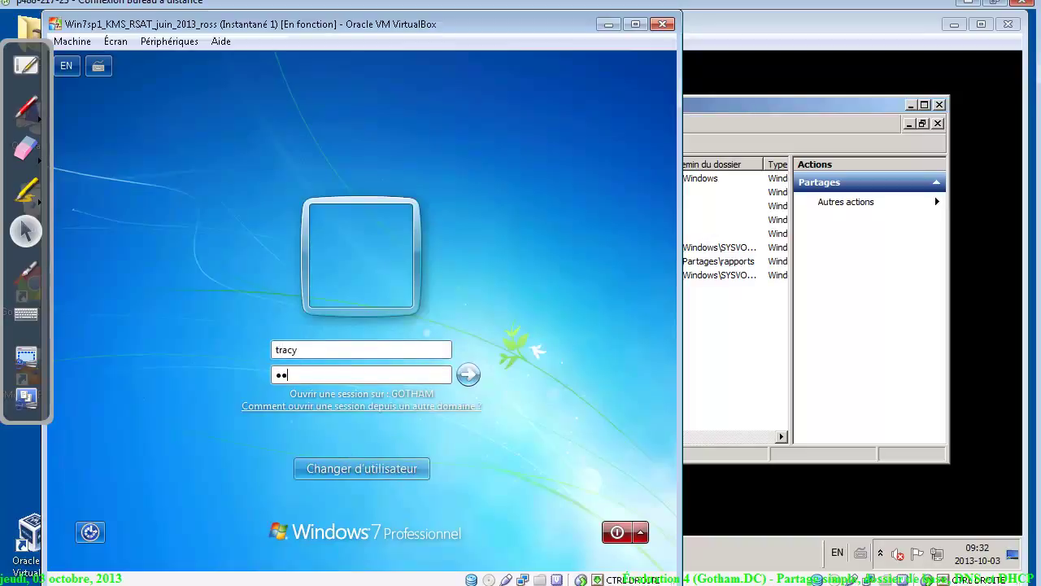
type("$$w0rd")
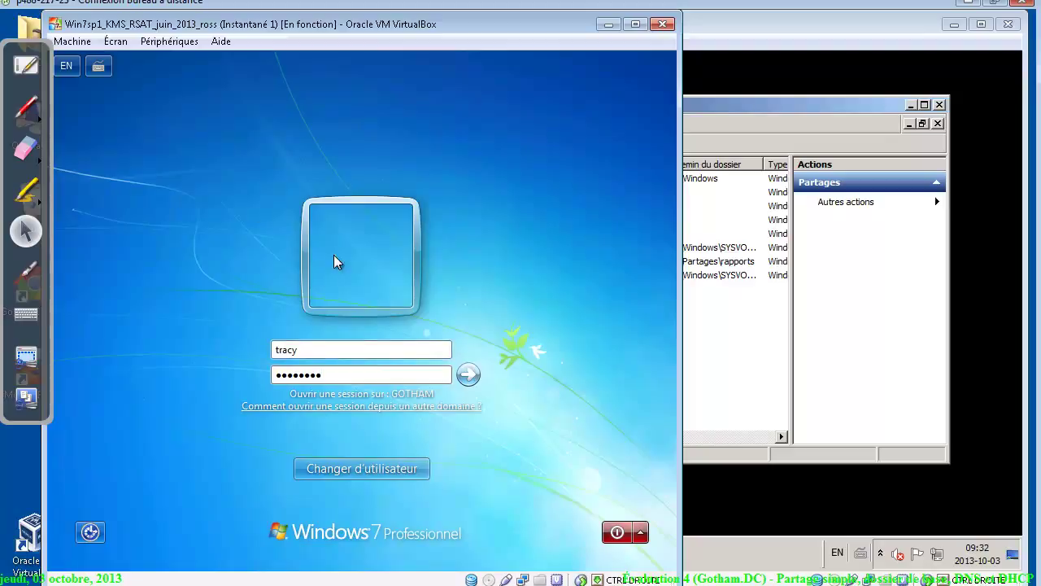
left_click(467, 375)
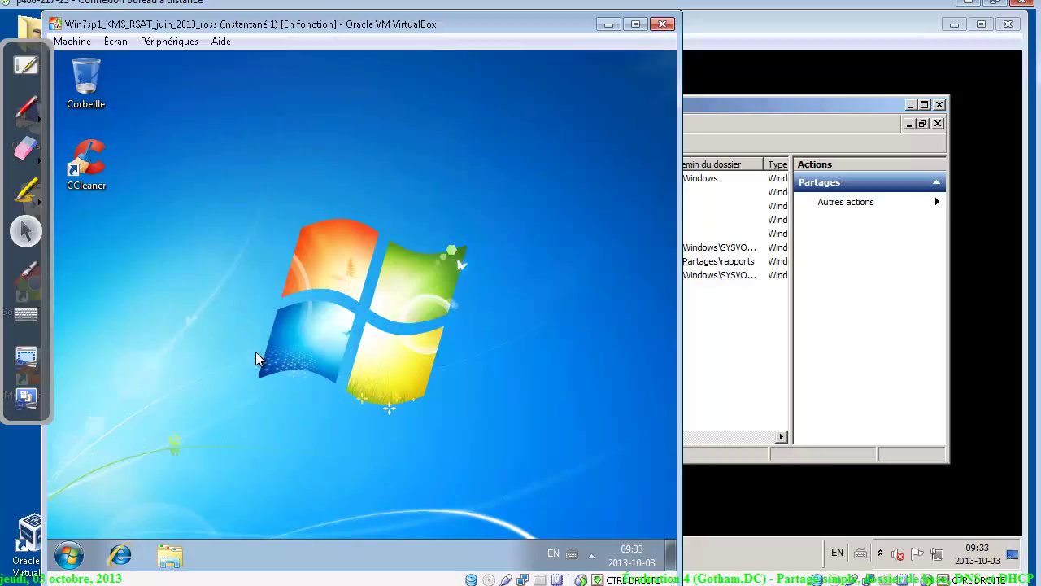
Browse to \\srv-dc1, open the rapports share, and create a folder named for the signed-in user
left_click(69, 553)
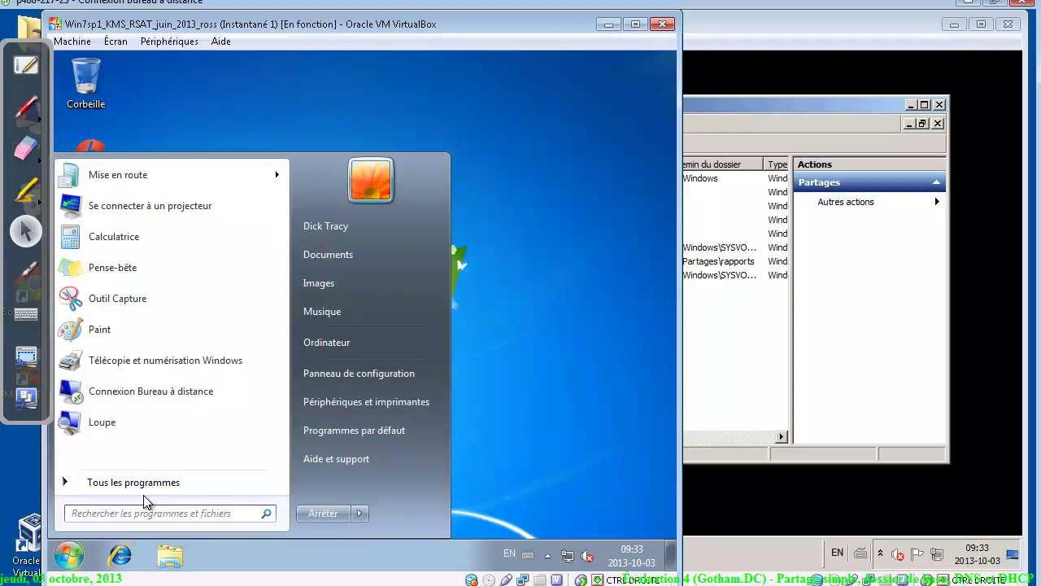
type("\\\\")
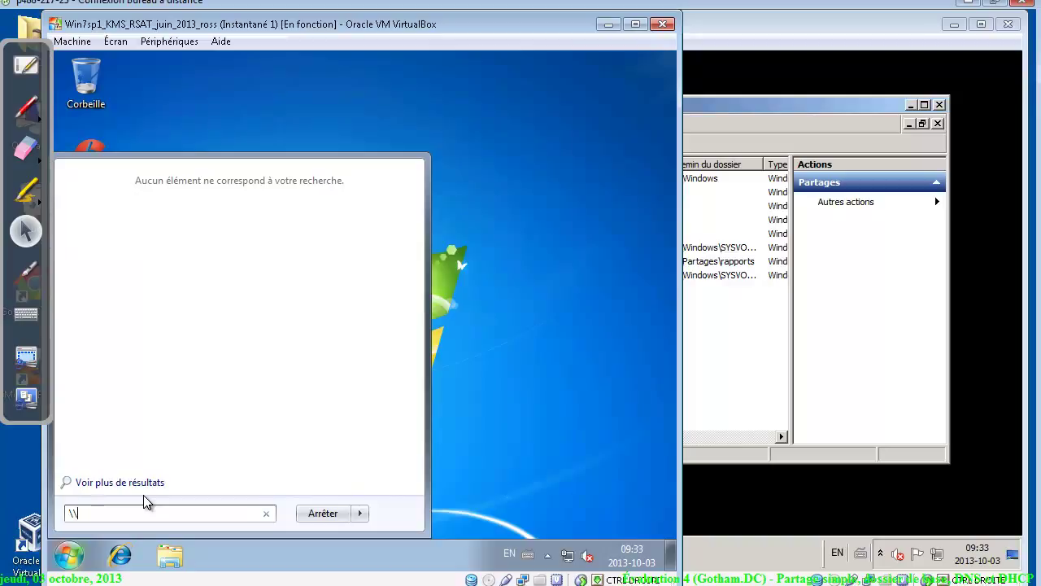
type("srv-dc1")
key("Return")
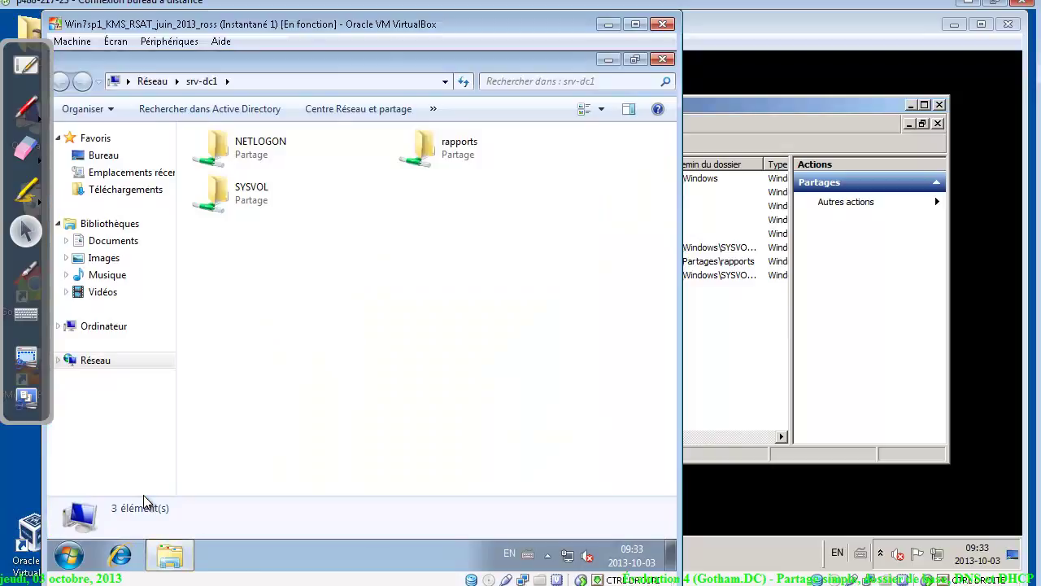
left_click(446, 154)
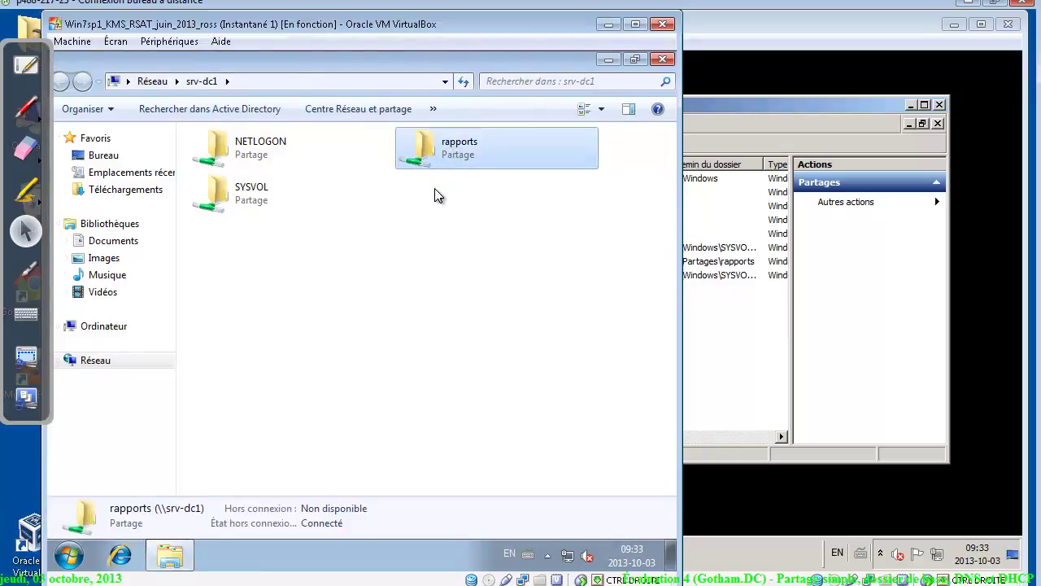
double_click(444, 145)
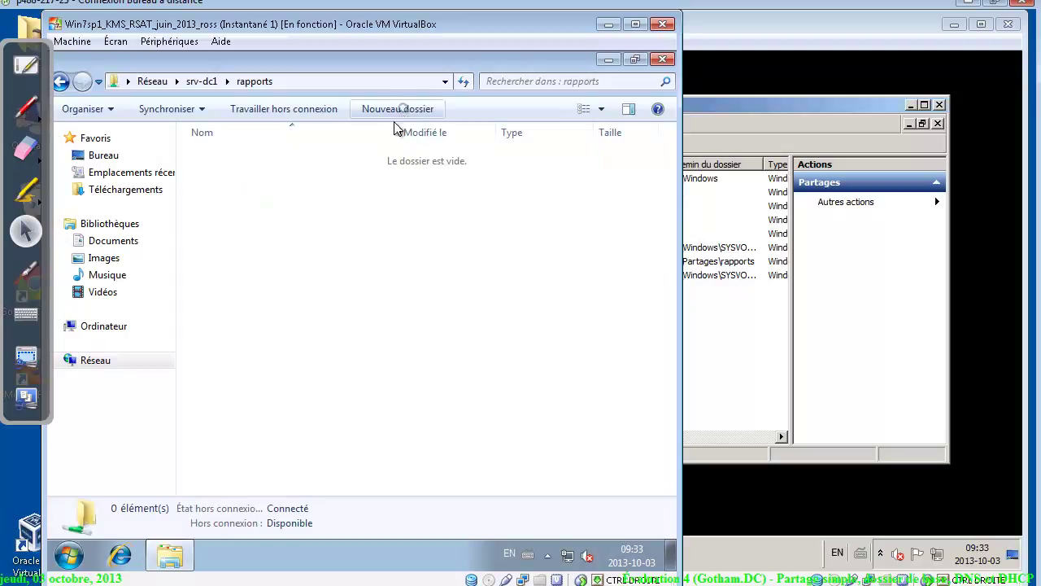
type("dick")
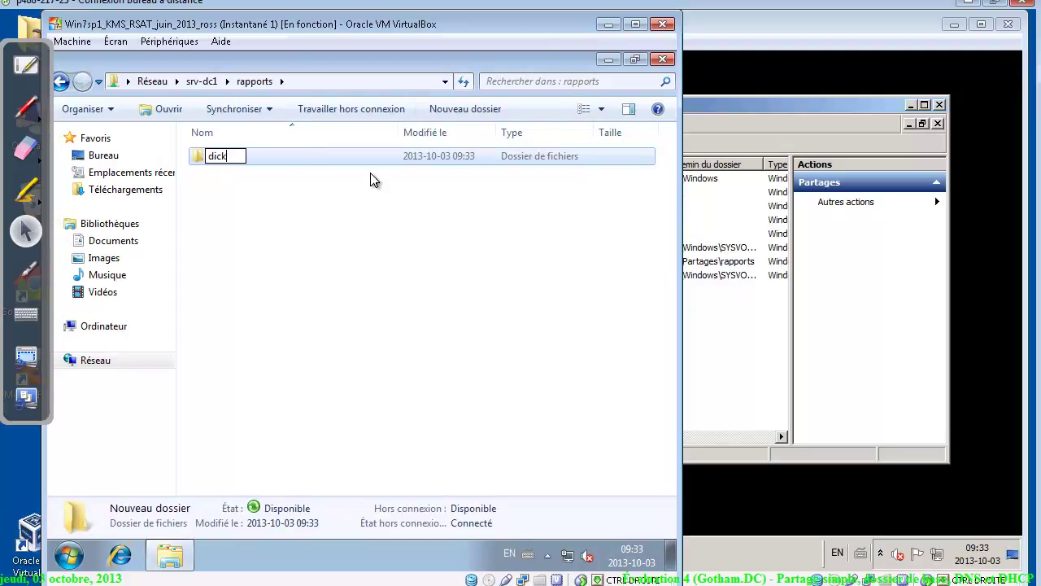
key("Return")
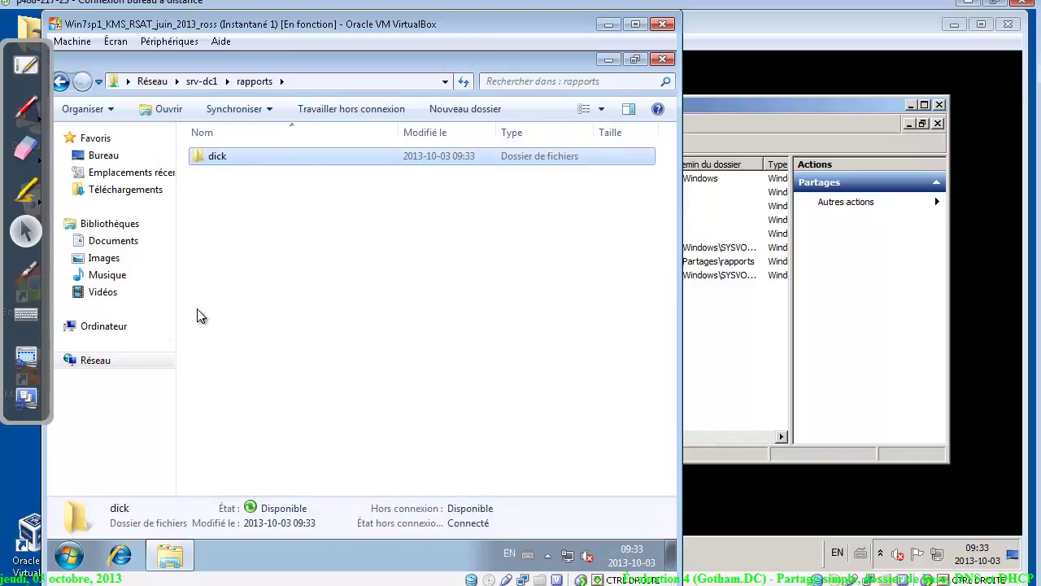
Log the current user off the Windows 7 client with Fermer la session
left_click(69, 556)
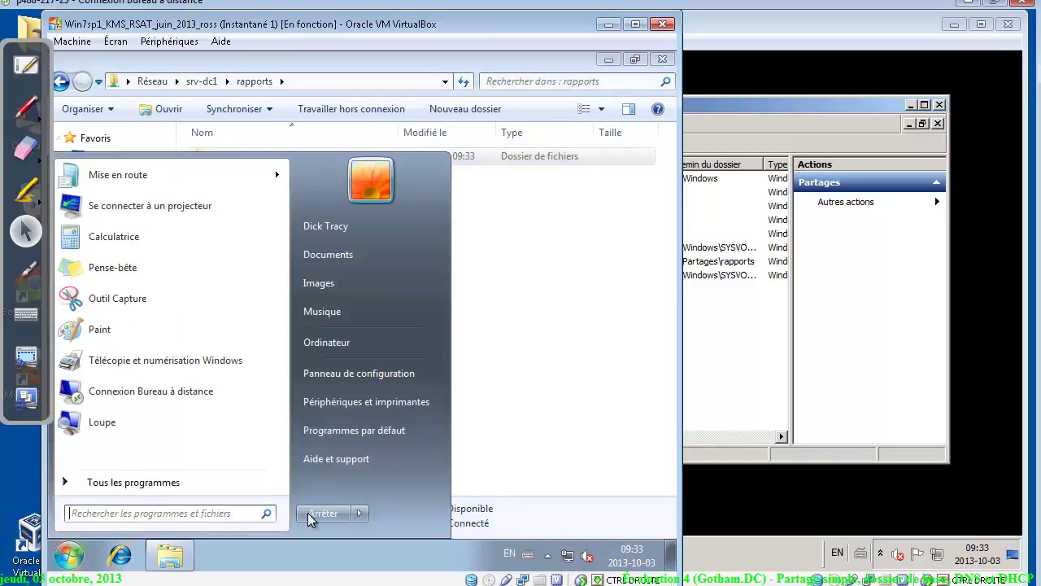
left_click(364, 510)
left_click(434, 449)
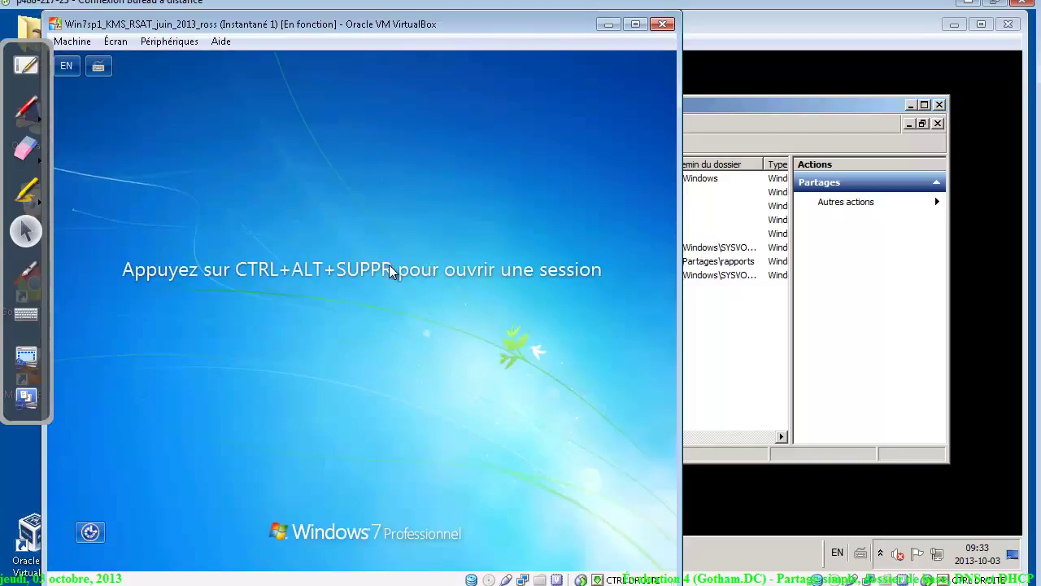
Send Ctrl-Alt-Suppr, choose Autre utilisateur and sign in with another domain user's credentials
left_click(77, 41)
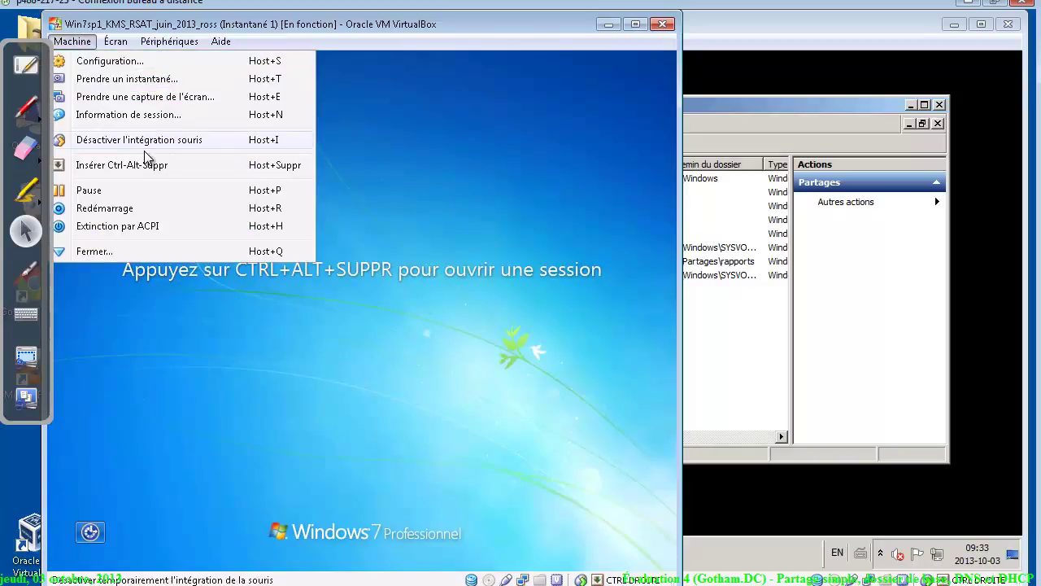
left_click(148, 166)
left_click(348, 469)
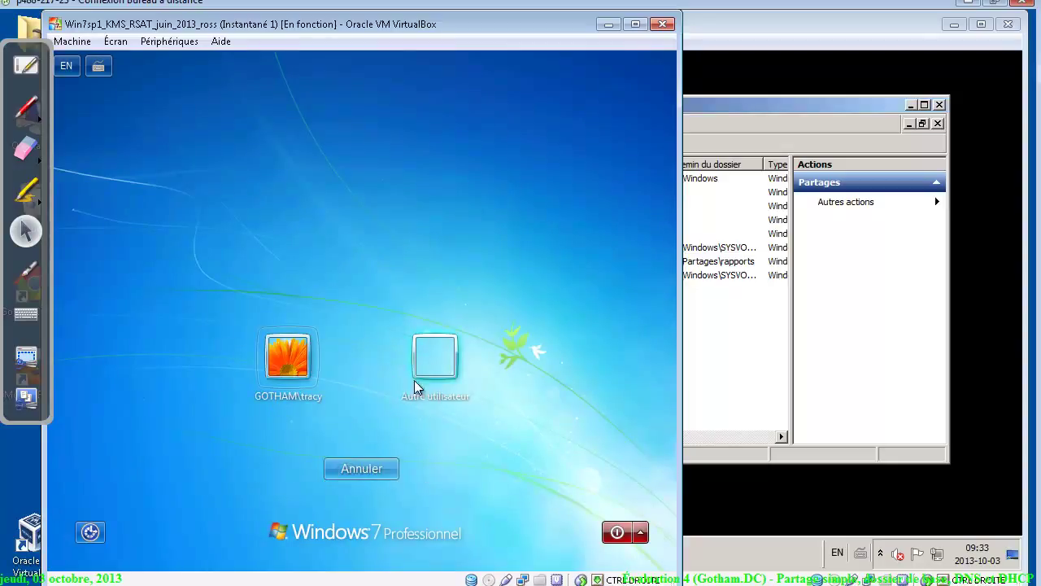
left_click(432, 358)
type("batm")
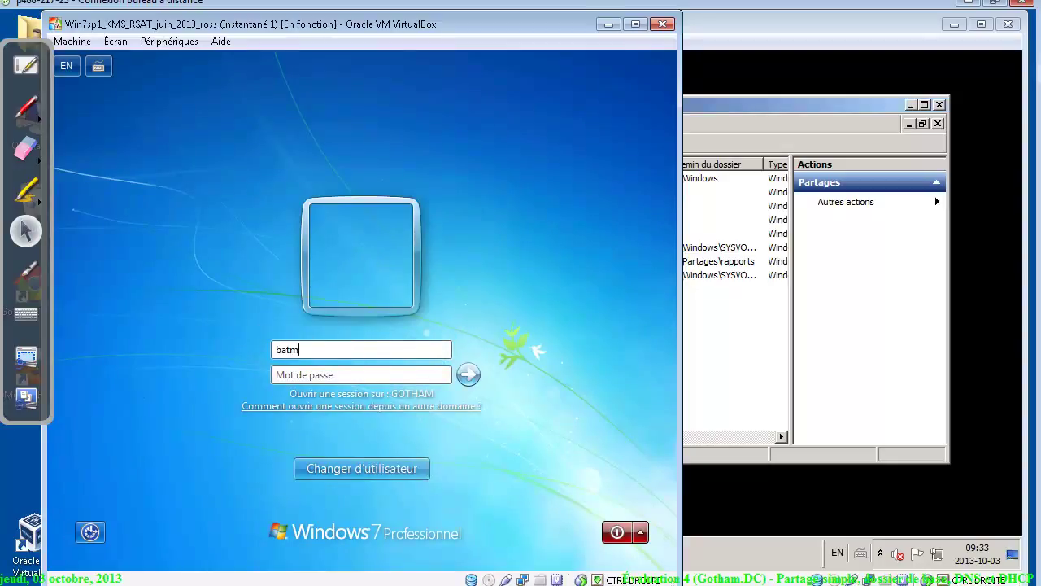
type("Pa")
key("Return")
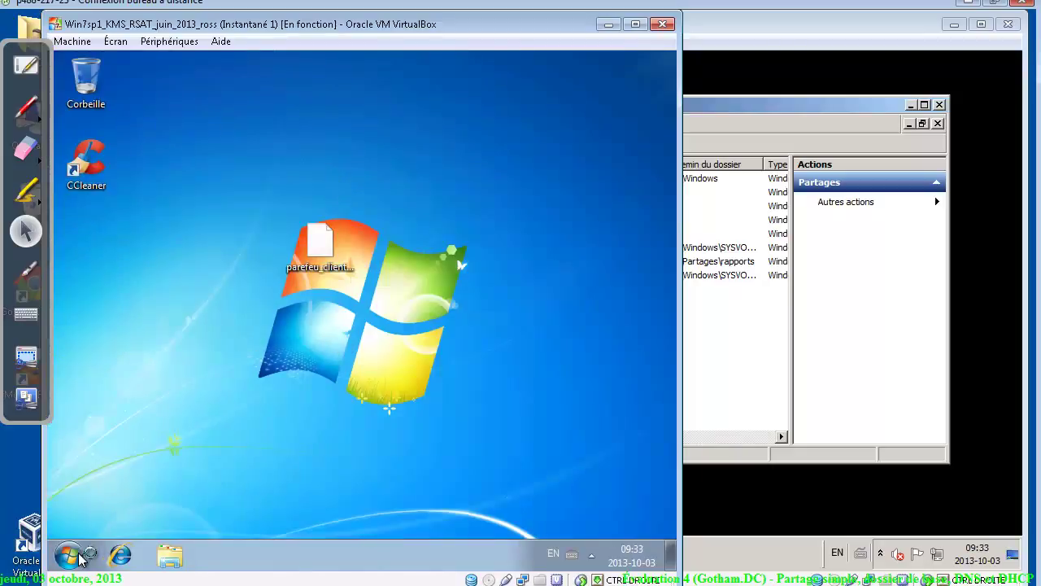
Open the rapports share on \\srv-dc1 and look inside the user's folder there
left_click(68, 556)
type("\\\\srv-")
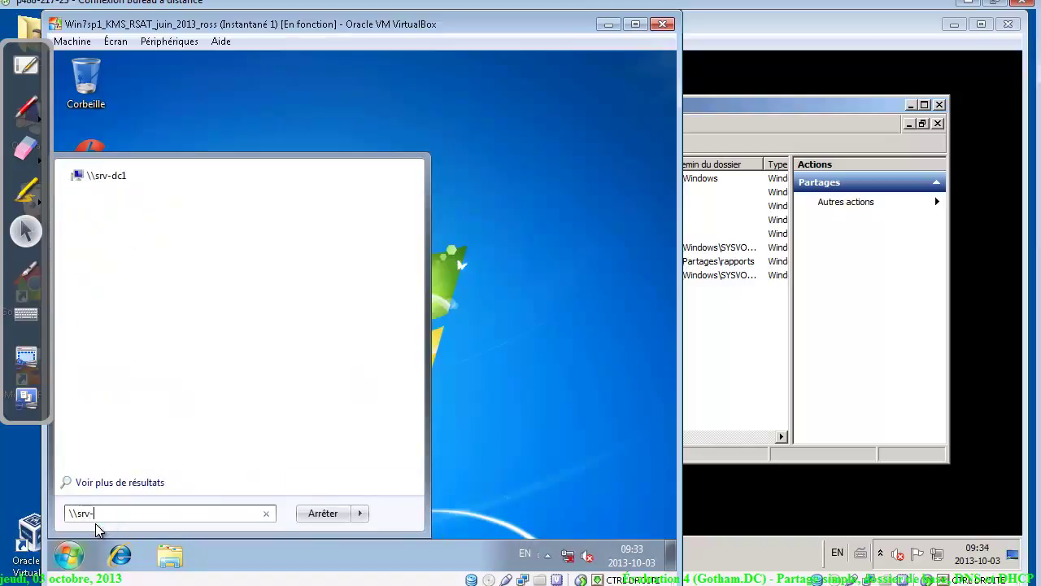
key("Return")
double_click(428, 151)
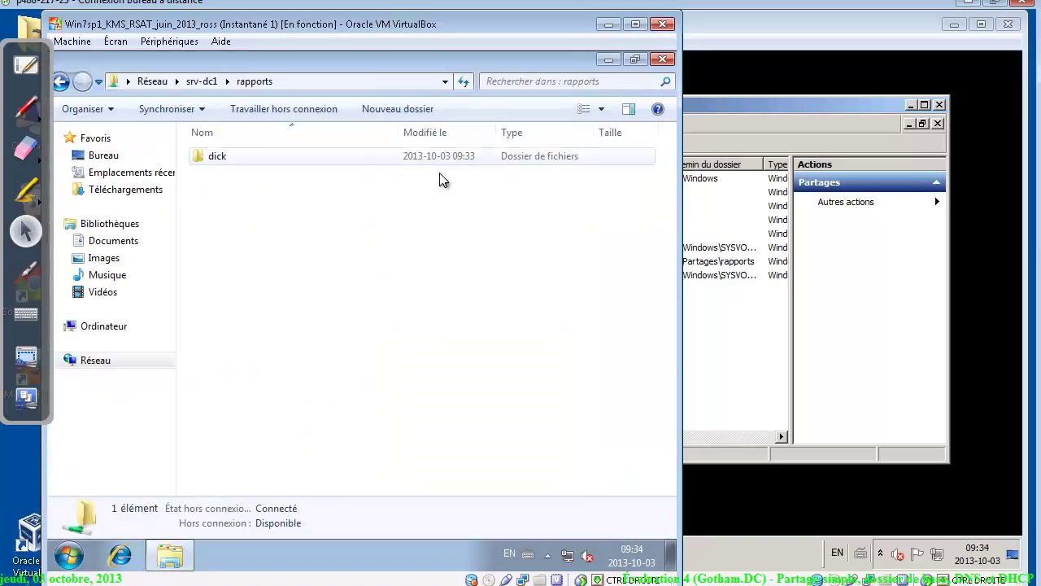
left_click(247, 160)
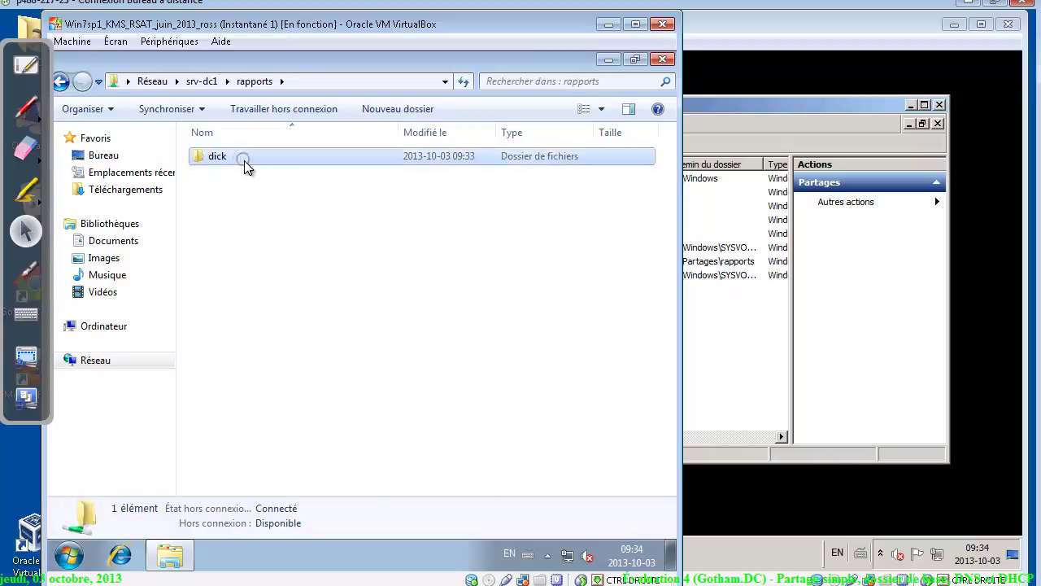
left_click(61, 82)
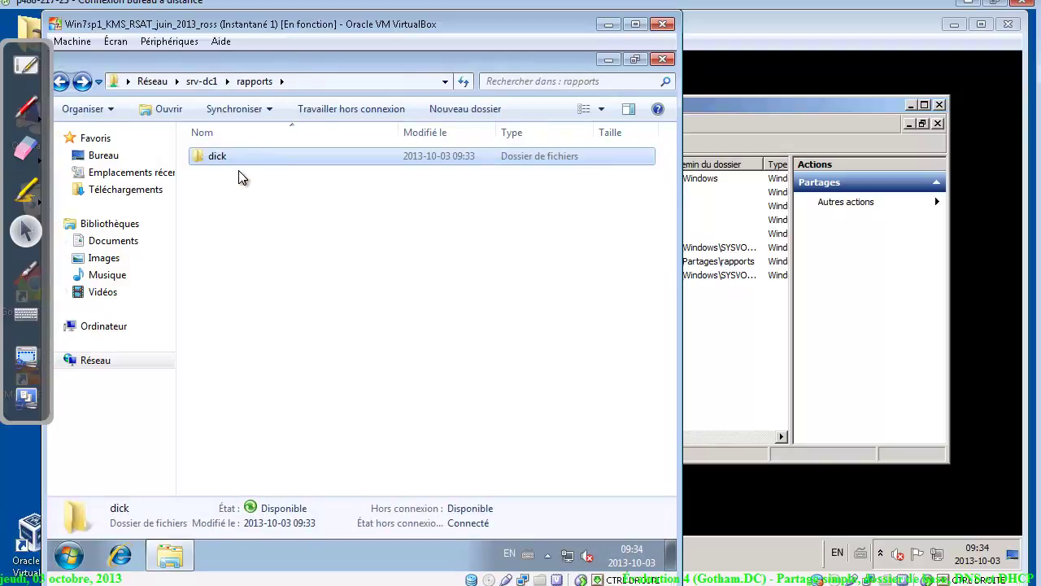
Try creating a new folder in rapports, dismiss the access-denied error, and return to the assignment
right_click(238, 170)
left_click(409, 115)
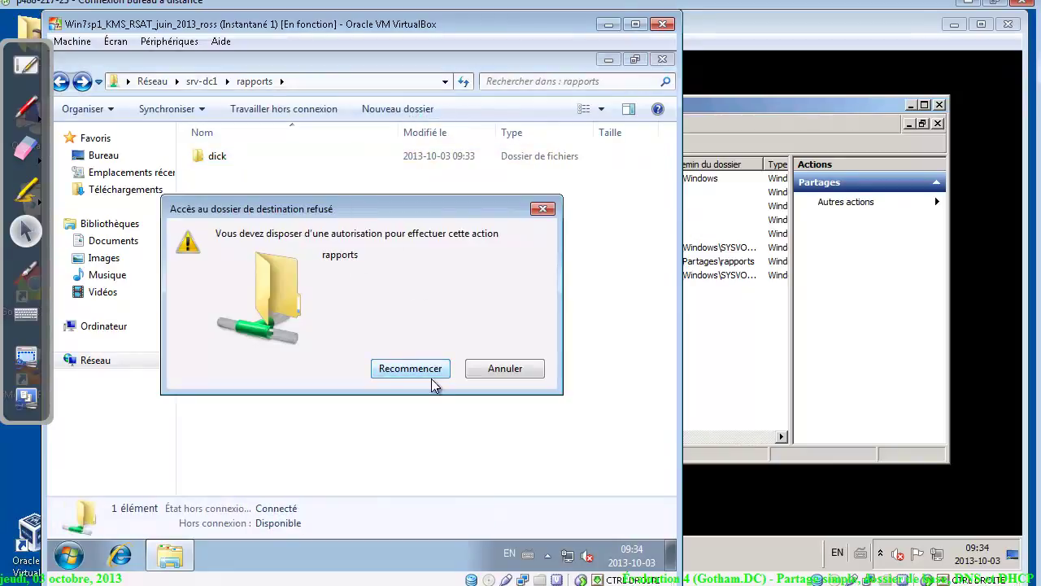
left_click(506, 370)
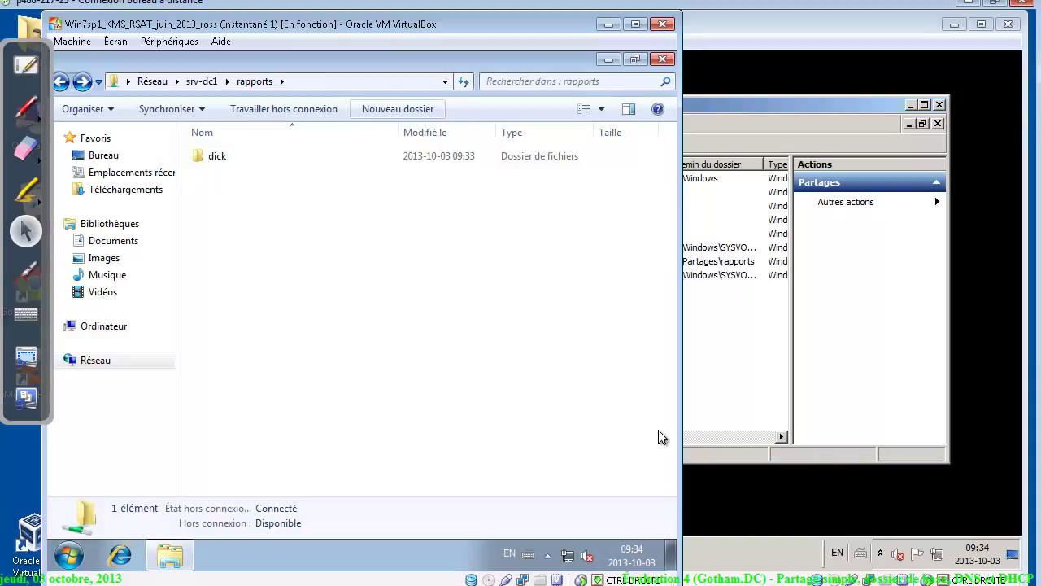
key("alt+Tab")
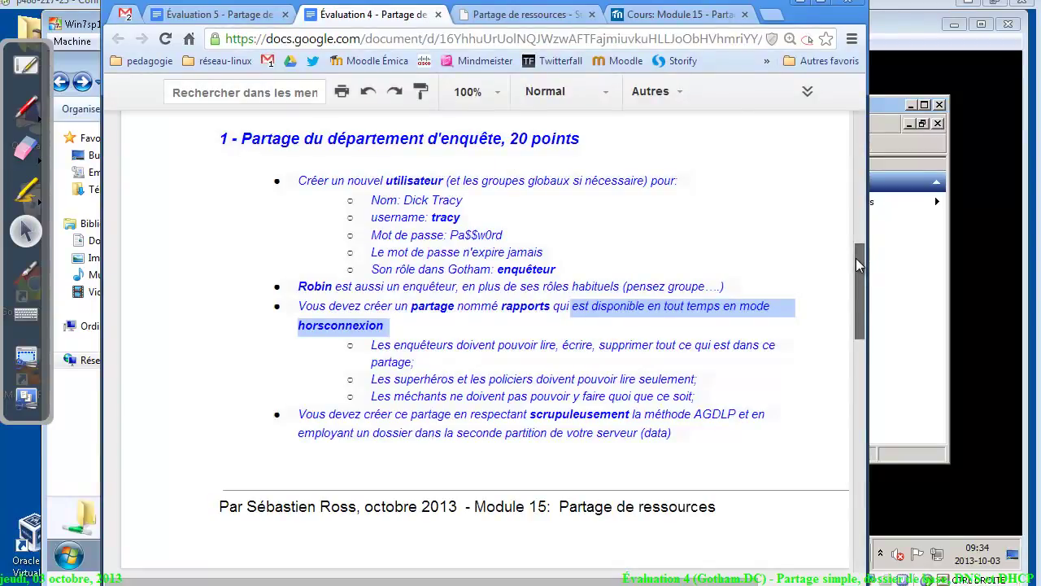
Scroll to '2 - Dossier de base' and handwrite 'dossier partagé personnel' above it in green
left_click_drag(856, 258, 859, 352)
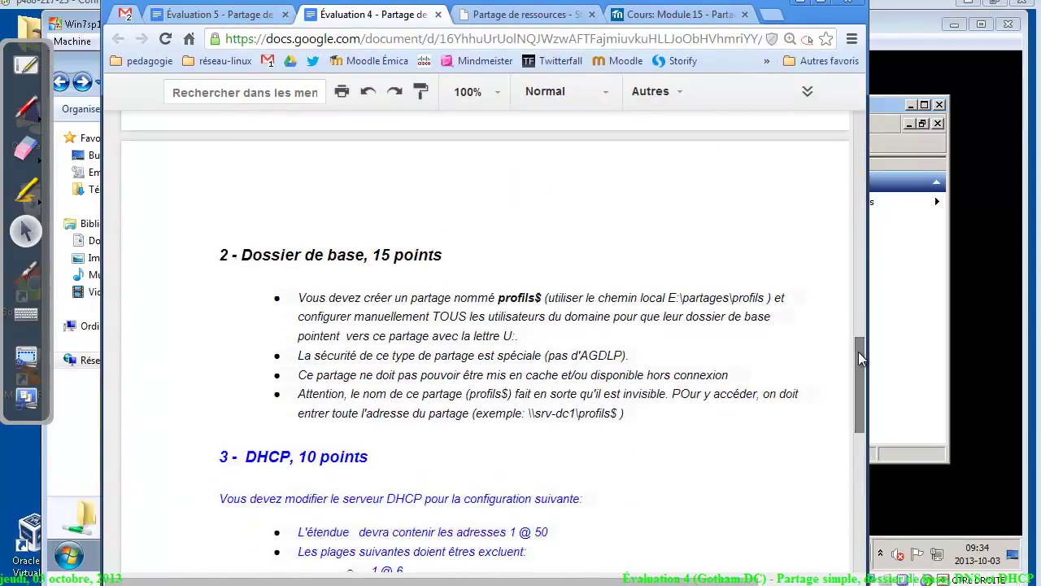
left_click(421, 257)
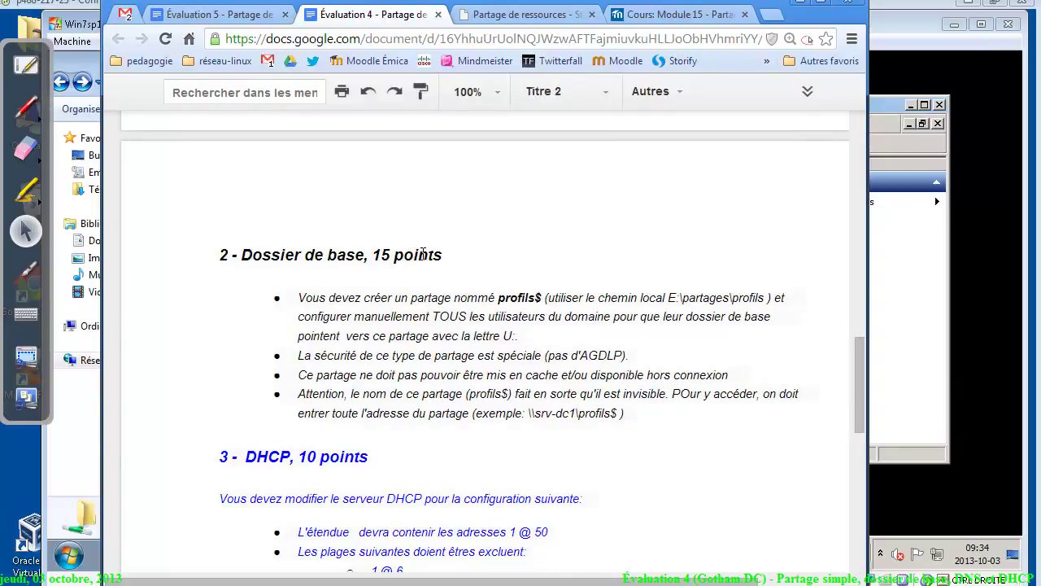
left_click(25, 105)
mouse_move(235, 192)
left_mouse_down()
mouse_move(210, 204)
mouse_move(319, 176)
mouse_move(395, 214)
mouse_move(521, 177)
mouse_move(599, 174)
mouse_move(588, 163)
mouse_move(657, 167)
mouse_move(660, 203)
mouse_move(705, 172)
mouse_move(728, 205)
mouse_move(786, 149)
mouse_move(688, 237)
mouse_move(718, 228)
mouse_move(560, 280)
mouse_move(812, 252)
left_mouse_up()
Annotate section 2 with green notes 'redir dossier' and 'profil itinérant', underlined and circled
mouse_move(545, 285)
left_mouse_down()
mouse_move(809, 288)
mouse_move(561, 311)
left_mouse_up()
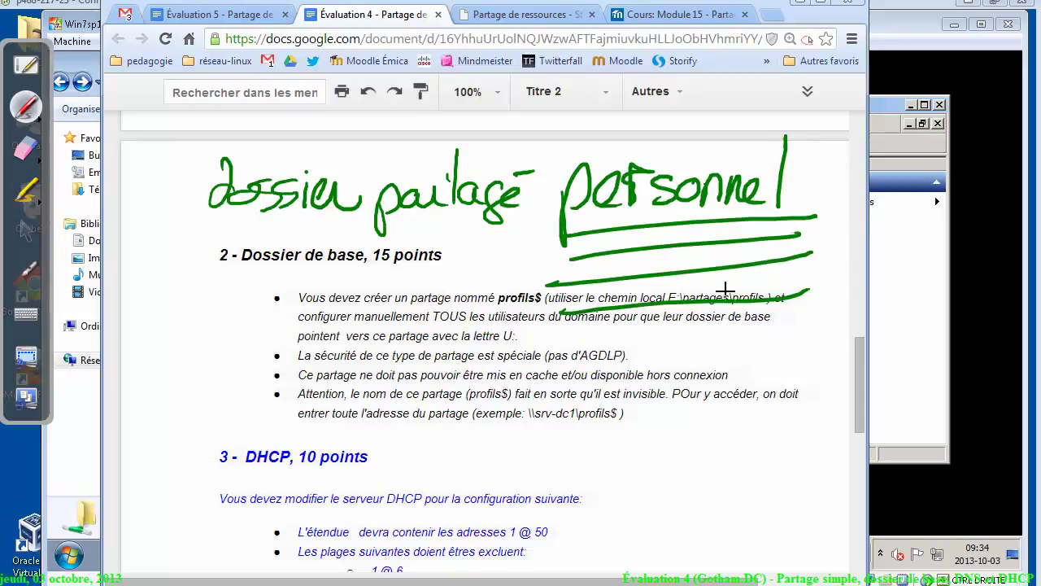
mouse_move(783, 120)
left_mouse_down()
mouse_move(489, 47)
mouse_move(506, 311)
mouse_move(793, 130)
left_mouse_up()
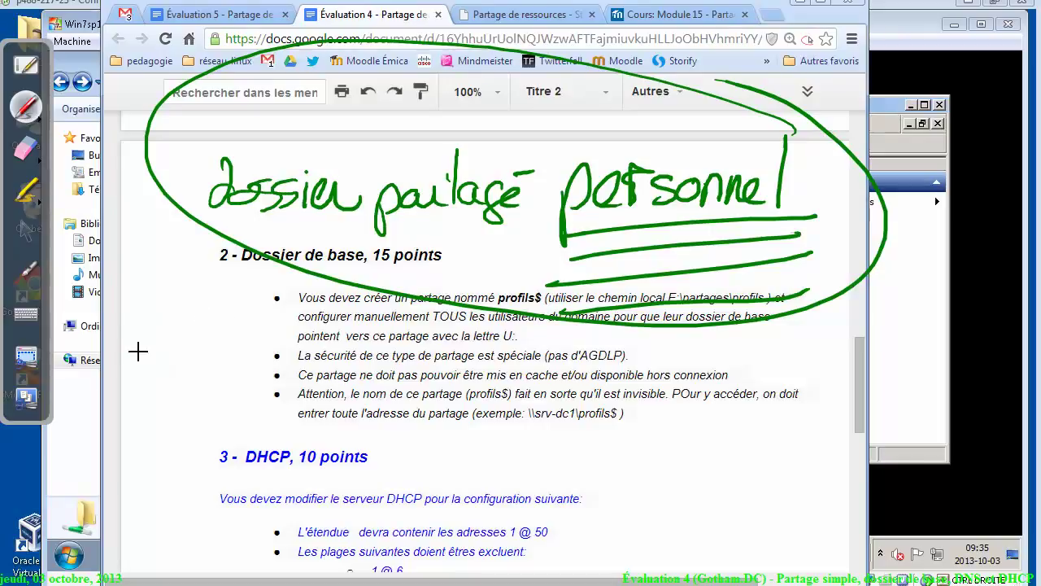
mouse_move(124, 321)
left_mouse_down()
mouse_move(123, 339)
mouse_move(204, 348)
mouse_move(269, 298)
mouse_move(300, 325)
mouse_move(343, 335)
mouse_move(384, 324)
left_mouse_up()
left_click_drag(135, 371, 371, 350)
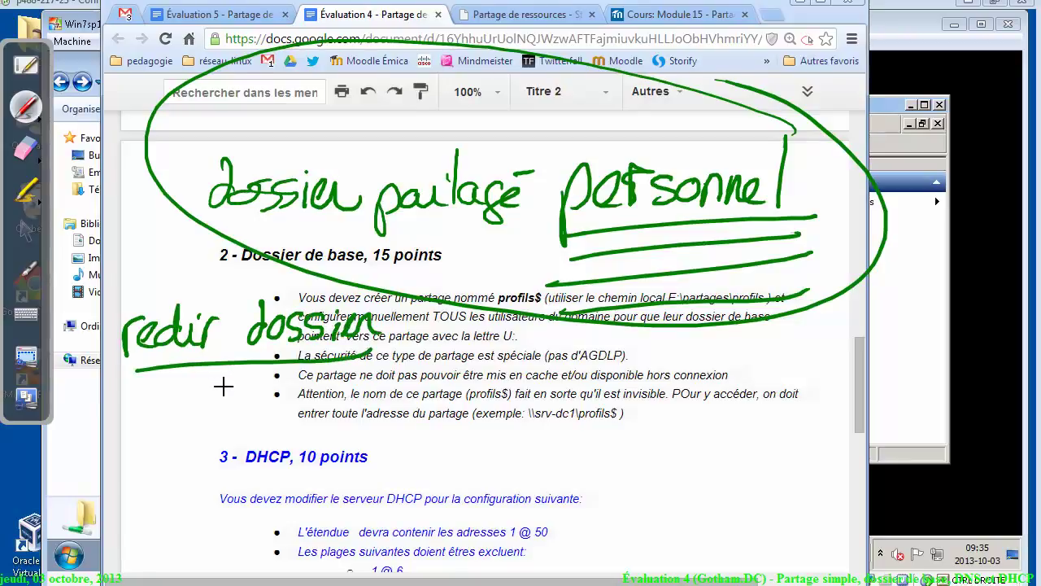
mouse_move(660, 346)
left_mouse_down()
mouse_move(664, 372)
mouse_move(691, 374)
mouse_move(739, 342)
mouse_move(846, 391)
mouse_move(872, 373)
mouse_move(907, 403)
mouse_move(956, 419)
mouse_move(986, 415)
mouse_move(998, 402)
left_mouse_up()
left_click_drag(936, 443, 643, 423)
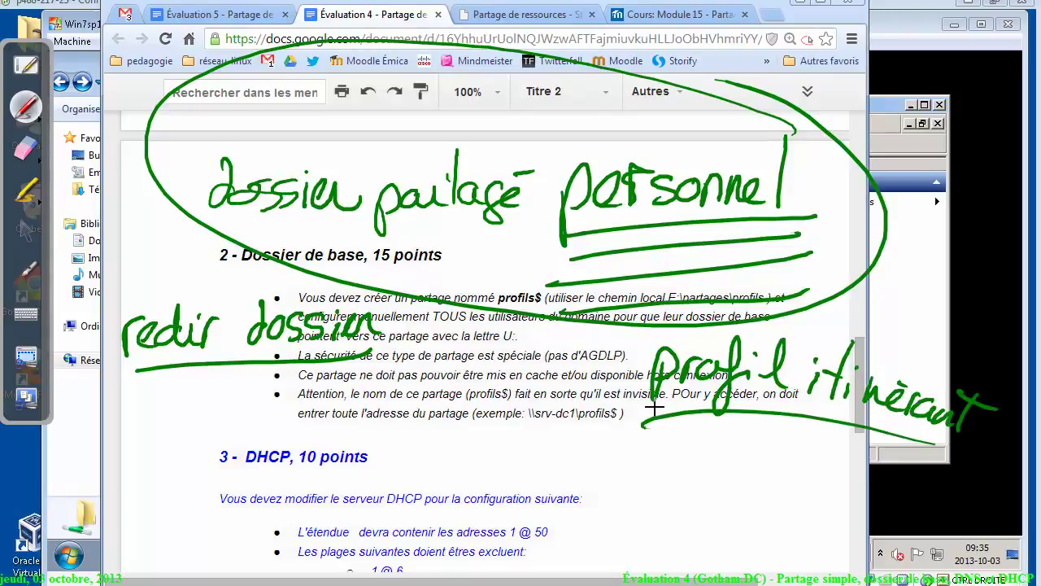
left_click_drag(368, 276, 381, 285)
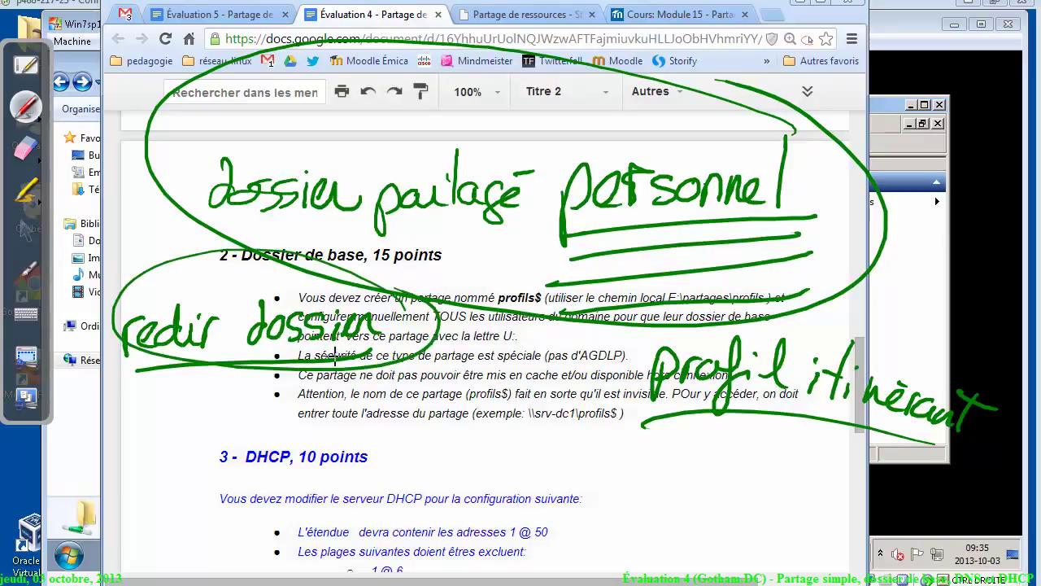
Erase the handwritten notes and go back to the arrow tool
left_click(26, 148)
mouse_move(118, 193)
left_mouse_down()
mouse_move(209, 271)
mouse_move(314, 198)
mouse_move(407, 81)
mouse_move(811, 313)
mouse_move(458, 251)
mouse_move(660, 309)
left_mouse_up()
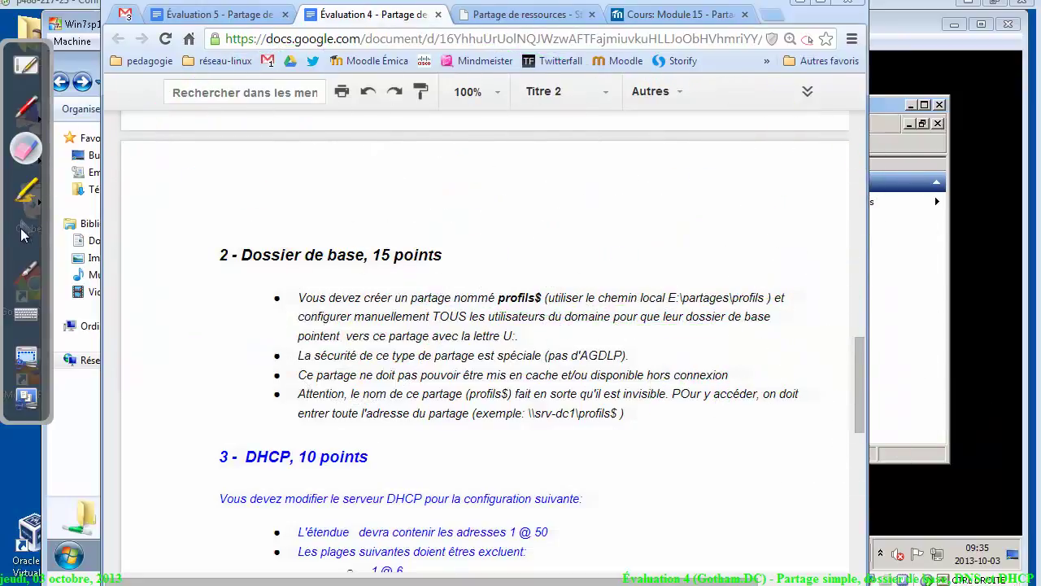
left_click(26, 231)
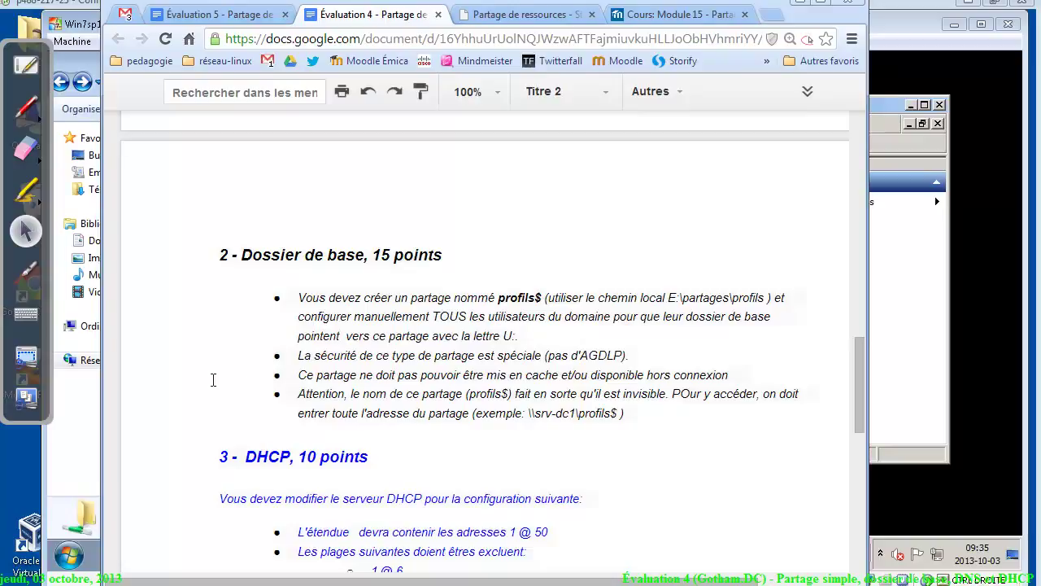
Write 'GPO-GAP' over the bullet list, then erase it and return to the arrow tool
left_click(29, 109)
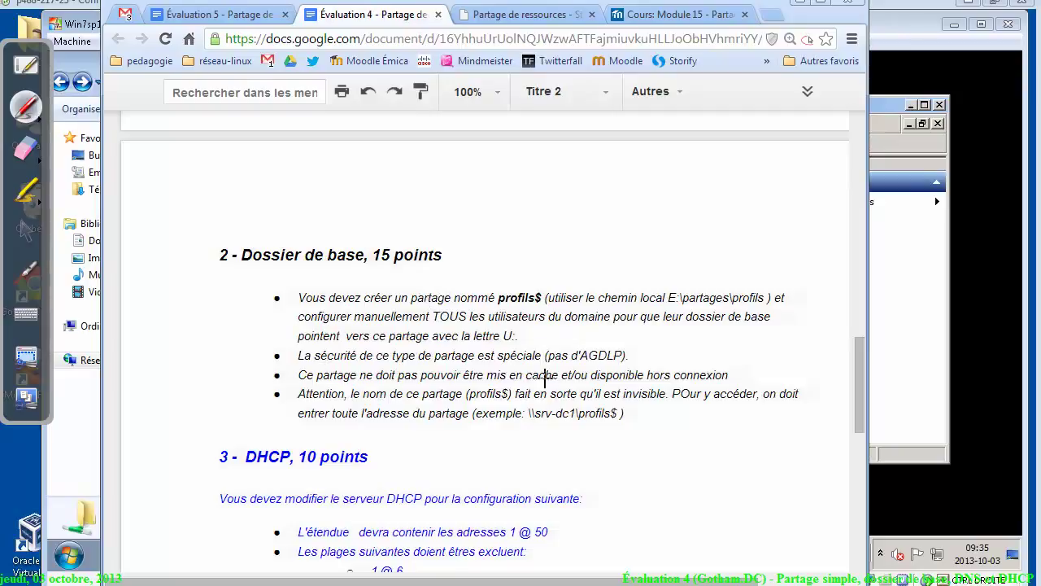
mouse_move(558, 396)
left_mouse_down()
mouse_move(682, 404)
mouse_move(750, 391)
mouse_move(706, 358)
left_mouse_up()
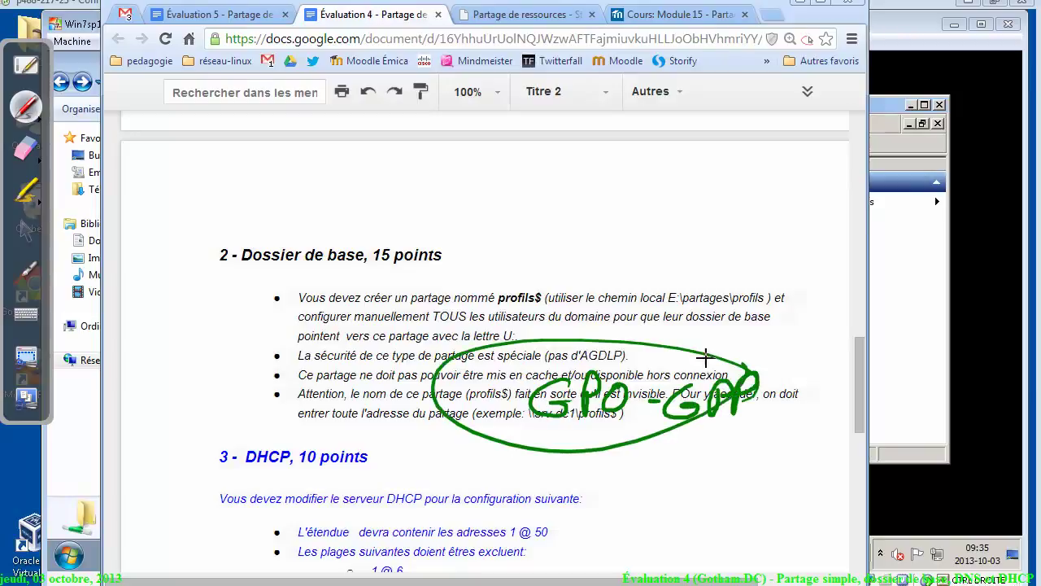
left_click(26, 148)
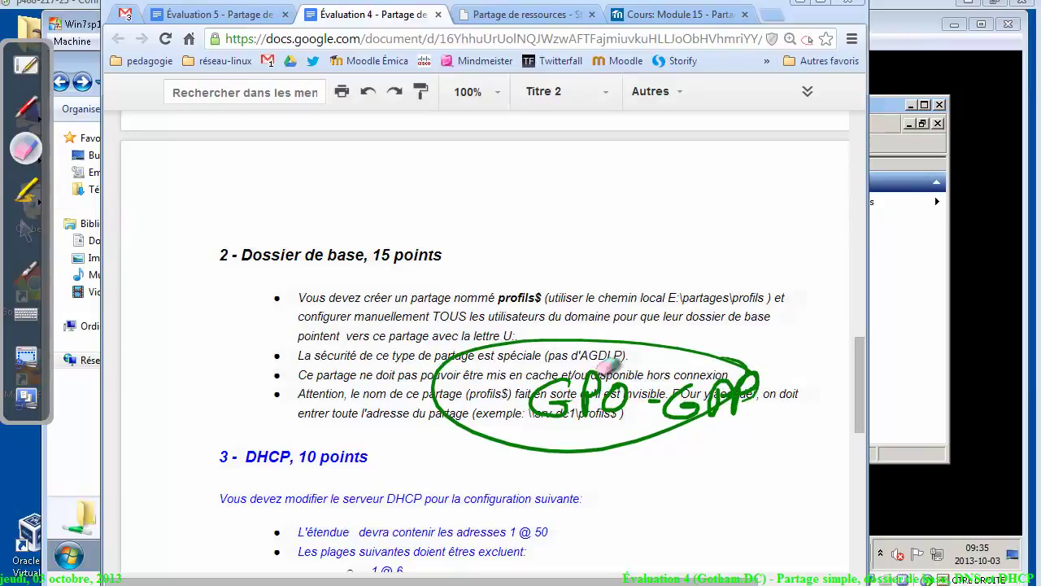
mouse_move(610, 367)
left_mouse_down()
mouse_move(569, 442)
mouse_move(615, 350)
left_mouse_up()
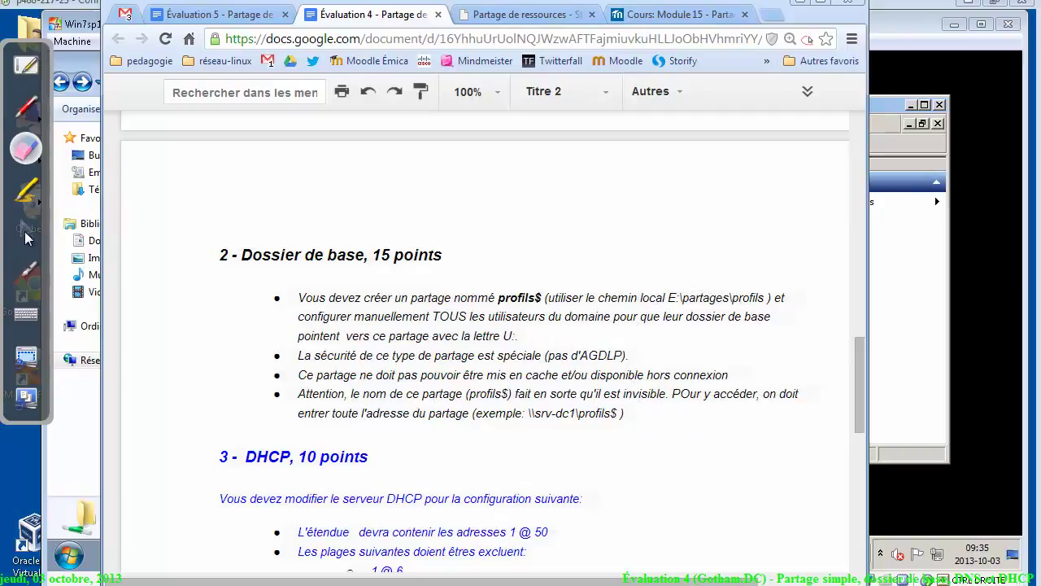
left_click(25, 231)
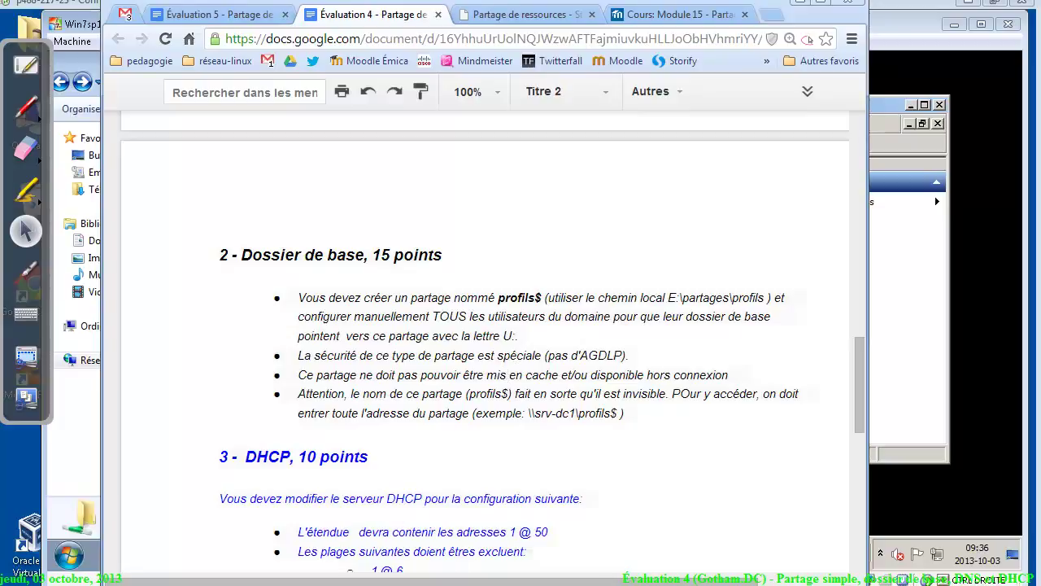
Read the home-folder sharing PDF's page 1 down to section 1.2.3 on hidden share names
mouse_move(472, 579)
left_click(468, 544)
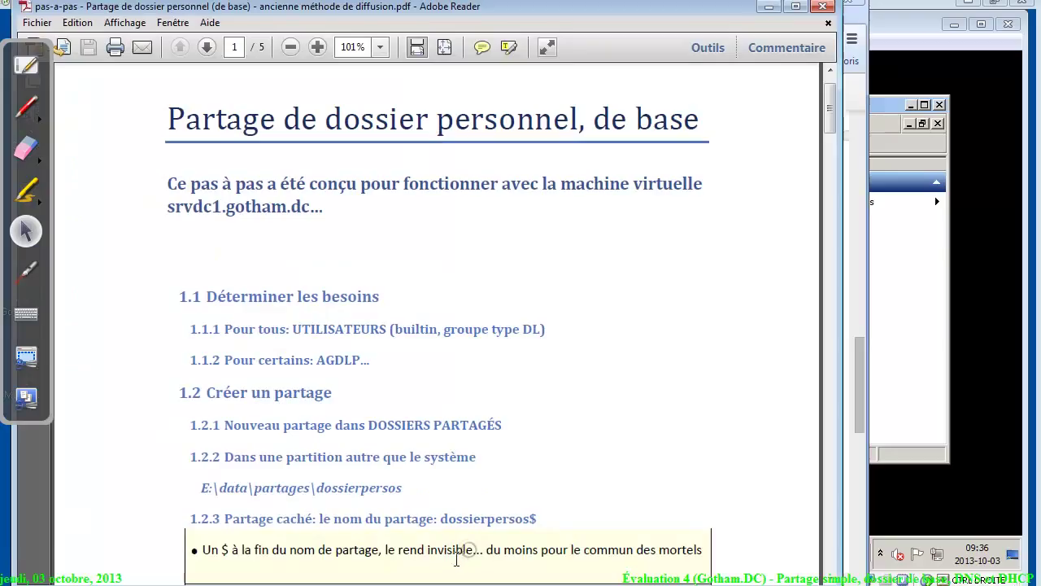
scroll(832, 101, "up", 1)
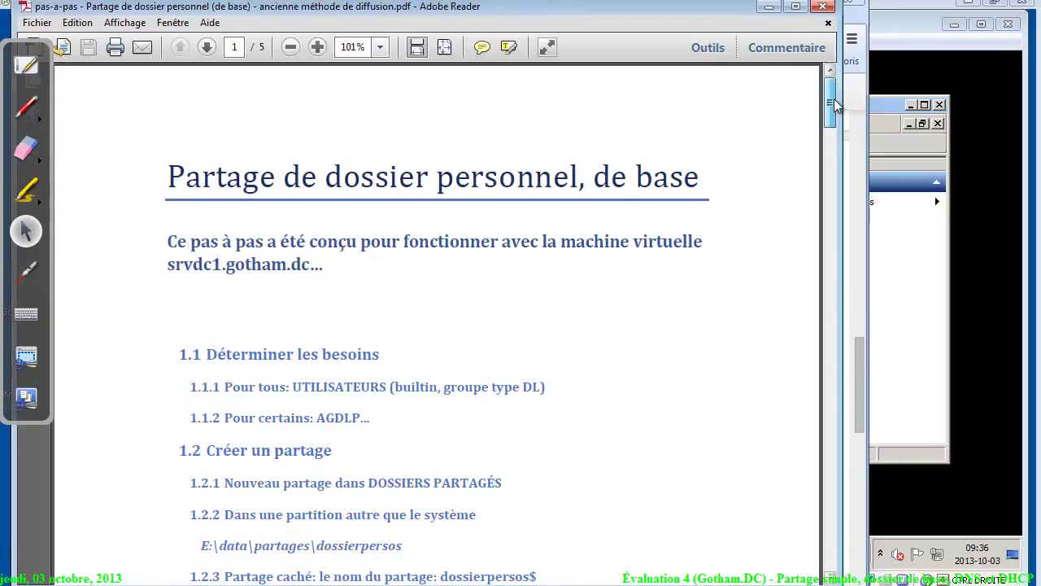
scroll(832, 103, "down", 2)
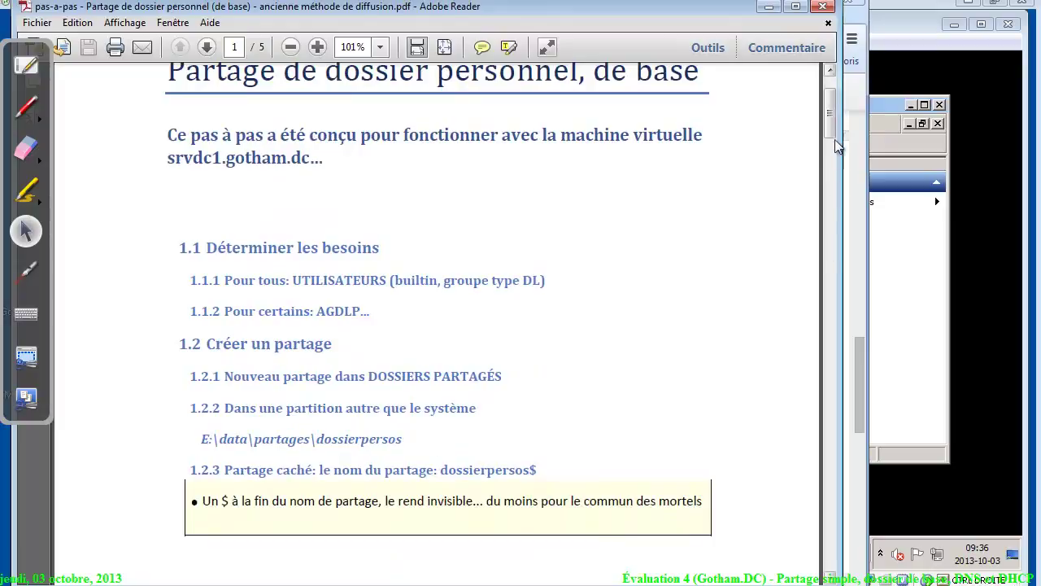
left_click_drag(836, 143, 849, 104)
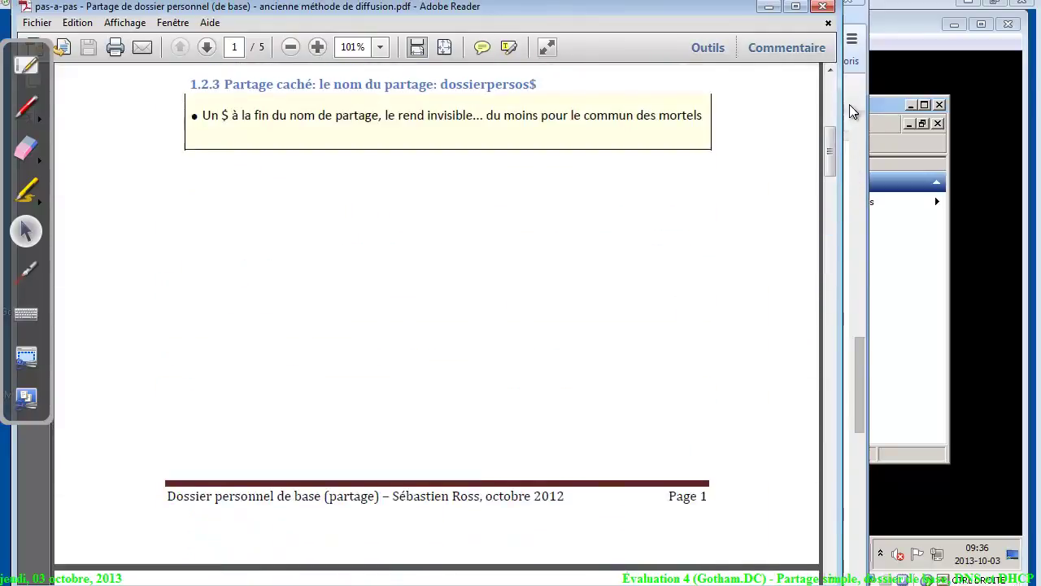
left_click(769, 8)
Under Dossiers partagés > Partages in the Superseb console, launch Nouveau partage..
left_click(879, 336)
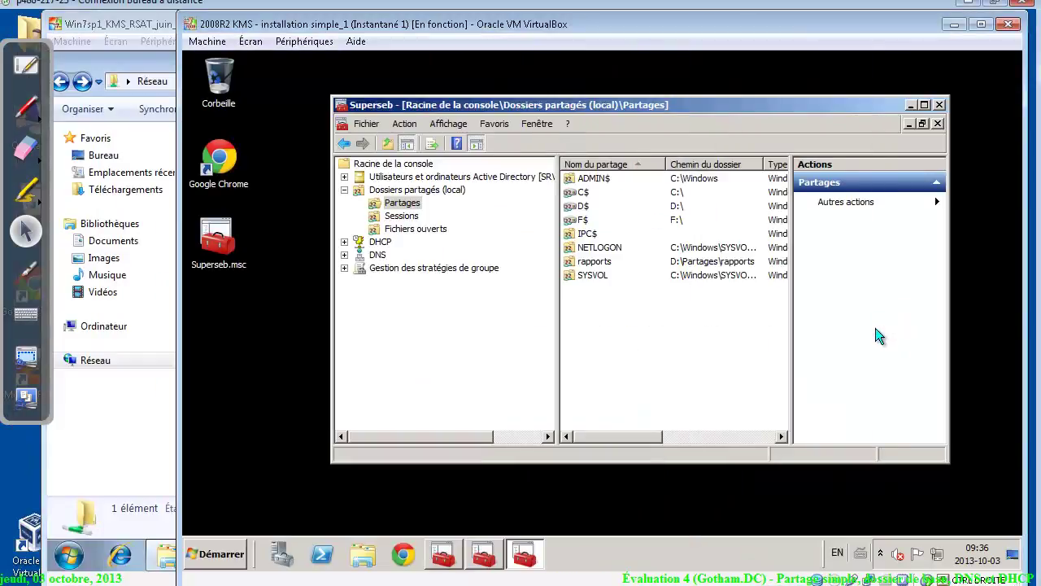
left_click(422, 191)
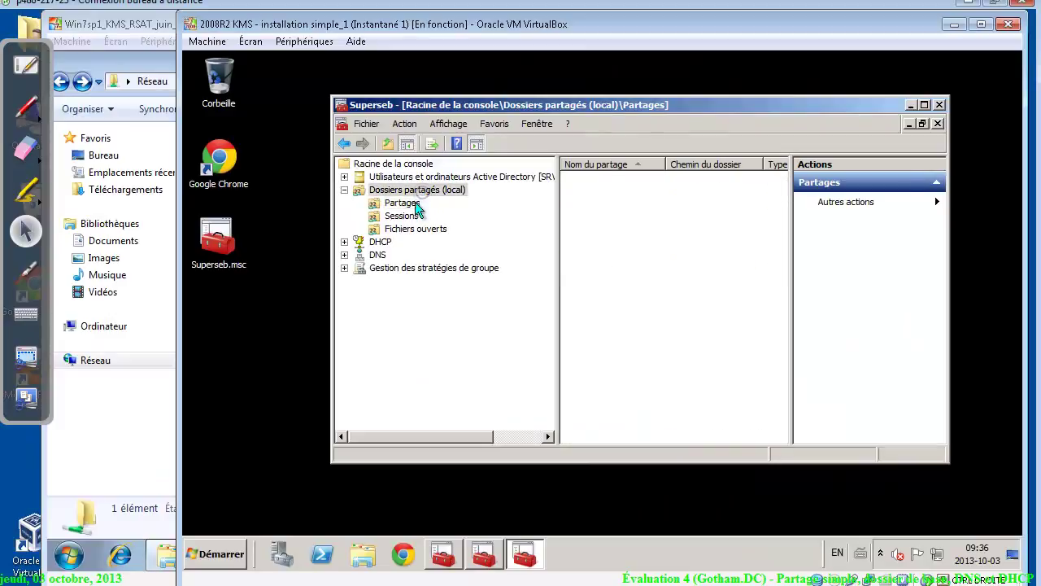
left_click(416, 205)
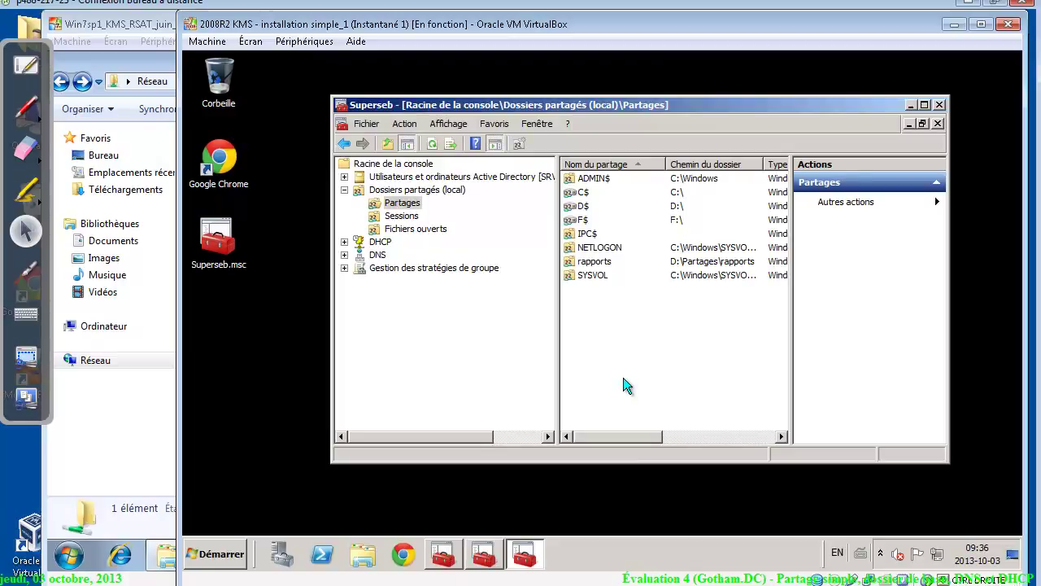
right_click(627, 385)
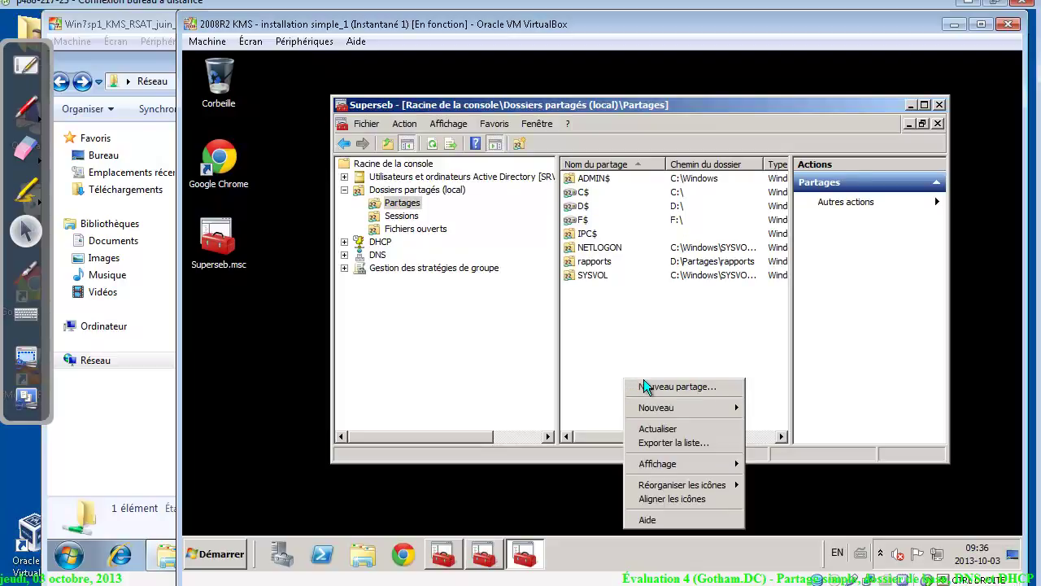
left_click(650, 386)
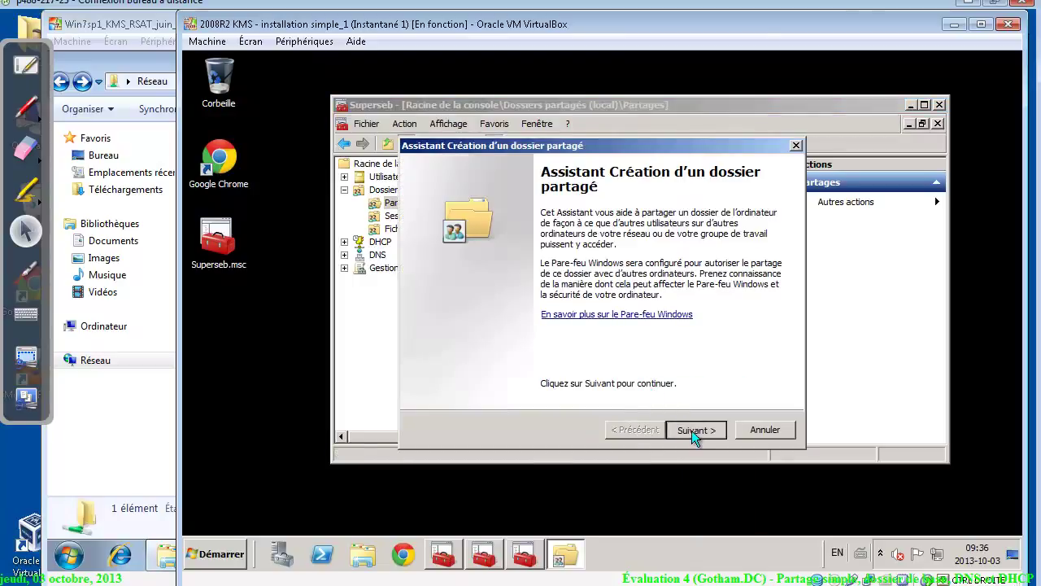
Browse DATA (D:) to the Partages folder and create a new folder named profils there
left_click(692, 430)
left_click(756, 302)
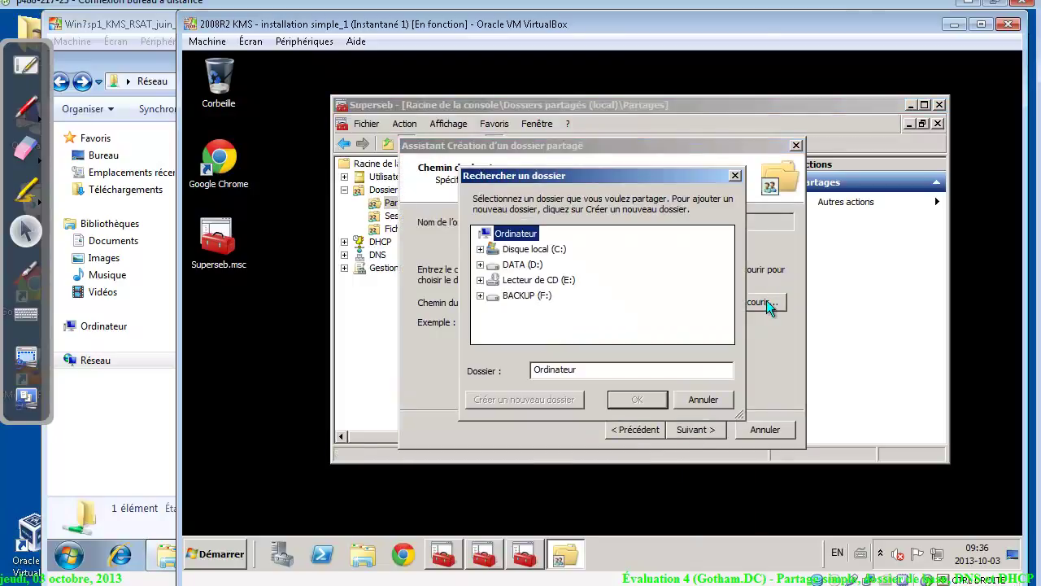
left_click(481, 265)
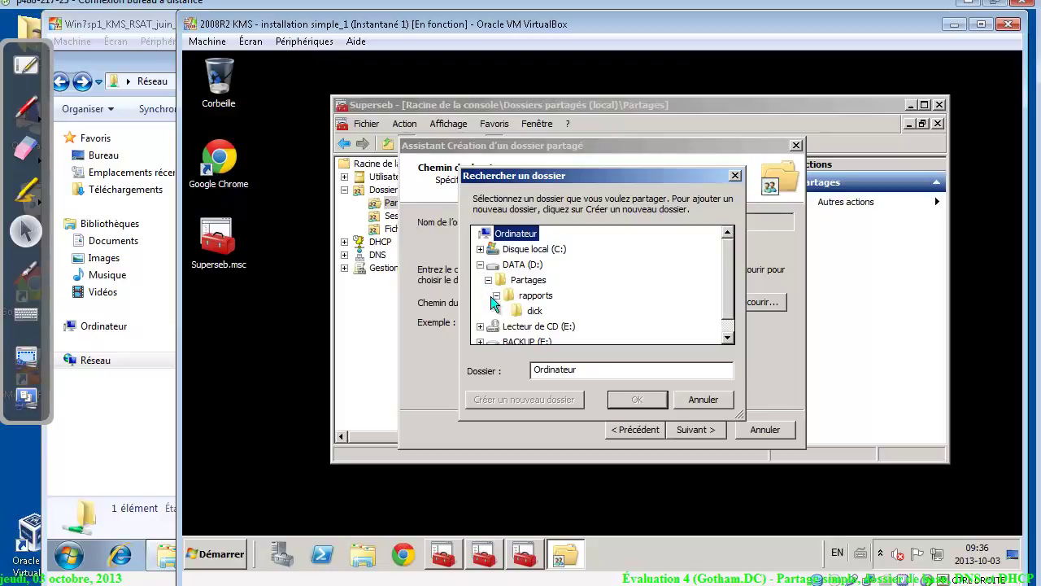
left_click(496, 295)
left_click(529, 282)
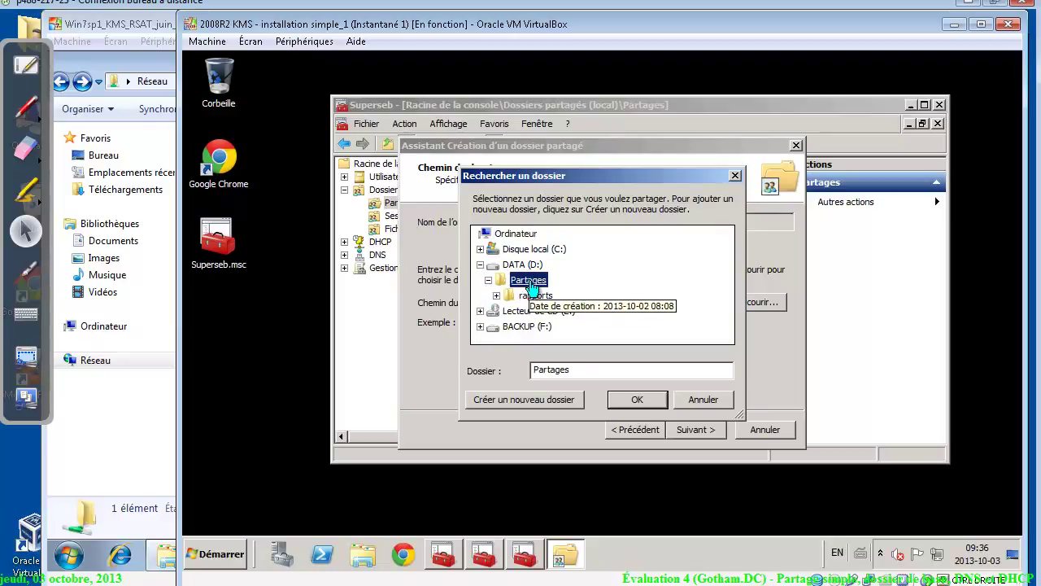
left_click(540, 400)
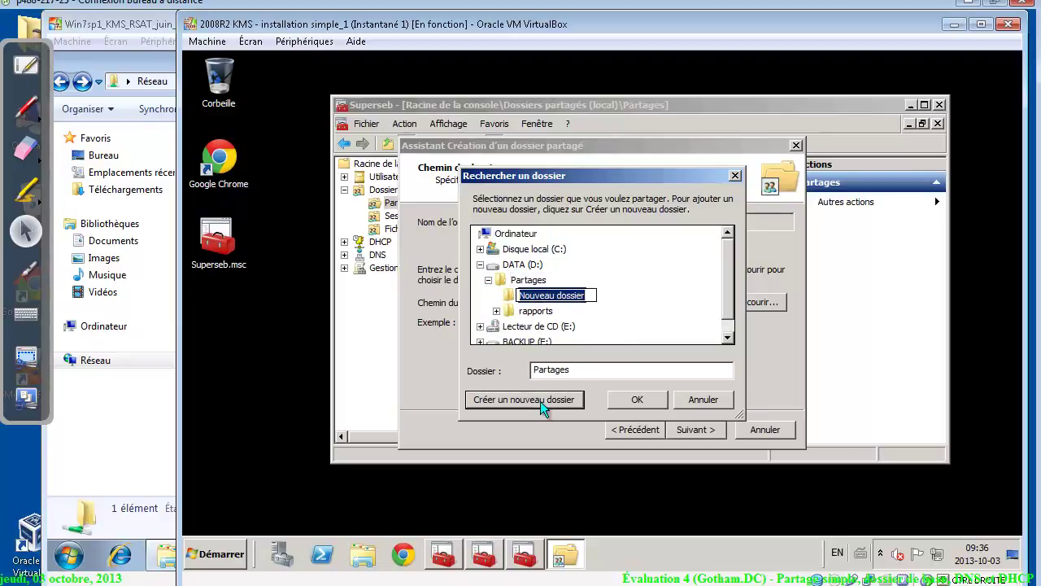
type("profils")
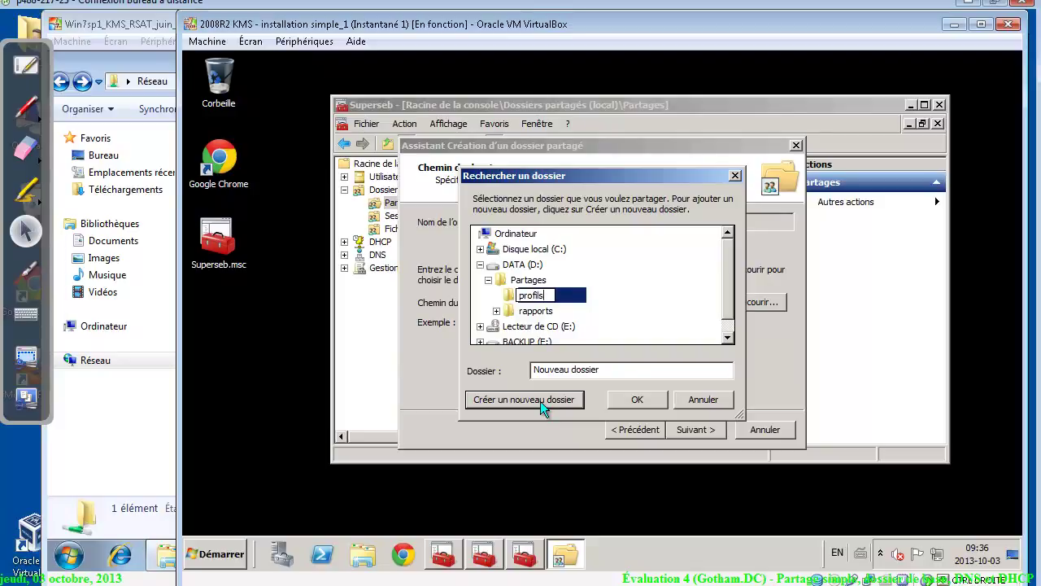
key("alt+Tab")
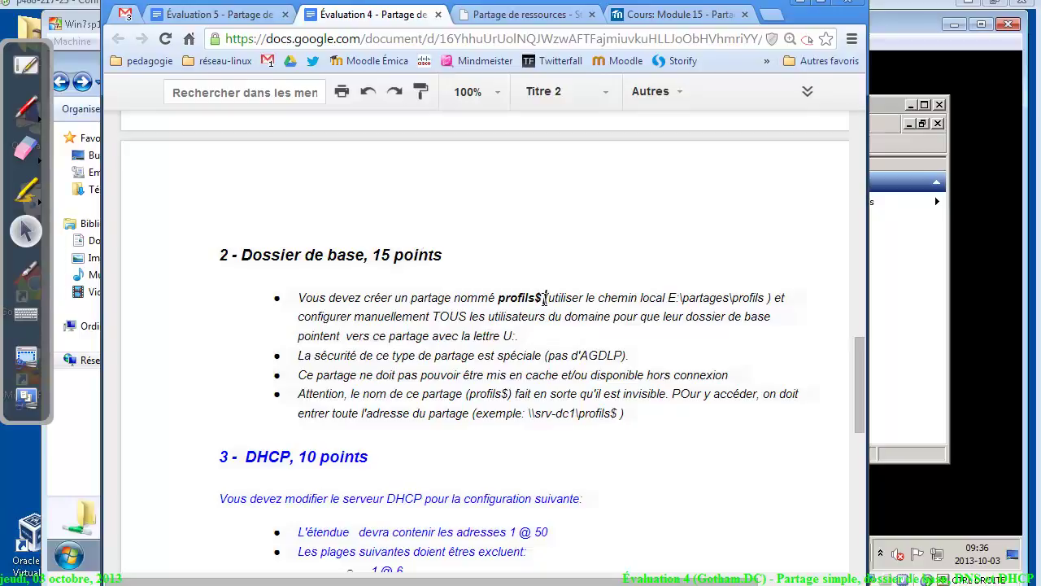
left_click_drag(545, 298, 497, 300)
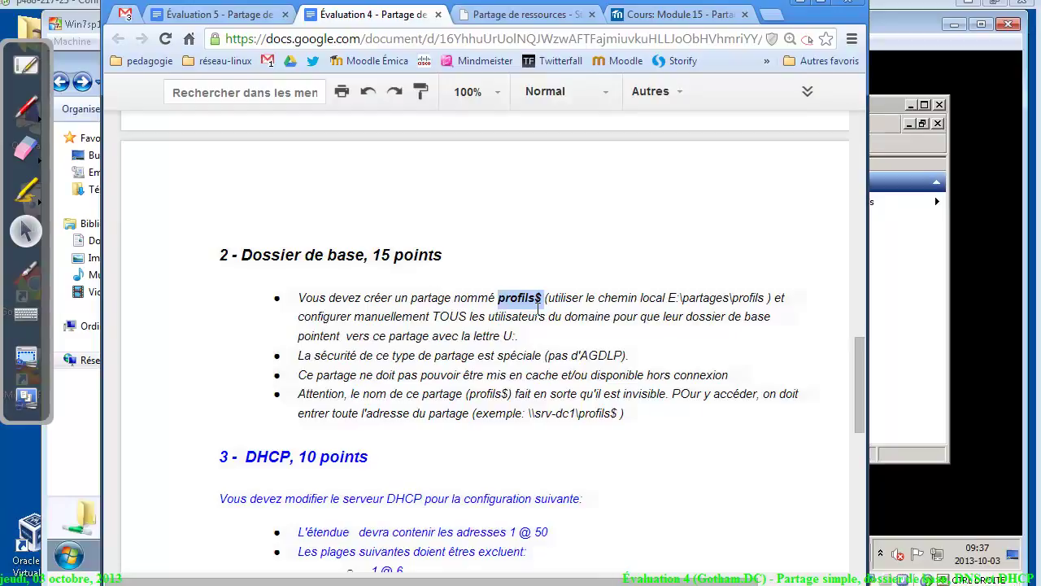
Select D:\Partages\profils as the folder and name the share profils$
left_click(945, 280)
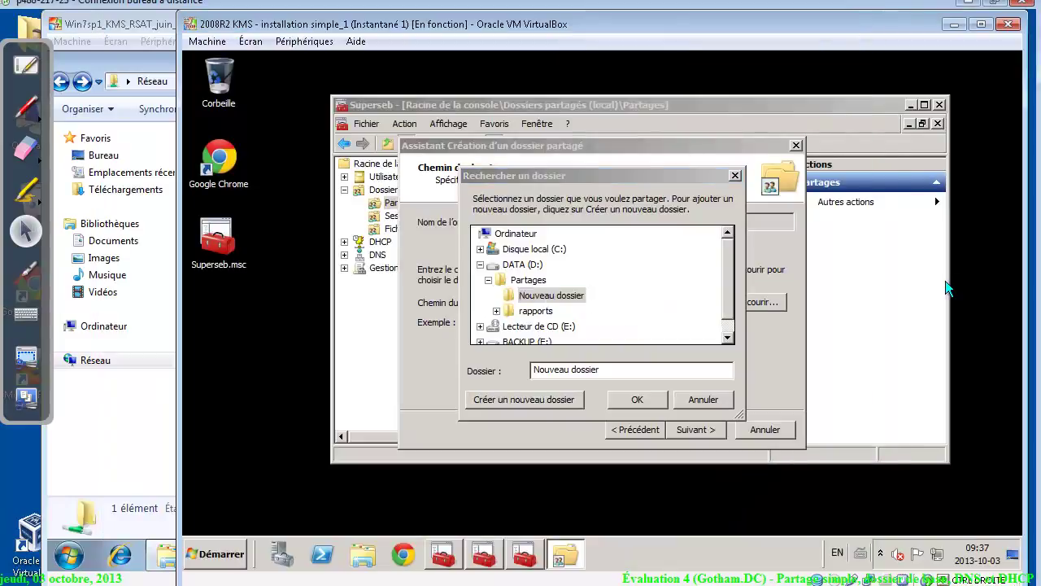
left_click(532, 298)
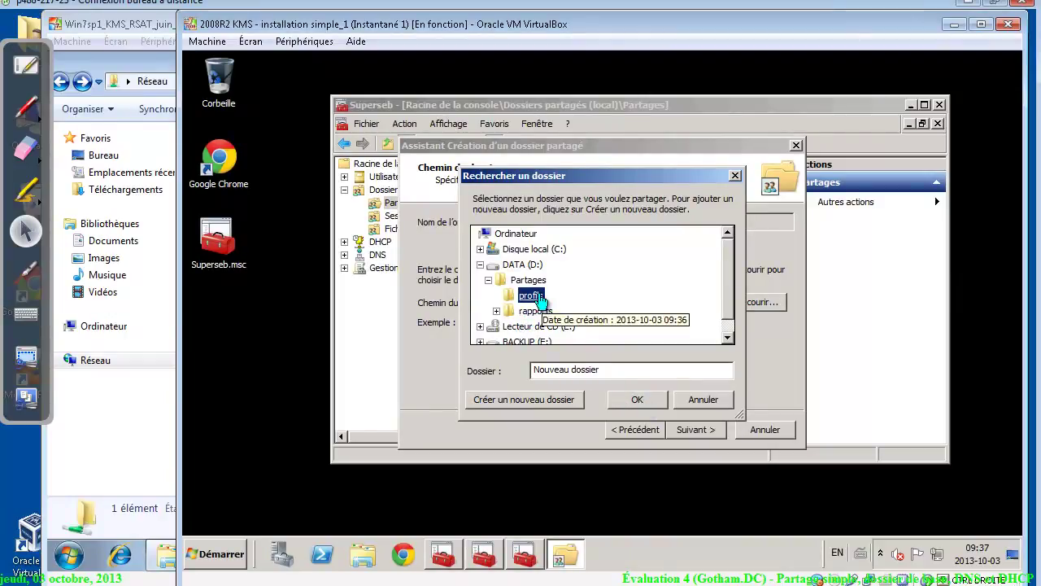
left_click(630, 402)
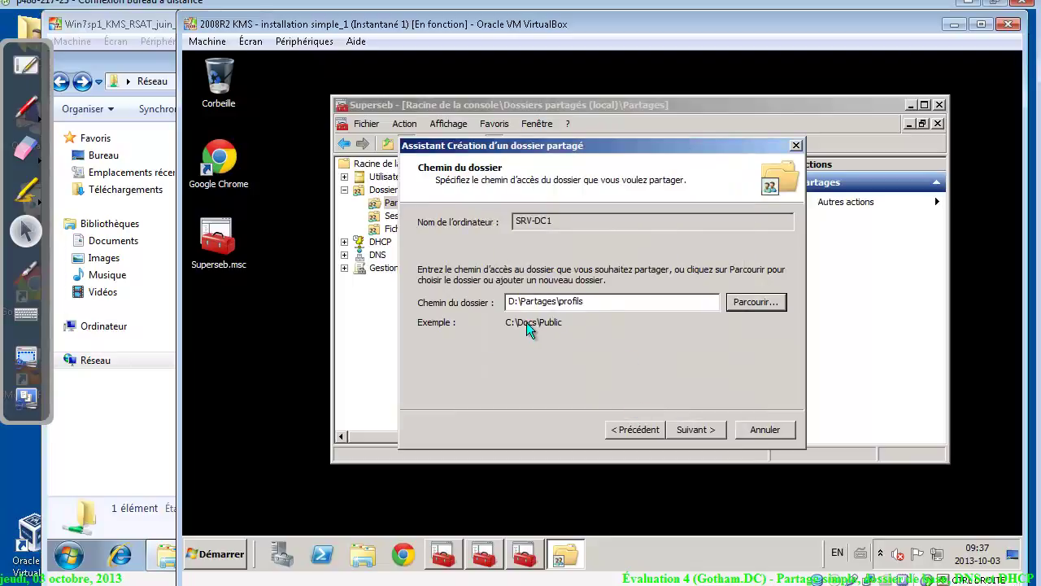
left_click(693, 430)
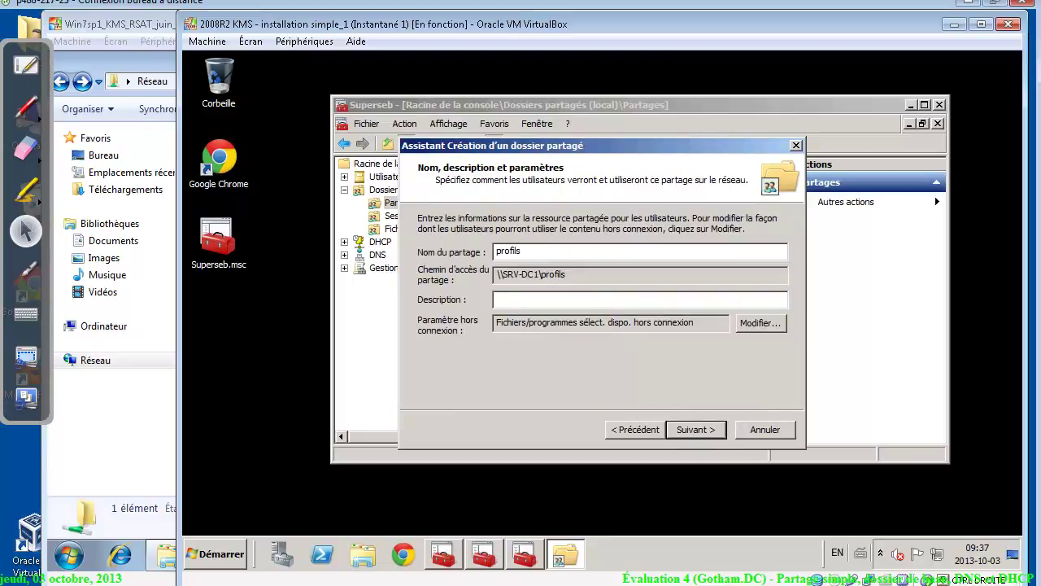
type("$")
Make all files users open from the share automatically available offline
left_click(759, 323)
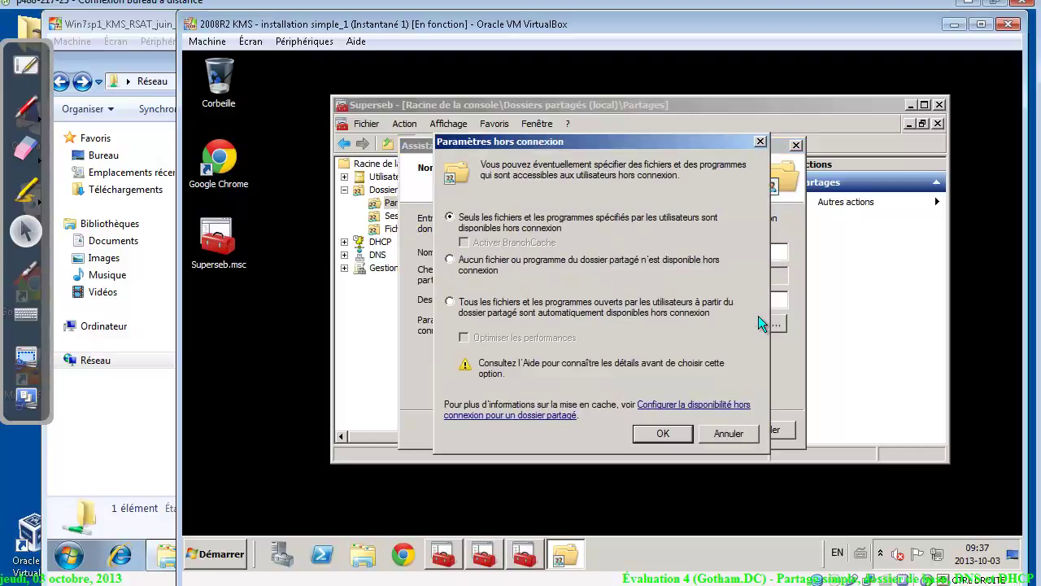
left_click(462, 309)
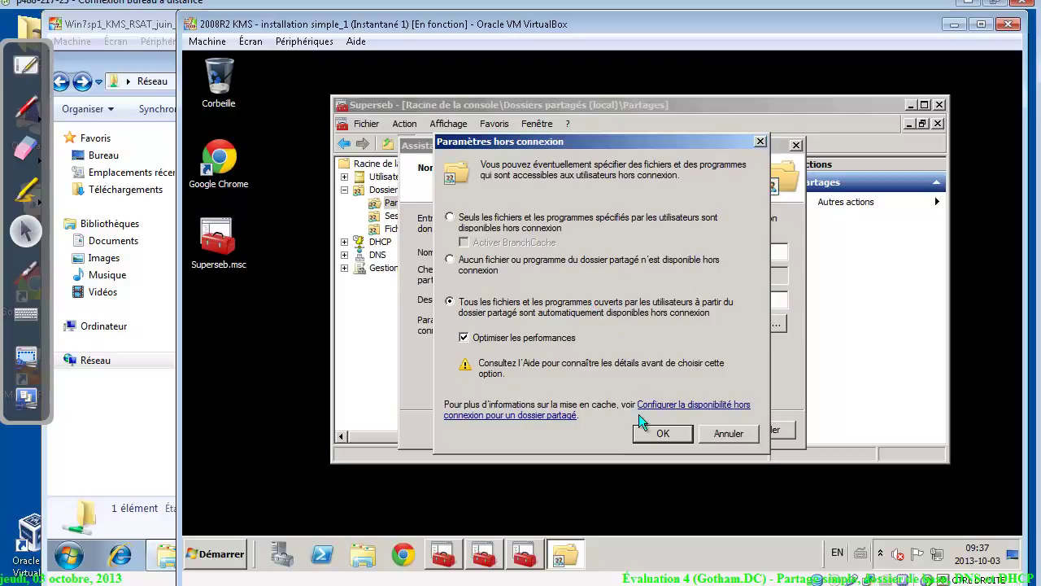
left_click(663, 433)
left_click(691, 431)
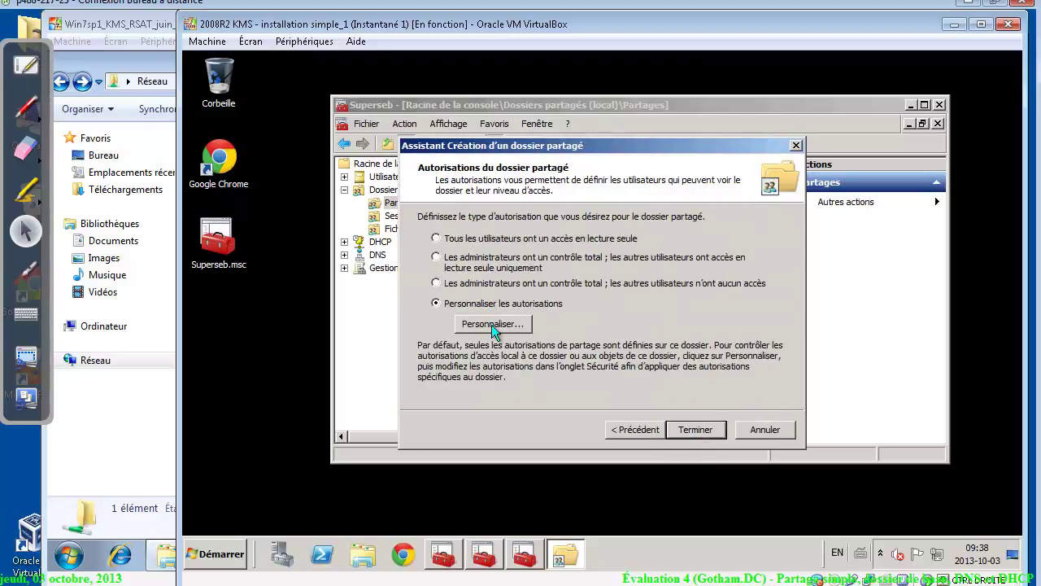
Replace Tout le monde with Utilisateurs in the profils$ share permissions, allowing Contrôle total
left_click(491, 324)
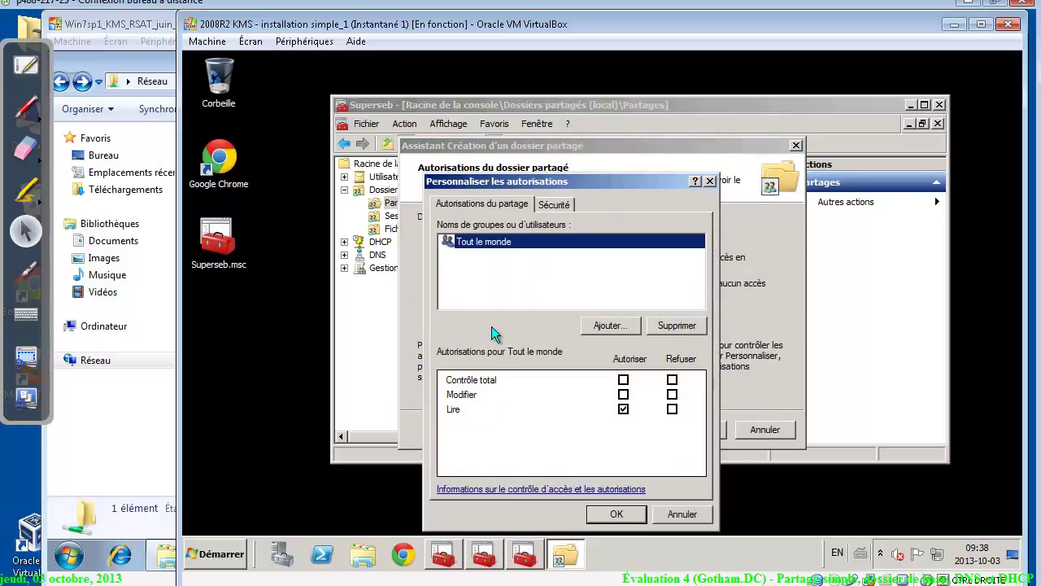
left_click(691, 327)
left_click(620, 327)
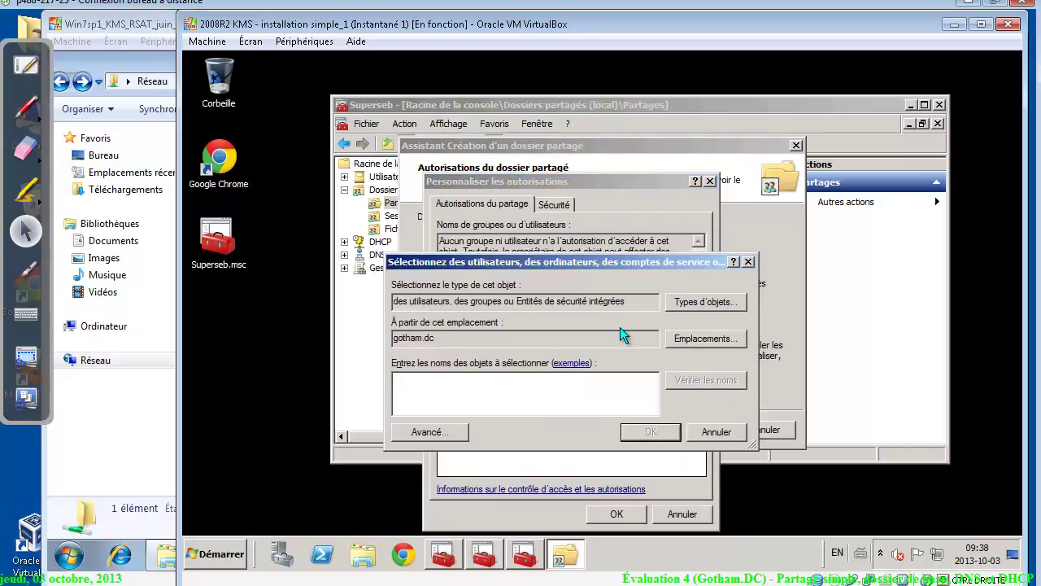
type("u")
key("Return")
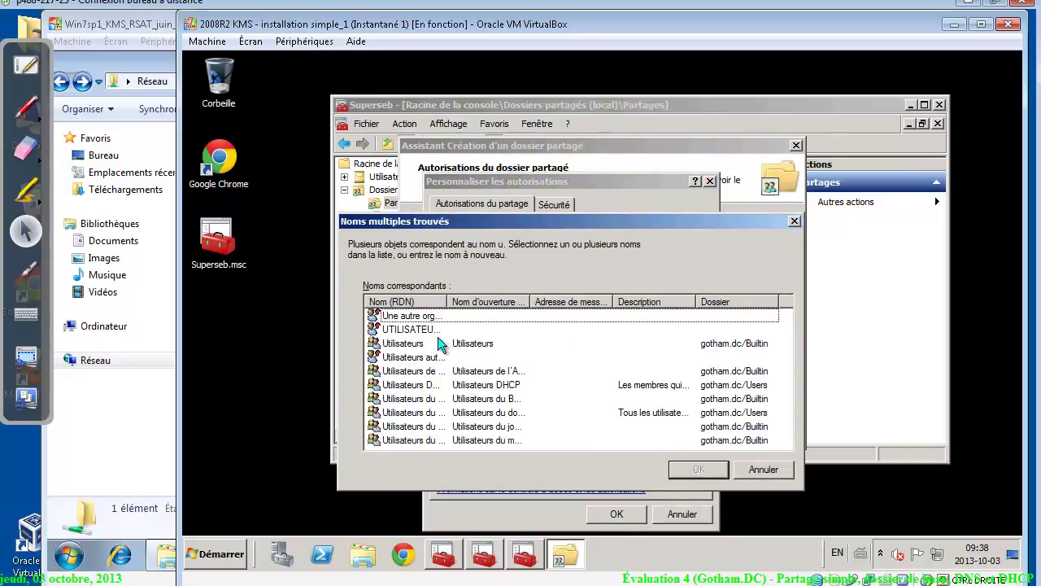
double_click(439, 345)
key("Return")
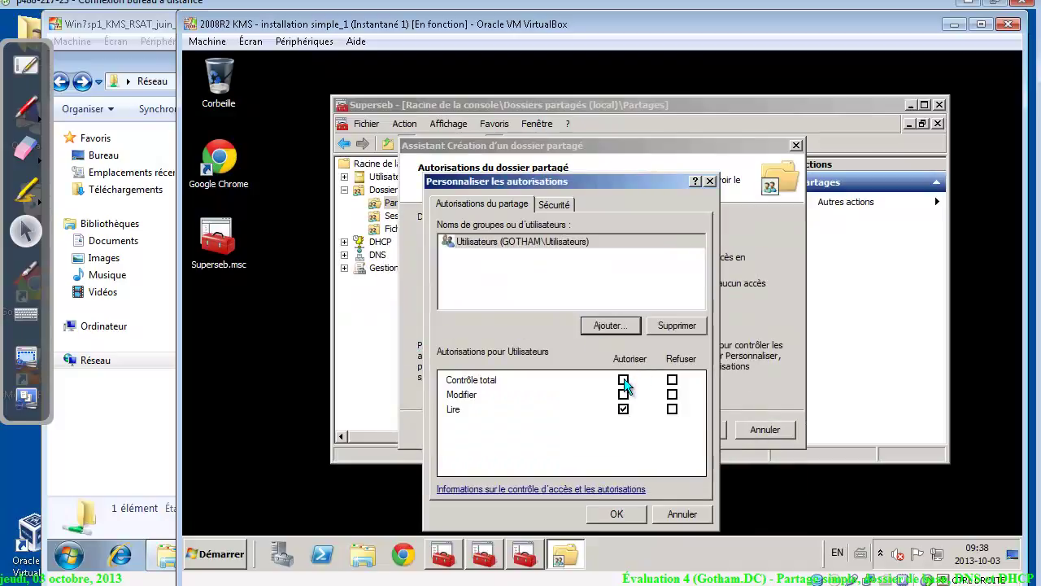
left_click(624, 380)
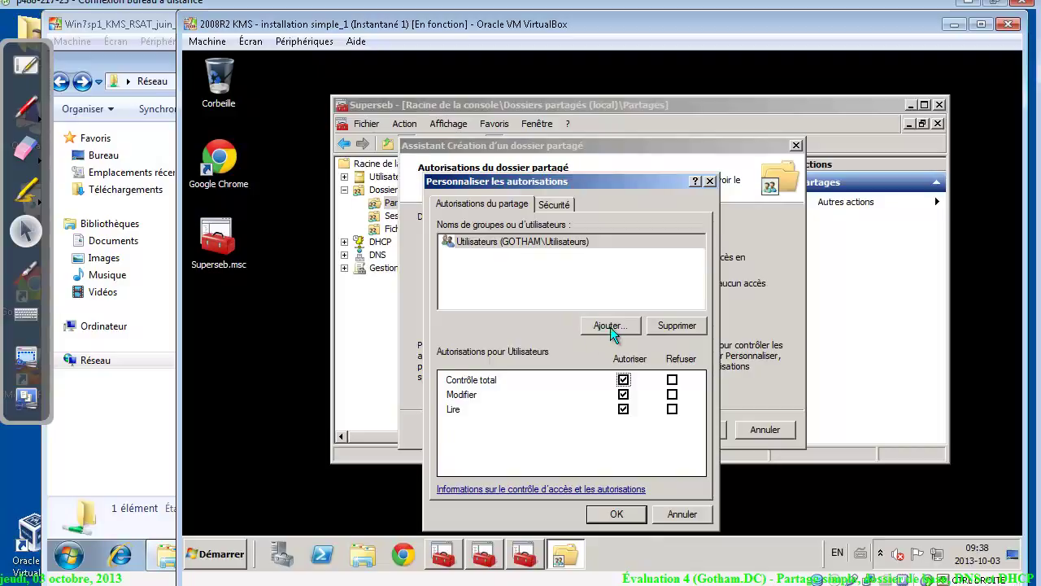
left_click(458, 557)
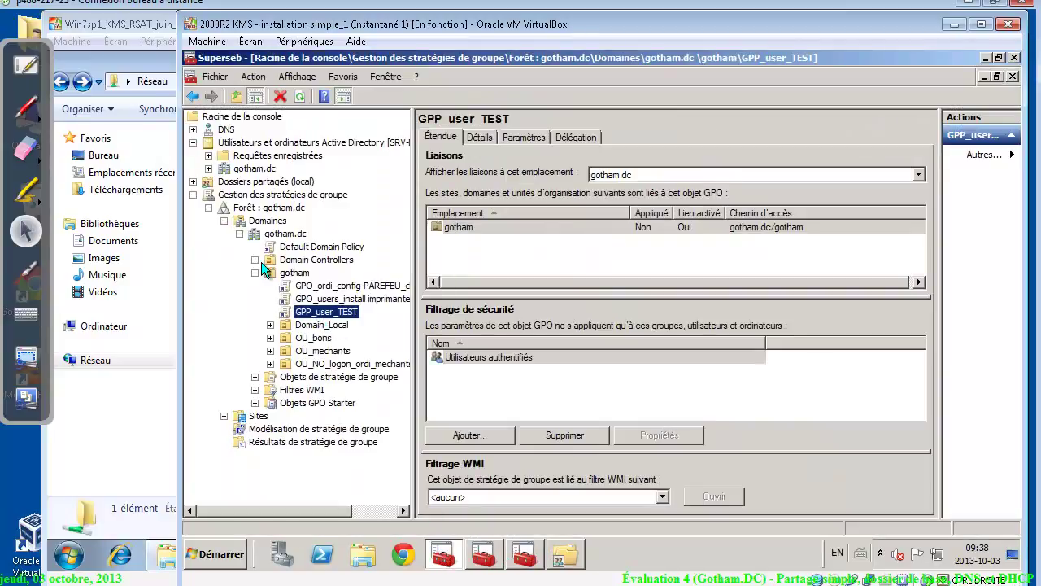
In gotham.dc > Builtin, check that the Utilisateurs group's type is Domaine local
left_click(193, 195)
left_click(210, 143)
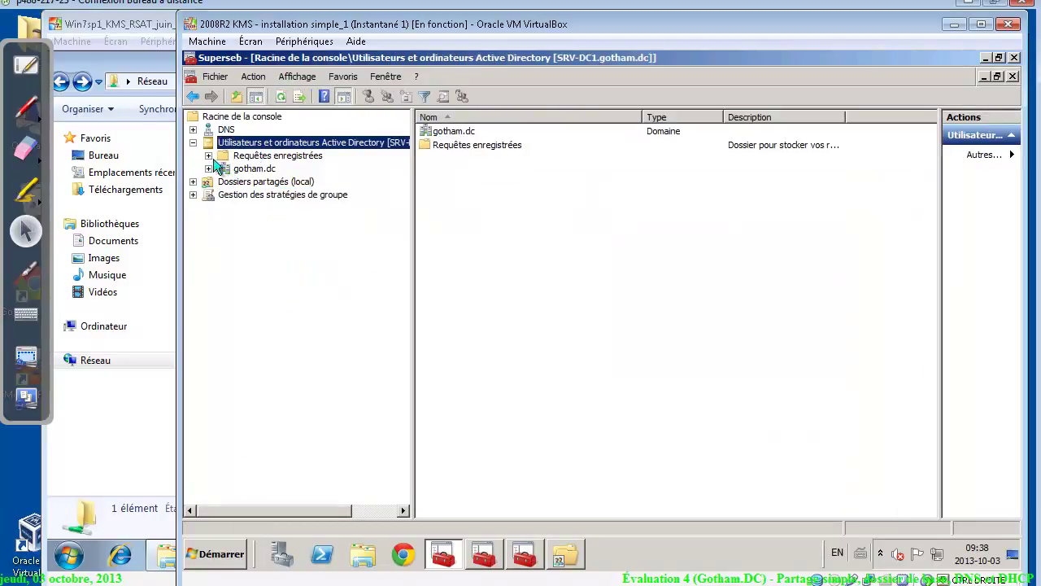
left_click(209, 168)
left_click(254, 182)
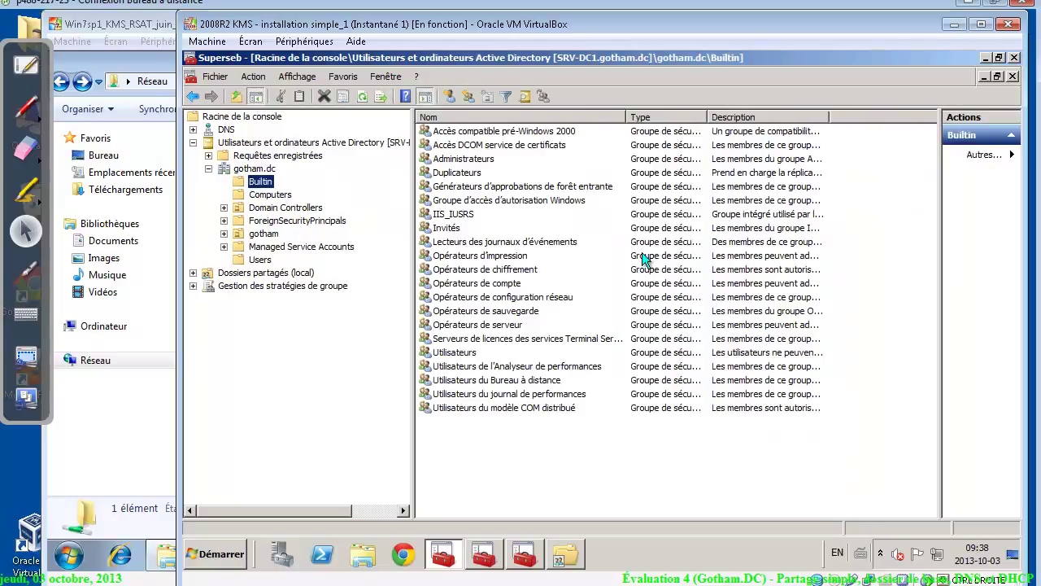
left_click(456, 352)
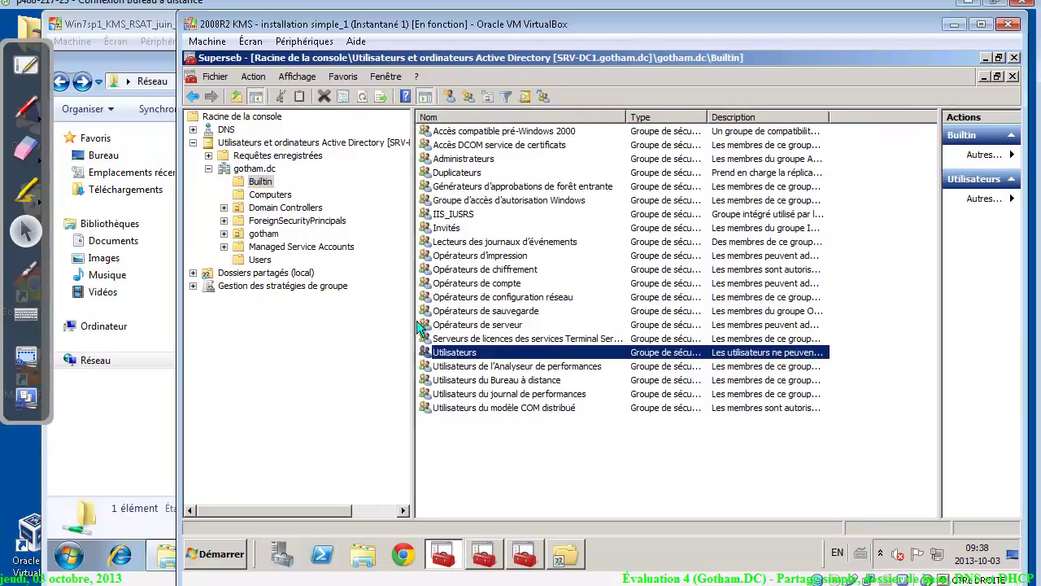
right_click(478, 355)
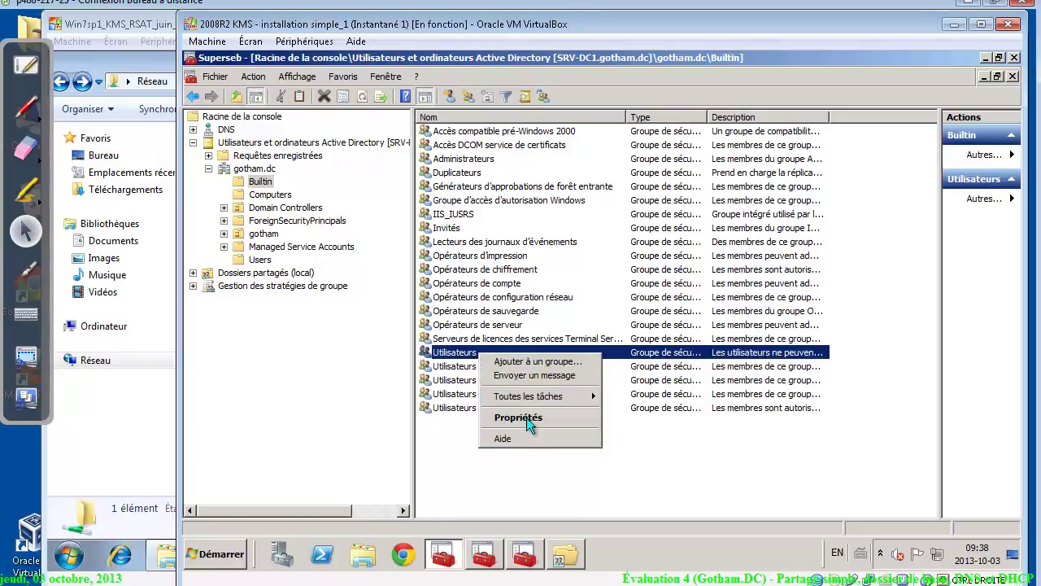
left_click(708, 114)
left_click_drag(708, 113, 817, 117)
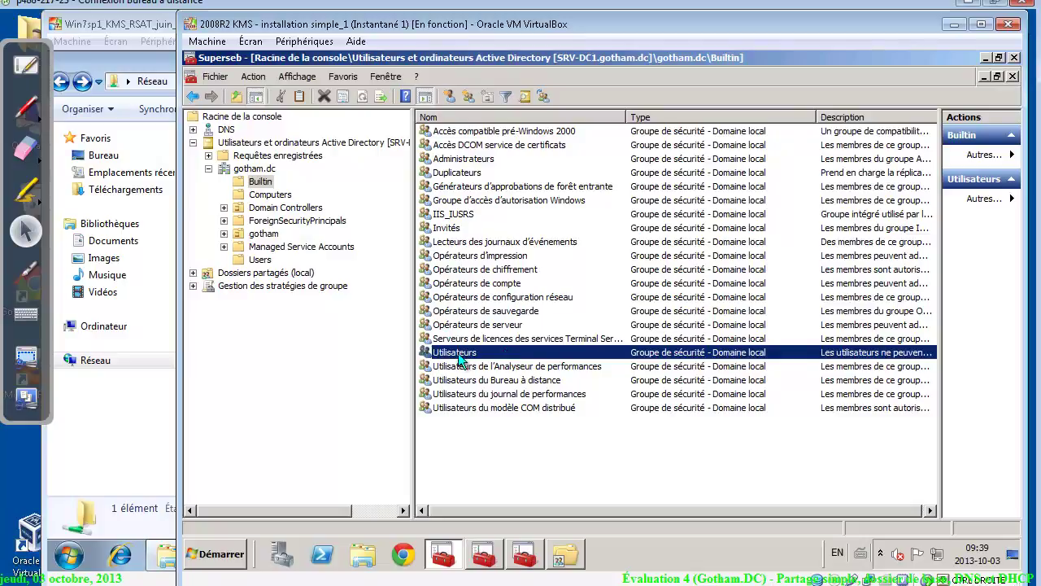
In the Users container, confirm Utilisateurs du domaine is a Global security group
left_click(258, 259)
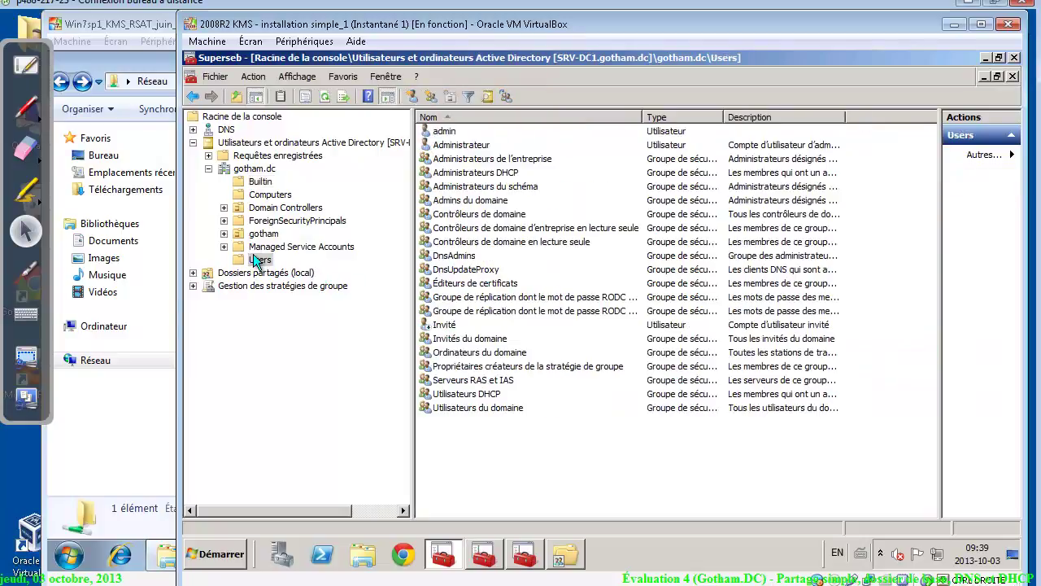
left_click(468, 408)
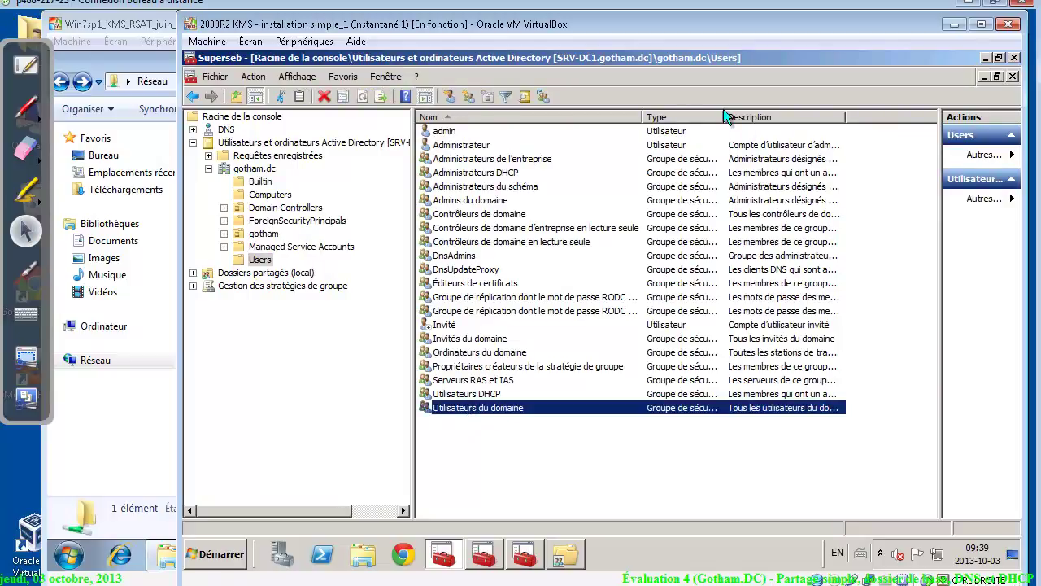
left_click_drag(724, 111, 860, 116)
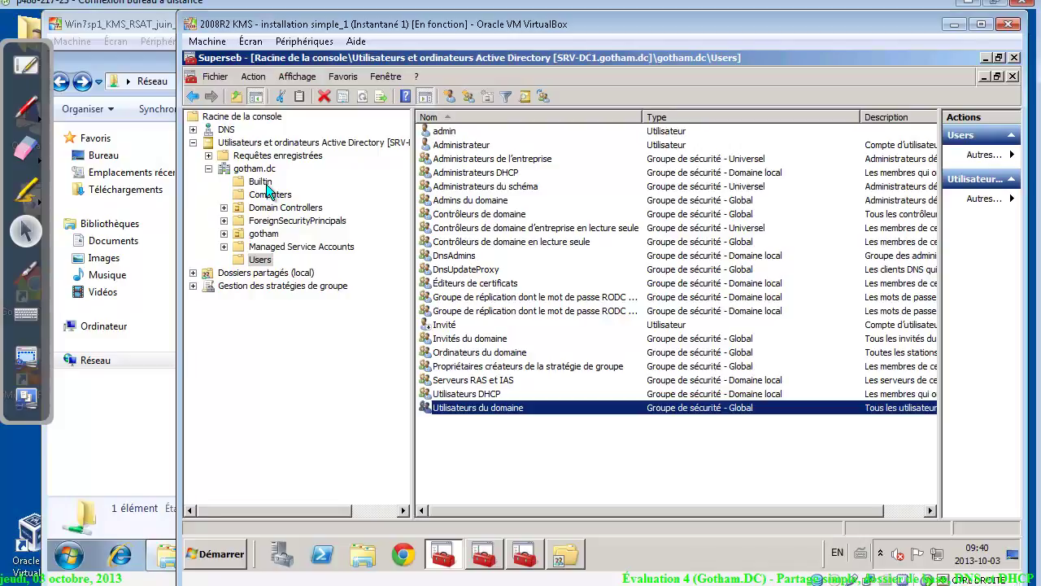
Close the Active Directory console without saving, then add Tout le monde to the profils share permissions
left_click(1013, 58)
left_click(664, 338)
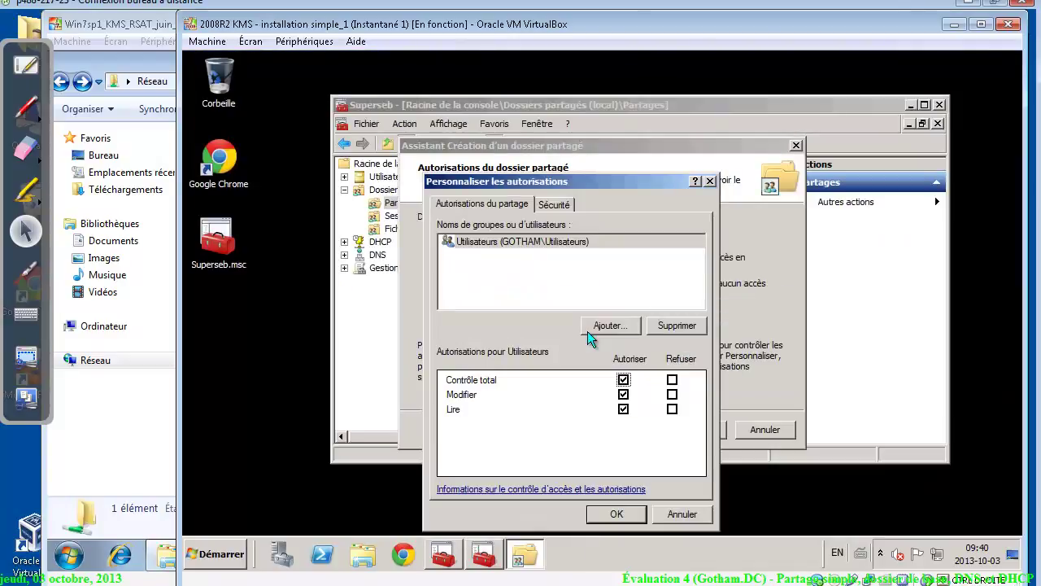
left_click(612, 326)
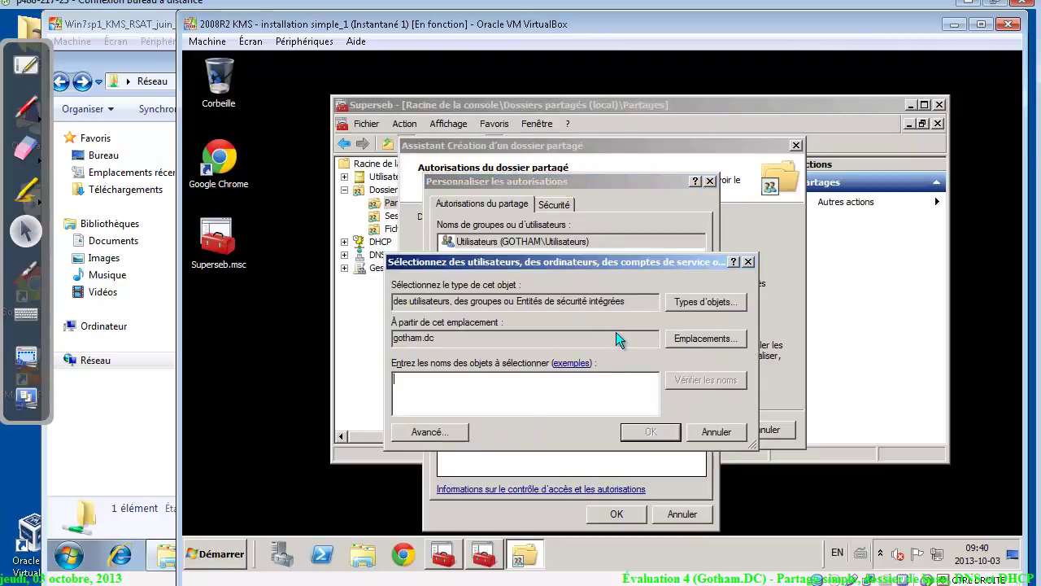
type("tout")
key("Return")
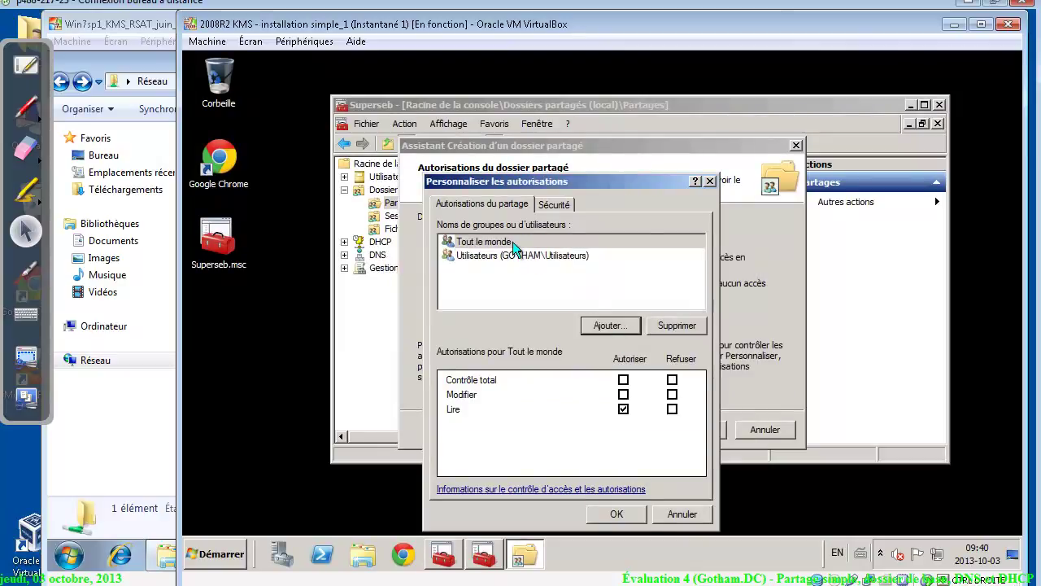
Remove Tout le monde so only Utilisateurs remains, and show the folder's Sécurité permissions
left_click(515, 244)
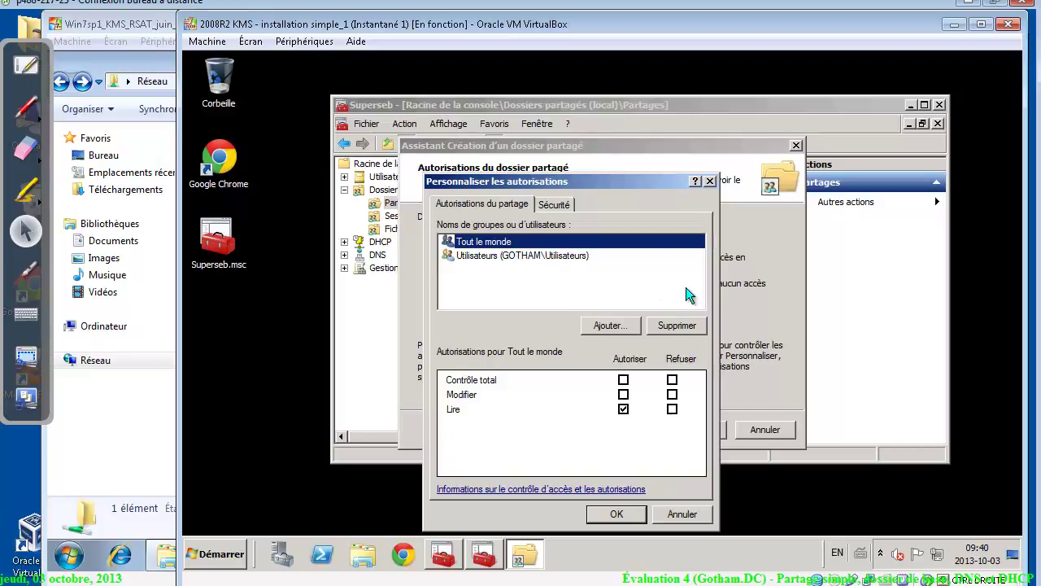
left_click(689, 330)
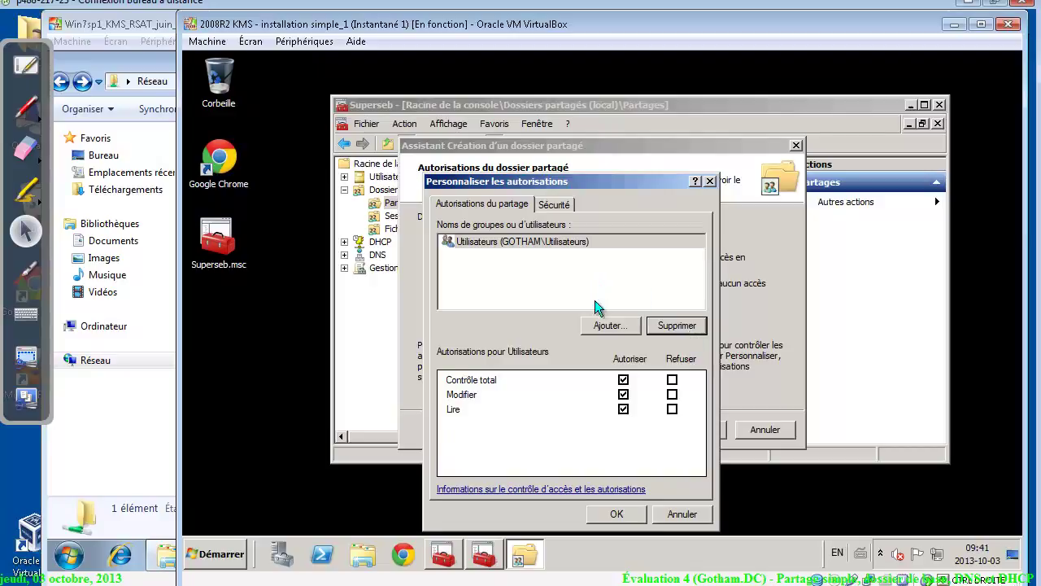
left_click(553, 204)
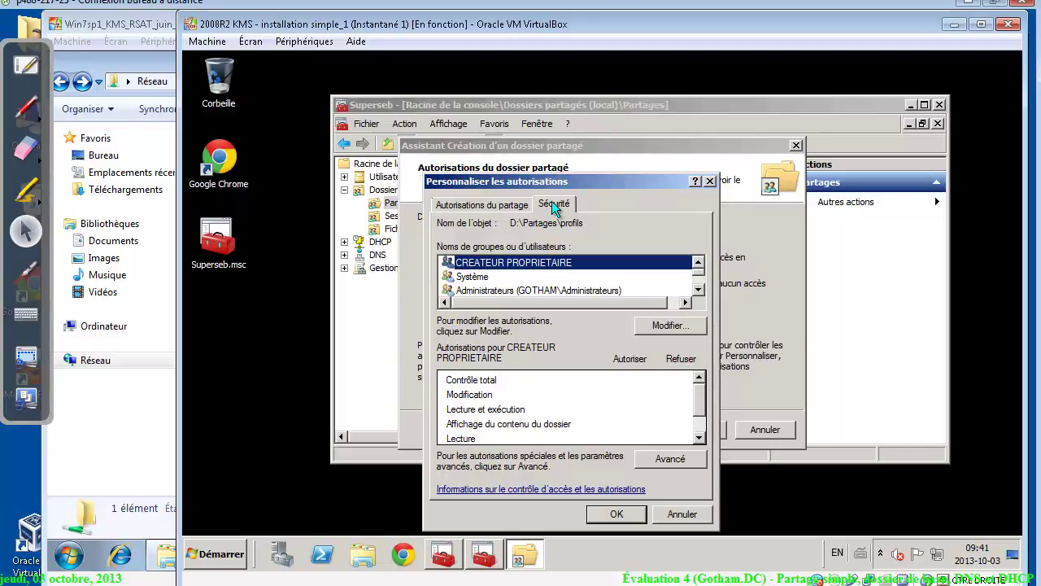
Disable inheritance on profils, keeping inherited entries as explicit, and delete the Utilisateurs Spéciale entry
left_click(667, 460)
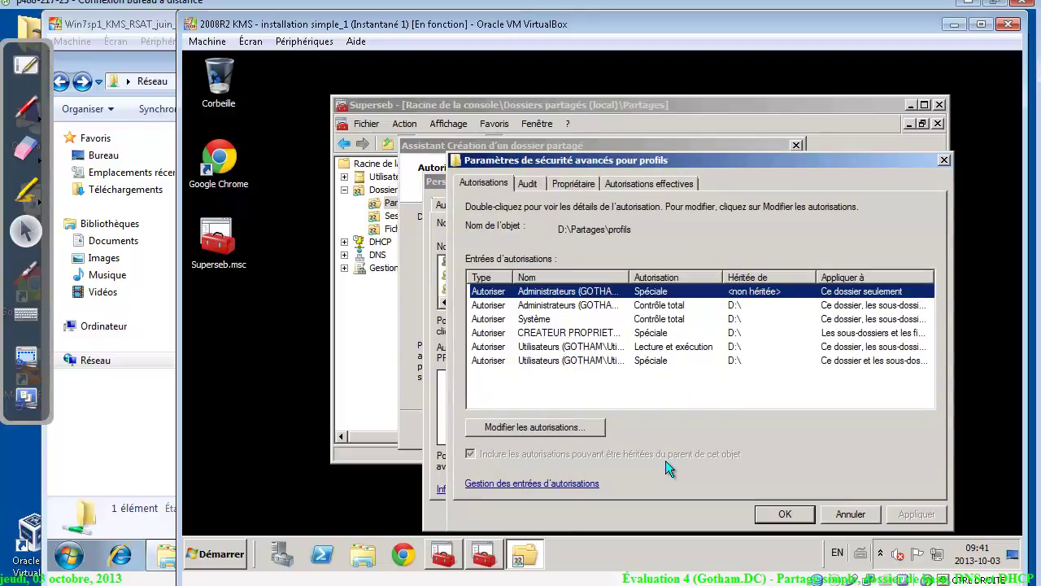
left_click(576, 429)
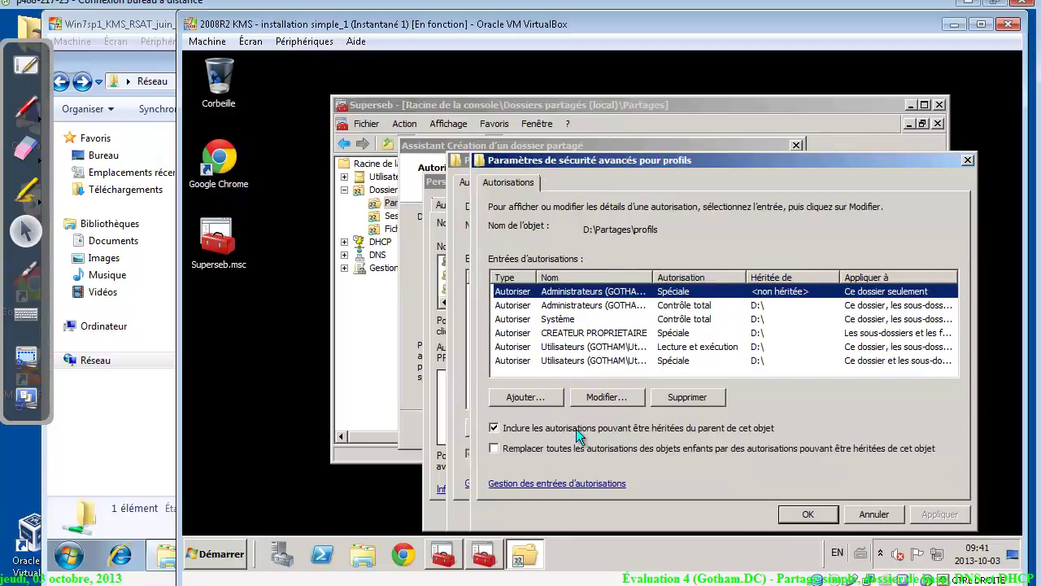
left_click(495, 427)
left_click(651, 402)
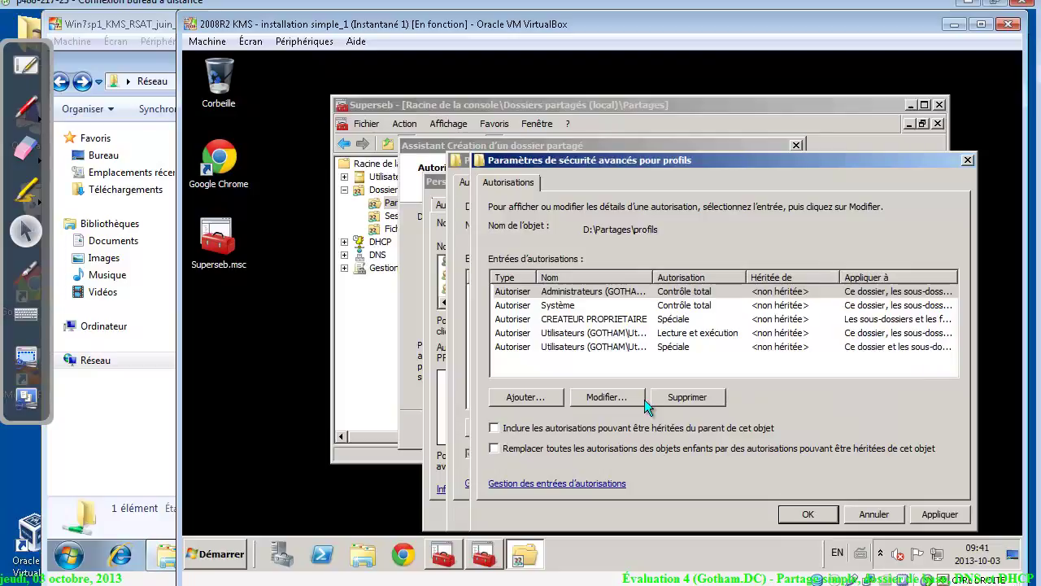
left_click(590, 347)
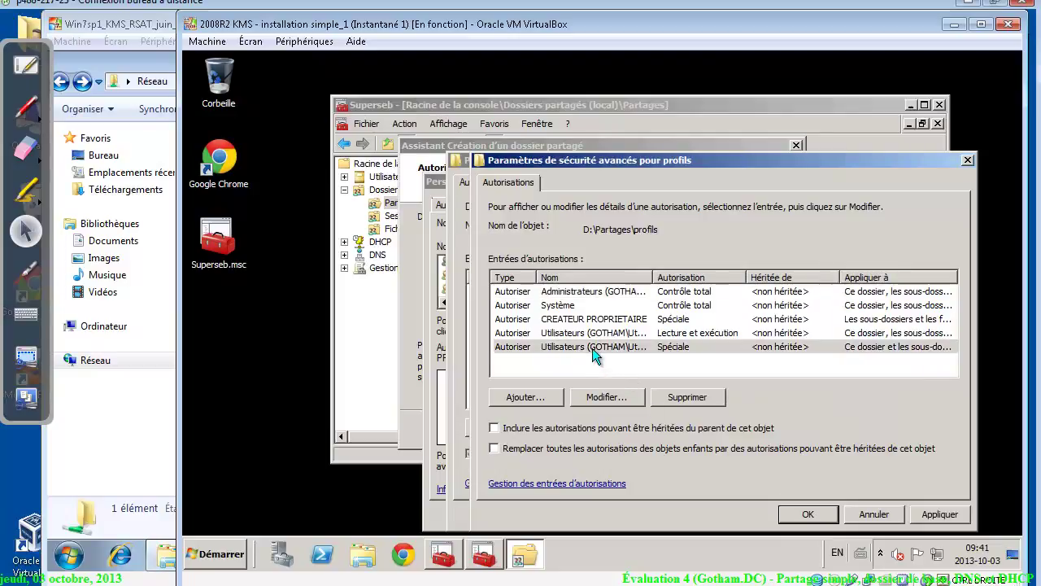
left_click(586, 332)
left_click(590, 347)
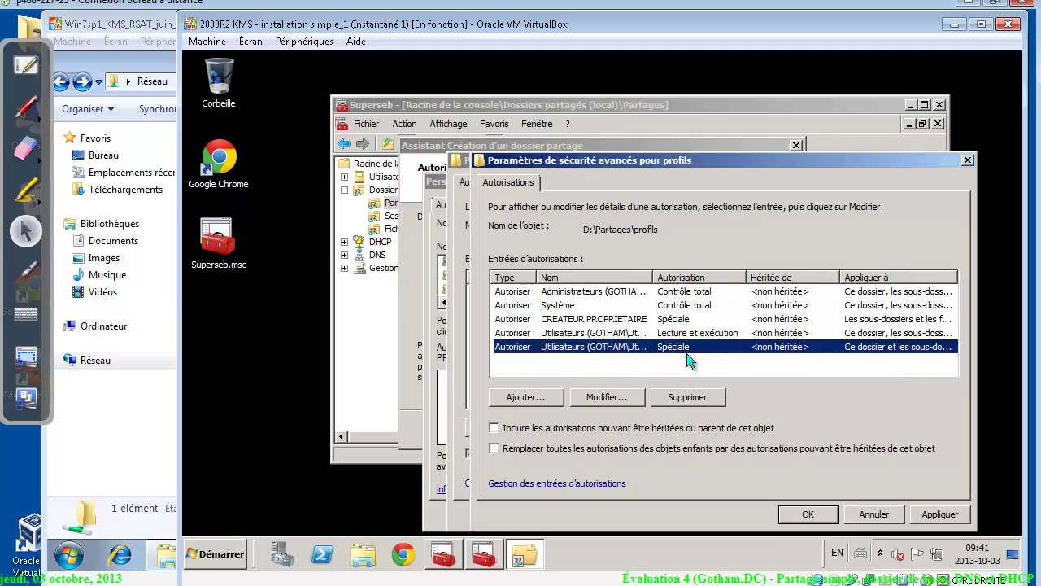
left_click(689, 396)
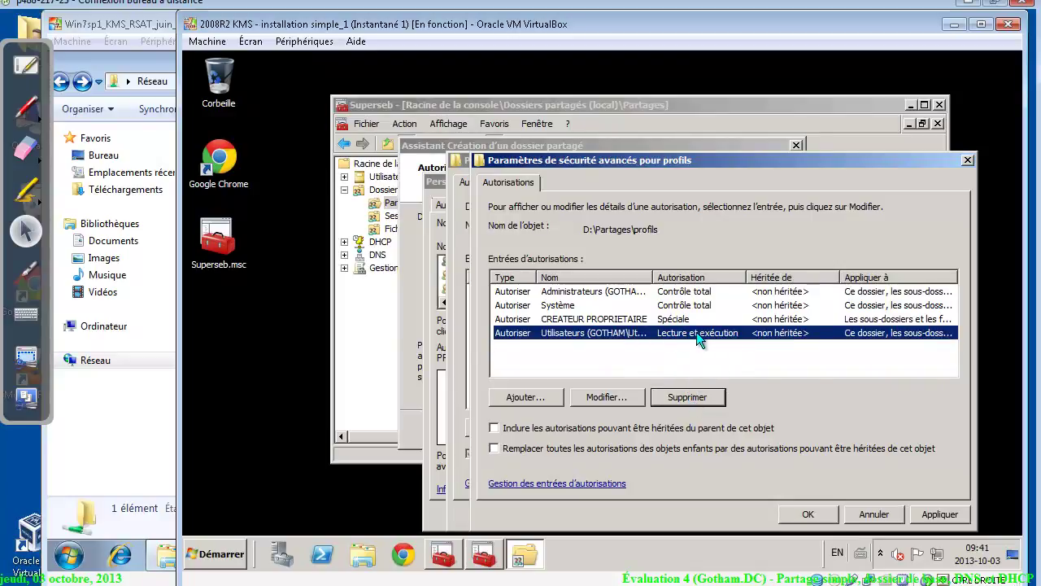
Allow Utilisateurs to create folders and append data, applied to Ce dossier seulement, and save
left_click(604, 397)
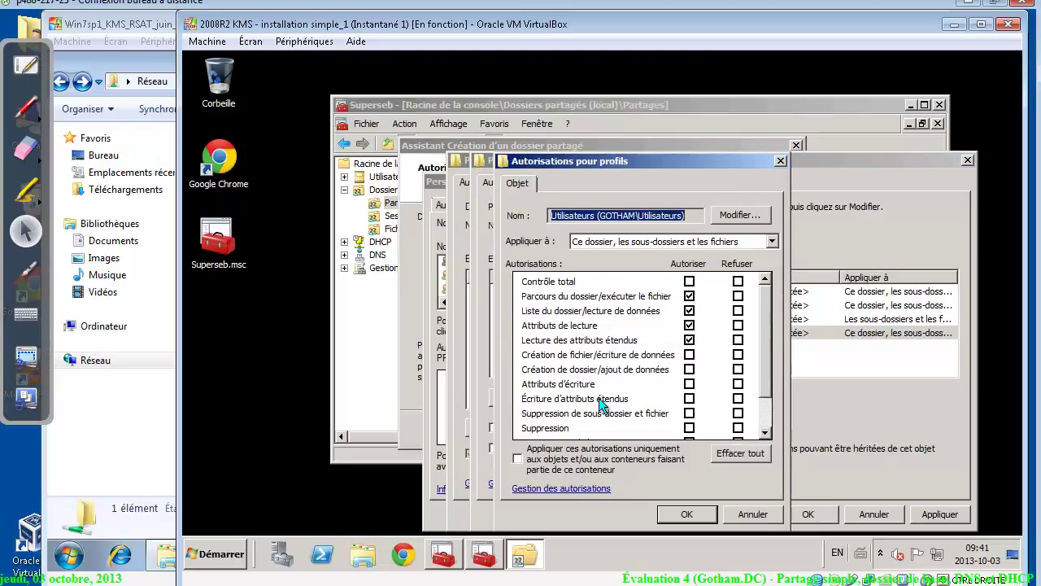
left_click(688, 370)
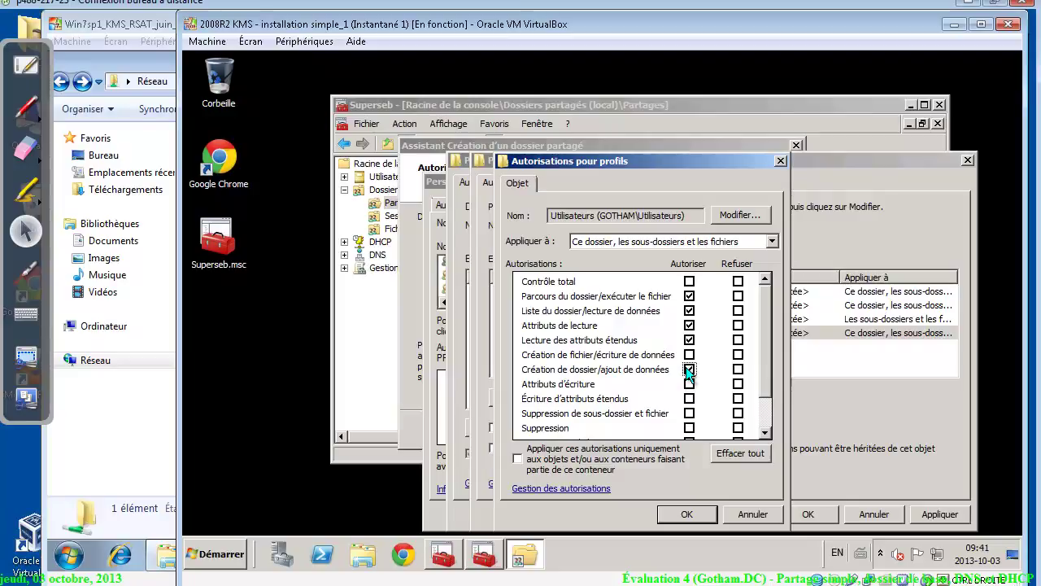
left_click_drag(607, 215, 551, 215)
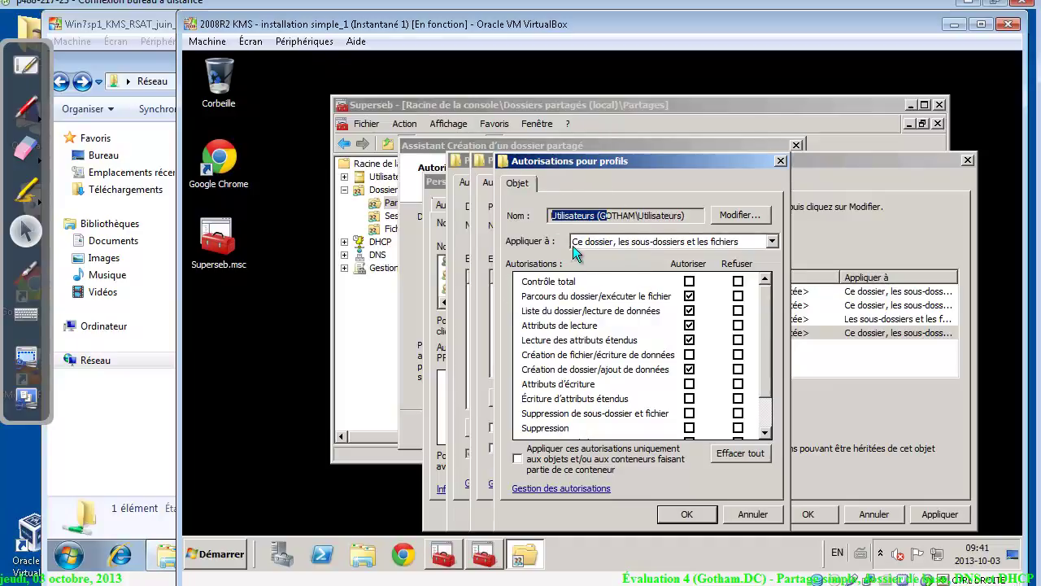
left_click(574, 244)
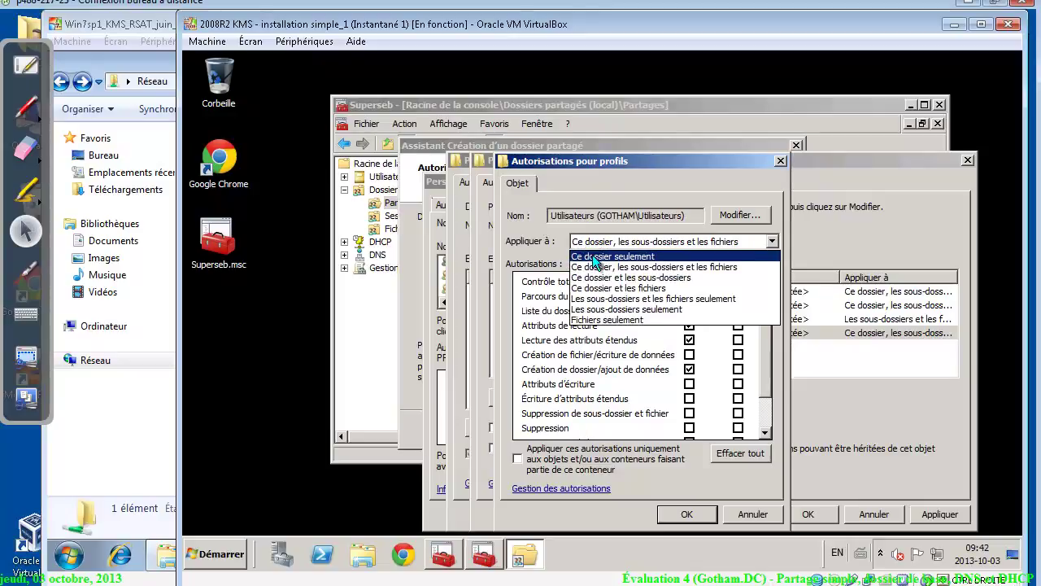
left_click(592, 256)
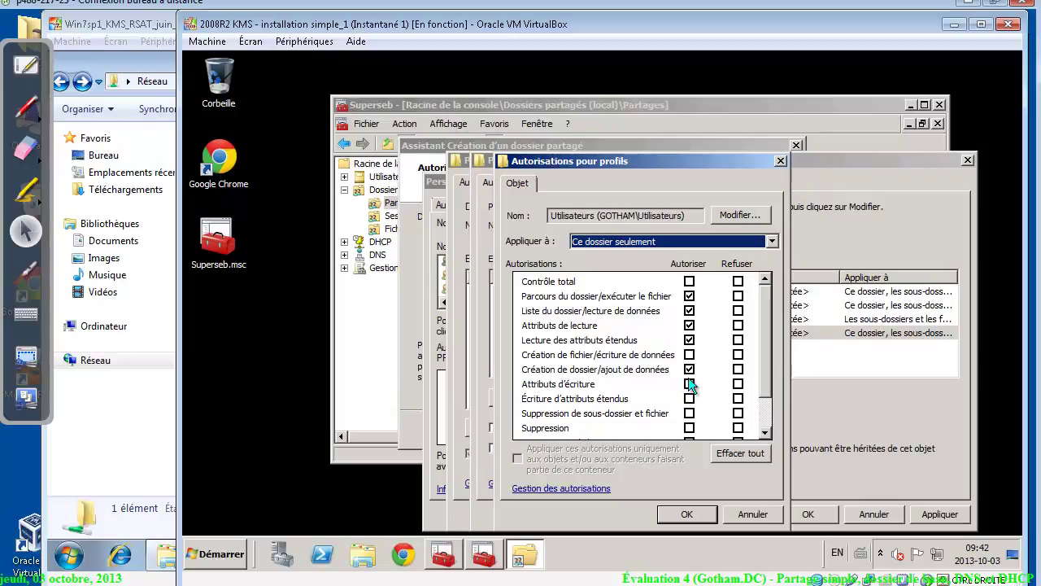
left_click(694, 512)
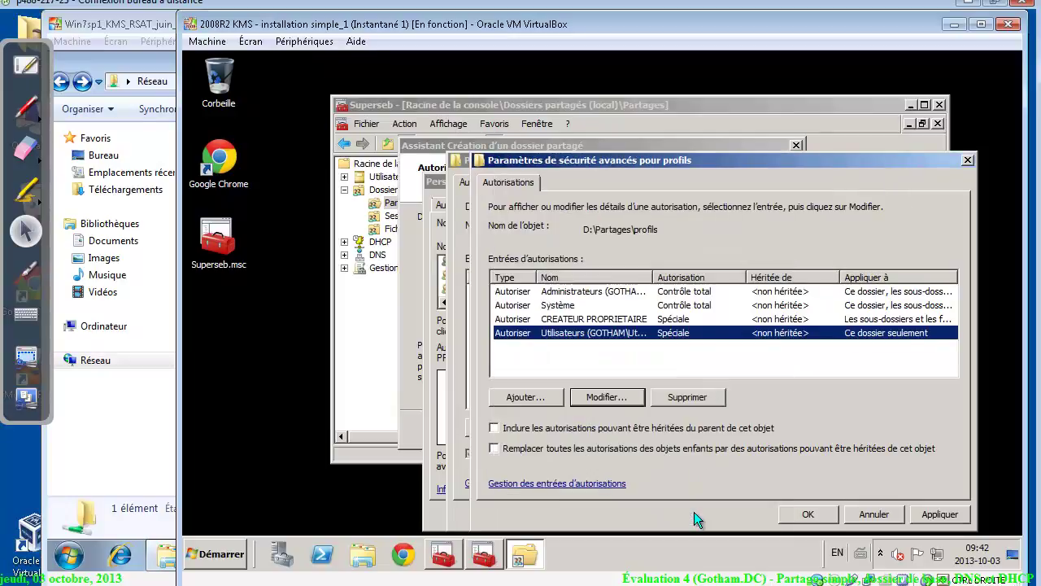
left_click(832, 518)
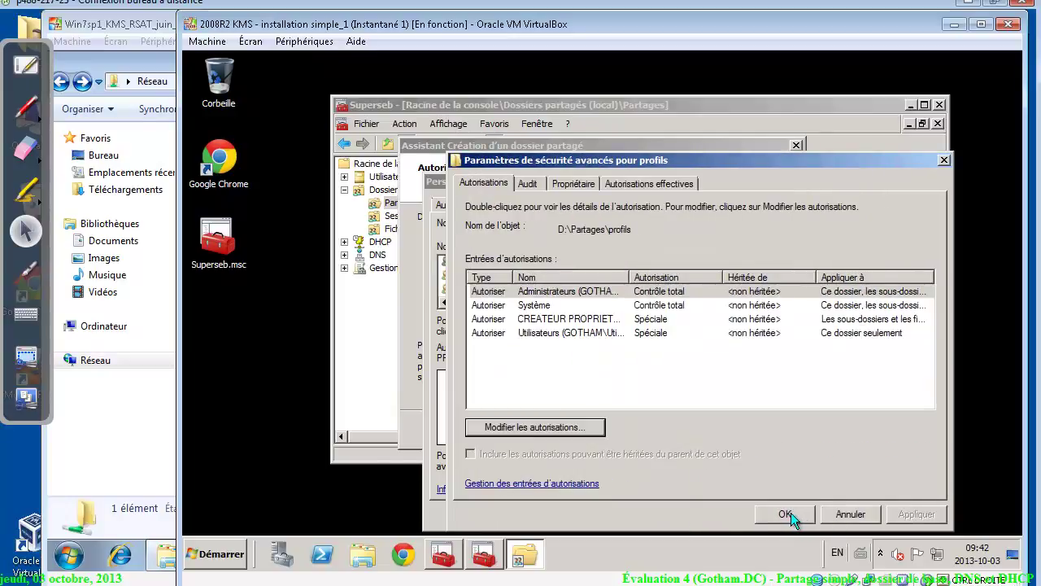
left_click(788, 513)
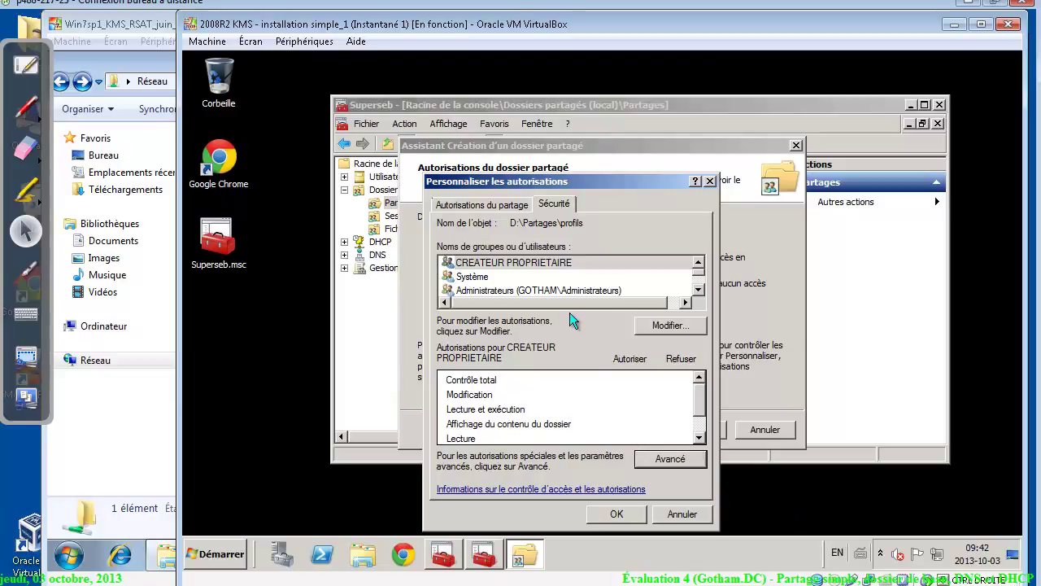
Remove Administrateurs from the profils folder's security entries
left_click(559, 290)
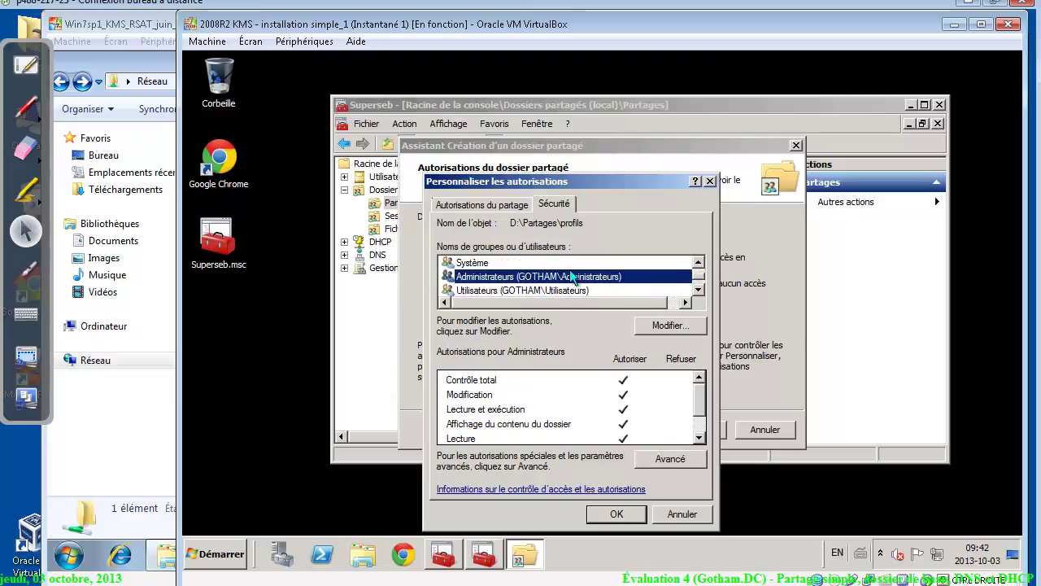
left_click(674, 323)
left_click(570, 289)
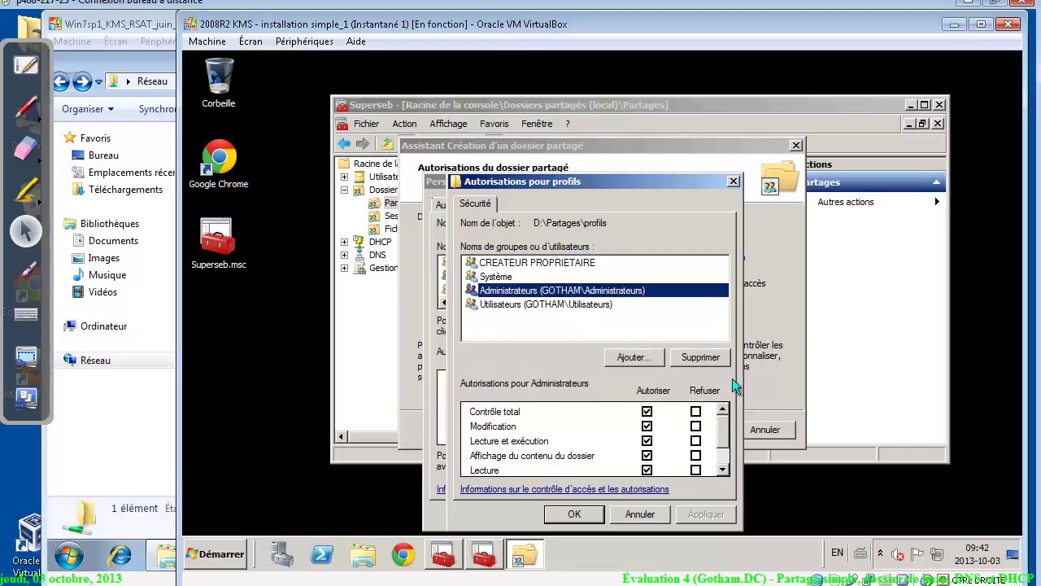
left_click(701, 359)
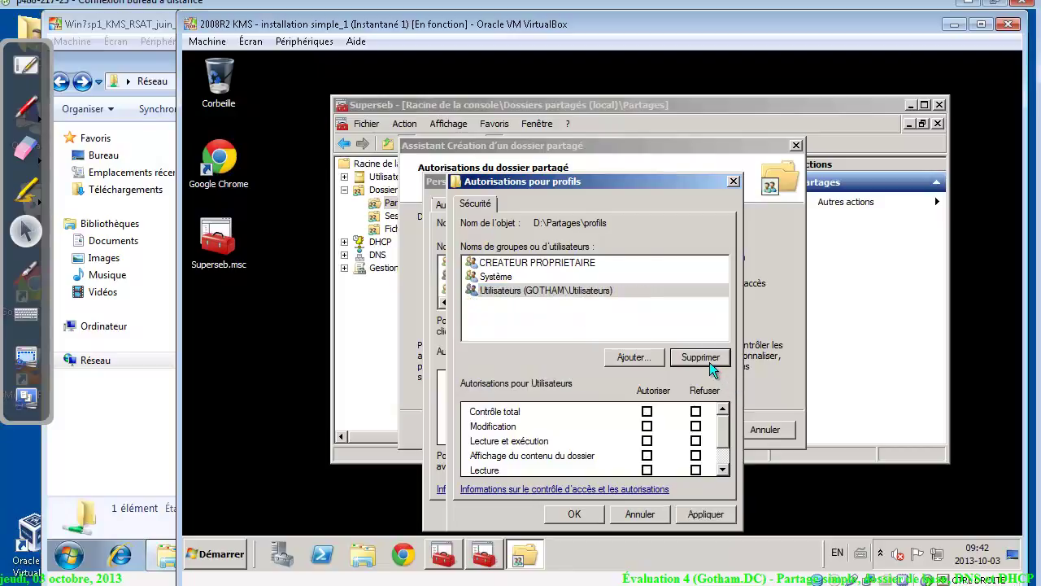
left_click(494, 267)
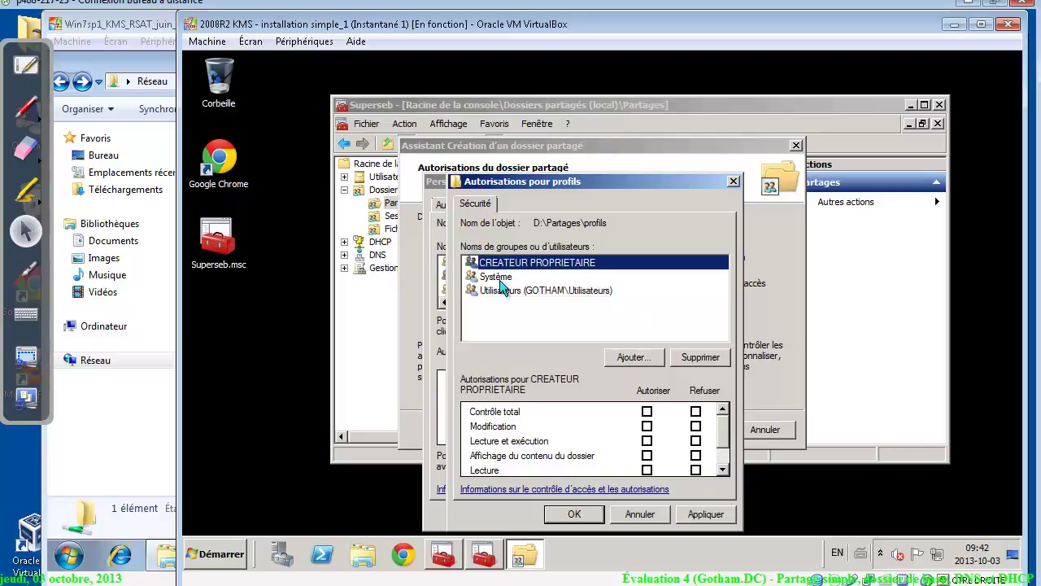
left_click(499, 278)
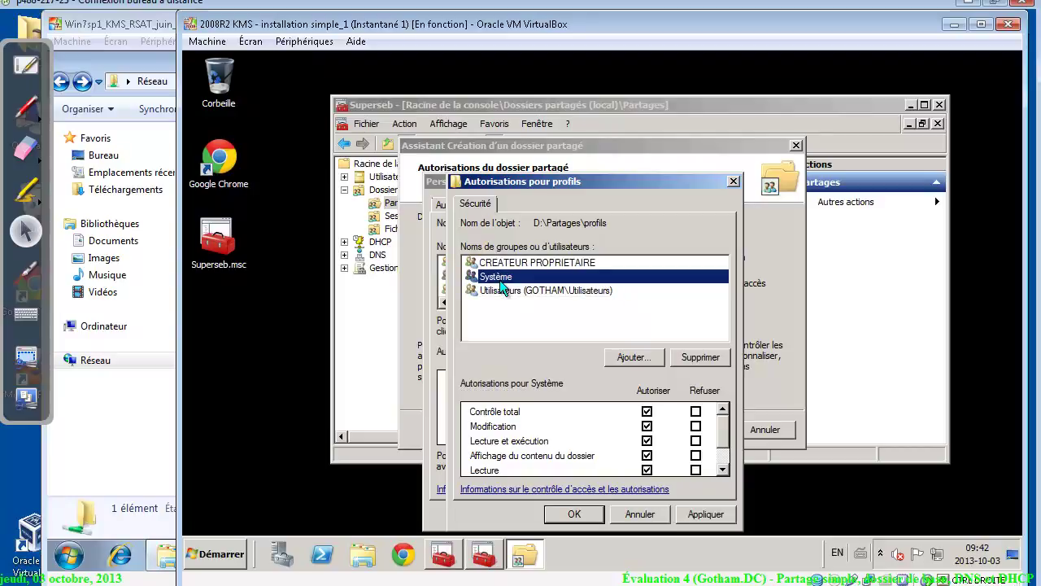
Apply the security changes, confirm the custom permissions, and finish the profils$ share wizard
left_click(707, 513)
left_click(577, 514)
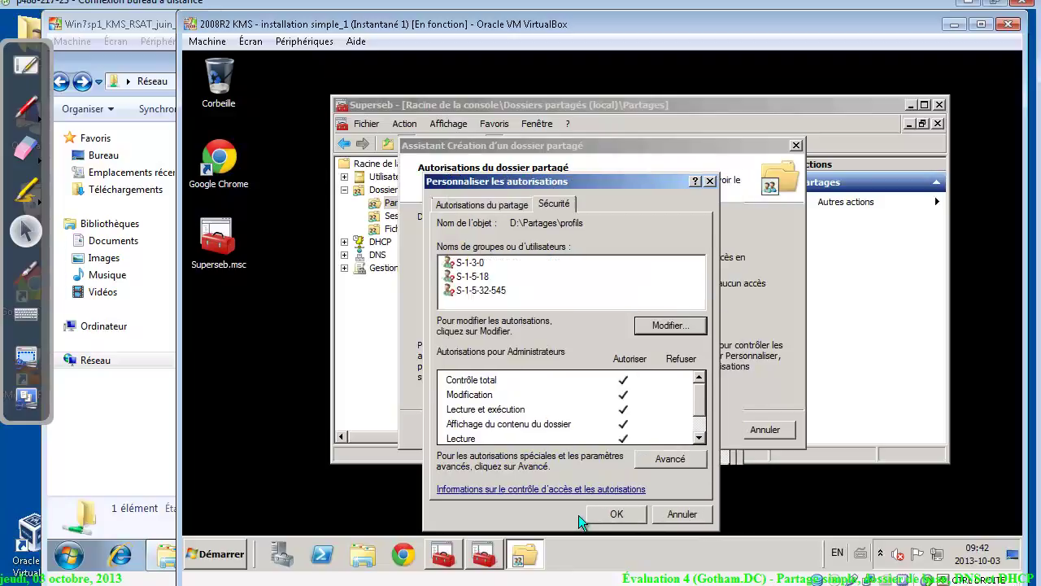
left_click(618, 514)
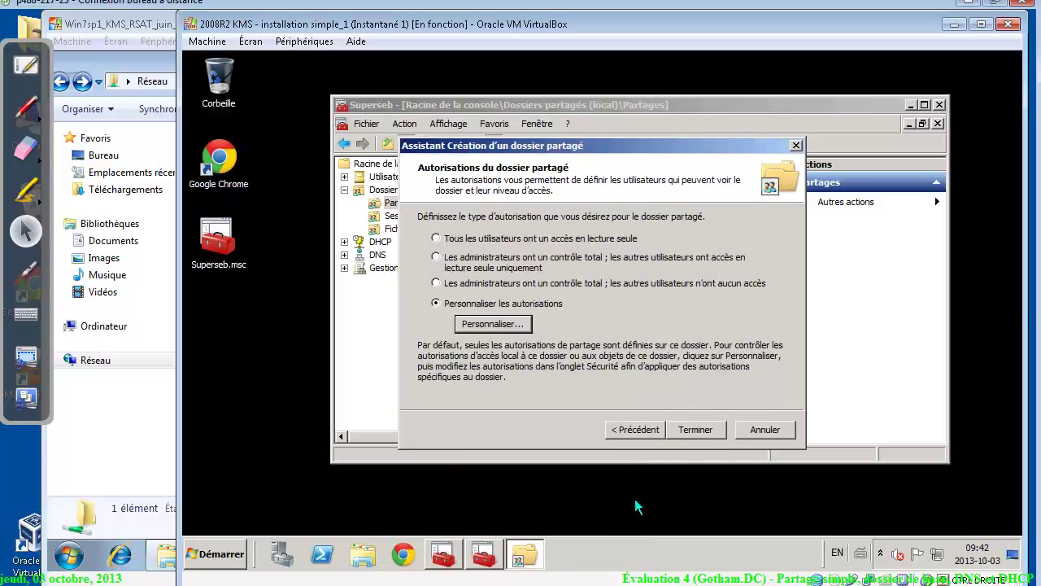
left_click(714, 429)
left_click(705, 427)
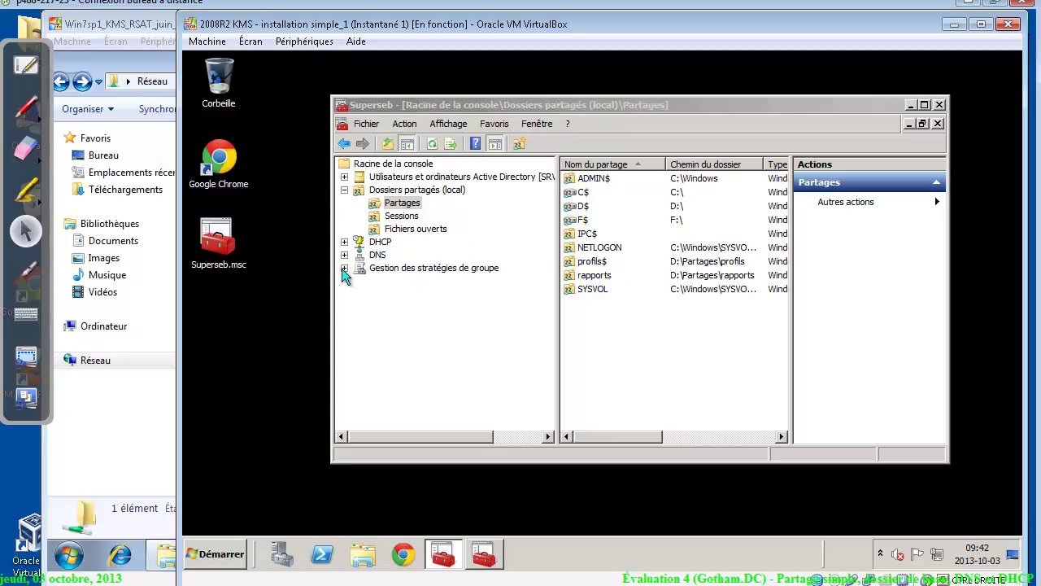
Open the profils$ share's folder and arrange it beside the shared-folders console
left_click(595, 264)
right_click(594, 262)
left_click(611, 273)
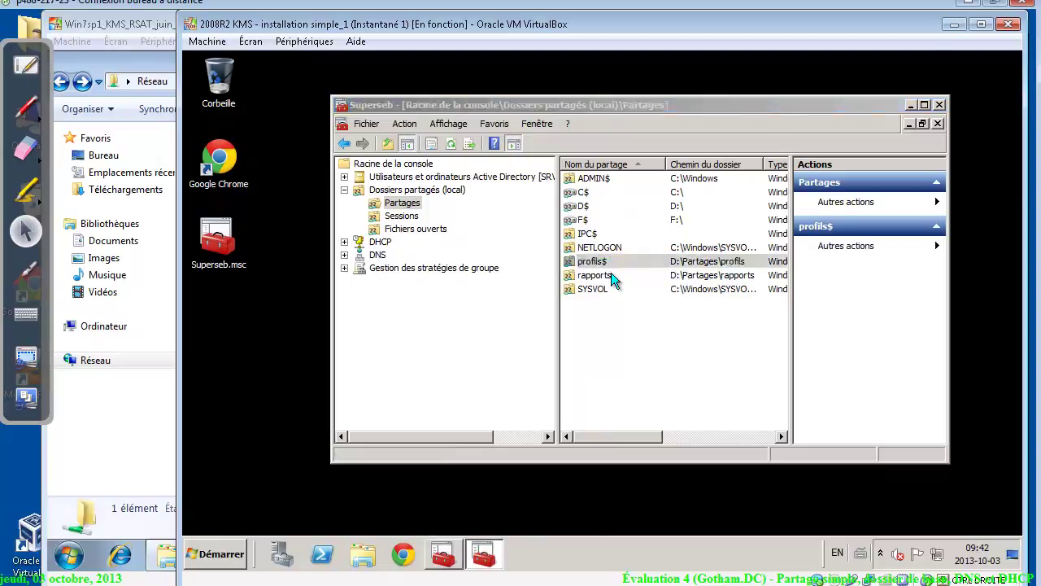
left_click_drag(611, 68, 1021, 108)
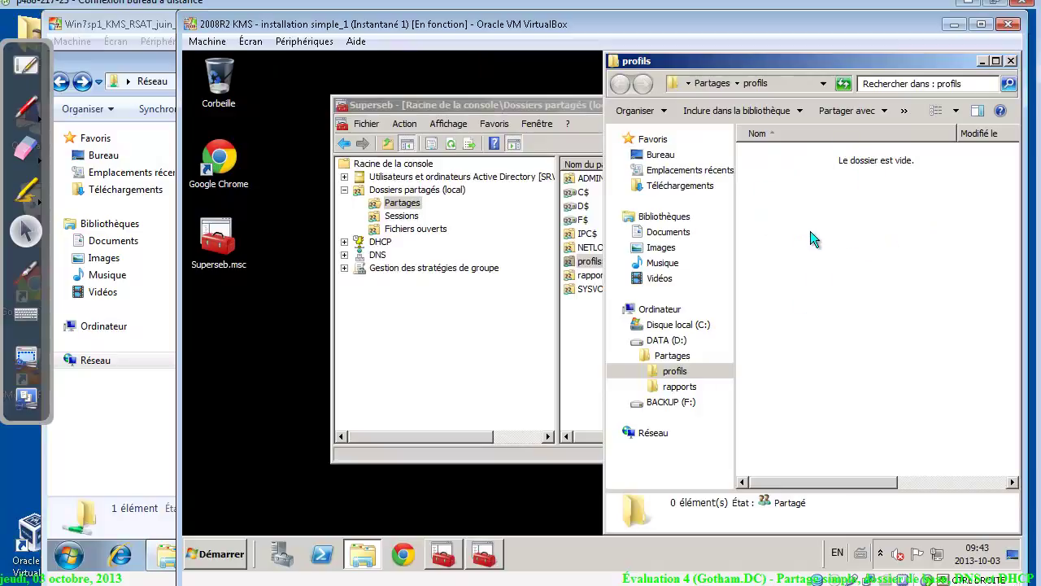
left_click_drag(495, 105, 188, 111)
left_click_drag(346, 106, 463, 84)
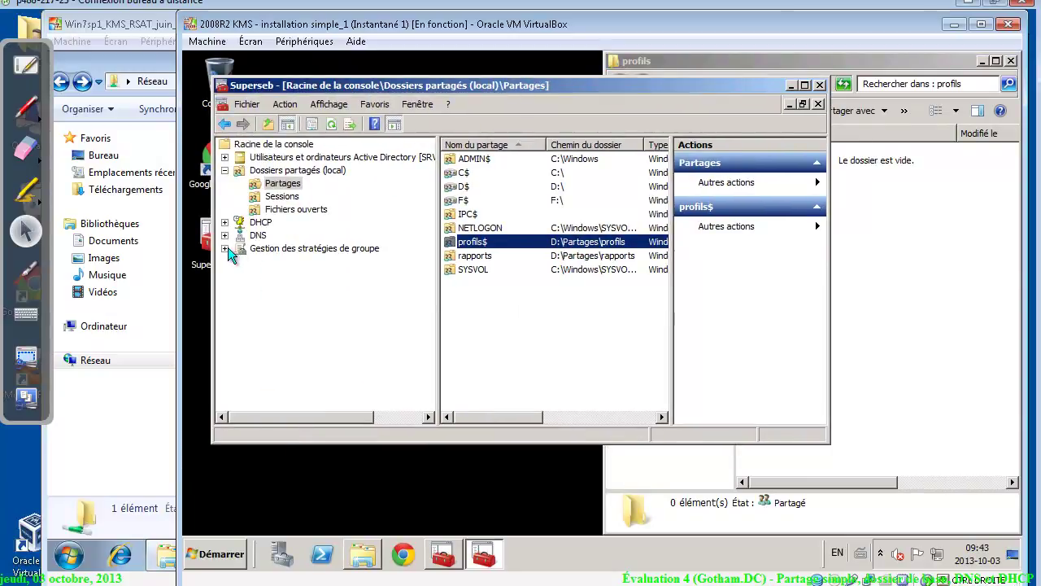
Browse gotham.dc > gotham > OU_bons > OU_users and open the first user's properties
left_click(225, 170)
left_click(225, 157)
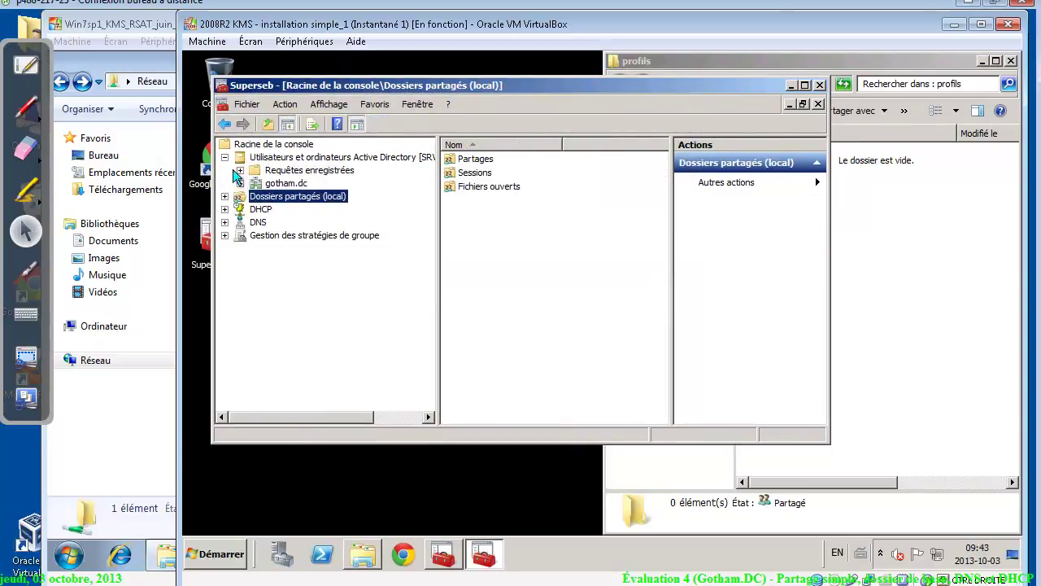
left_click(240, 183)
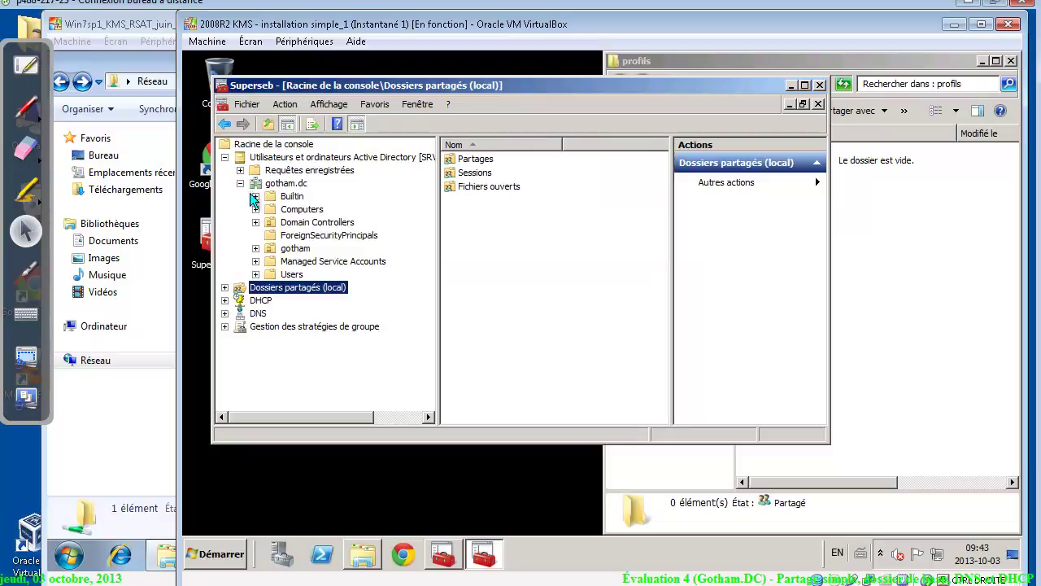
left_click(291, 250)
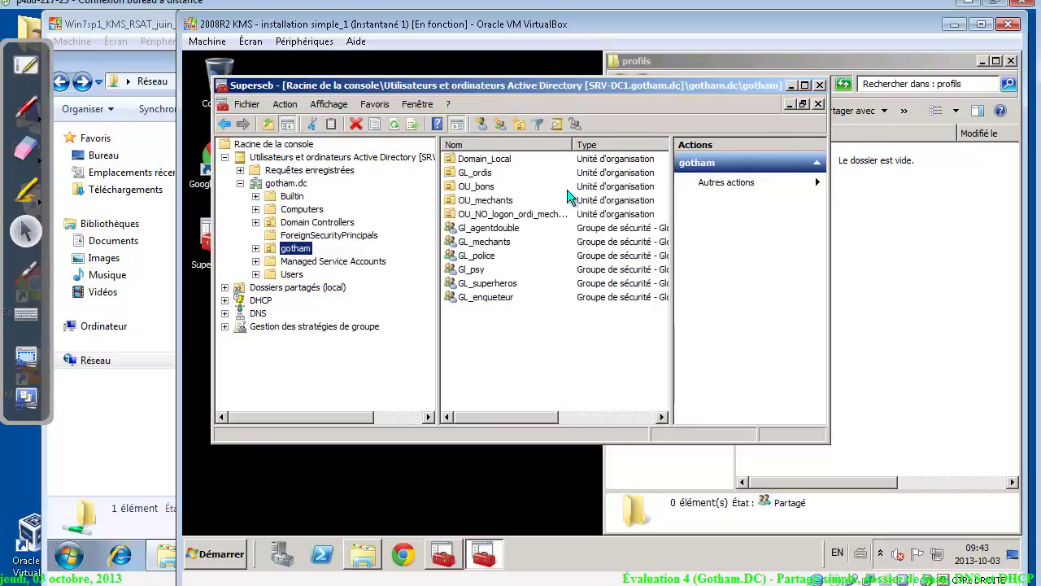
double_click(485, 188)
double_click(487, 174)
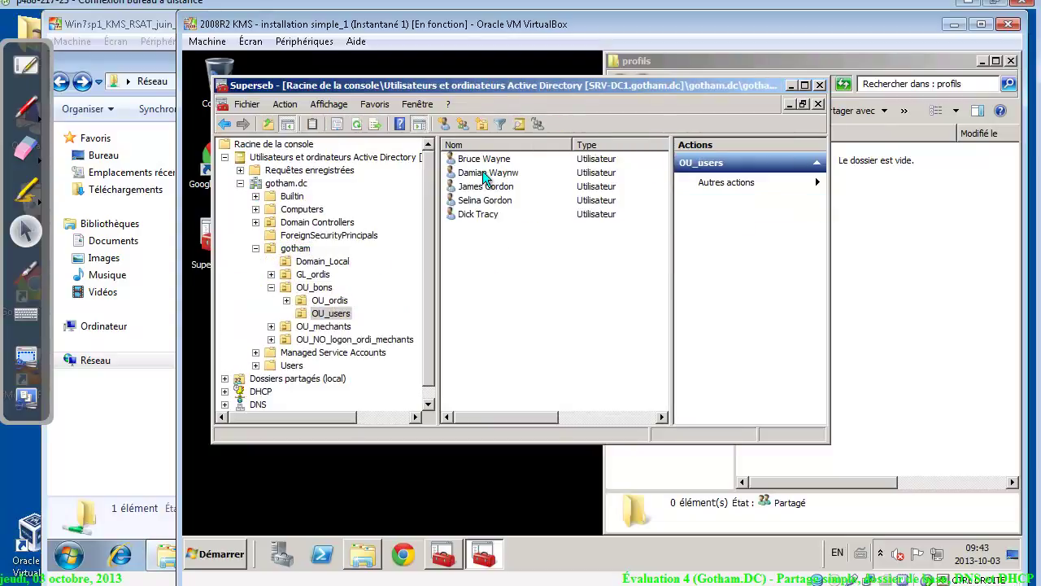
left_click_drag(616, 79, 462, 77)
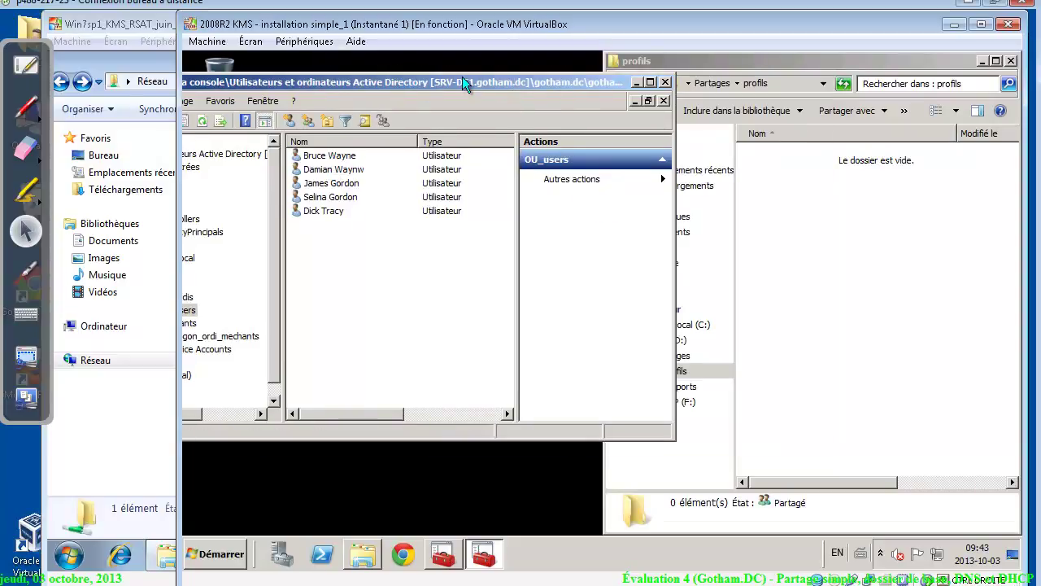
left_click(321, 169)
left_click(319, 155)
right_click(322, 156)
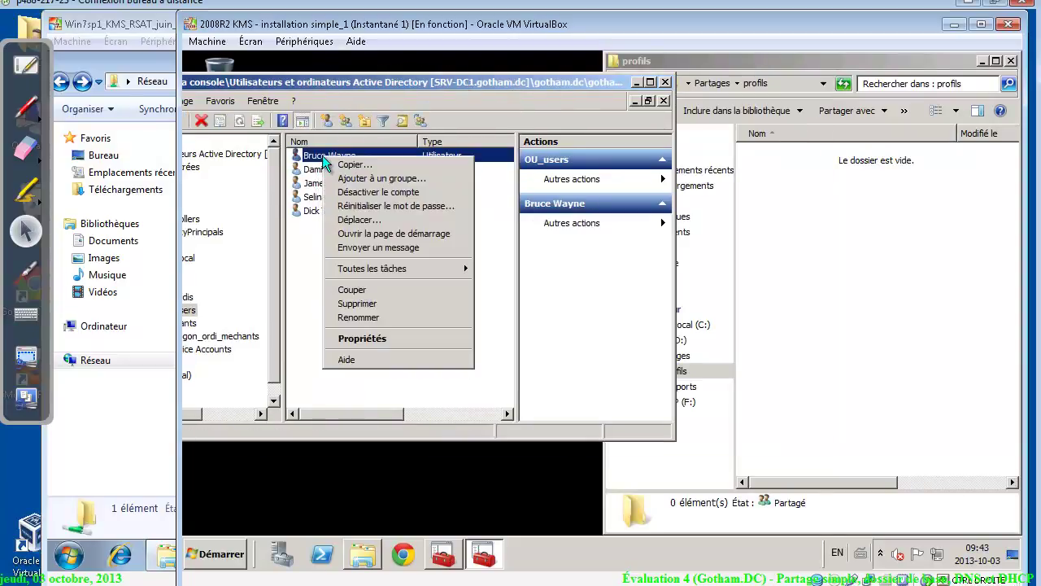
left_click(386, 337)
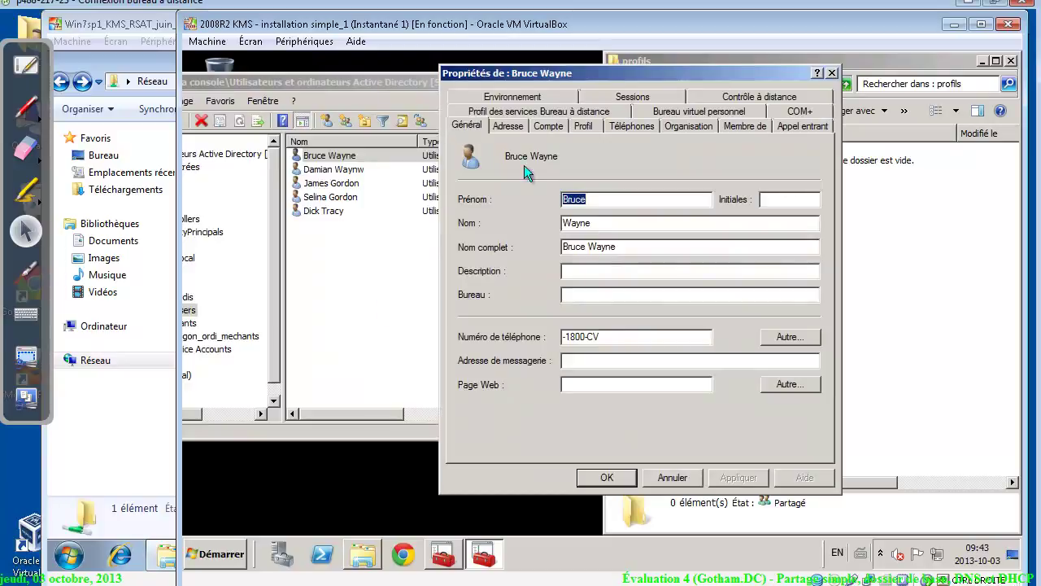
On the Profil tab, set the home folder to connect as network drive U:
left_click(582, 127)
left_click_drag(685, 72, 482, 74)
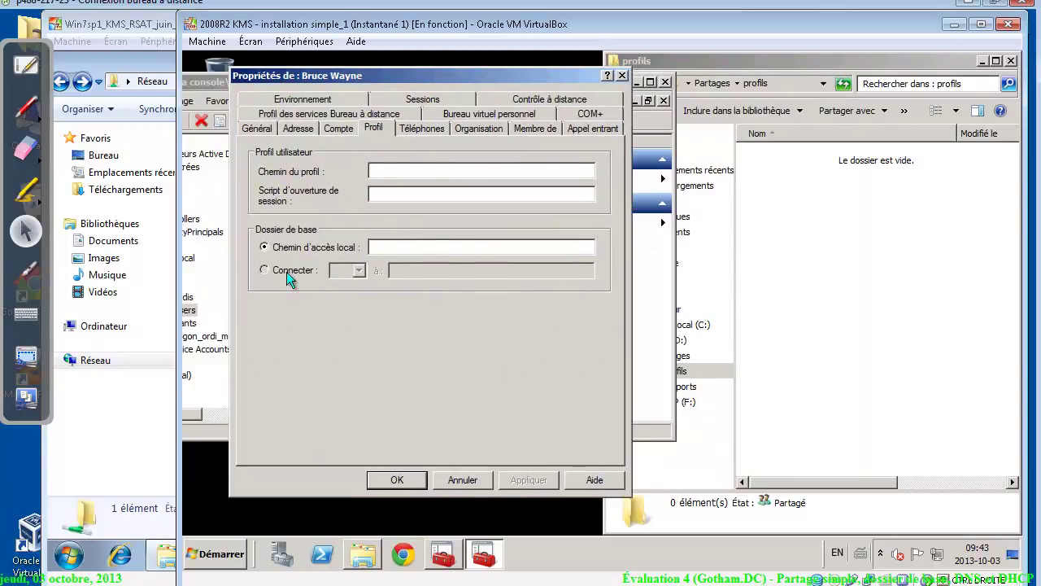
left_click(286, 272)
left_click(358, 272)
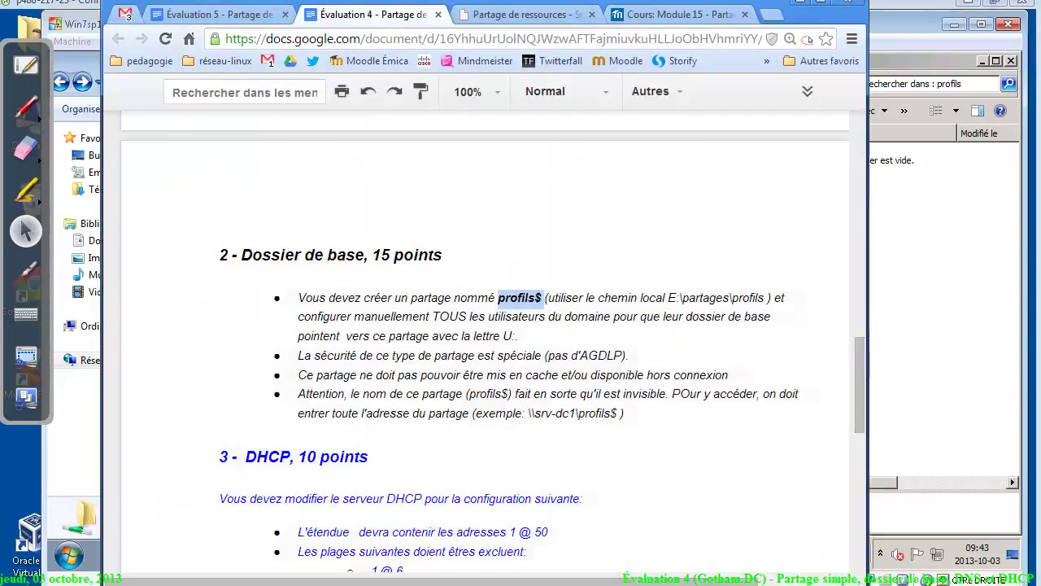
left_click_drag(498, 335, 509, 335)
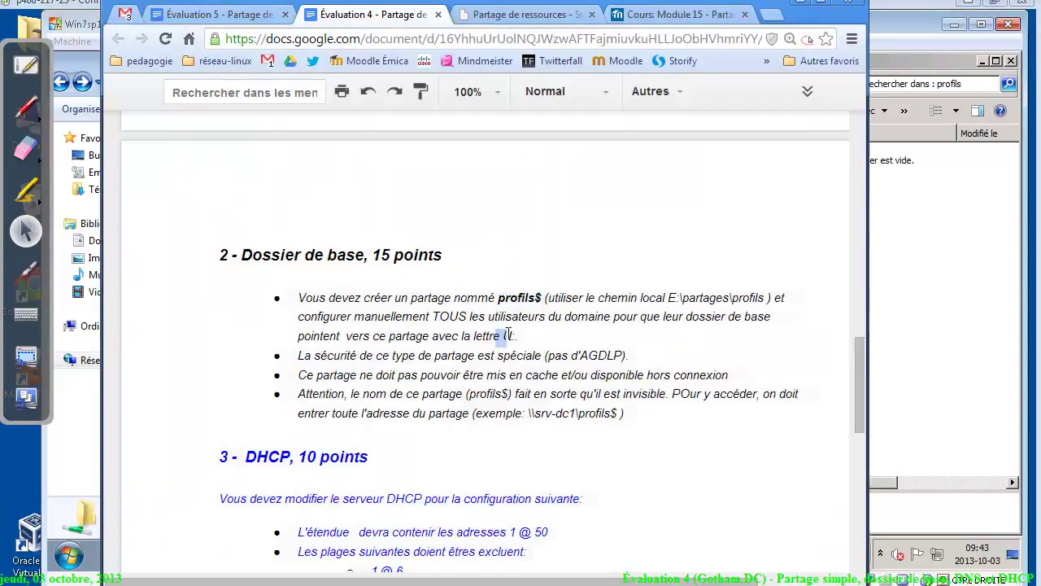
left_click(100, 433)
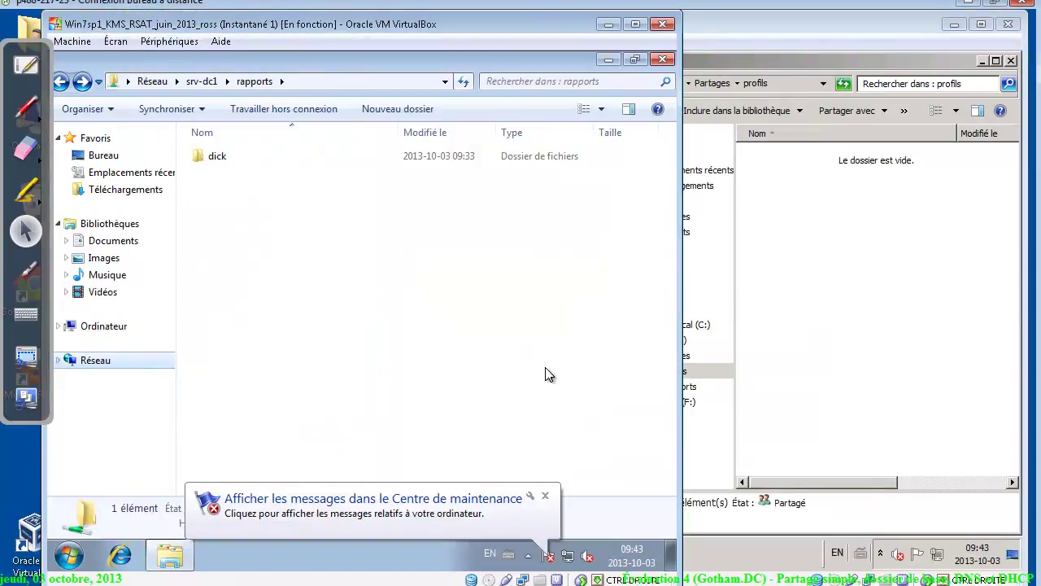
left_click(848, 244)
left_click(358, 271)
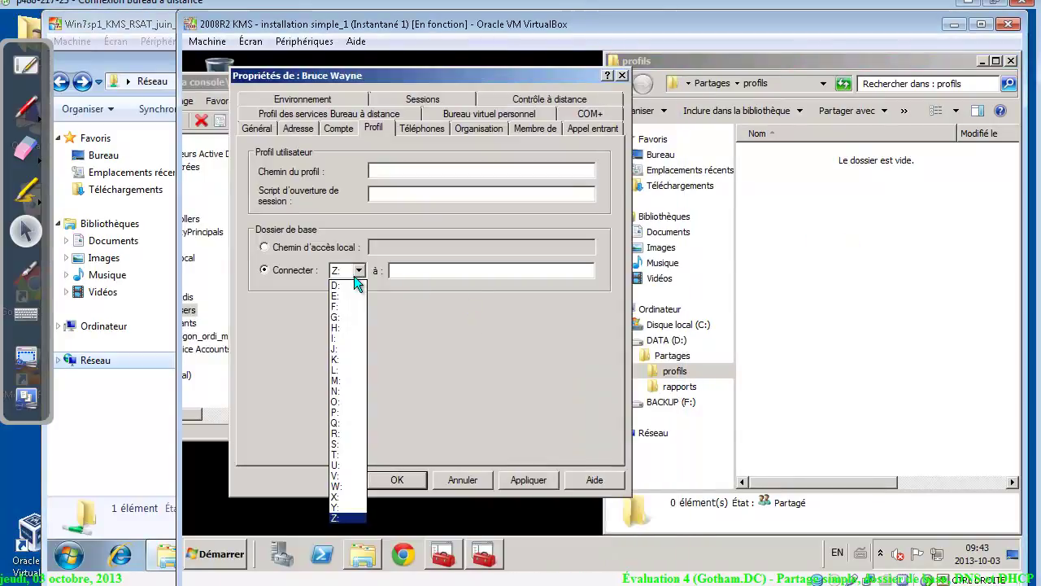
left_click(348, 465)
Start typing the \\srv-dc1\profils$ path into the home folder Connecter à field
left_click(443, 270)
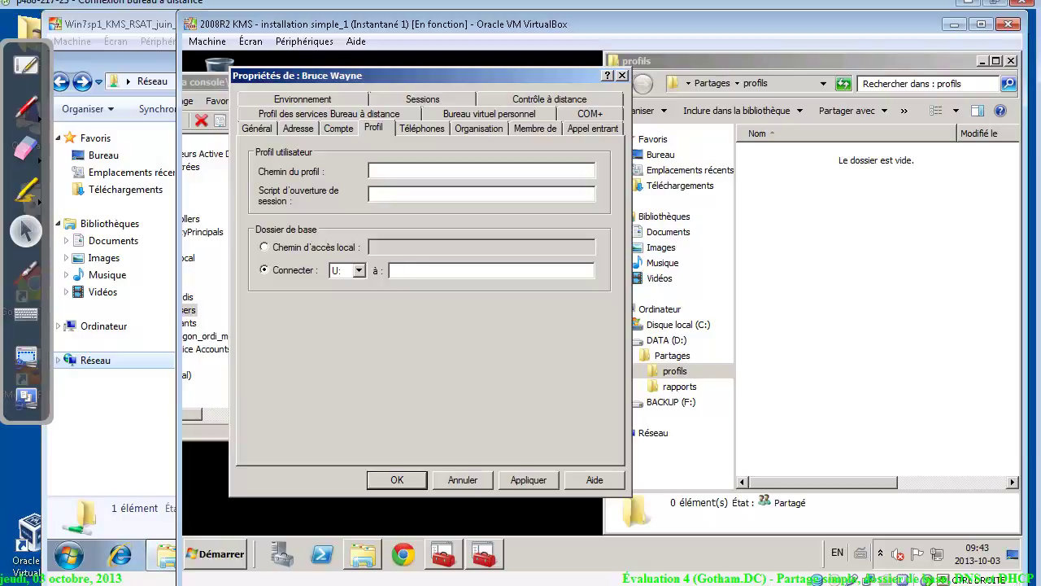
type("\\\\")
type("rv-dc1\\profils$")
key("BackSpace")
key("BackSpace")
key("BackSpace")
key("BackSpace")
key("BackSpace")
key("BackSpace")
key("BackSpace")
key("BackSpace")
key("BackSpace")
key("BackSpace")
key("BackSpace")
key("BackSpace")
key("BackSpace")
key("BackSpace")
key("BackSpace")
Open \\srv-dc1\profils$ from Start search, copy its address, and close the window
left_click(227, 555)
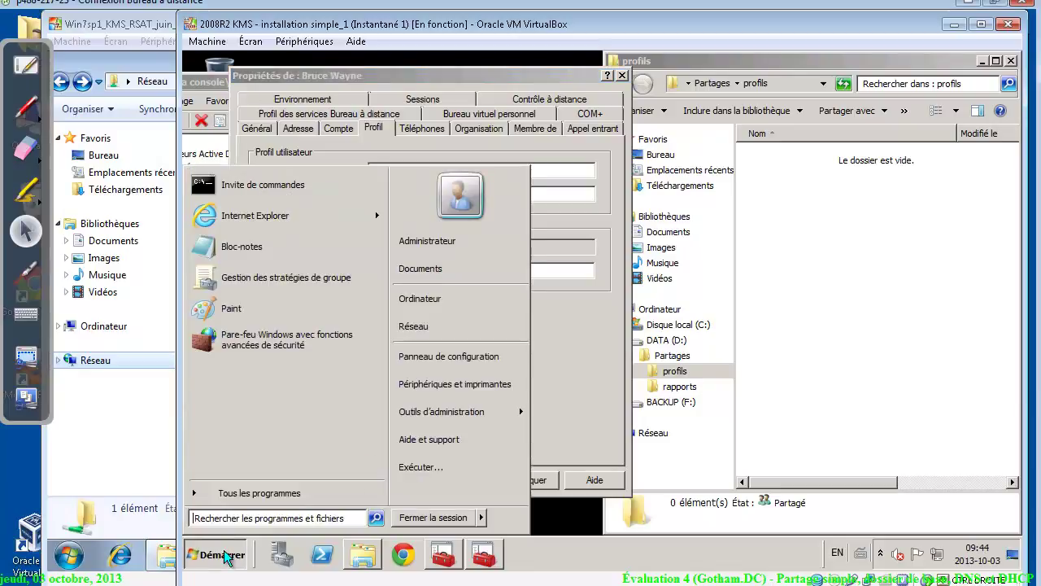
type("\\\\")
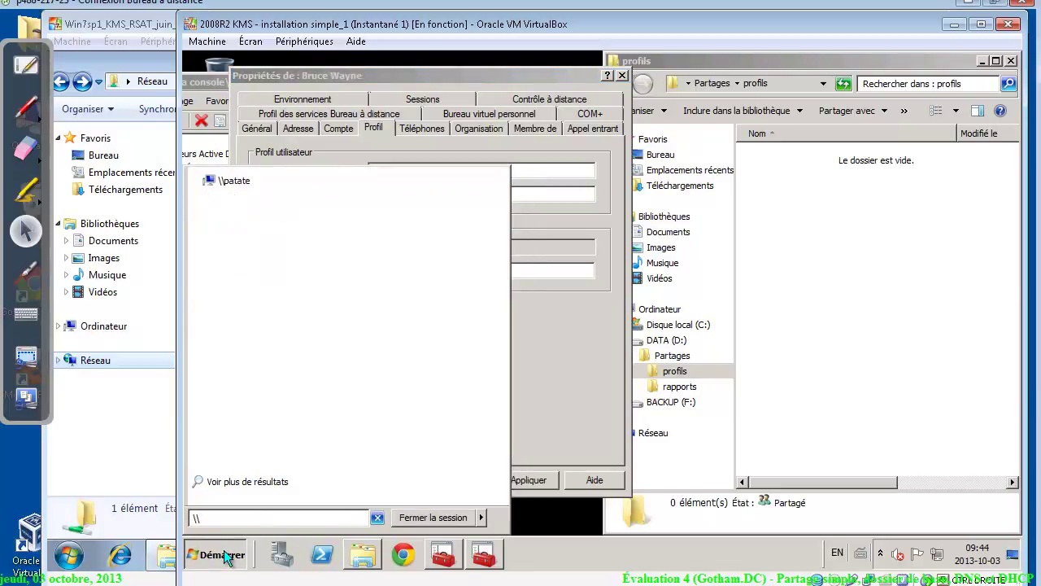
type("srv-dc1")
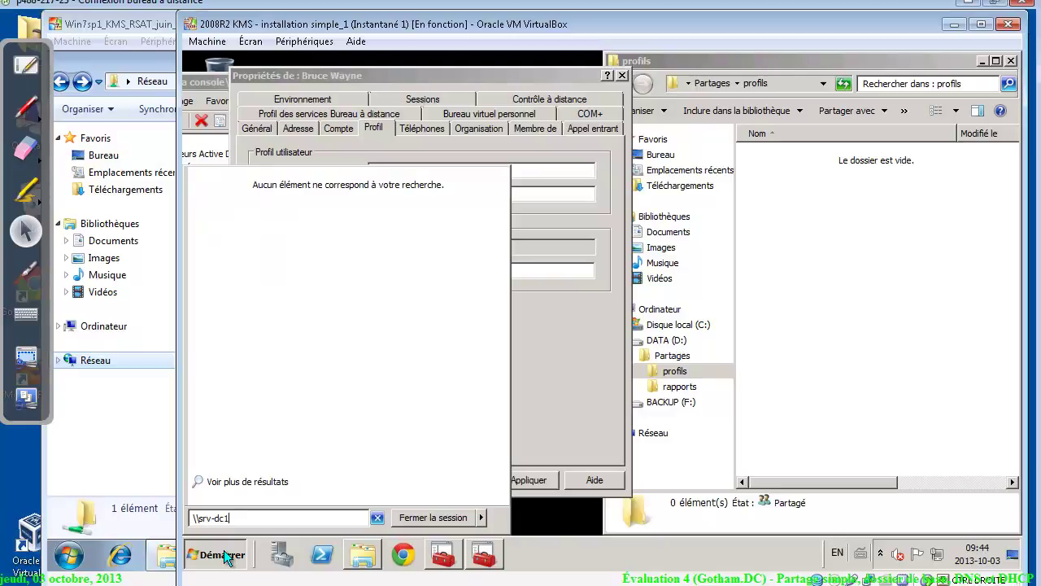
type("\\")
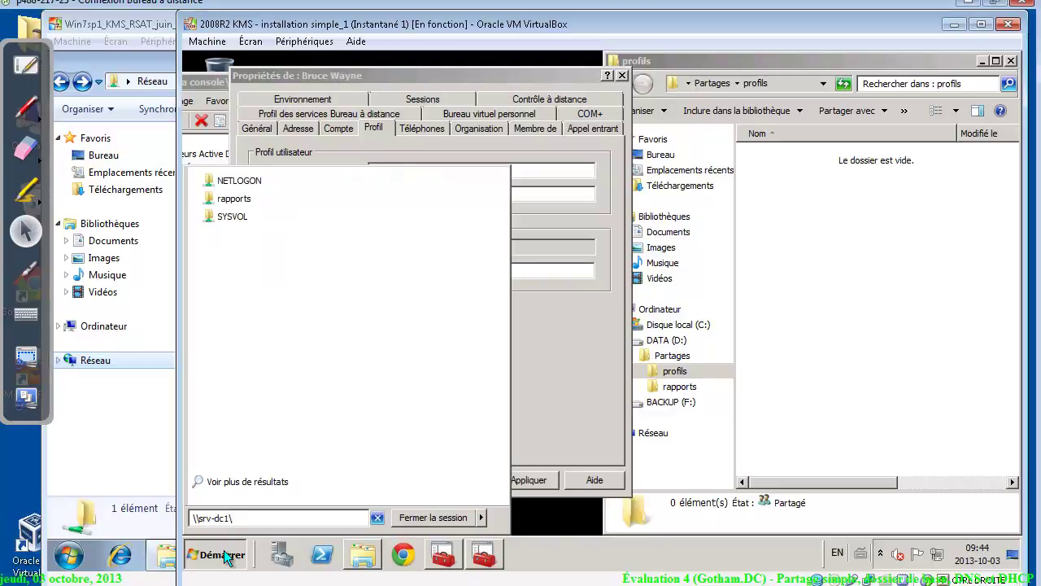
type("profils$")
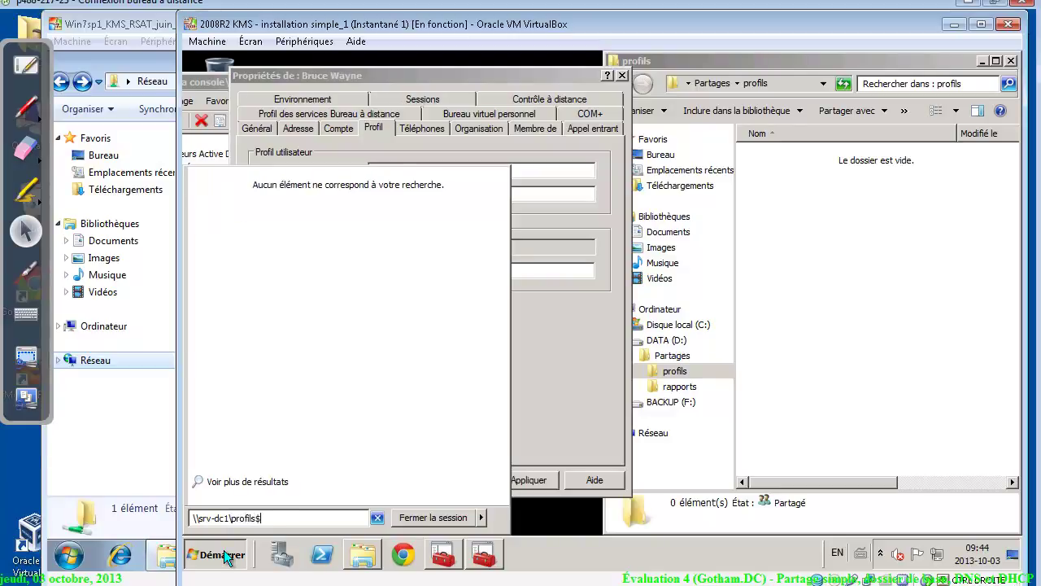
key("Return")
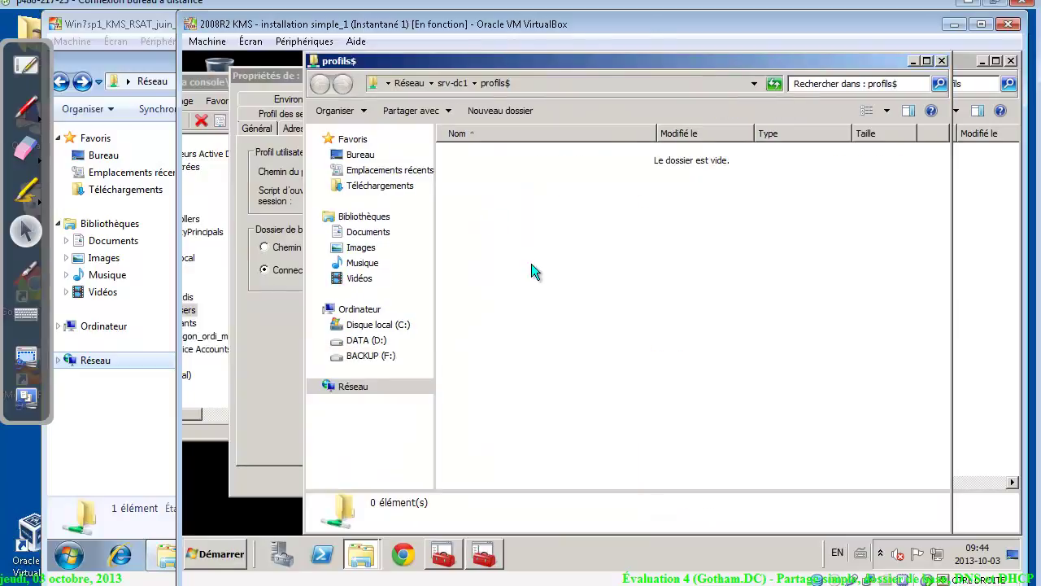
left_click(563, 85)
key("ctrl+c")
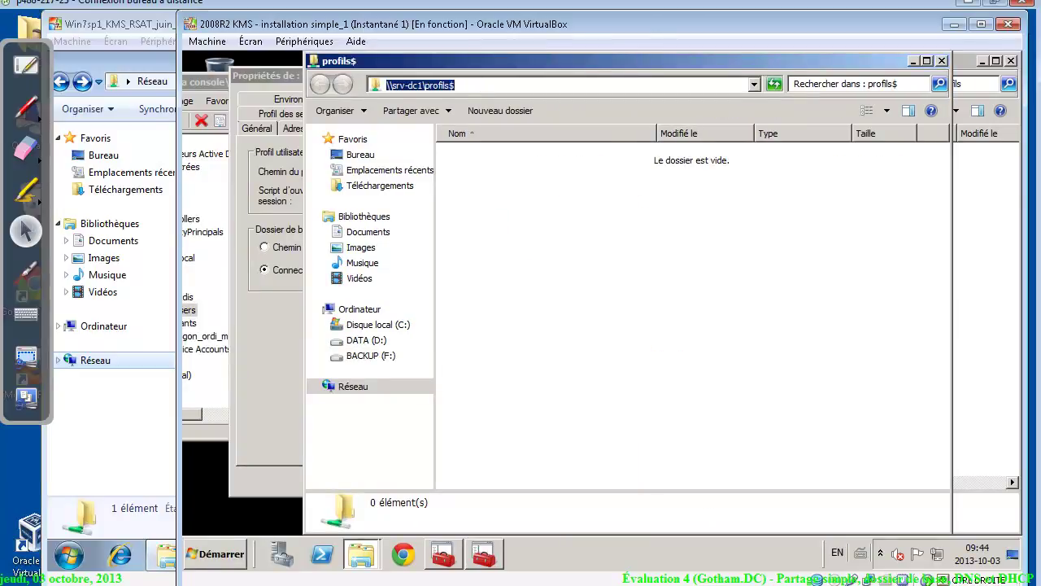
left_click(942, 61)
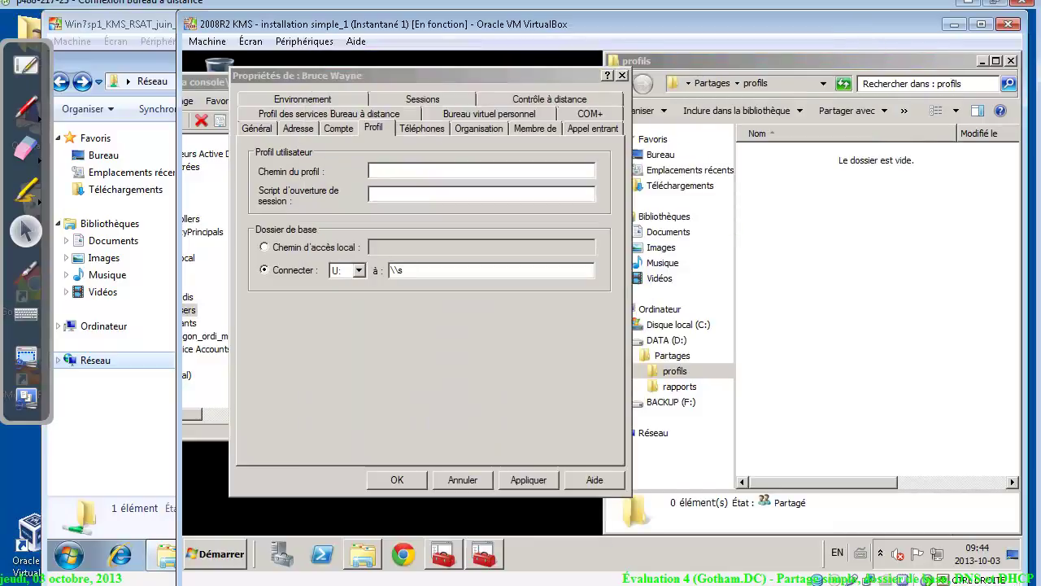
Set the home folder path to \\srv-dc1\profils$\%username% and apply it
key("ctrl+v")
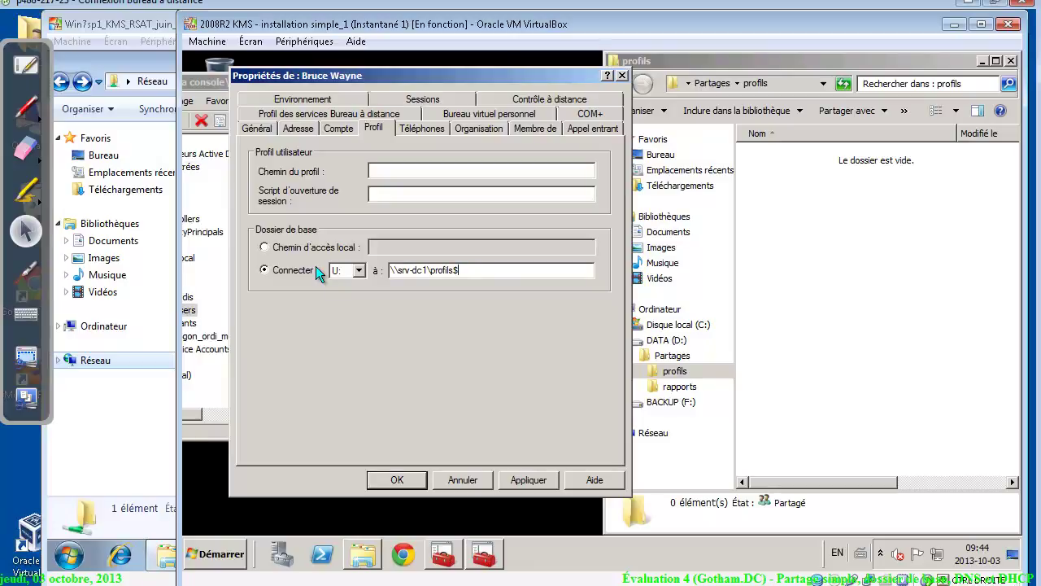
type("\\")
type("%usernam")
type("we")
type("e%")
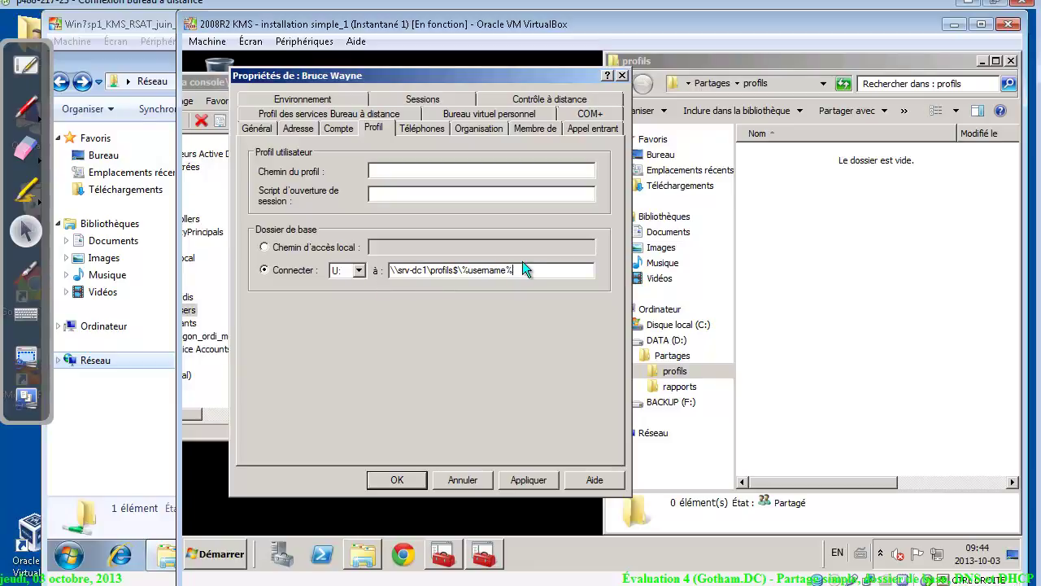
left_click_drag(514, 270, 391, 270)
key("ctrl+c")
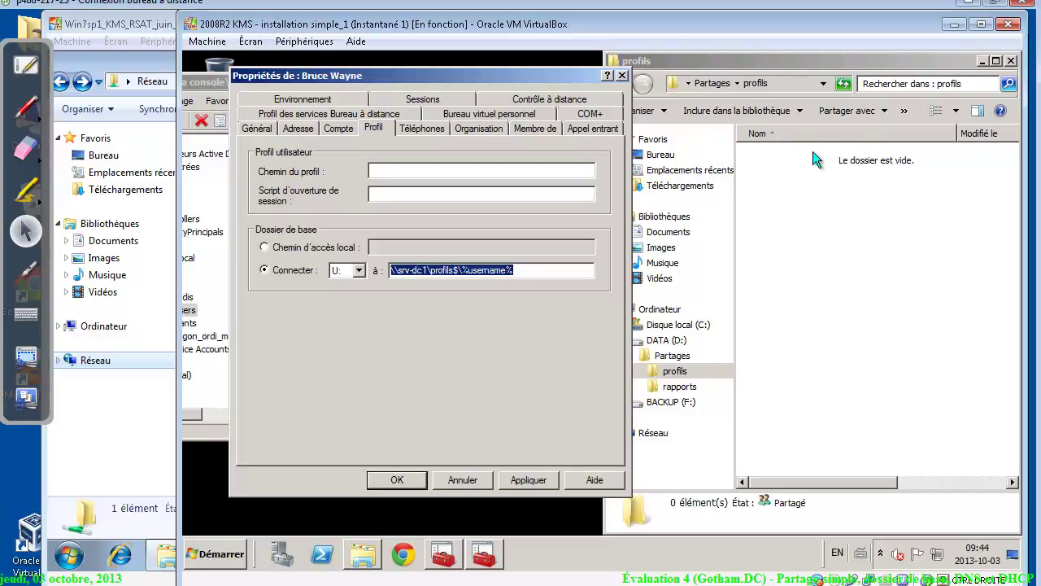
left_click(535, 478)
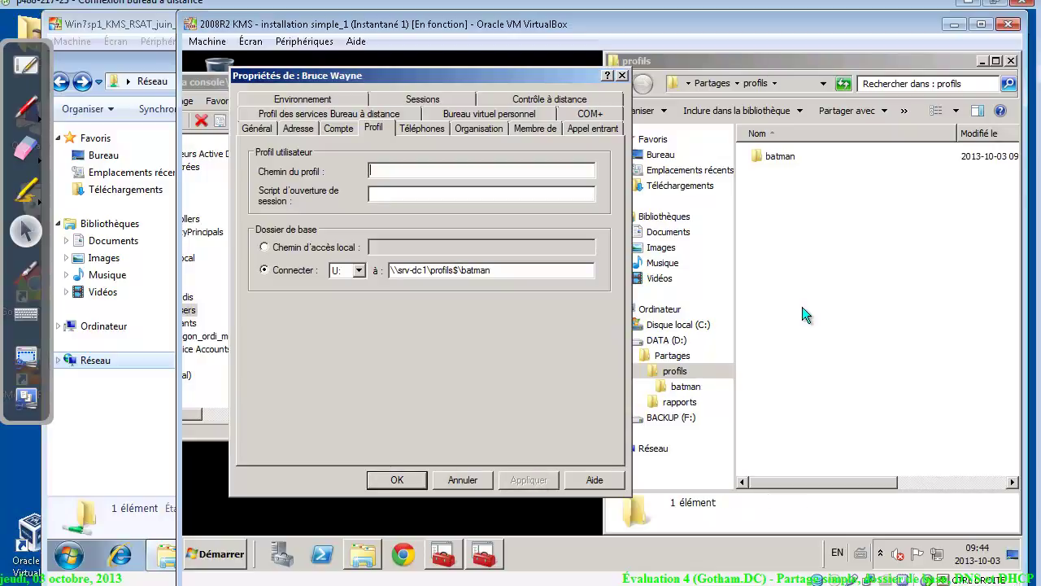
Inspect the new batman folder's security entries for Système, the user, and Administrateurs
right_click(778, 160)
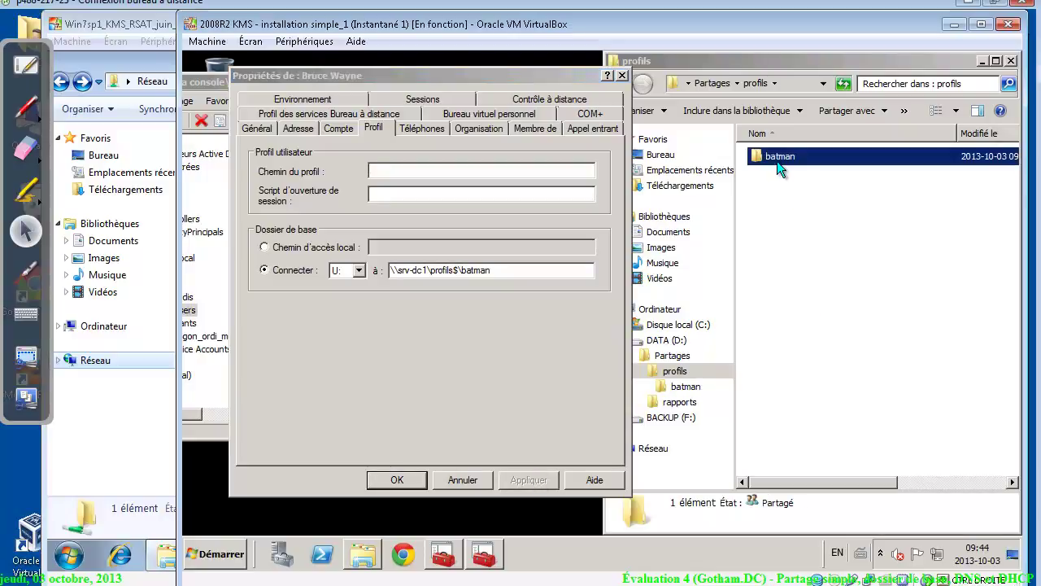
left_click(817, 358)
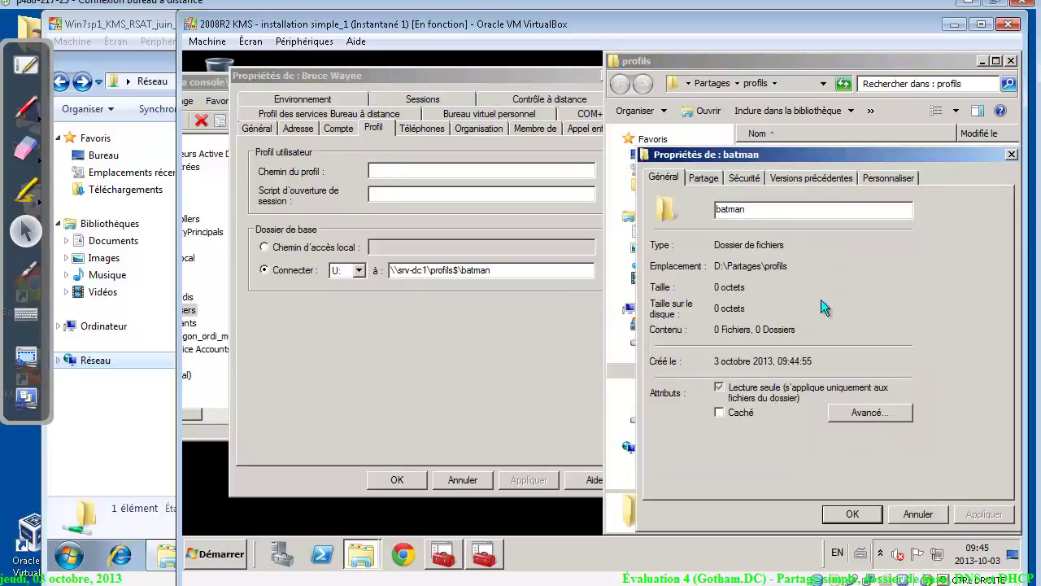
left_click(745, 177)
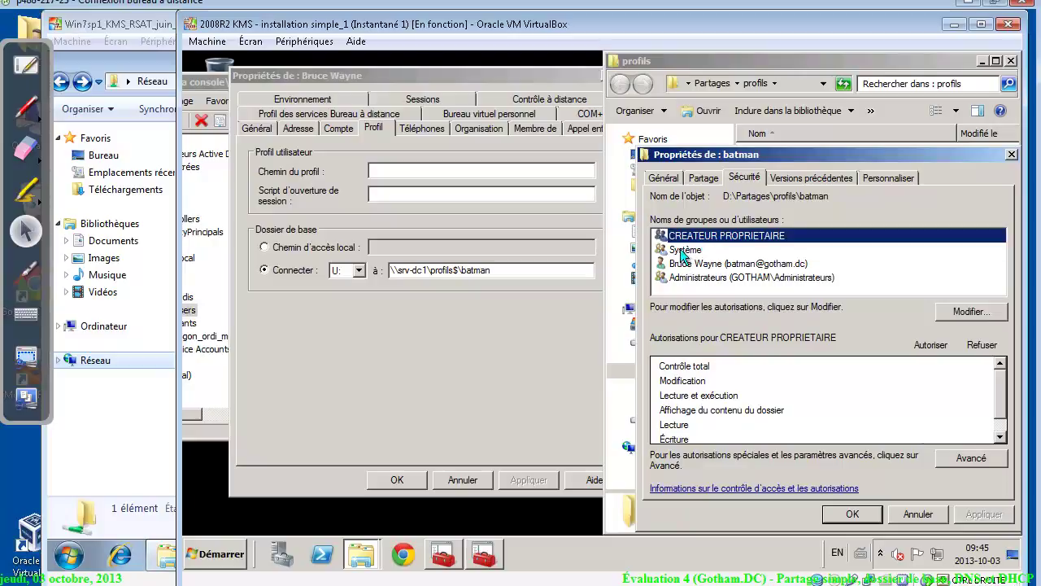
left_click(686, 250)
left_click(690, 264)
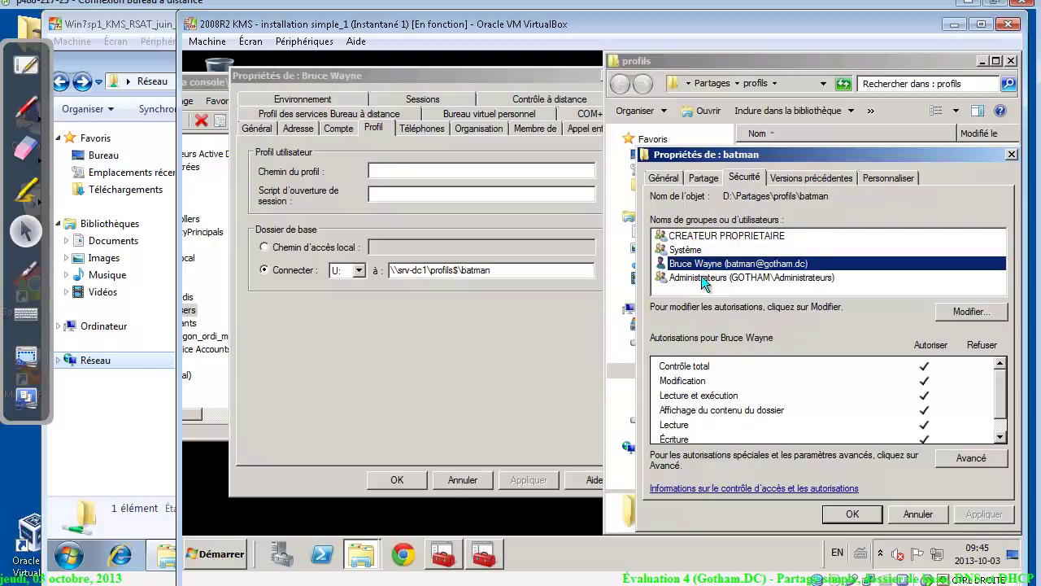
left_click(705, 278)
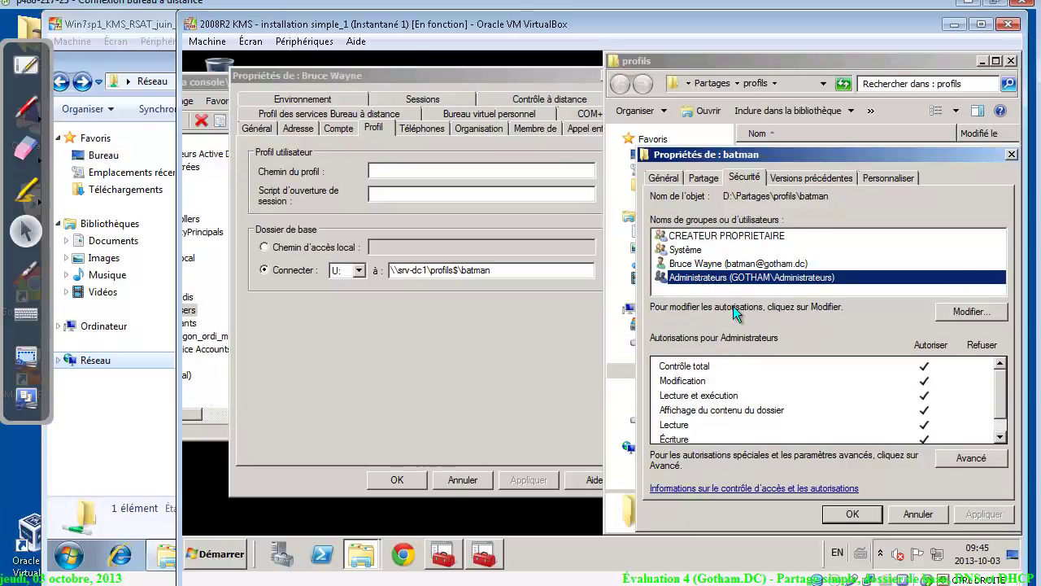
Cancel the batman folder properties and confirm the user's account properties with OK
left_click(911, 519)
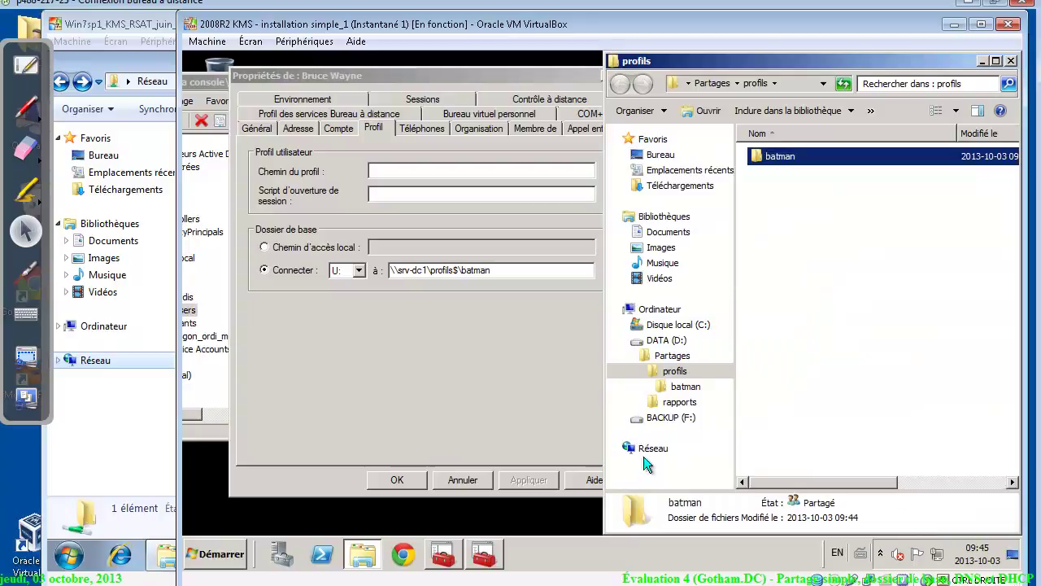
left_click(416, 461)
left_click(397, 479)
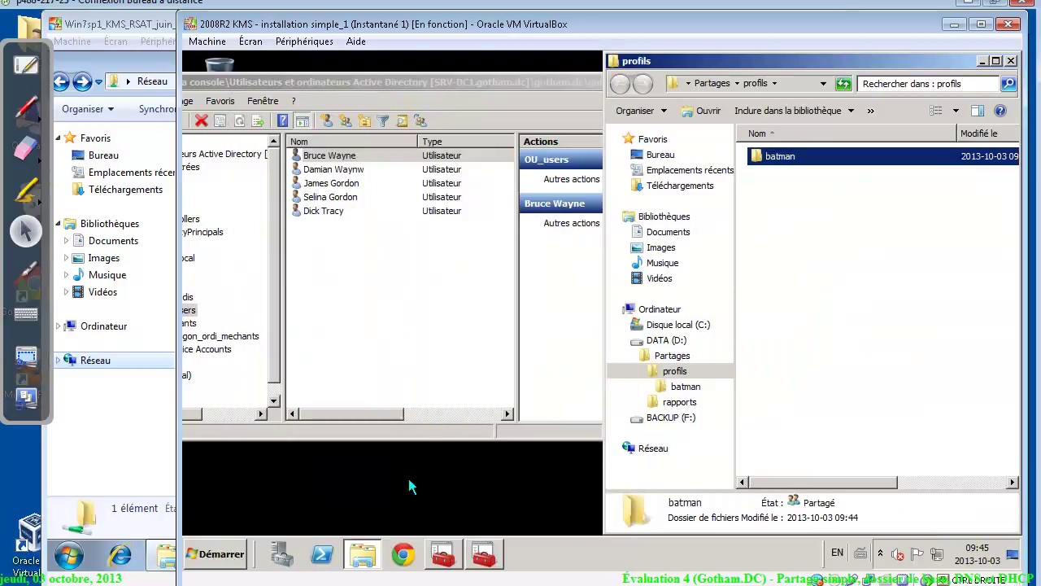
Open the next user's Profil tab and paste \\srv-dc1\profils$\%username% as the home folder path
right_click(330, 168)
left_click(404, 350)
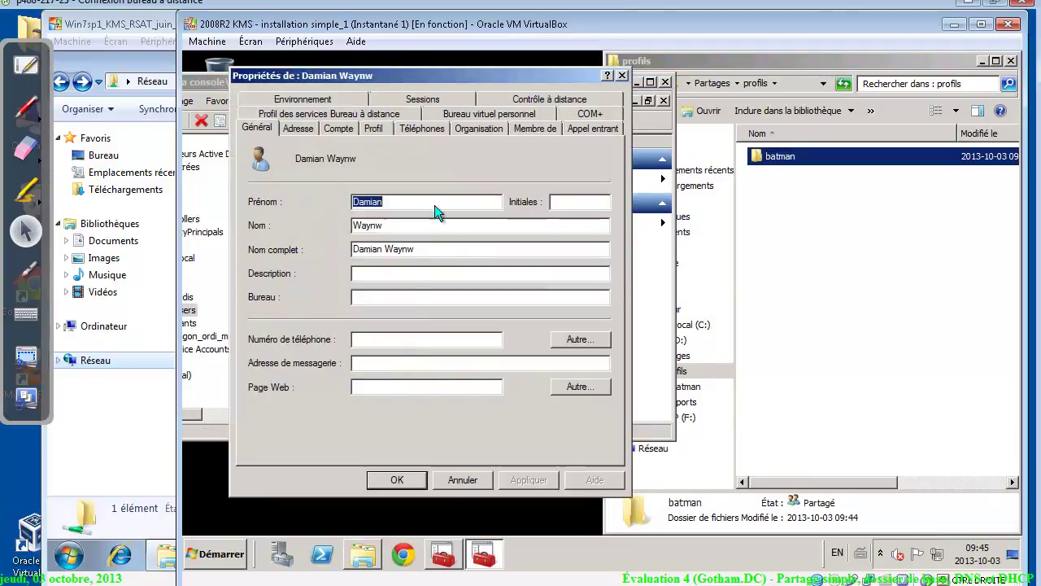
left_click(383, 125)
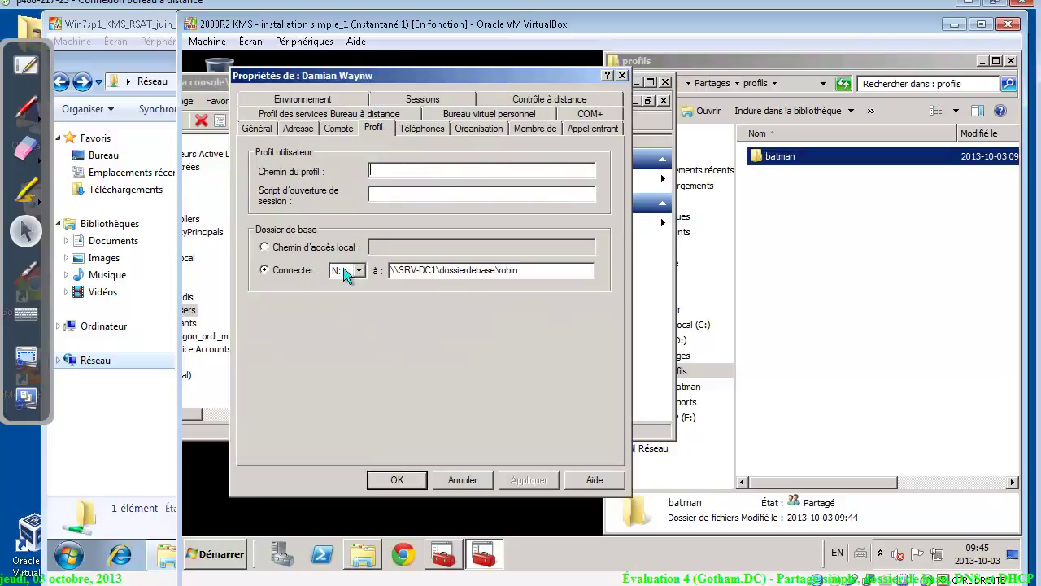
key("ctrl+a")
key("ctrl+v")
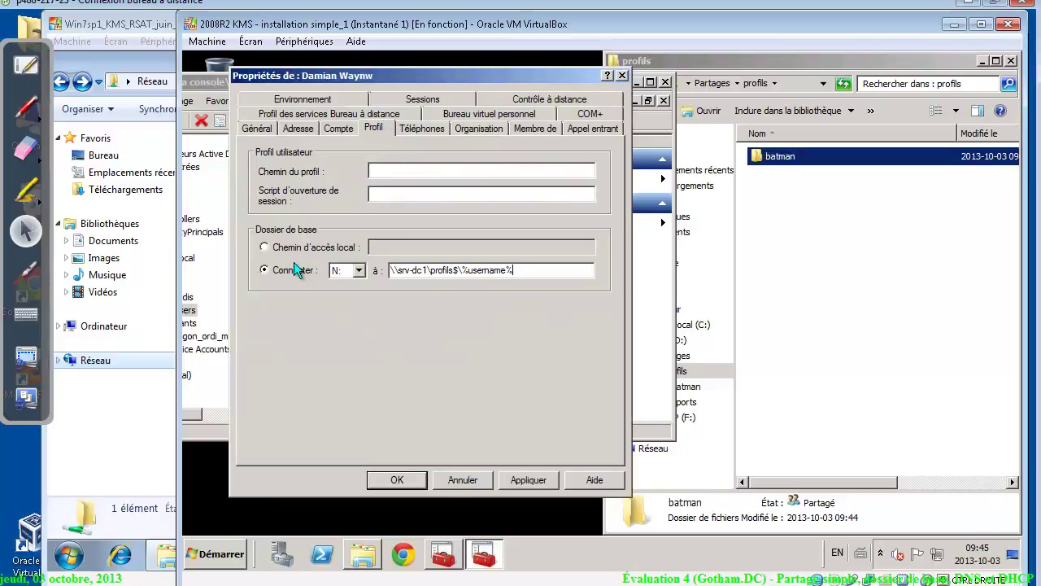
Choose U: as the home drive letter, apply, and confirm the user's properties
left_click(357, 270)
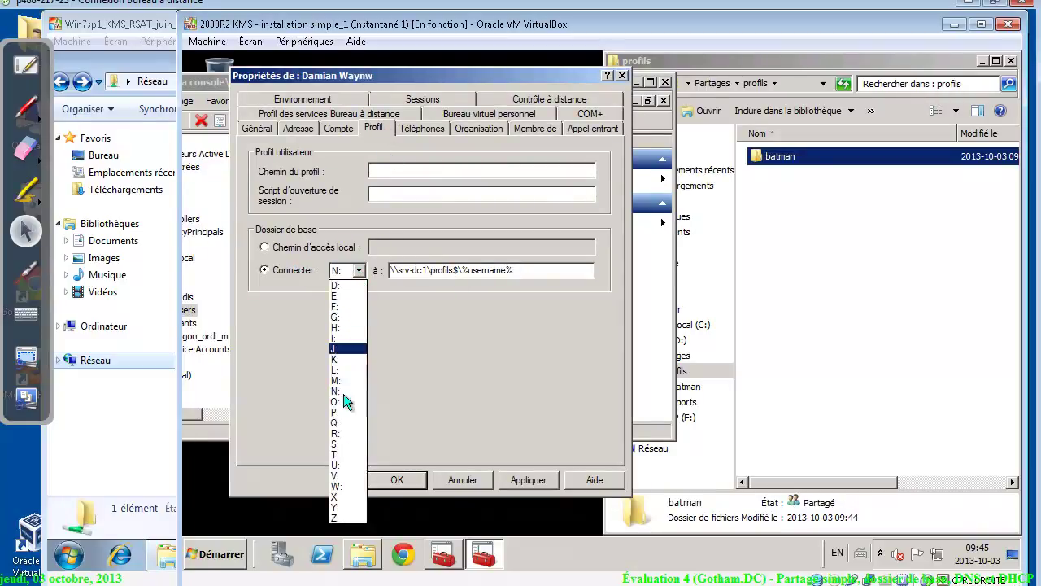
left_click(346, 463)
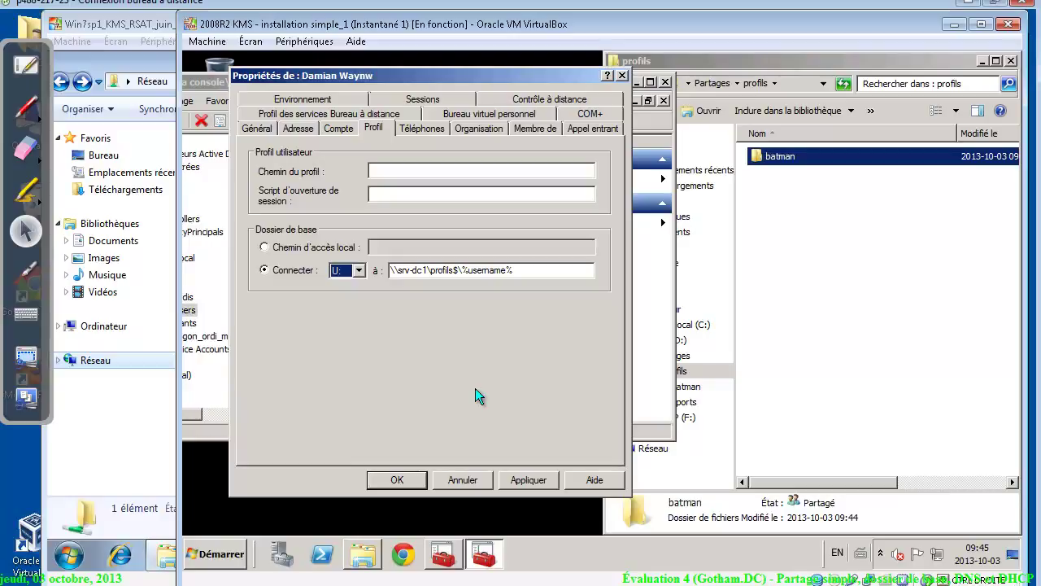
left_click(532, 480)
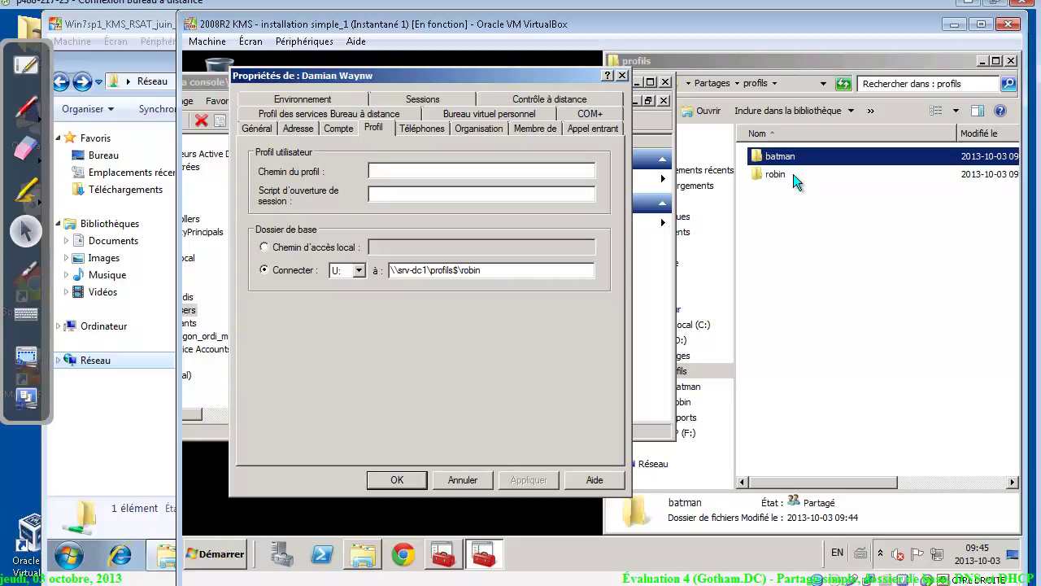
left_click(396, 479)
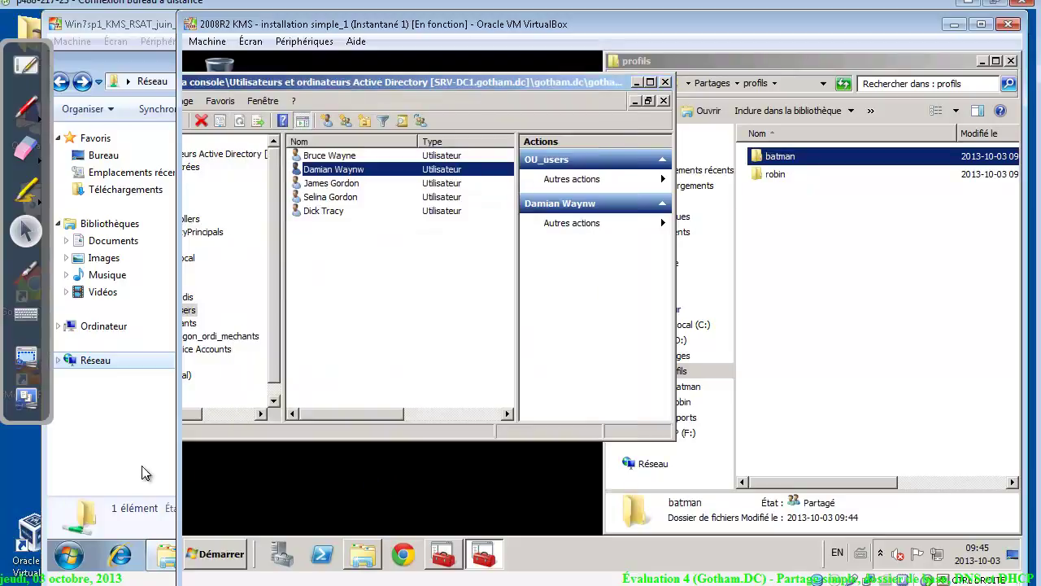
Log off the Windows 7 client and sign back in as the domain user via Ctrl-Alt-Suppr
left_click(110, 470)
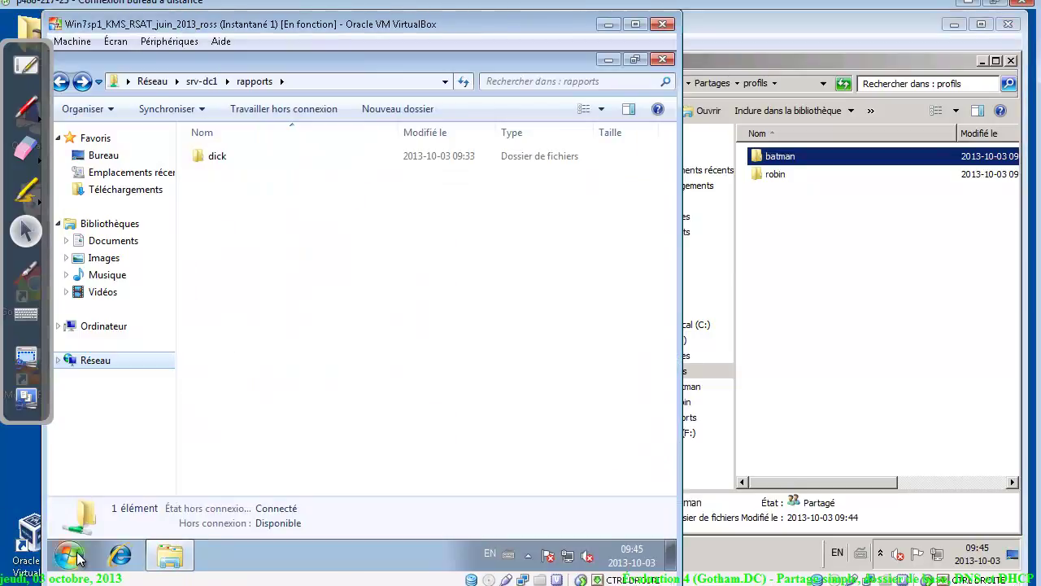
left_click(69, 555)
mouse_move(386, 508)
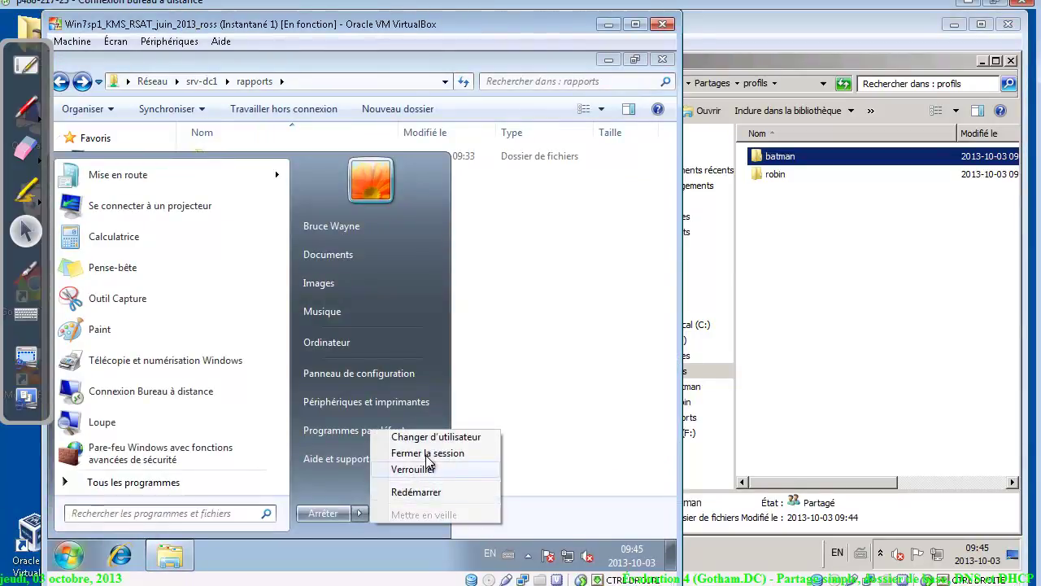
left_click(427, 453)
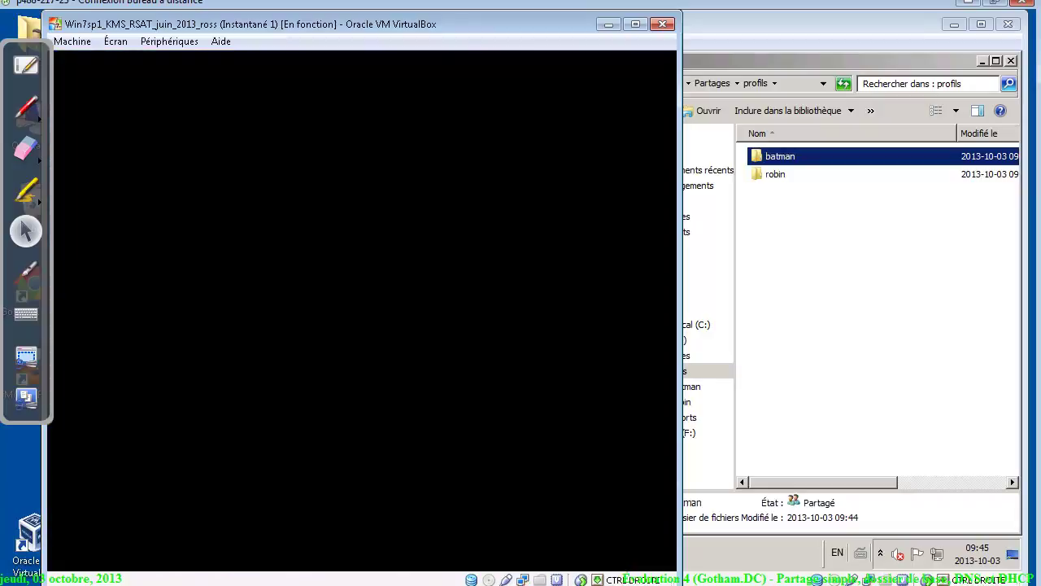
left_click(80, 41)
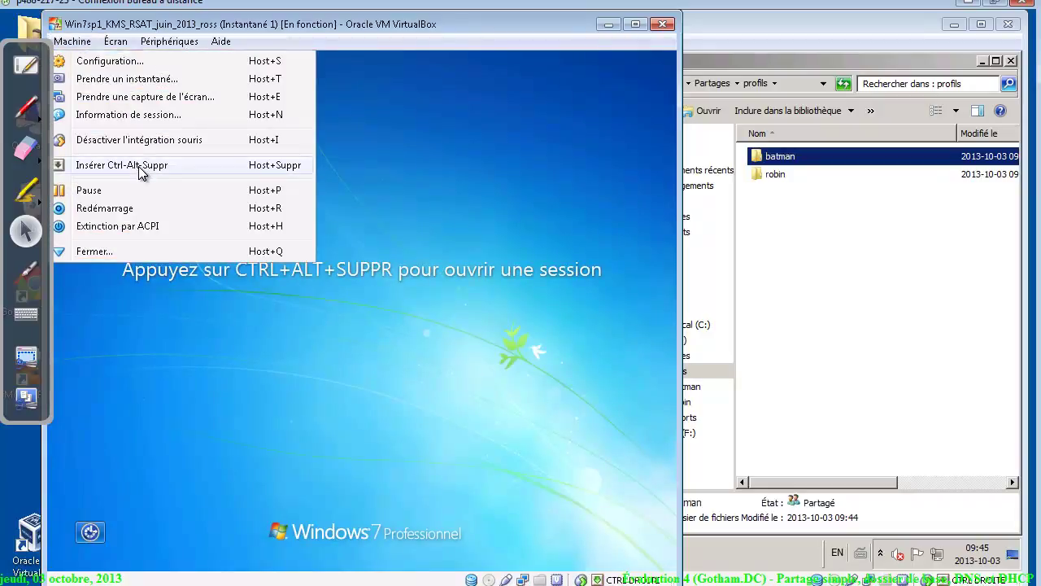
left_click(142, 167)
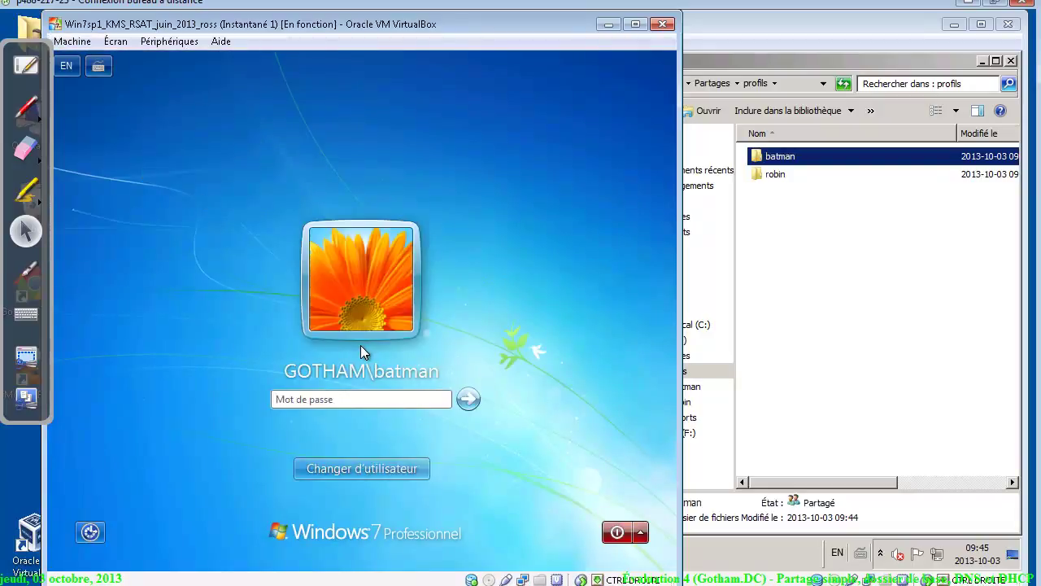
type("••••••••")
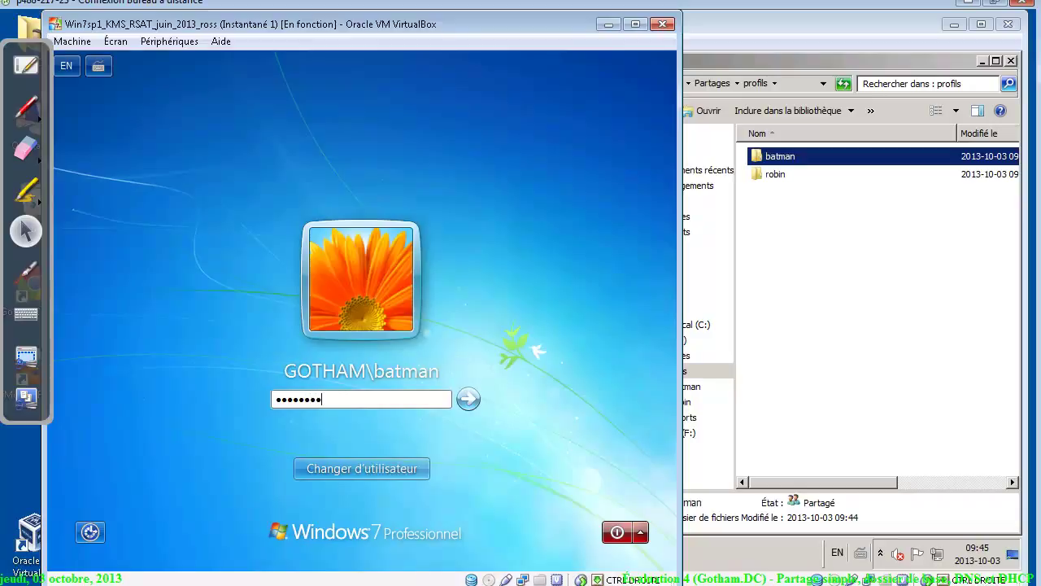
key("Return")
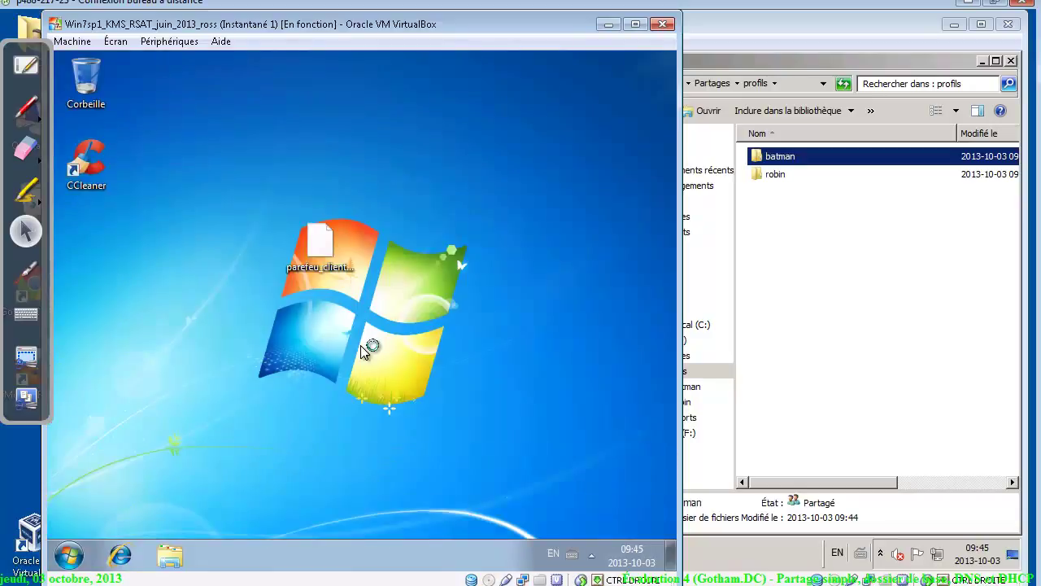
Open Ordinateur and the U: drive to confirm it maps to an empty profils$ folder
left_click(70, 554)
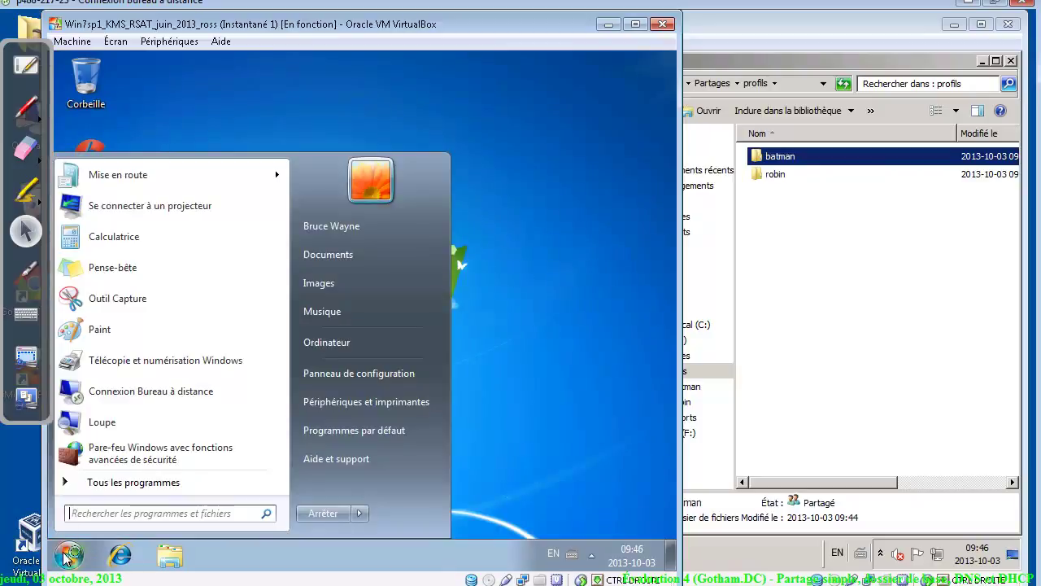
left_click(347, 343)
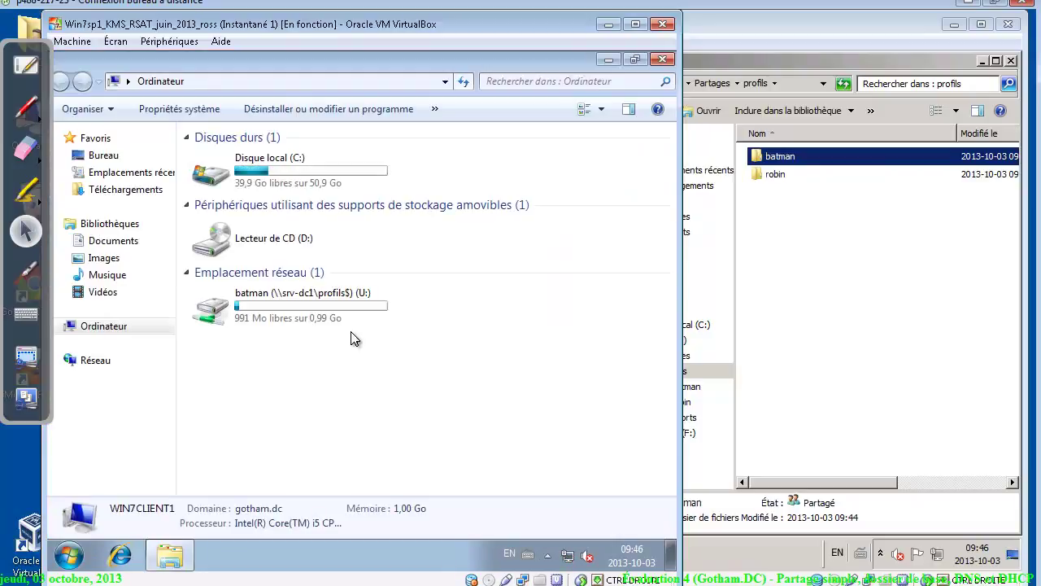
left_click(275, 299)
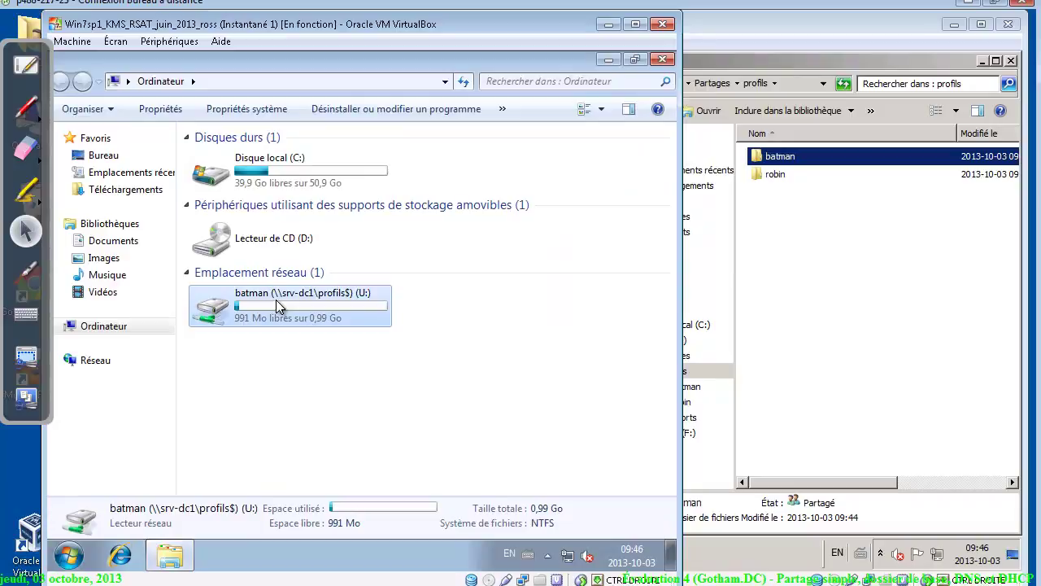
double_click(276, 299)
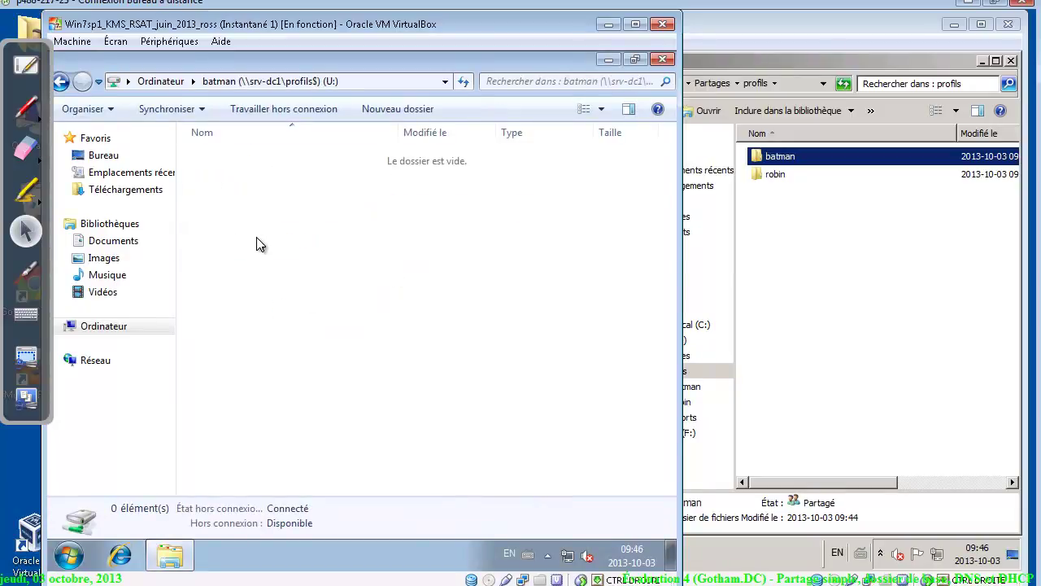
left_click(849, 179)
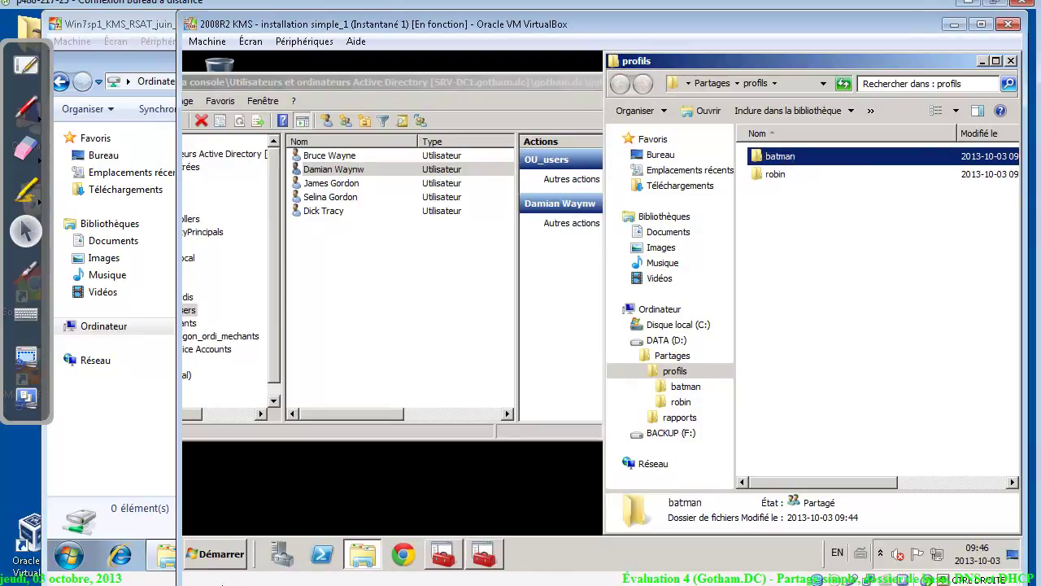
Review the DHCP section of the assignment in Google Docs, highlighting the '@ 50' scope range requirement
key("alt+Tab")
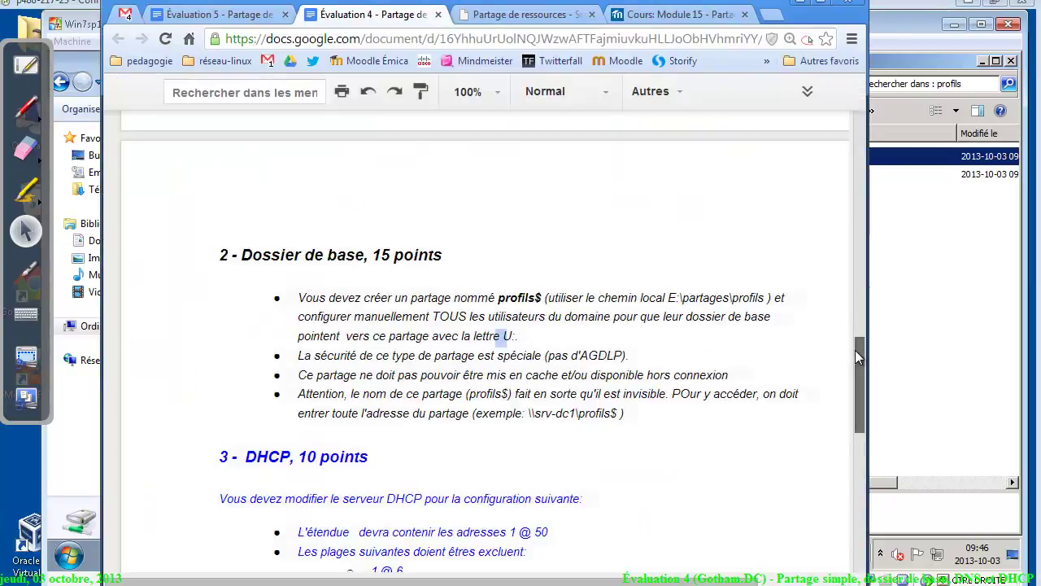
left_click_drag(855, 350, 866, 397)
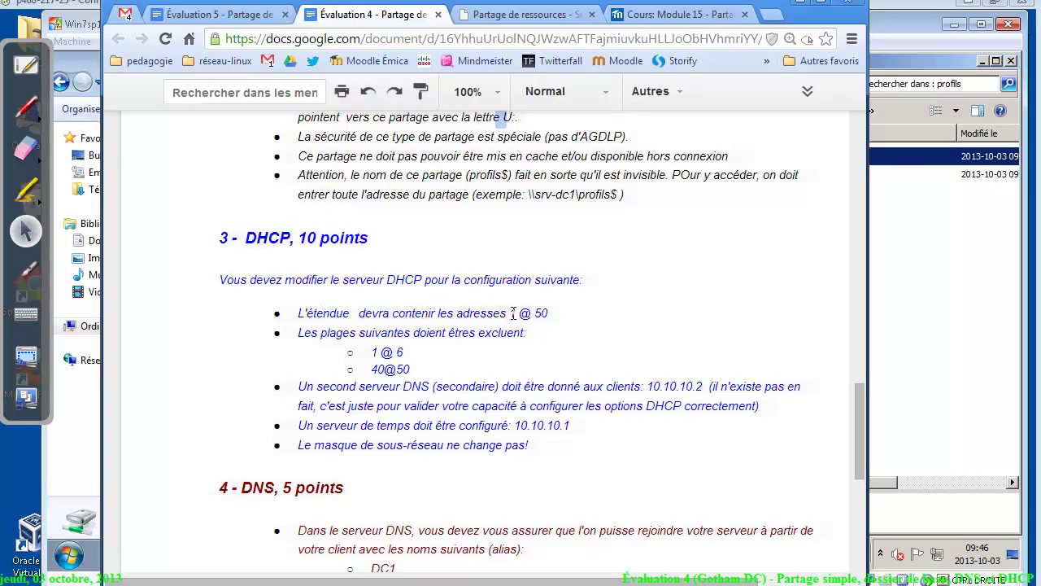
left_click_drag(515, 313, 558, 313)
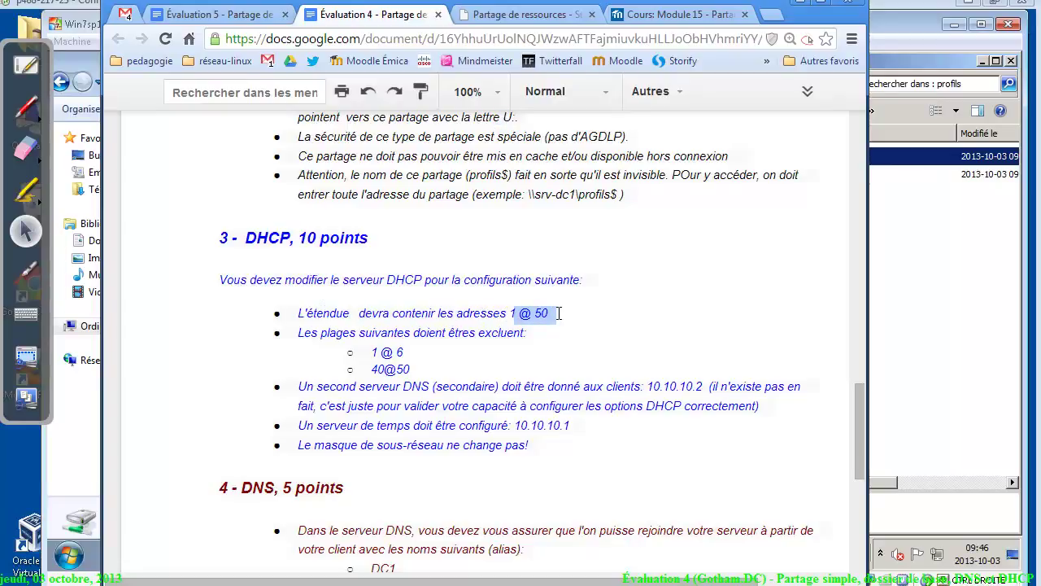
Return to the server VM, close the profils folder window and move the console aside
left_click(930, 361)
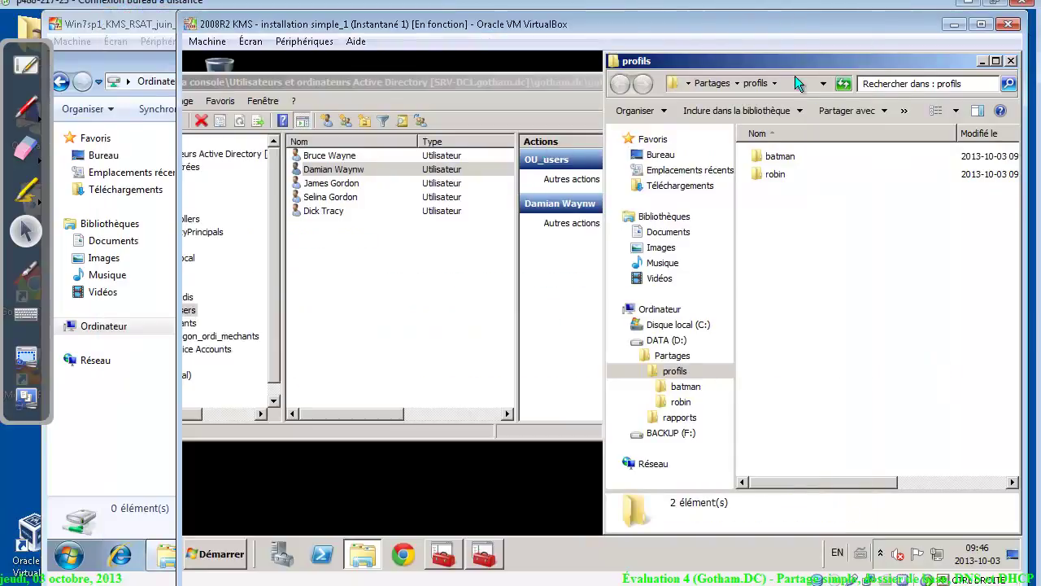
left_click(1011, 61)
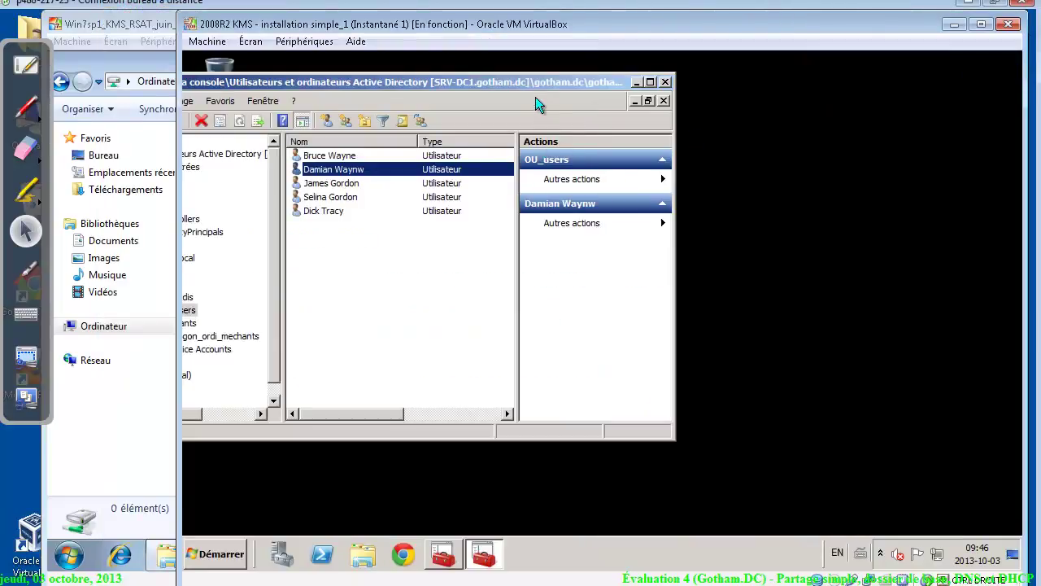
left_click_drag(529, 79, 779, 85)
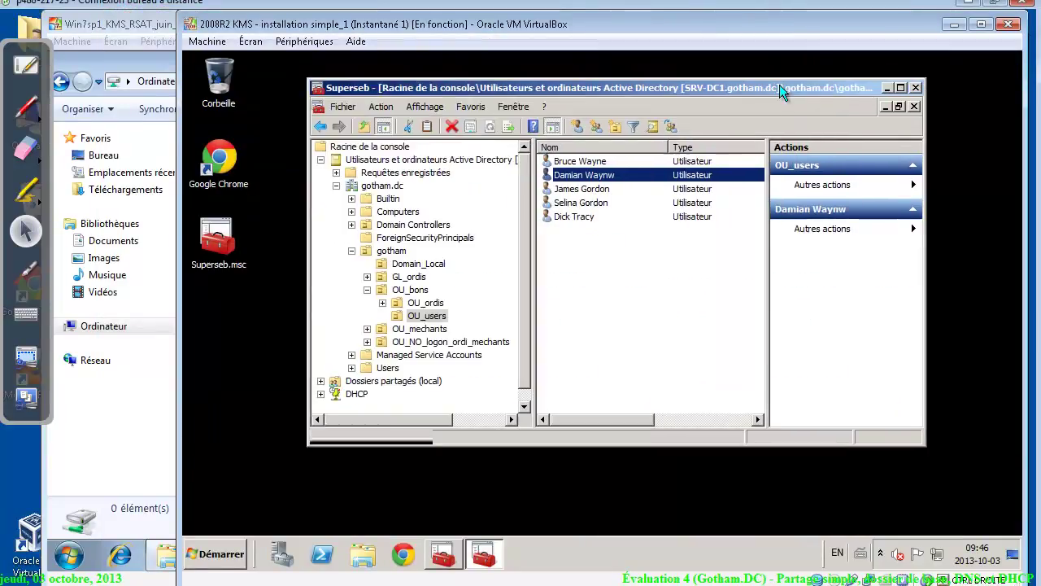
Expand DHCP > srv-dc1.gotham.dc > IPv4 and open the Principale scope's properties
left_click(321, 159)
left_click(321, 186)
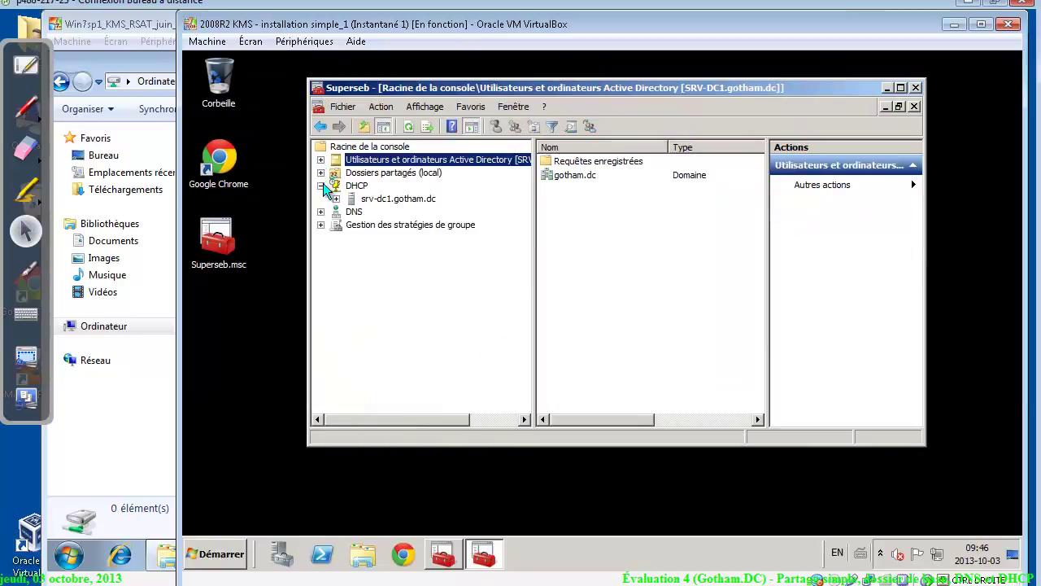
left_click(340, 185)
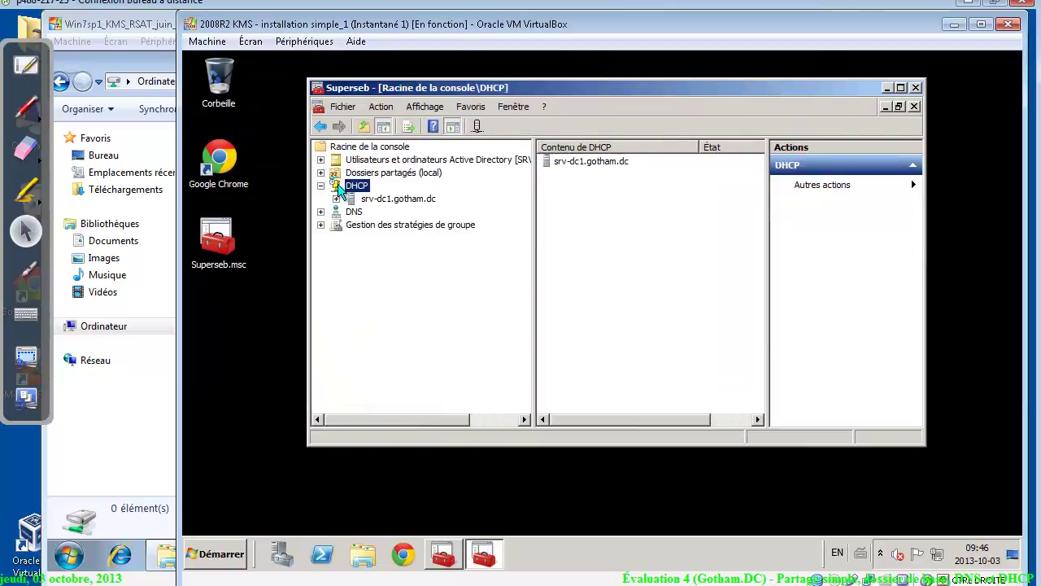
double_click(382, 199)
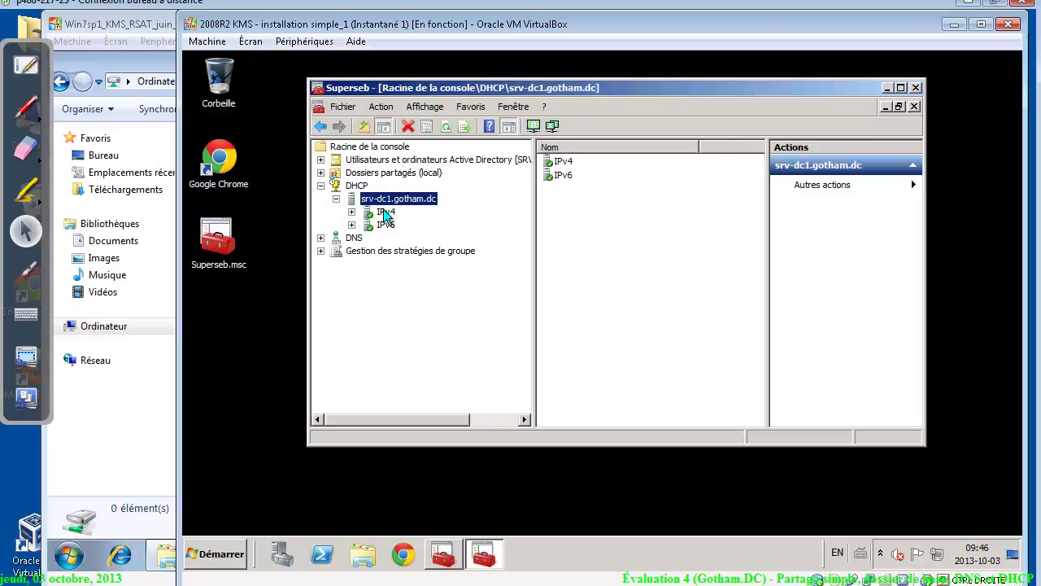
double_click(387, 211)
double_click(398, 226)
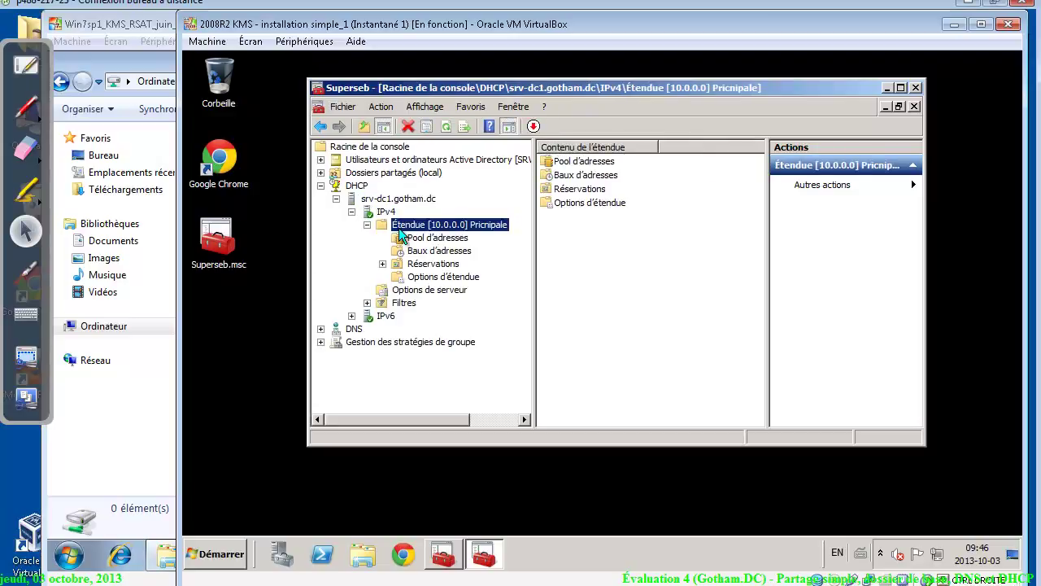
right_click(399, 232)
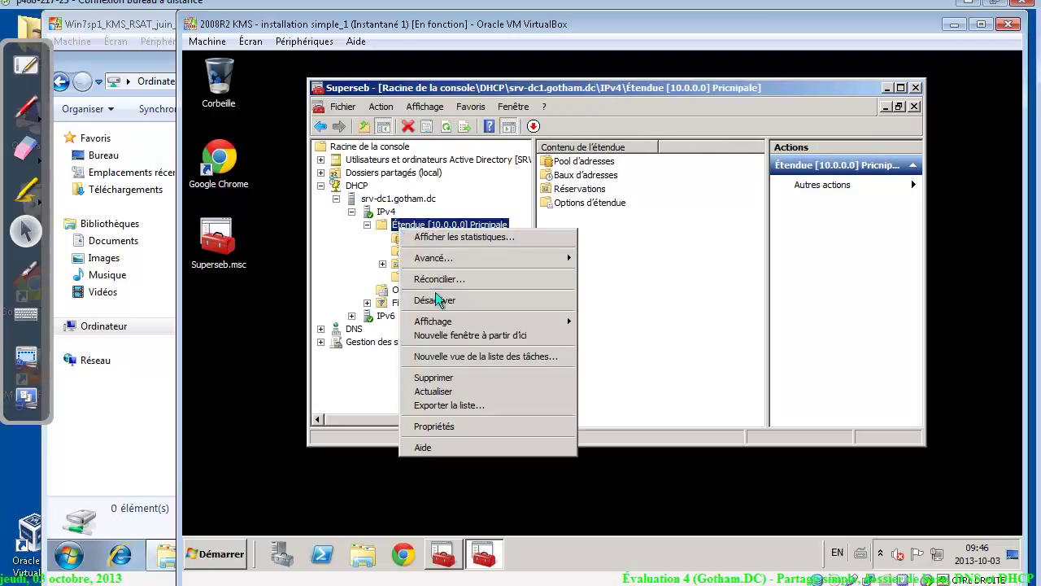
left_click(469, 424)
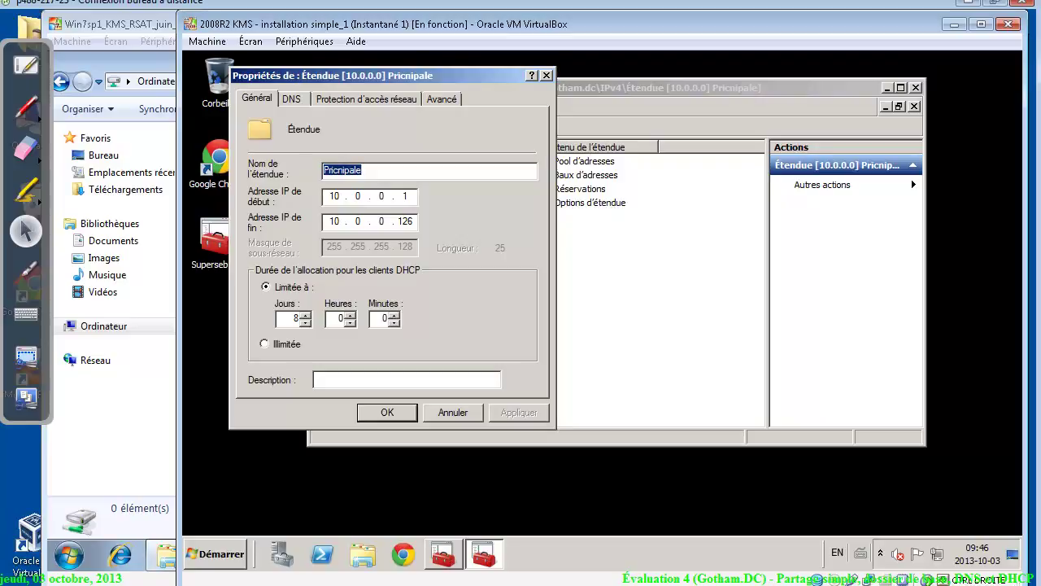
Change the scope's end address to 10.0.0.50, set the lease to 10 days, and confirm
double_click(405, 221)
type("50")
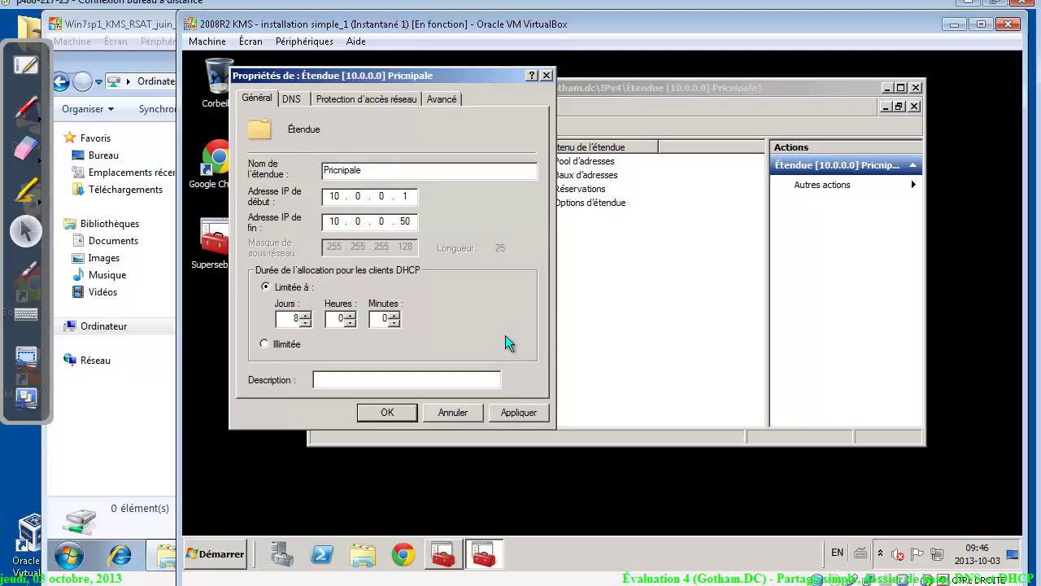
left_click(520, 413)
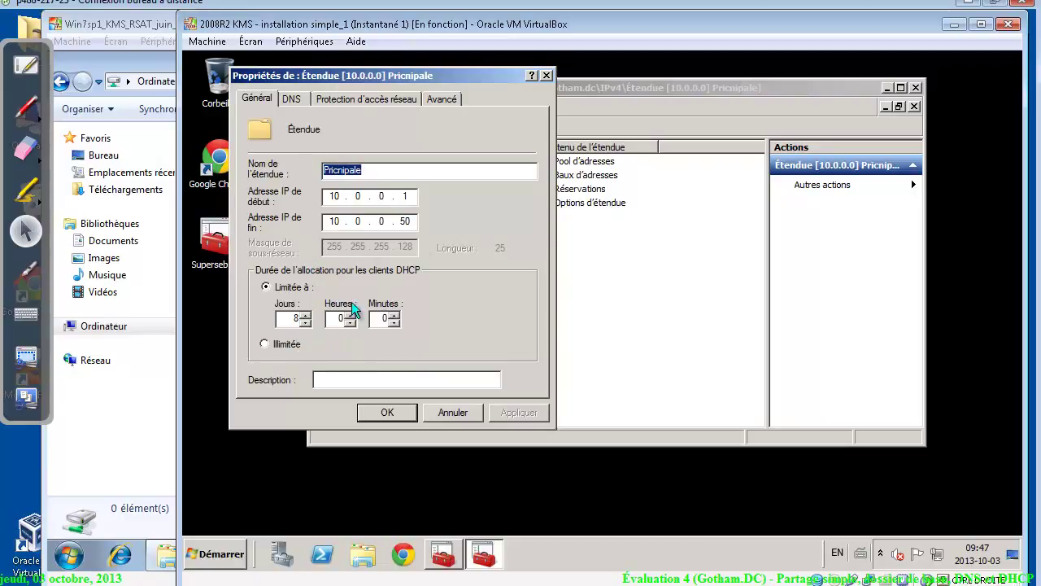
left_click(306, 315)
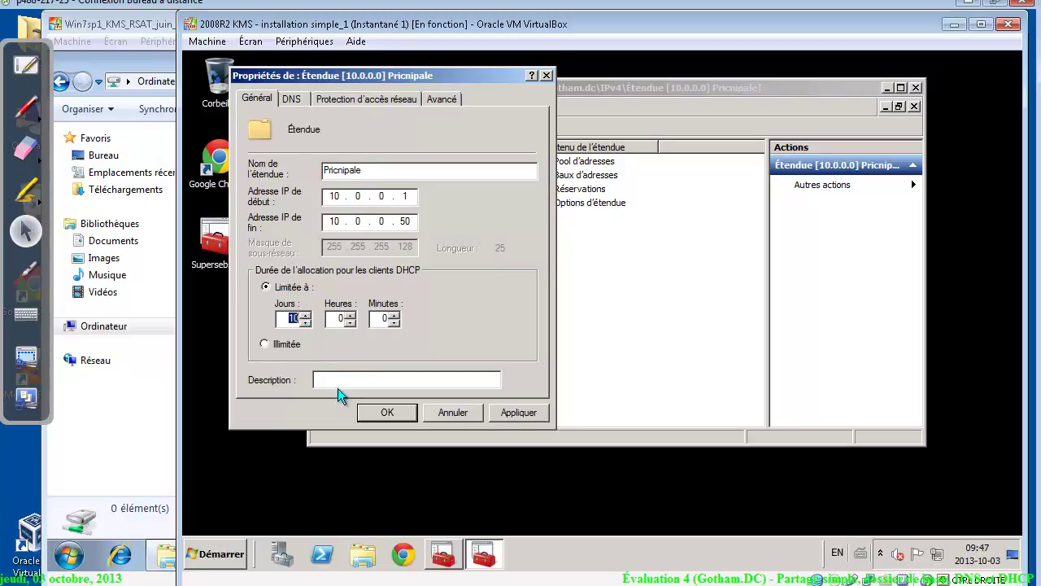
left_click(387, 413)
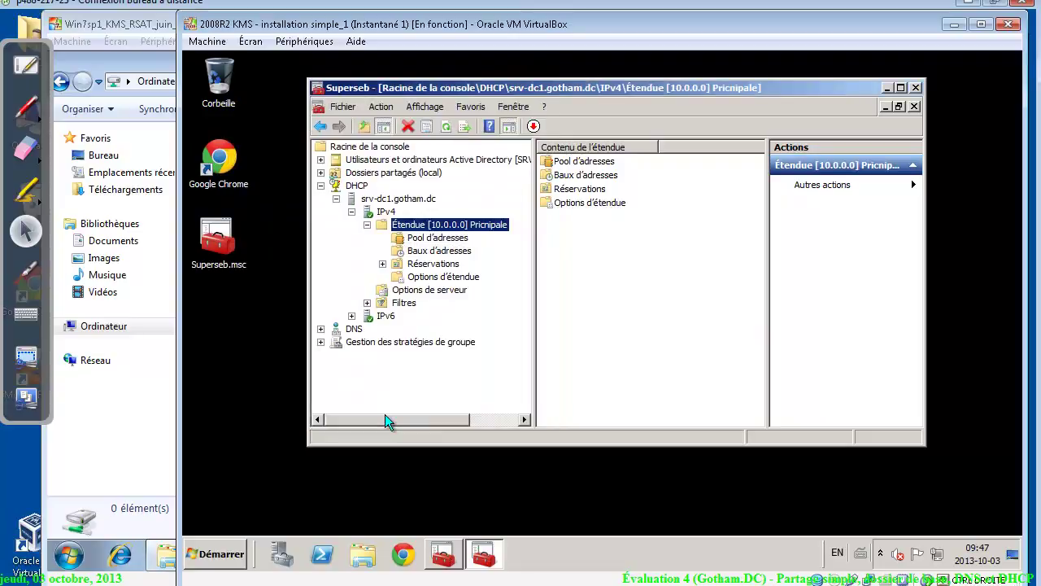
Check the scope's address pool and look up the required exclusion ranges in the assignment
left_click(454, 238)
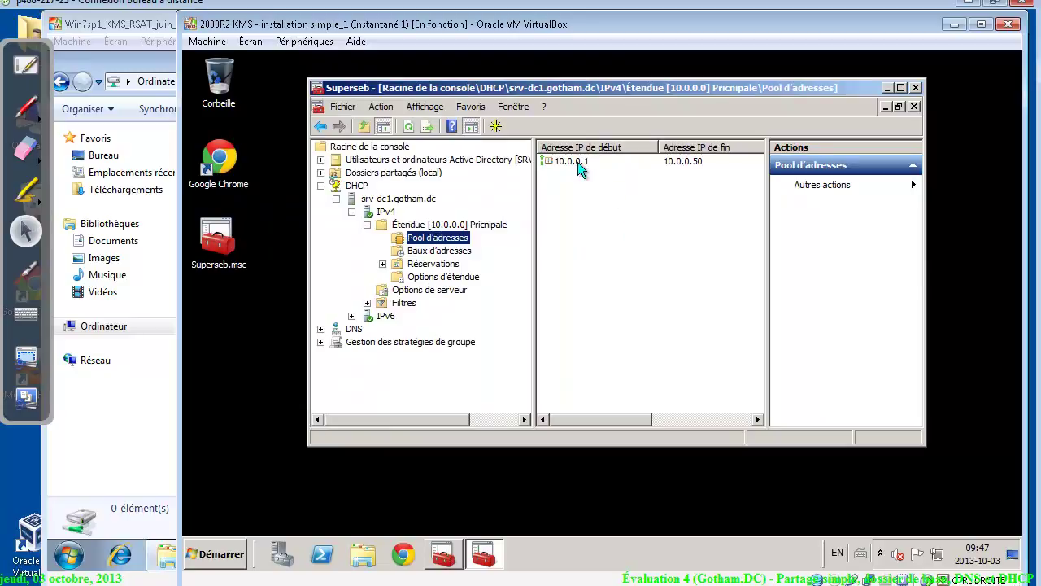
left_click(579, 165)
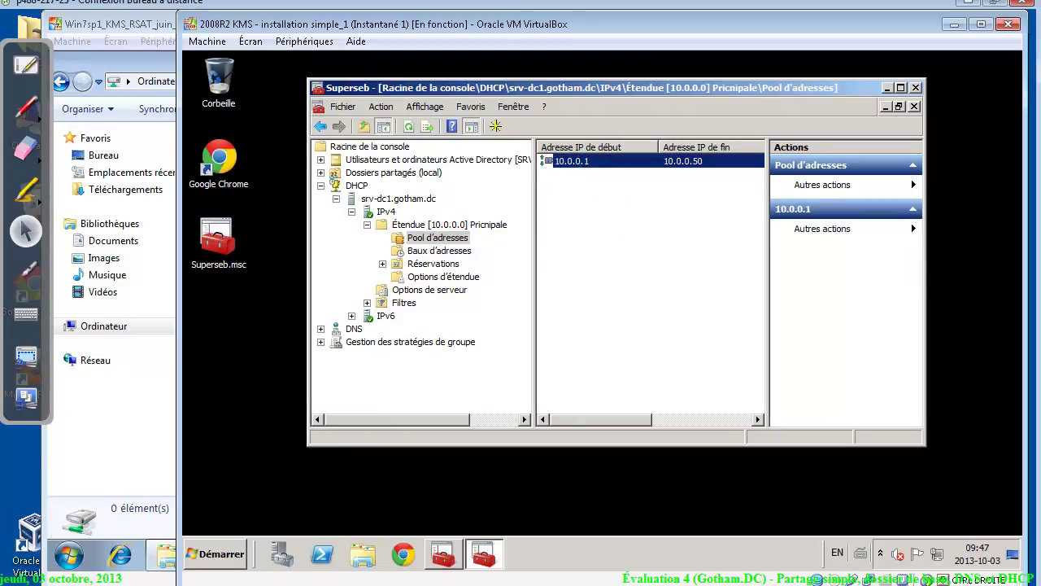
key("alt+Tab")
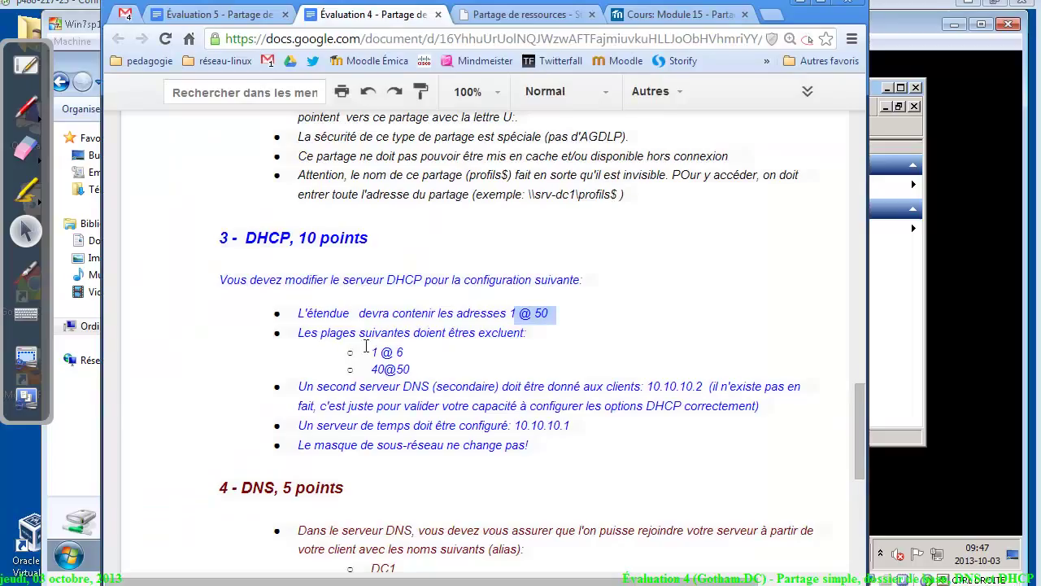
left_click_drag(319, 329, 446, 368)
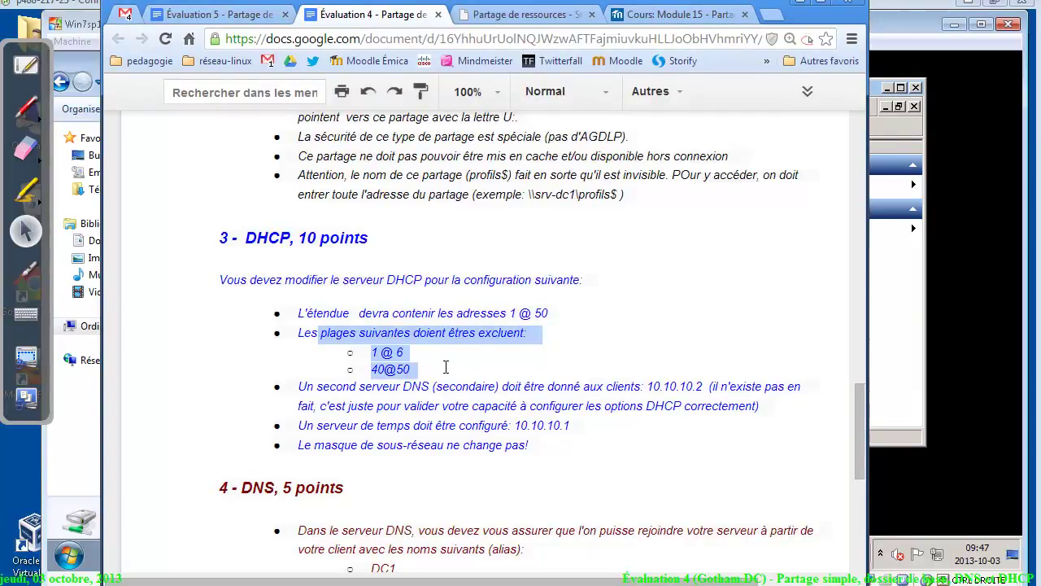
key("alt+Tab")
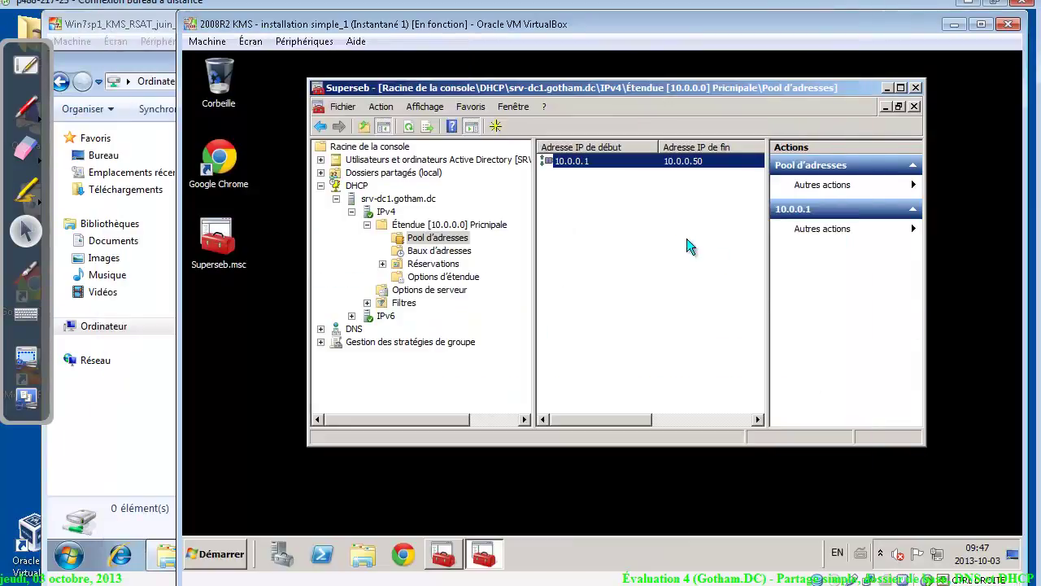
Add exclusion ranges 10.0.0.1–10.0.0.6 and 10.0.0.40–10.0.0.50 to the address pool
left_click(556, 199)
right_click(556, 196)
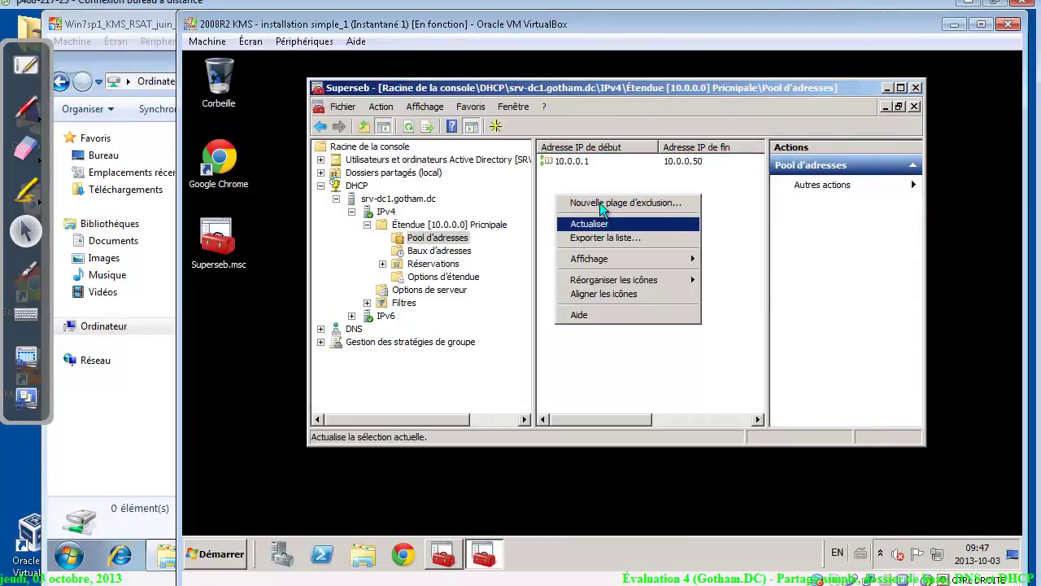
left_click(602, 202)
type("10.0.0.")
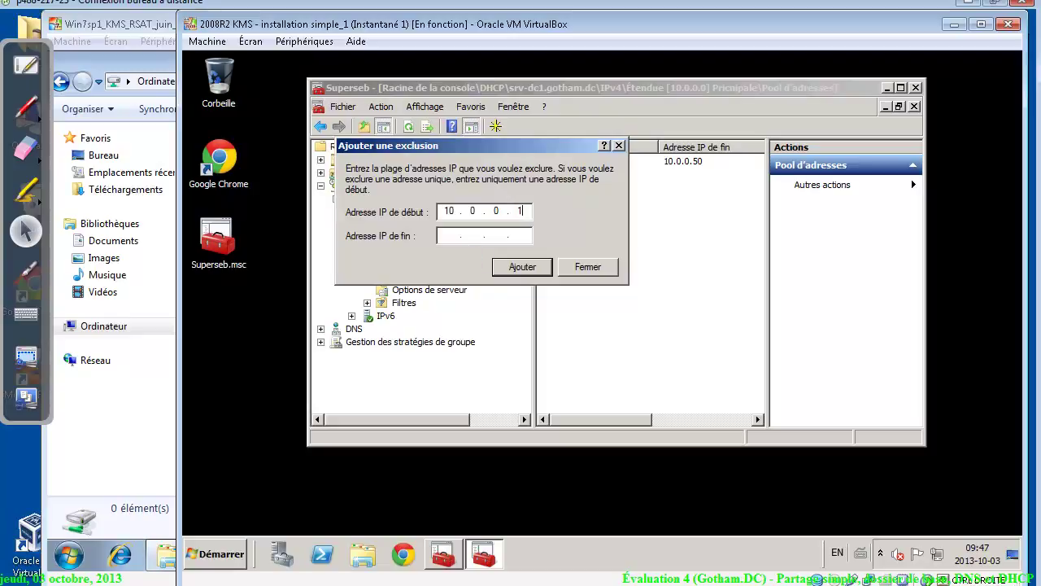
type("10.0.0.6")
left_click(540, 269)
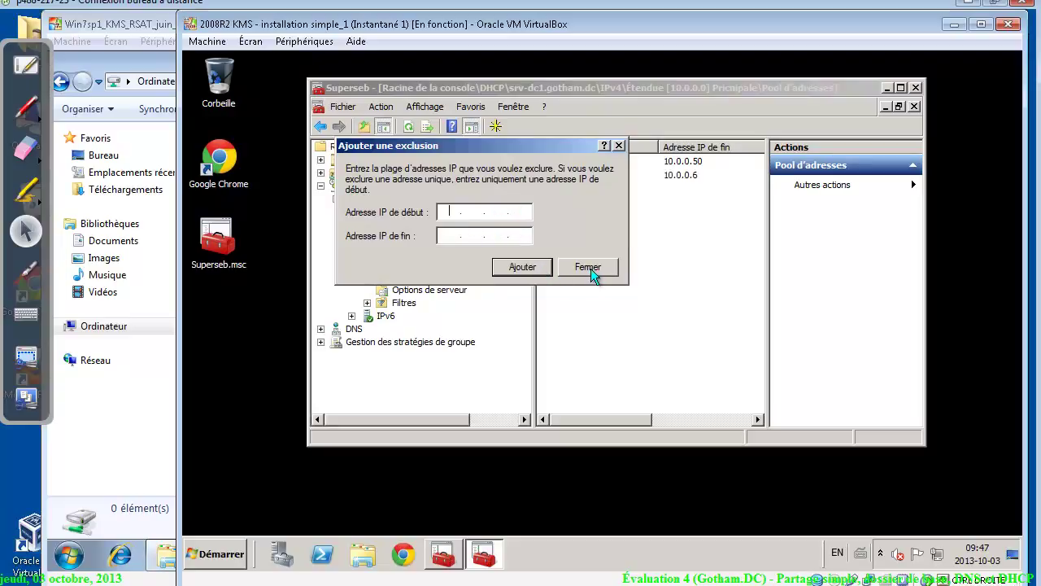
type("10 . 0 . 0 . 40")
left_click(449, 235)
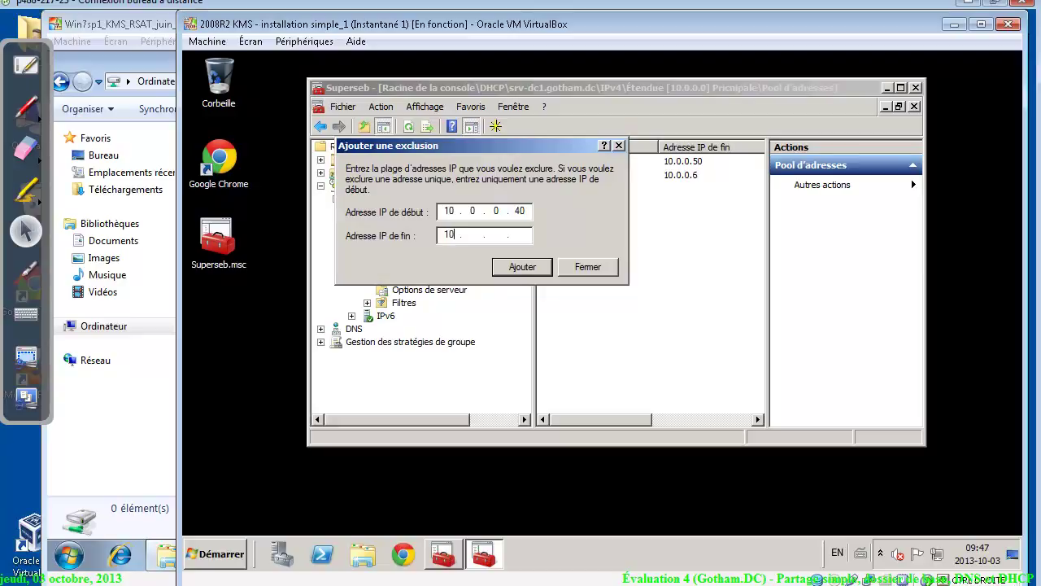
type("10.0.0.50")
left_click(533, 269)
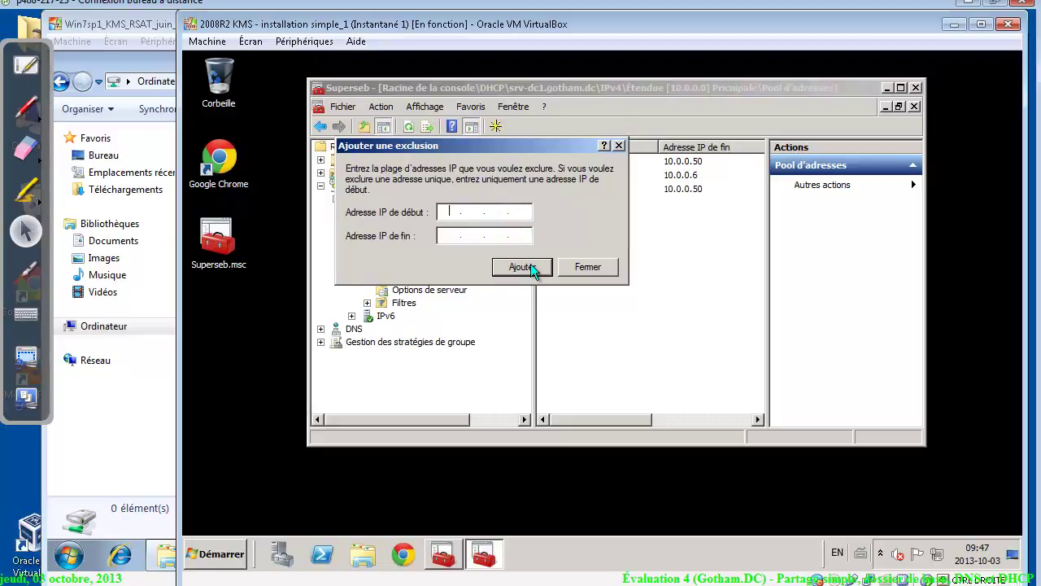
left_click(592, 270)
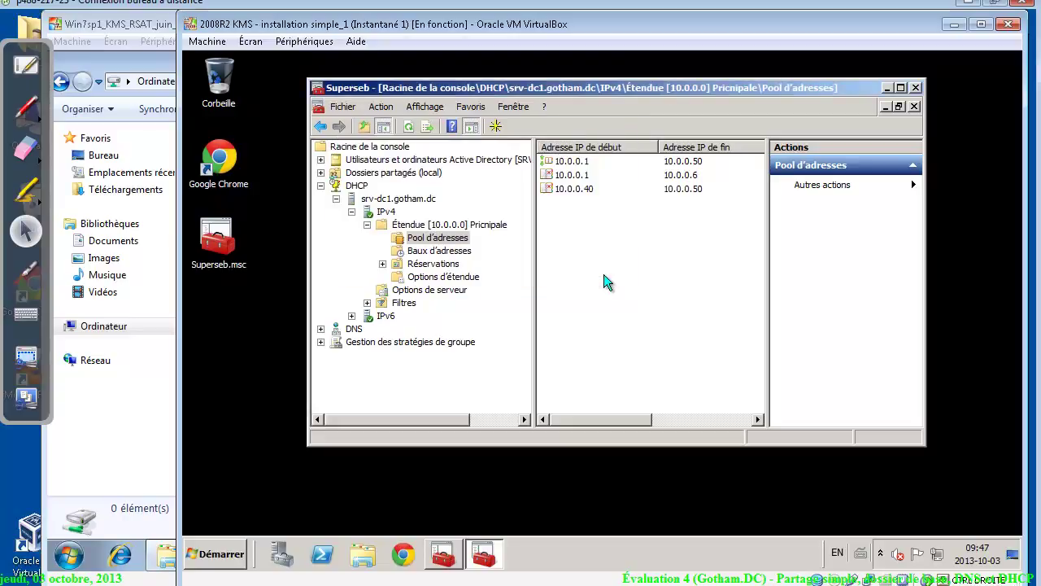
left_click(25, 113)
mouse_move(561, 220)
left_mouse_down()
mouse_move(585, 237)
mouse_move(630, 213)
mouse_move(627, 234)
left_mouse_up()
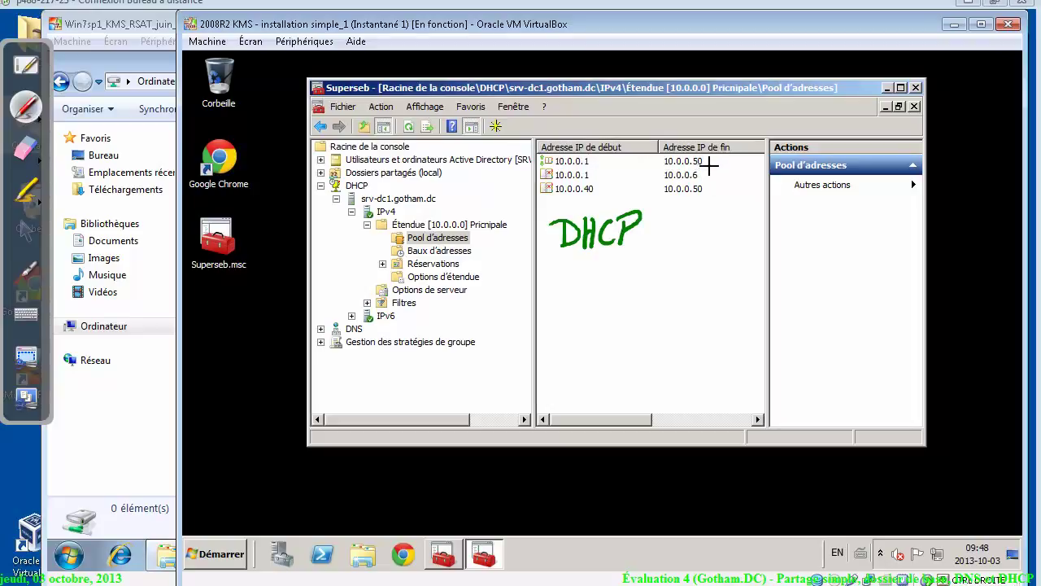
left_click_drag(707, 169, 714, 179)
mouse_move(550, 181)
left_mouse_down()
mouse_move(550, 201)
mouse_move(569, 200)
left_mouse_up()
mouse_move(557, 267)
left_mouse_down()
mouse_move(561, 286)
mouse_move(641, 274)
mouse_move(672, 283)
left_mouse_up()
mouse_move(676, 271)
left_mouse_down()
mouse_move(690, 271)
mouse_move(682, 286)
left_mouse_up()
left_click_drag(619, 306, 602, 324)
mouse_move(566, 346)
left_mouse_down()
mouse_move(564, 358)
mouse_move(576, 352)
left_mouse_up()
left_click_drag(589, 364, 610, 351)
mouse_move(625, 364)
left_mouse_down()
mouse_move(644, 352)
mouse_move(661, 363)
left_mouse_up()
mouse_move(670, 345)
left_mouse_down()
mouse_move(701, 340)
mouse_move(677, 343)
mouse_move(666, 367)
mouse_move(692, 370)
left_mouse_up()
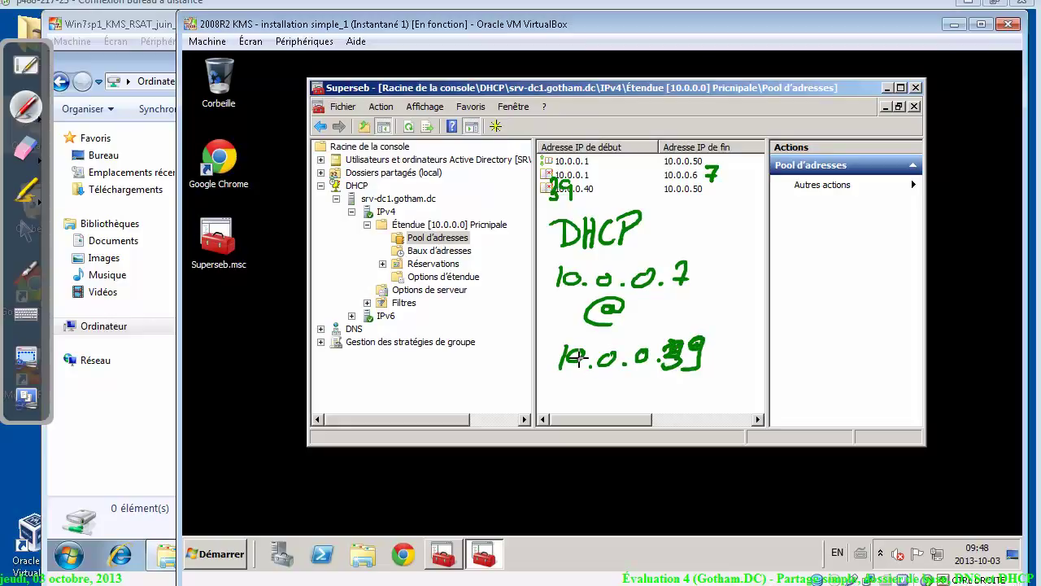
mouse_move(688, 250)
left_mouse_down()
mouse_move(704, 288)
mouse_move(707, 369)
left_mouse_up()
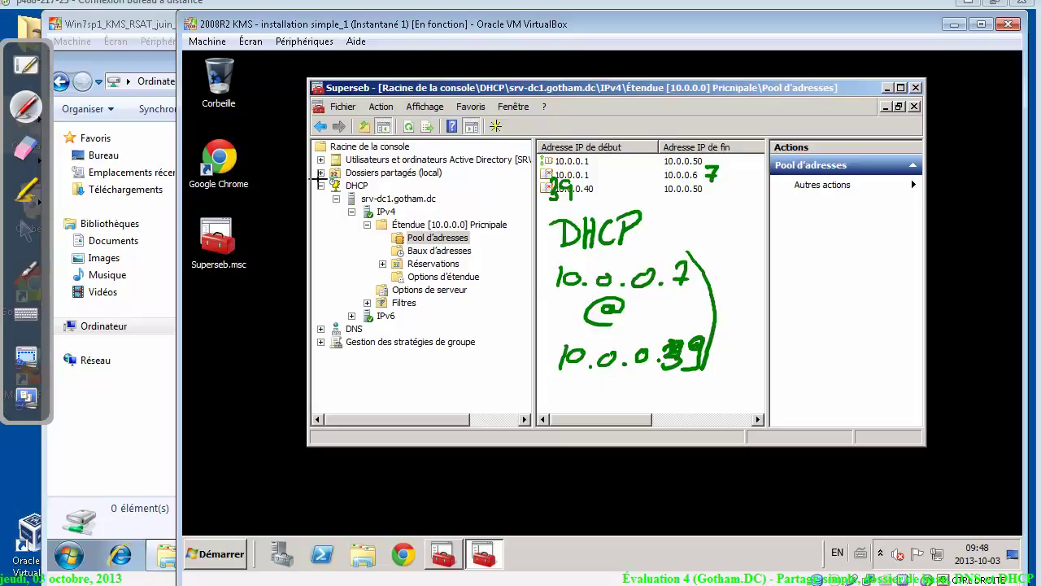
left_click(26, 146)
mouse_move(642, 281)
left_mouse_down()
mouse_move(556, 225)
mouse_move(692, 249)
left_mouse_up()
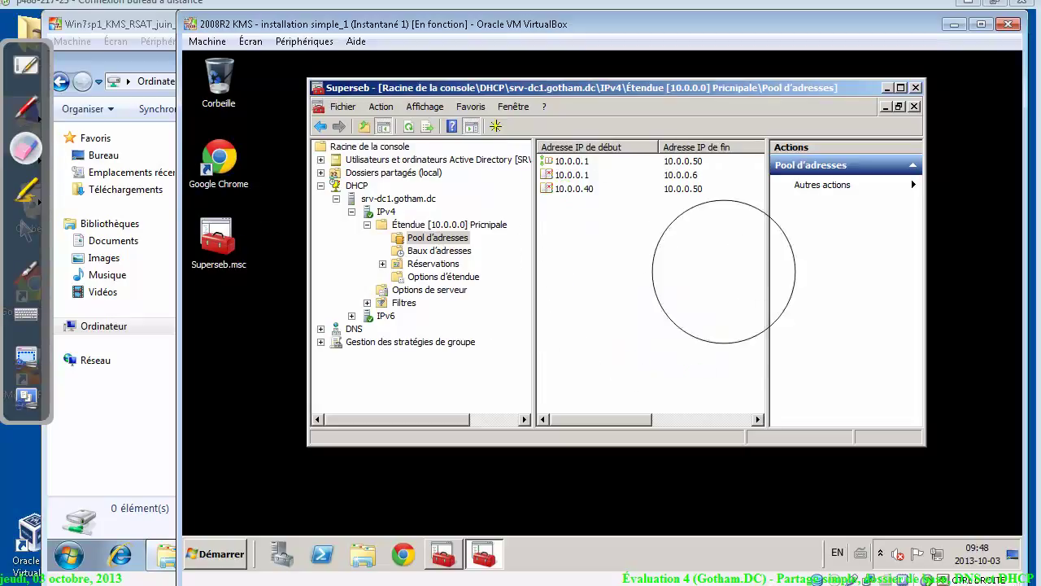
left_click(26, 105)
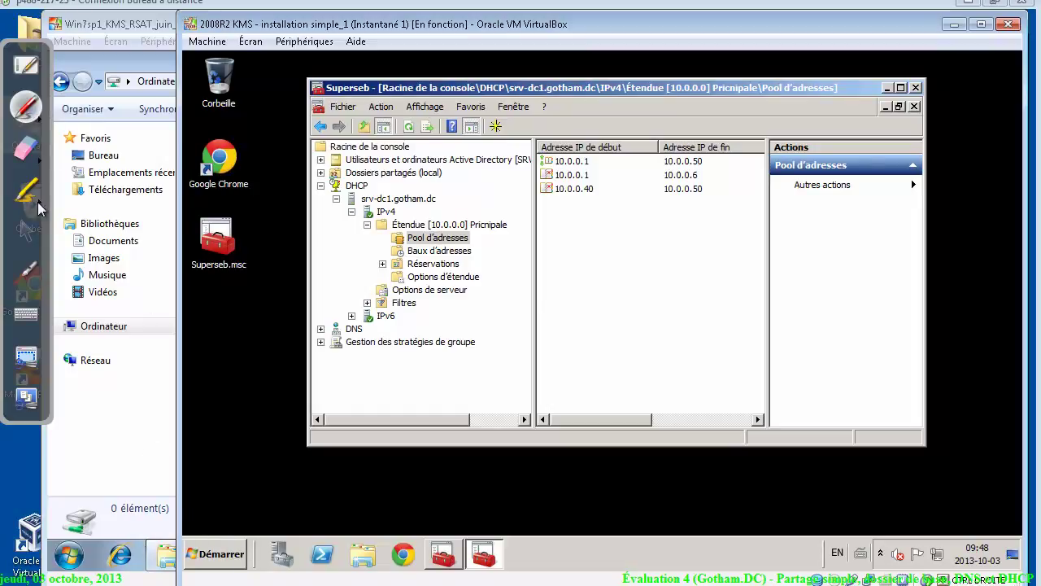
left_click(26, 231)
Open a Command Prompt on the Windows 7 client and display its IP configuration
left_click(70, 557)
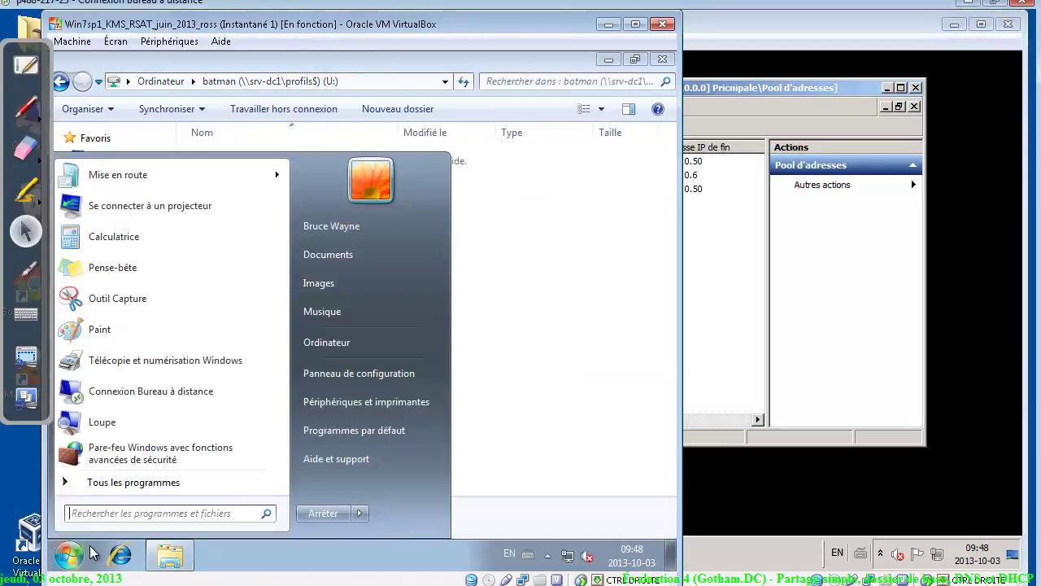
type("s")
key("Escape")
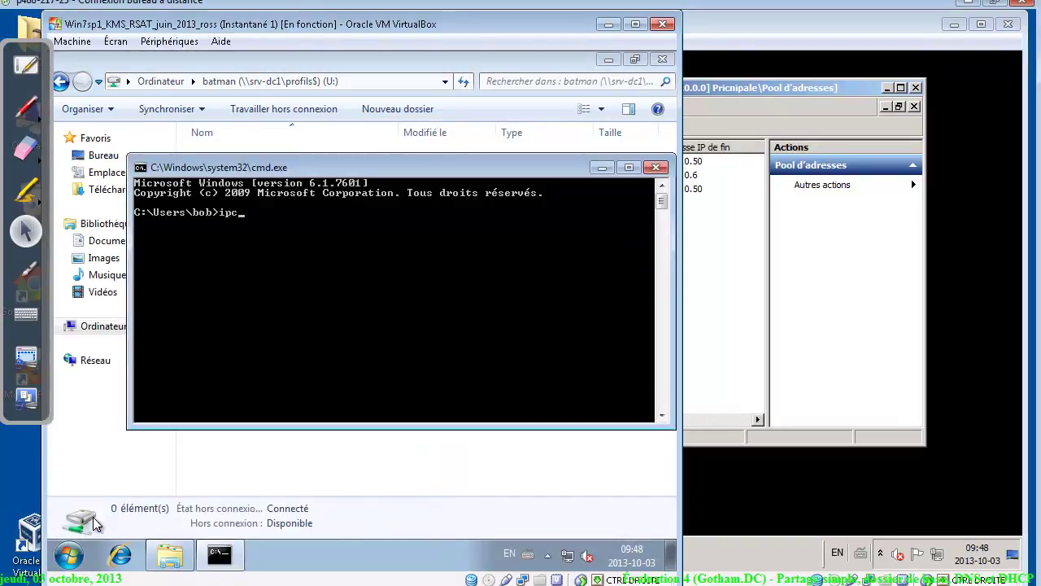
type("onfig")
key("Return")
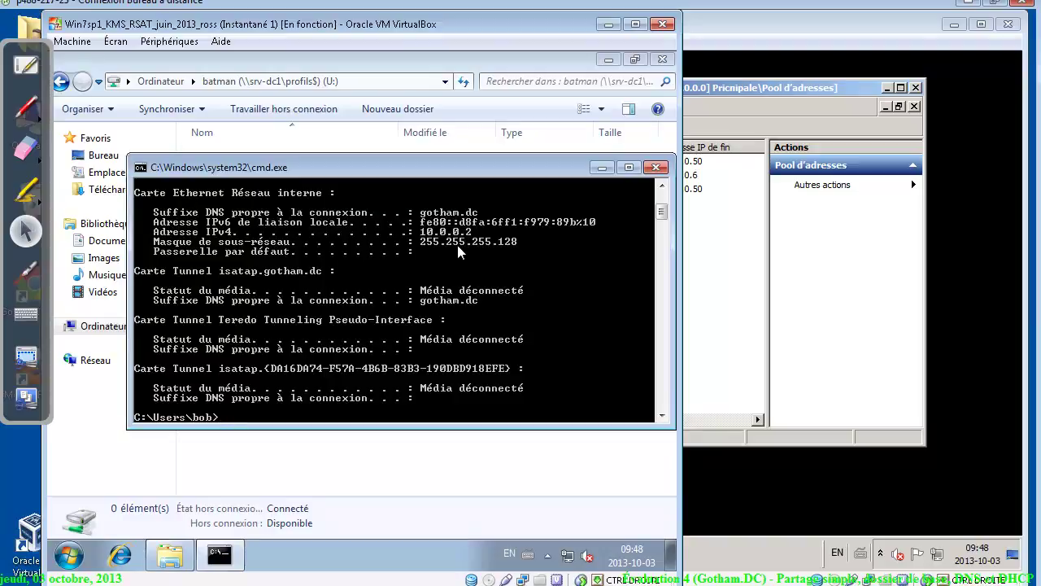
Release the client's DHCP lease with ipconfig /release and dismiss the maintenance notification
type("ipcknf")
type("onfi")
type("g /")
type("release")
key("Return")
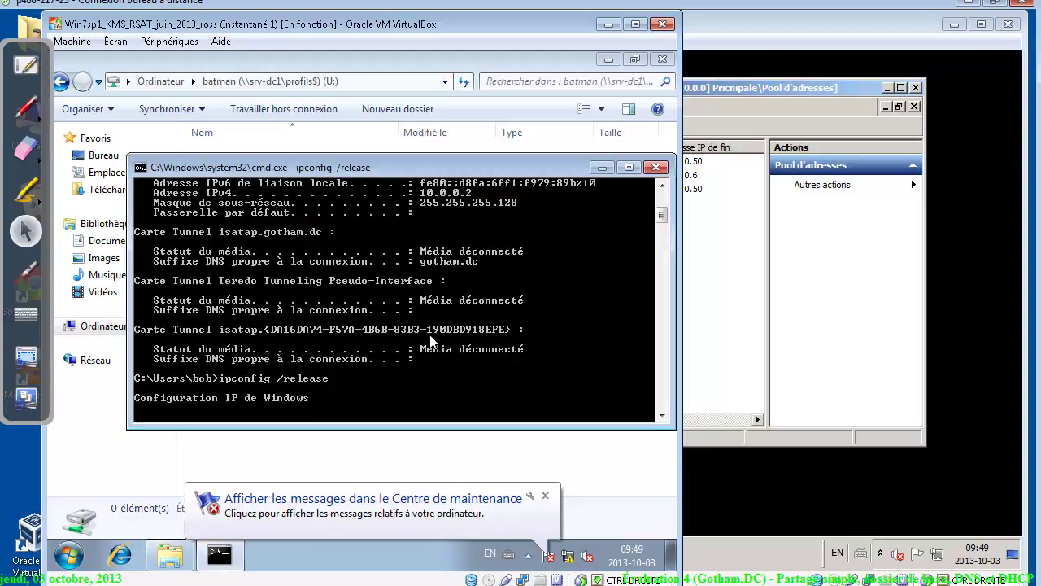
left_click(545, 495)
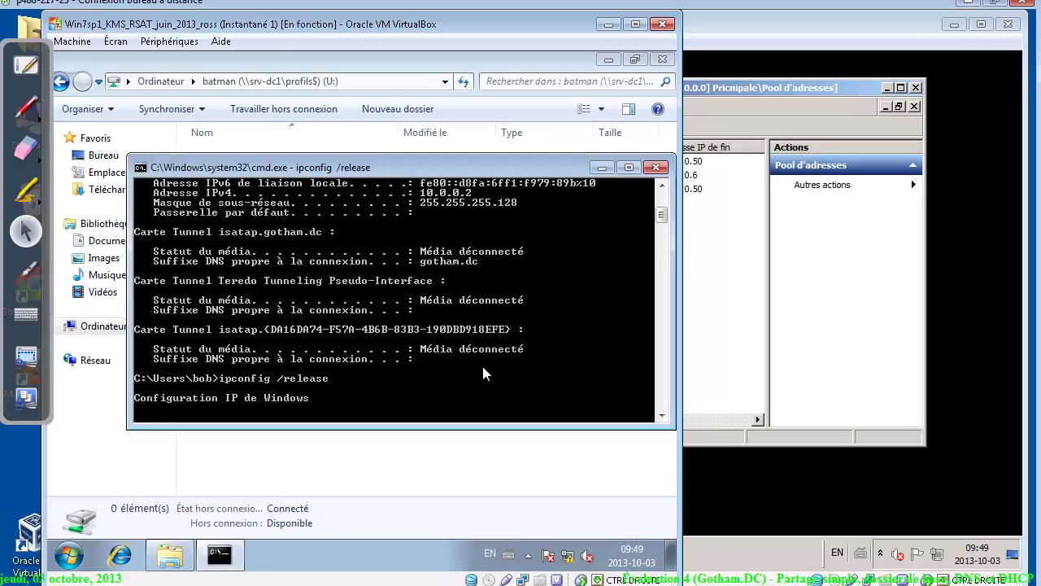
Renew the client's lease with ipconfig /renew after correcting the mistyped command
type("ipcpnfig")
key("Return")
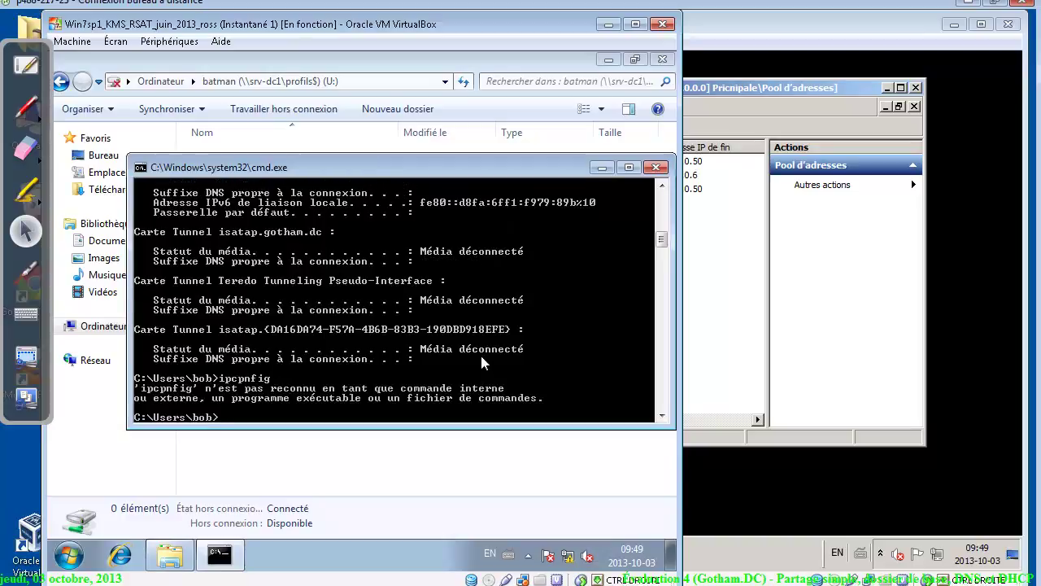
key("Up")
key("BackSpace")
type("onfig /renew")
key("Return")
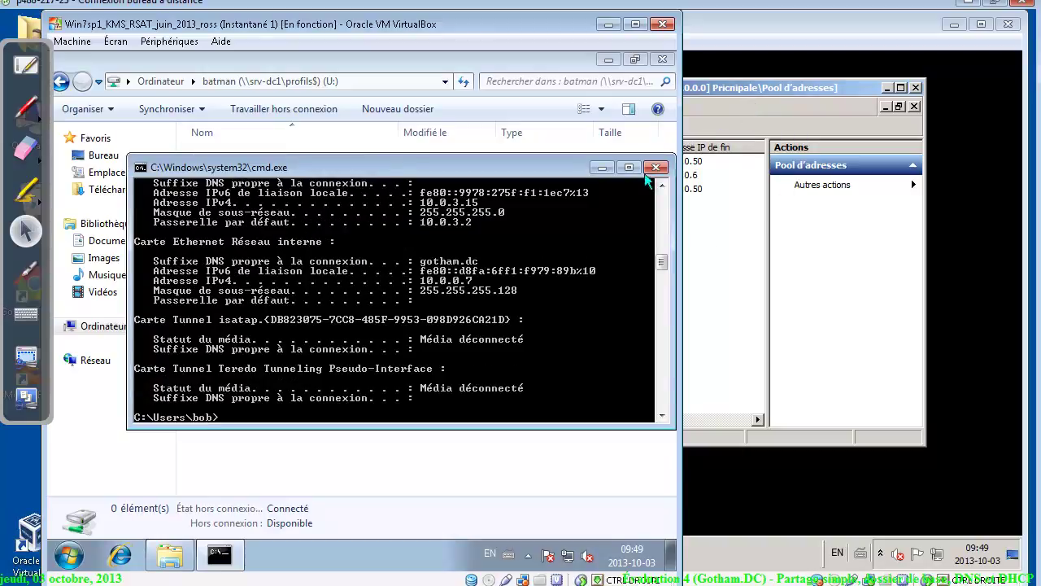
Mark the output lines showing the new address 10.0.0.7 and mask 255.255.255.128
right_click(352, 244)
left_click(410, 253)
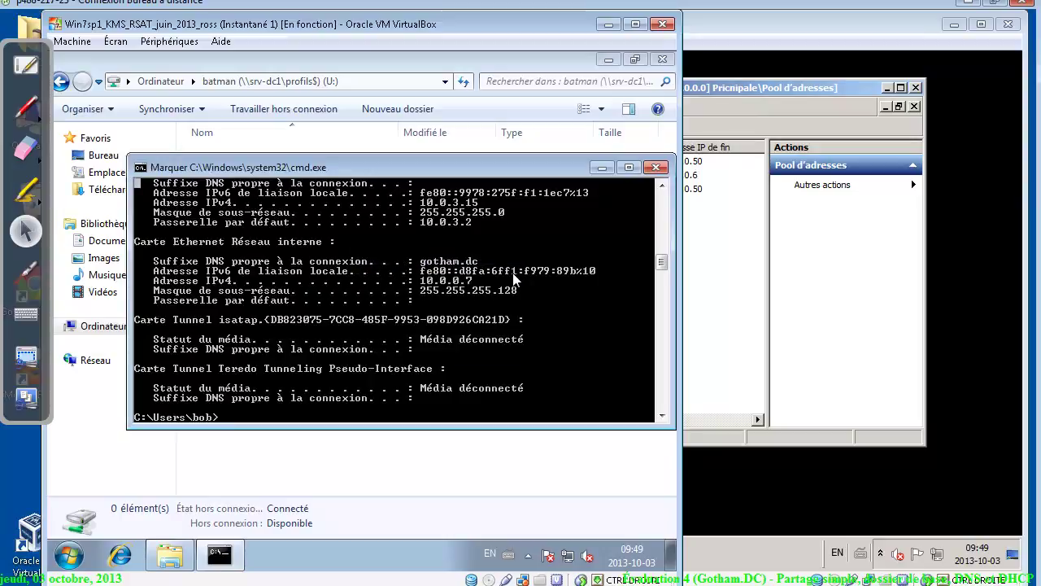
left_click_drag(517, 266, 404, 294)
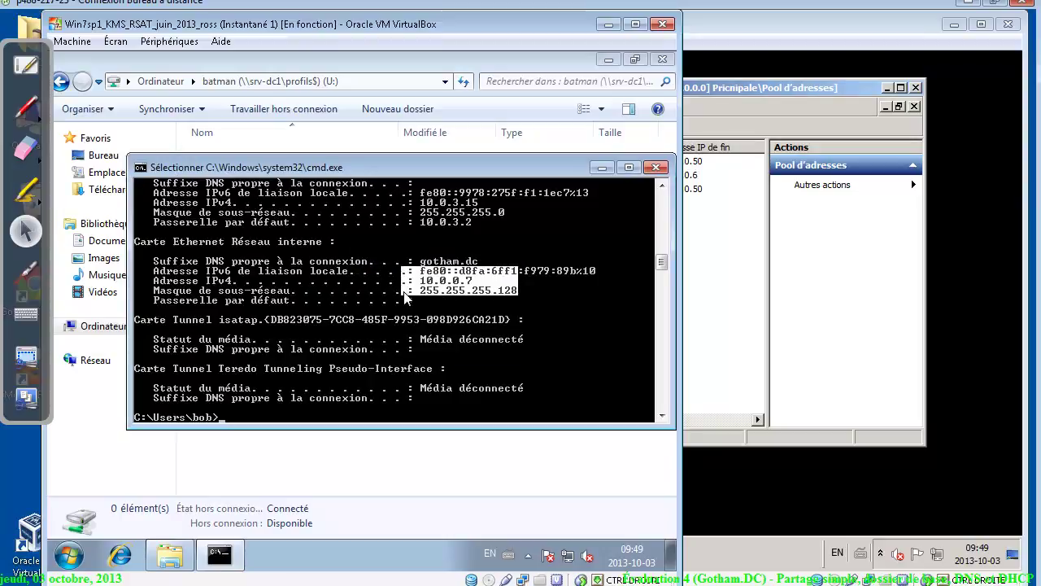
left_click(704, 269)
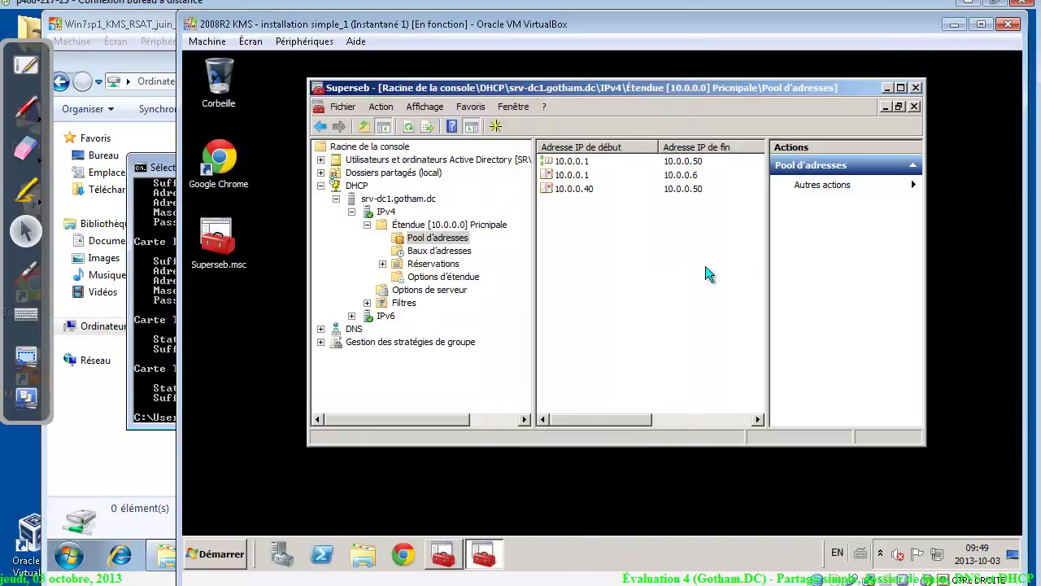
Confirm the 10.0.0.7 lease for win7Client1 in Address Leases and recheck the assignment
left_click(432, 252)
left_click(569, 163)
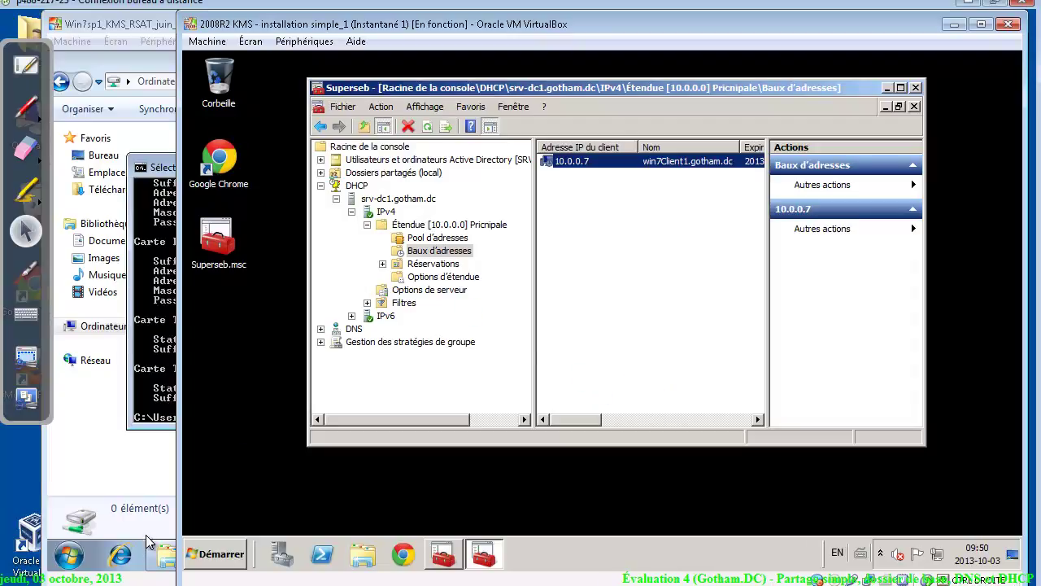
left_click(165, 583)
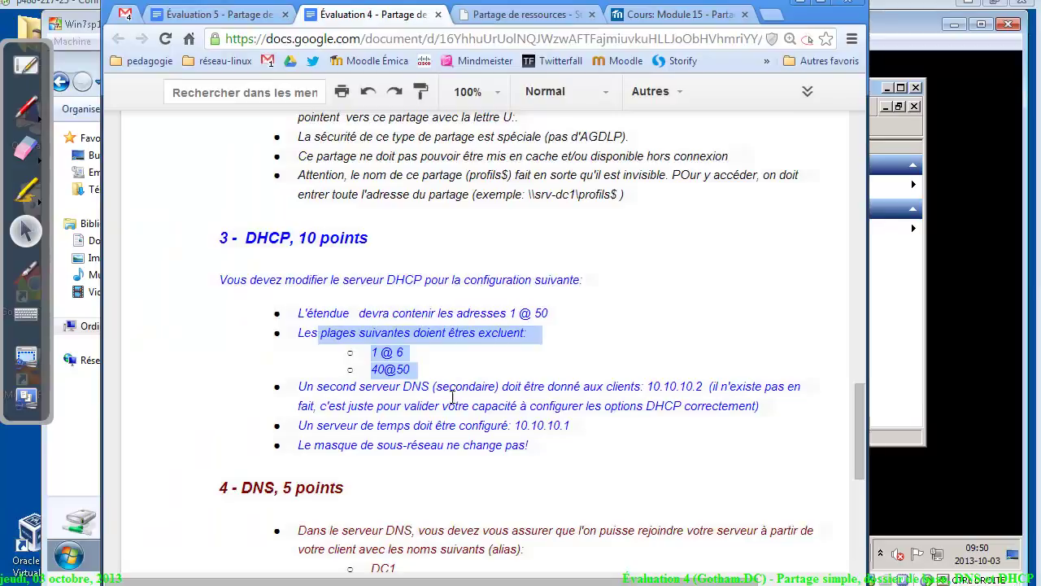
left_click(922, 275)
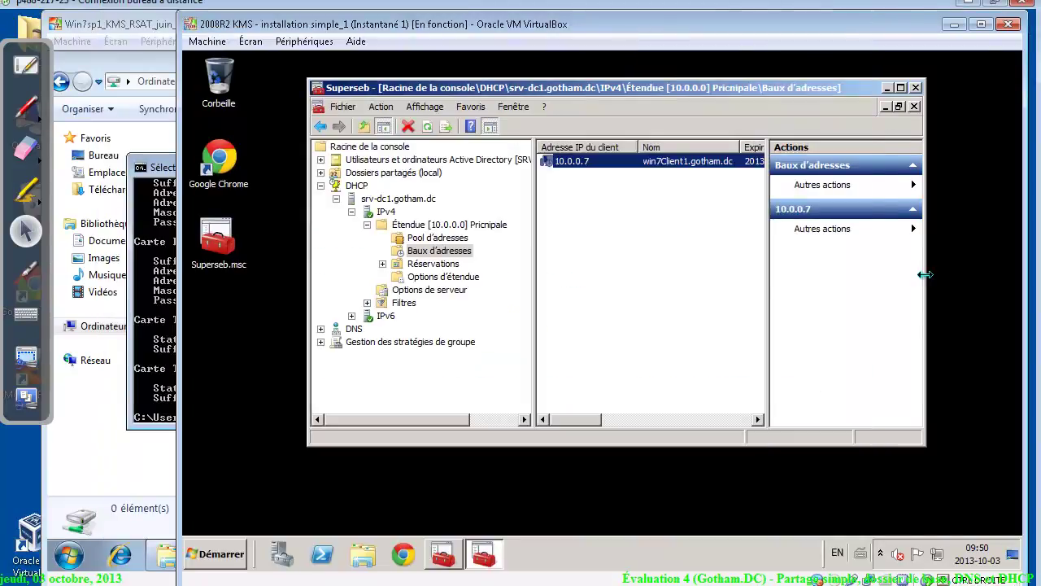
Delete the 006 Serveurs DNS option from the server options
left_click(427, 278)
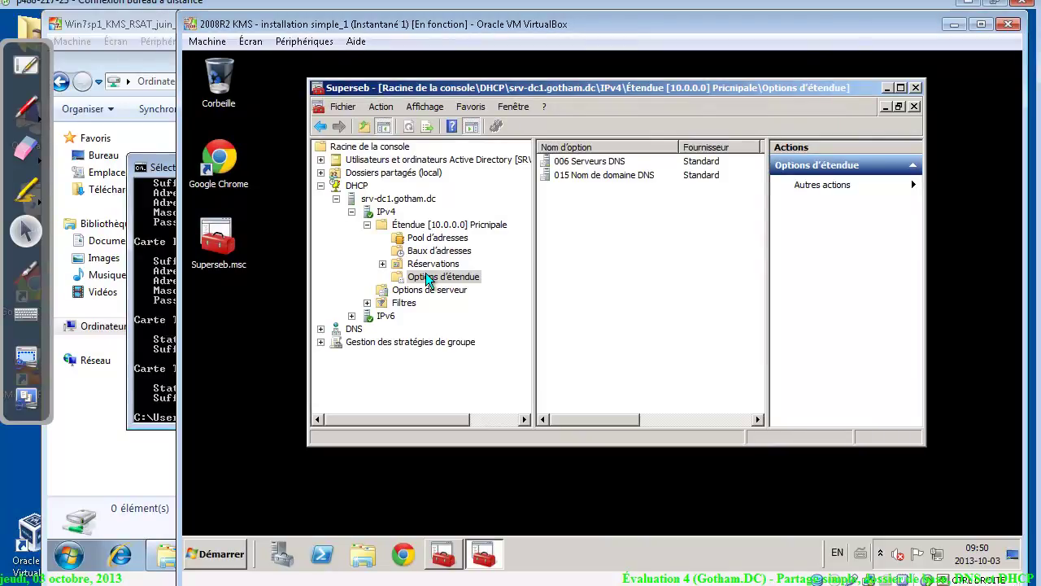
left_click(425, 289)
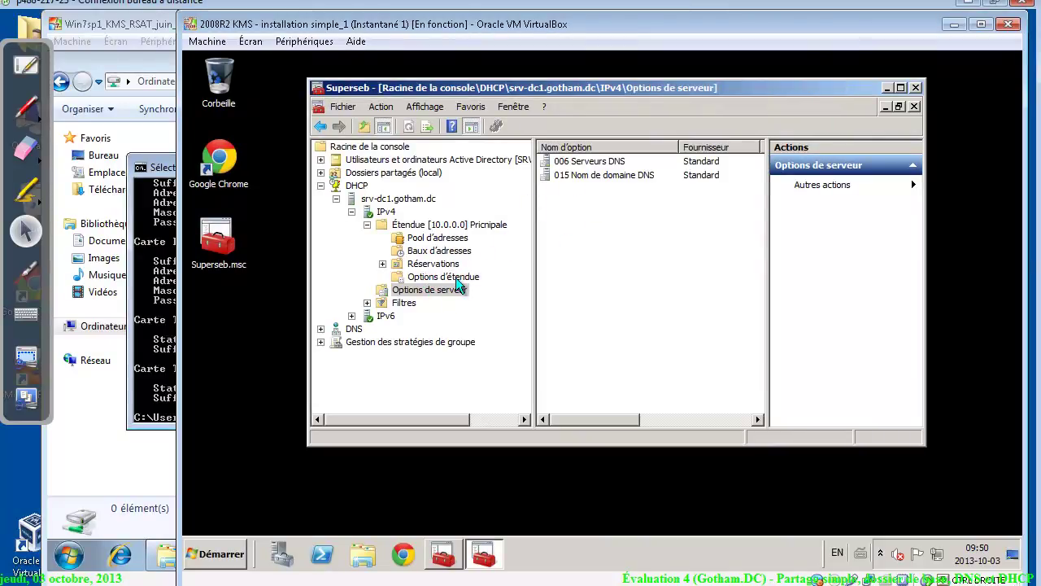
left_click(612, 162)
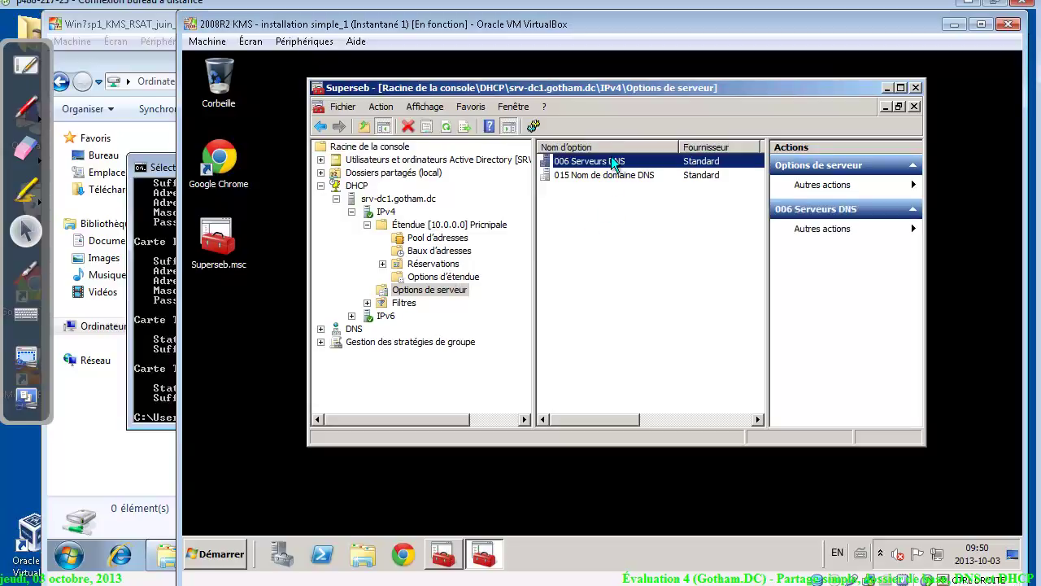
right_click(612, 162)
left_click(632, 166)
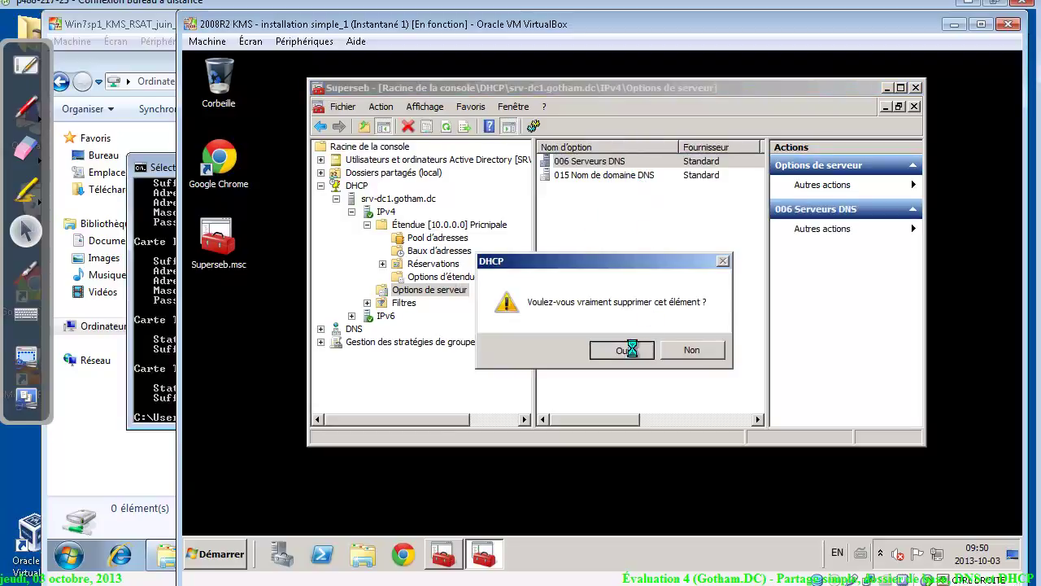
left_click(632, 350)
Open the Configure Options dialog for the Principale scope's options
left_click(602, 162)
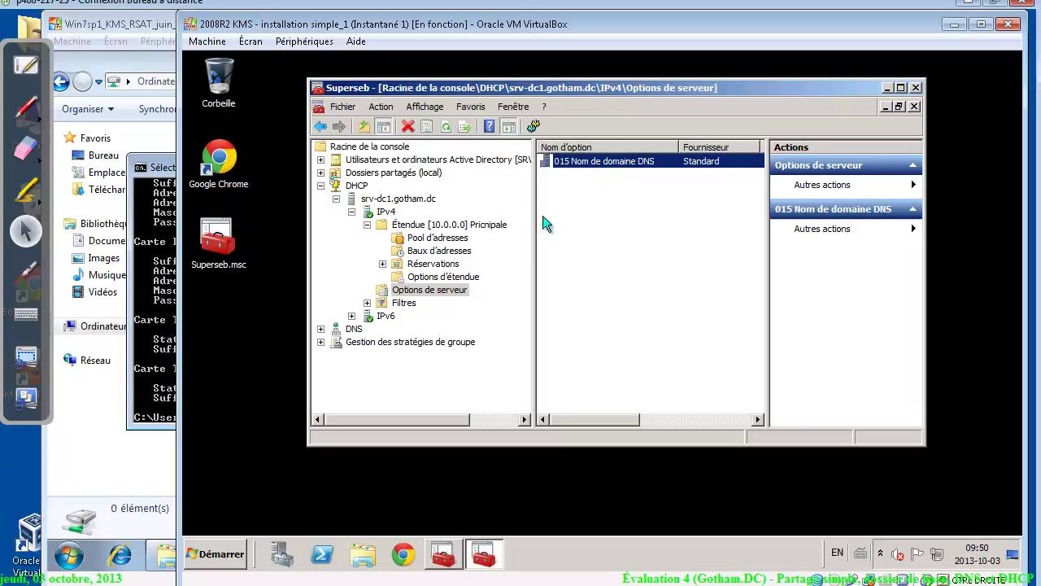
left_click(451, 278)
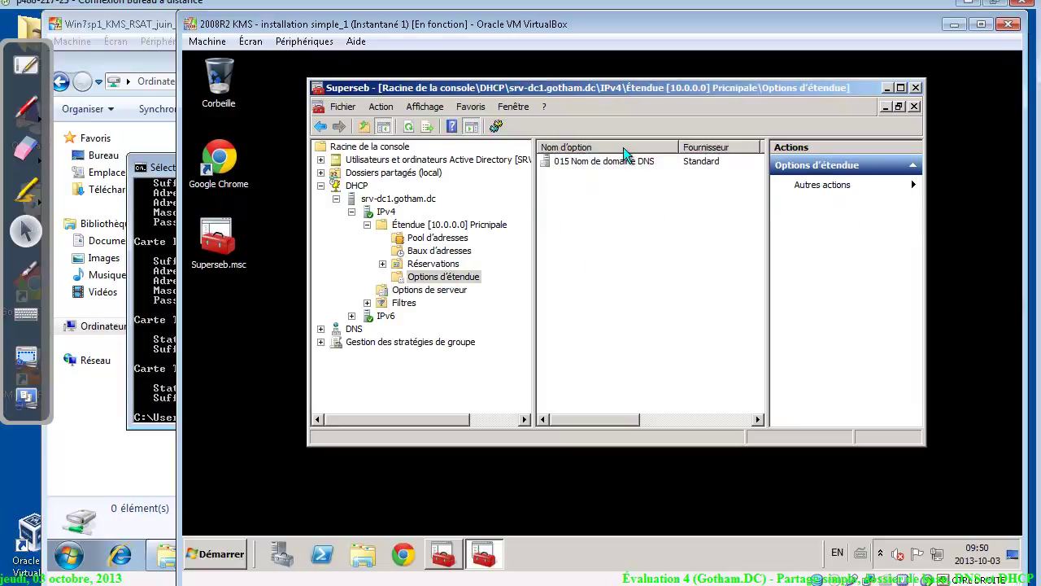
right_click(585, 221)
left_click(597, 227)
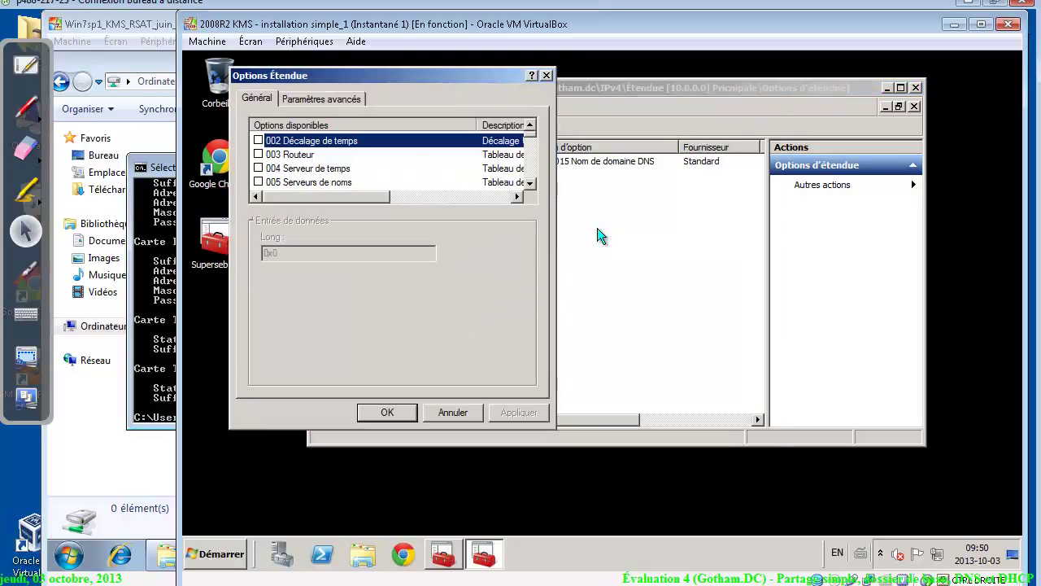
left_click(530, 183)
left_click(529, 183)
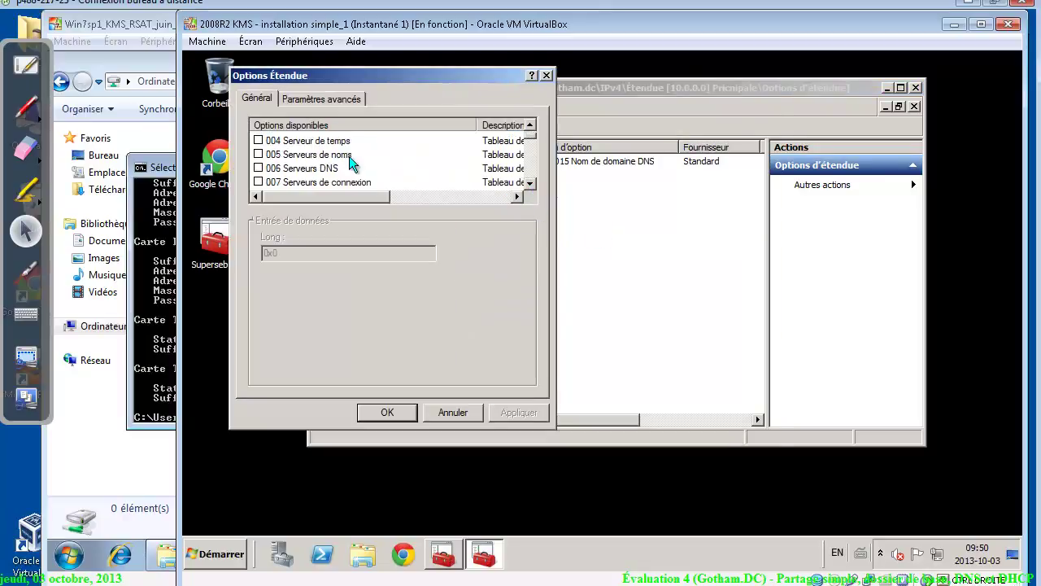
Enable 006 Serveurs DNS, add 10.0.0.1, and enter 10.0.0.2 as the next server
left_click(318, 170)
left_click(259, 168)
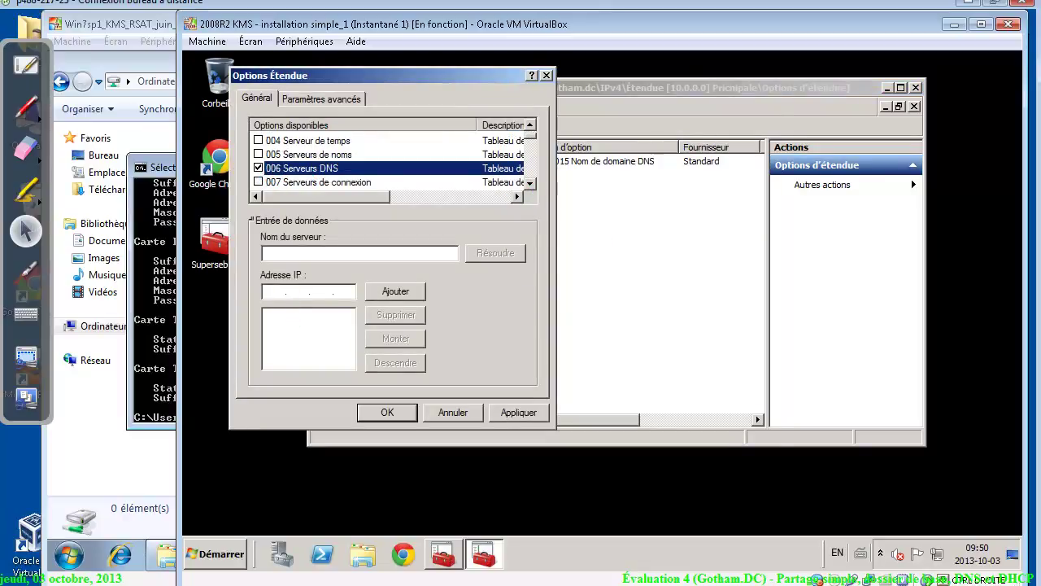
left_click(277, 292)
type("10.0.")
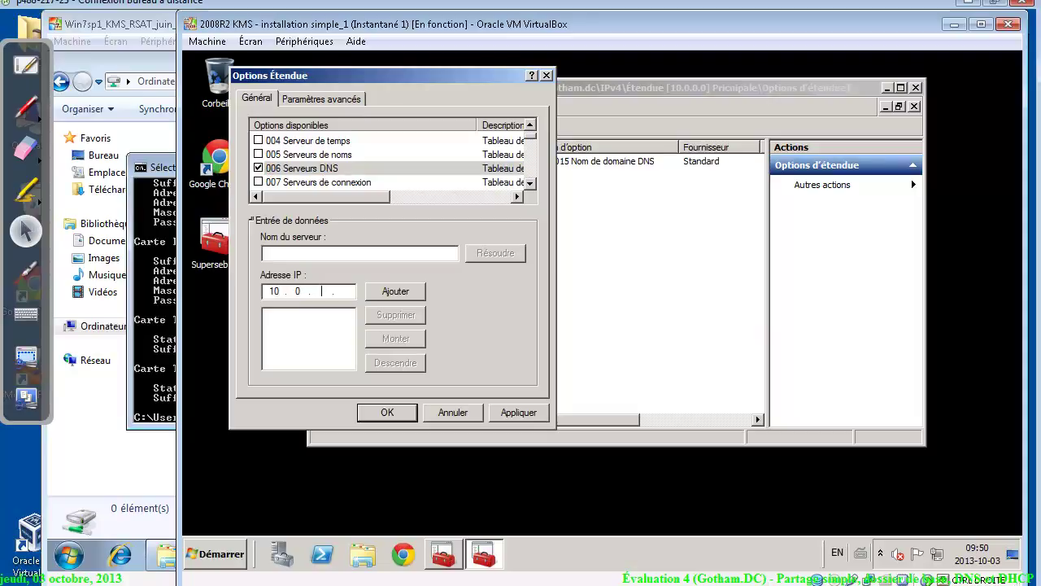
type("0.1")
left_click(384, 286)
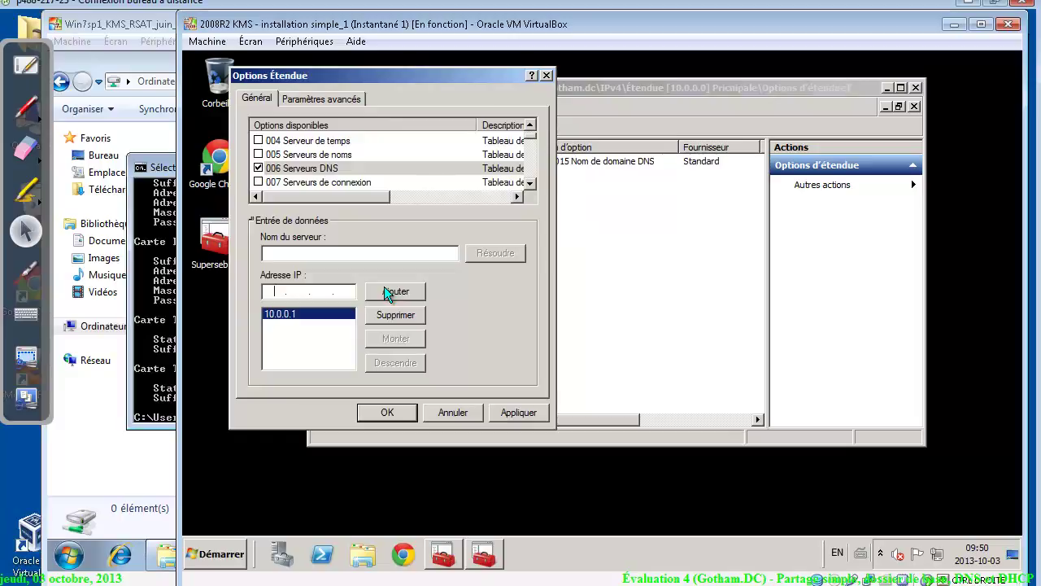
type("10.0.0.2")
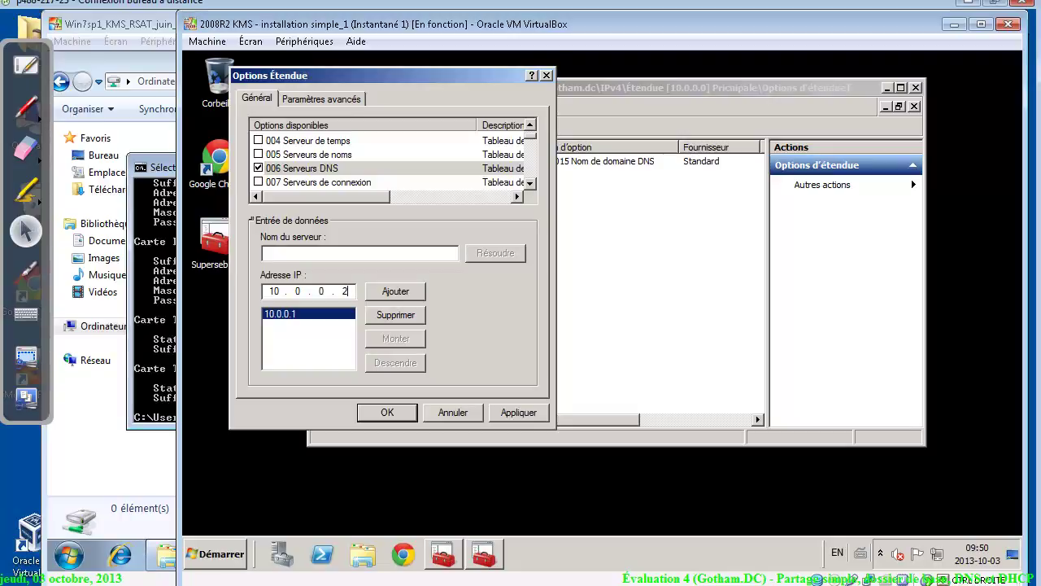
Add 10.0.0.2 as a second DNS server, accepting the validation warning
left_click(405, 291)
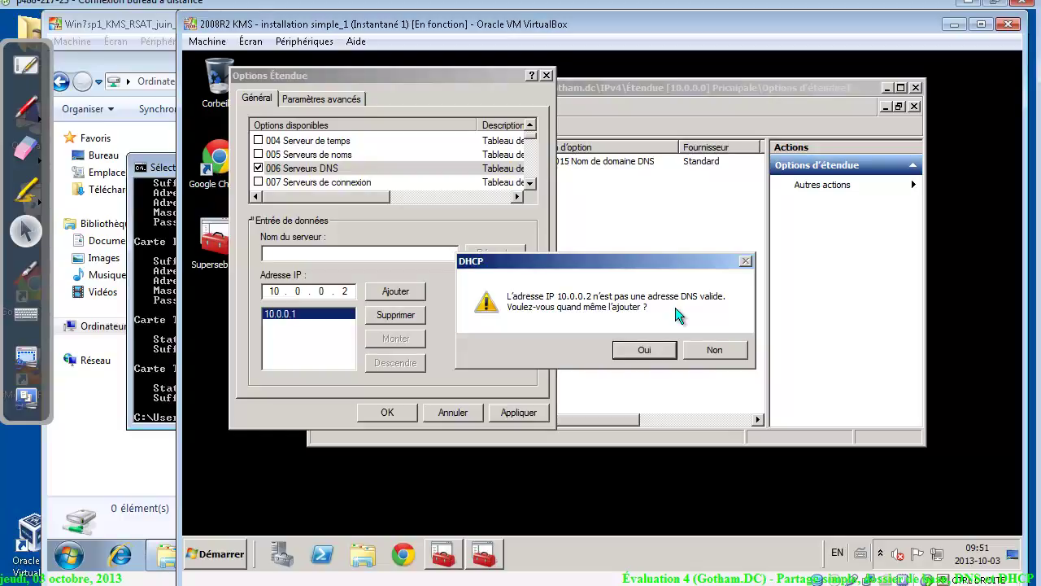
left_click(644, 350)
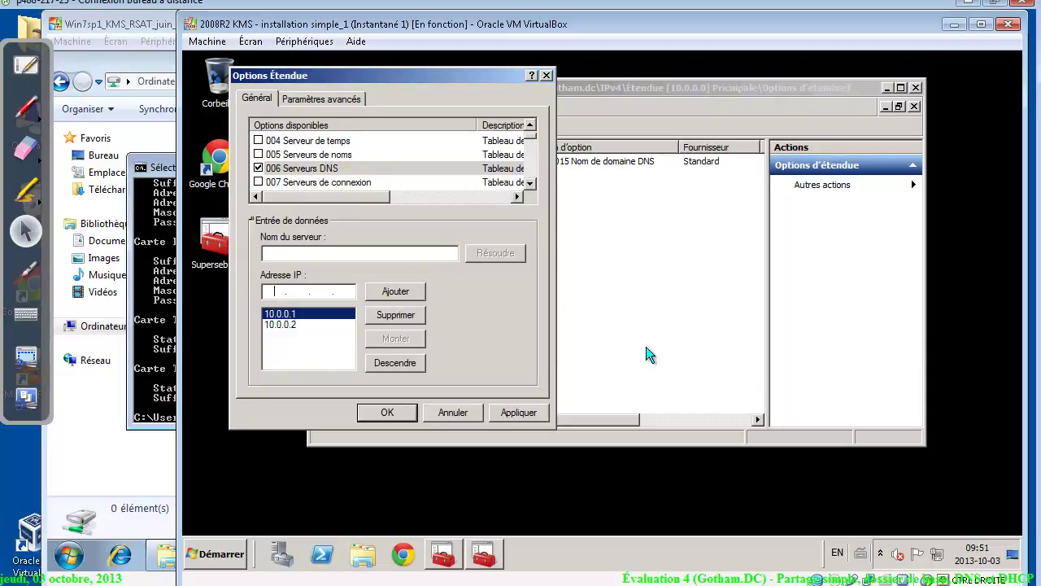
left_click(300, 326)
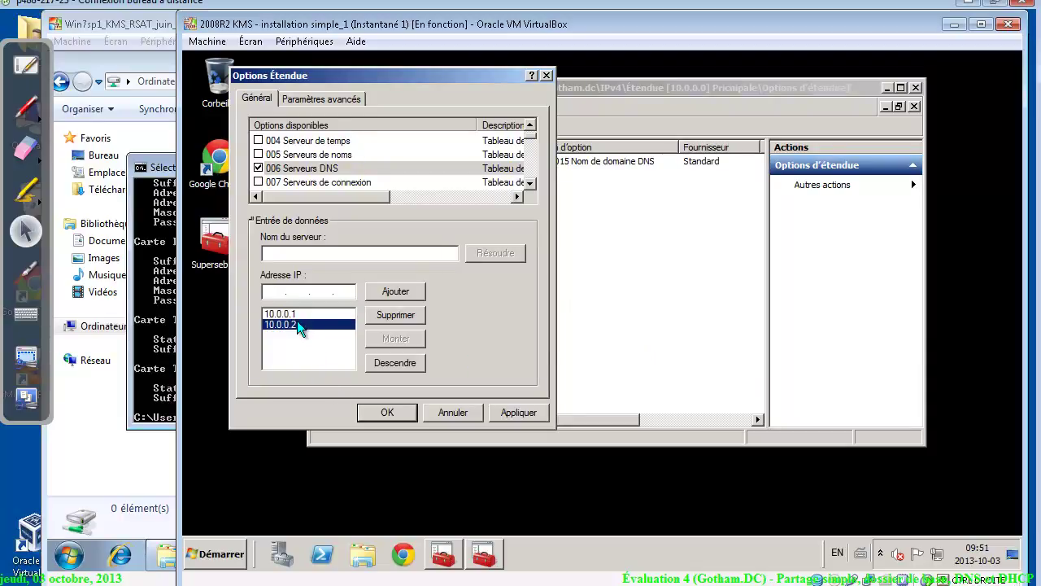
left_click(299, 317)
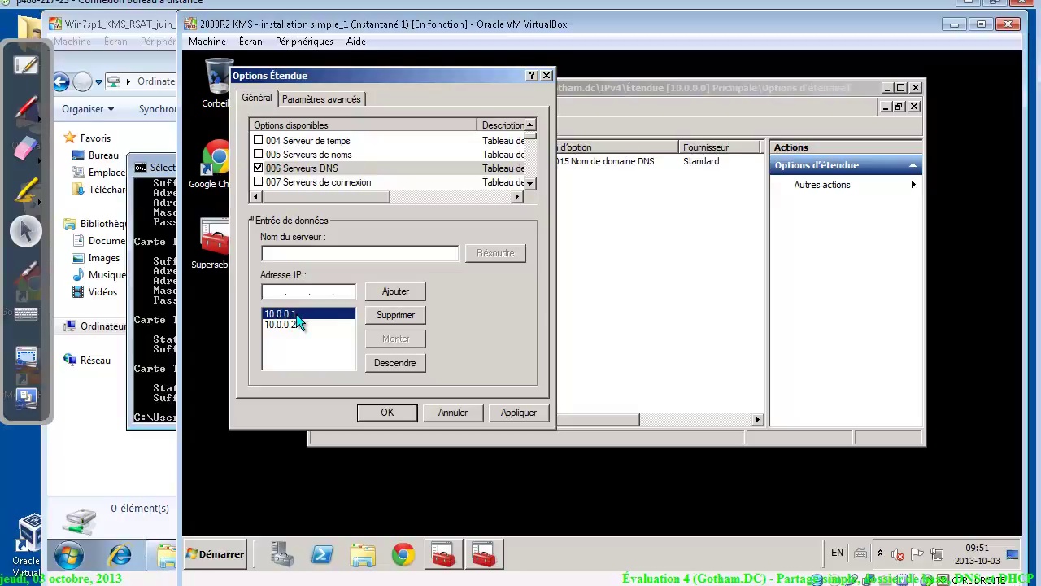
left_click(300, 327)
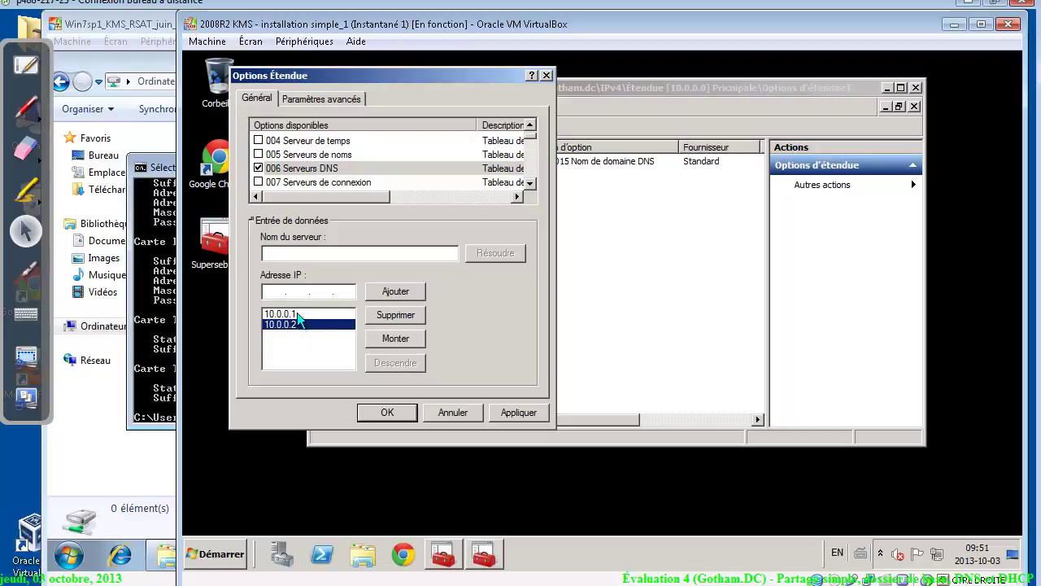
left_click(298, 317)
left_click(298, 325)
left_click(298, 318)
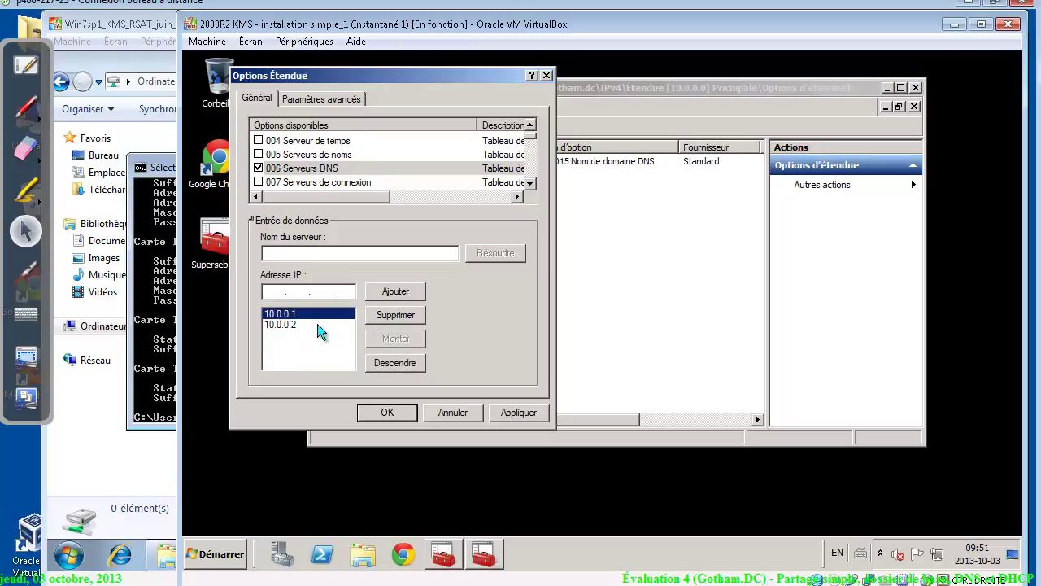
left_click(319, 325)
Keep 10.0.0.1 ahead of 10.0.0.2 in the list and save the option to the scope
left_click(383, 340)
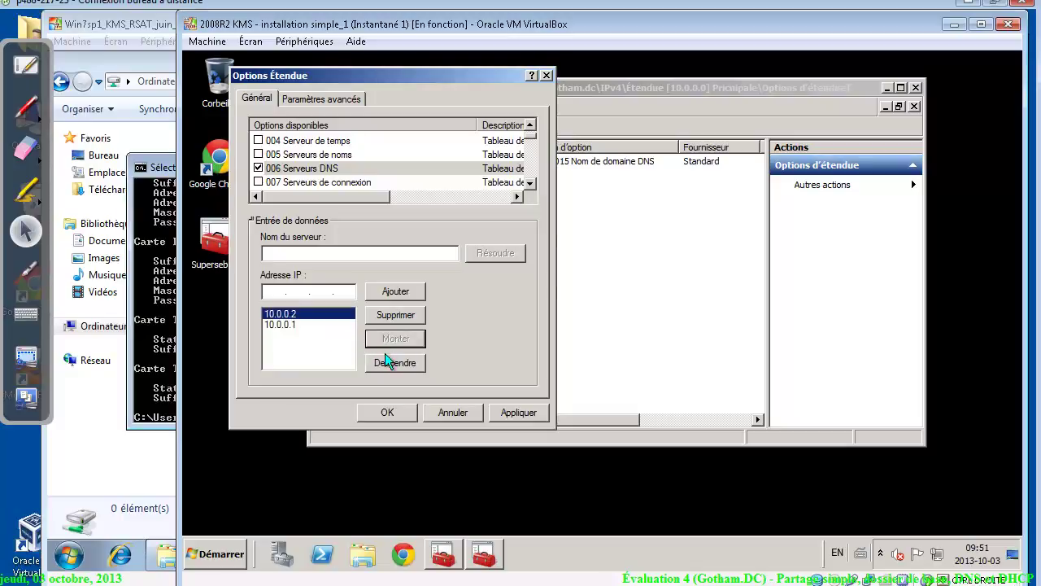
left_click(386, 360)
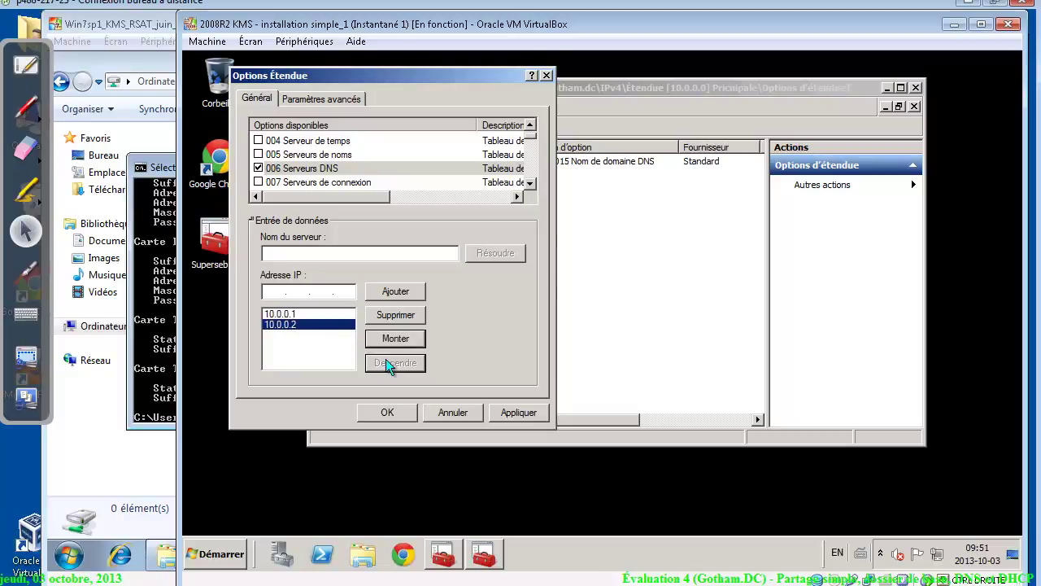
left_click(525, 412)
left_click(389, 410)
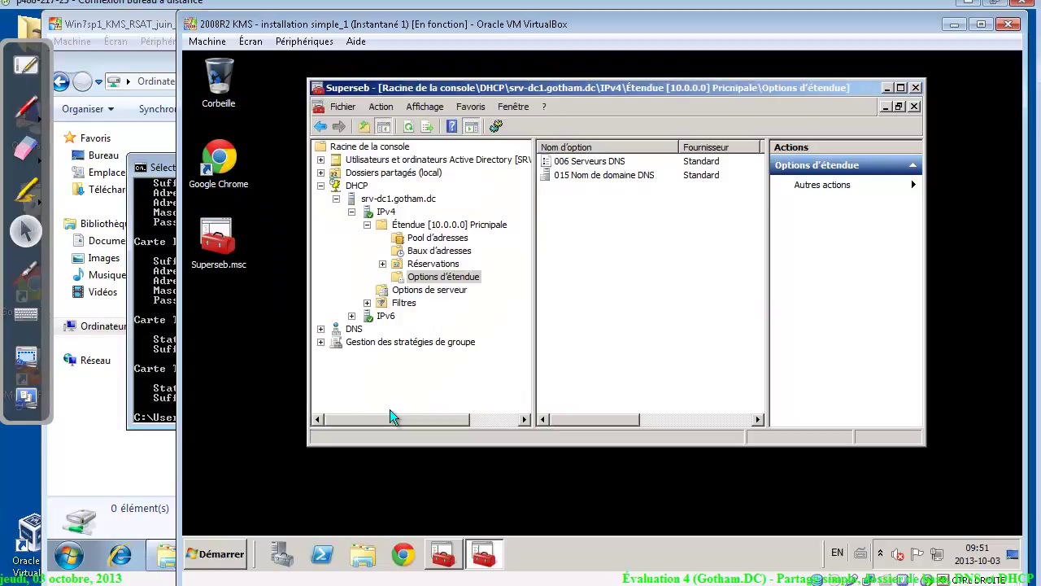
Enable scope option 004 Serveur de temps with address 10.0.0.1 and apply it
right_click(604, 187)
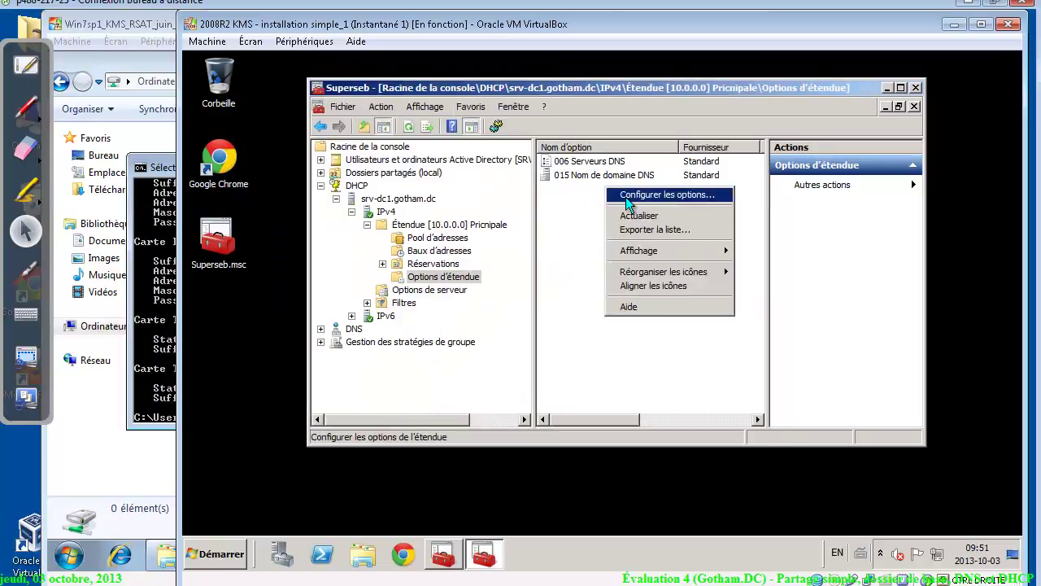
left_click(625, 197)
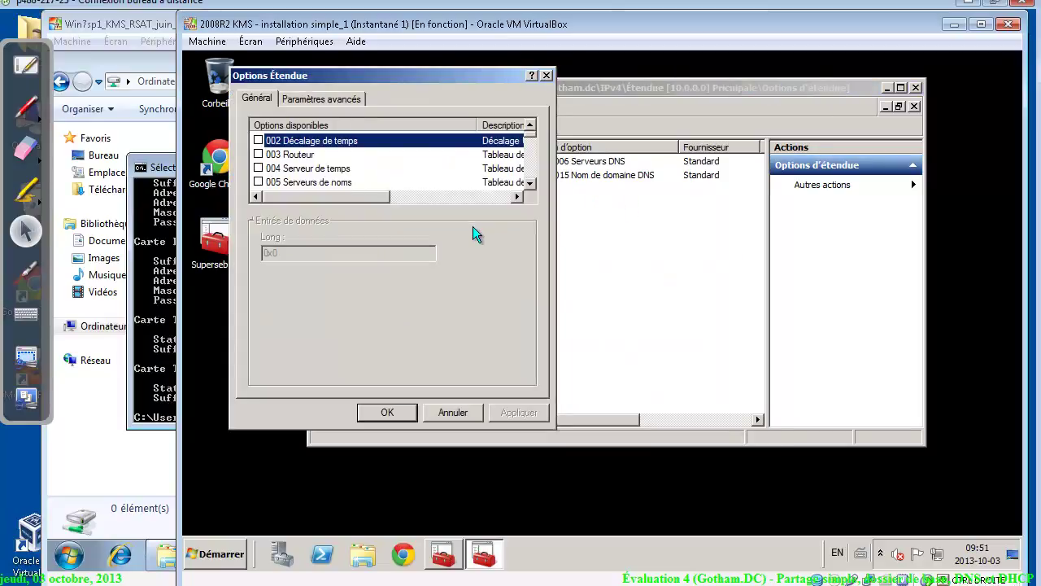
left_click(260, 169)
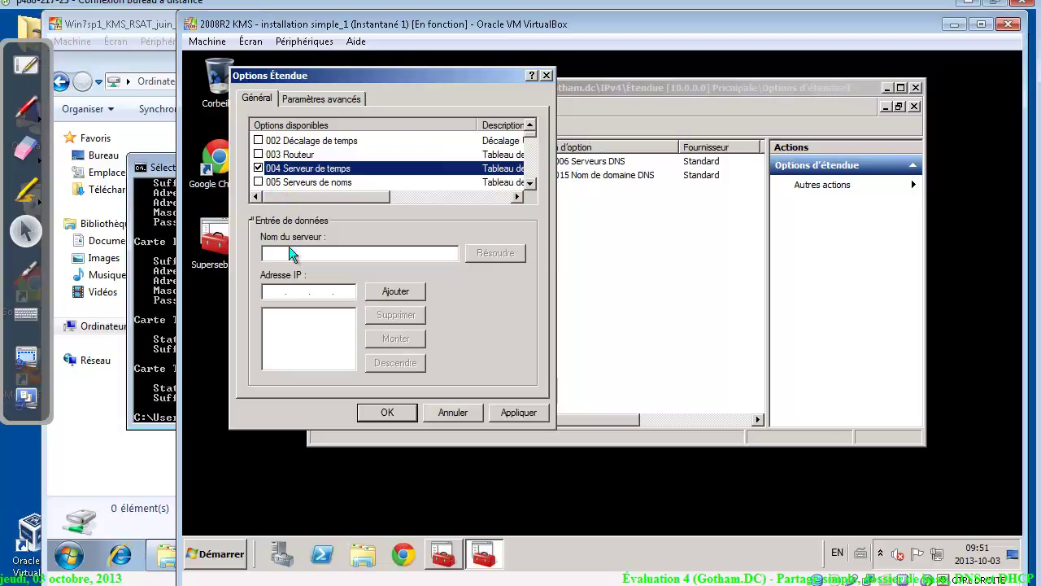
left_click(271, 291)
type("10.0.")
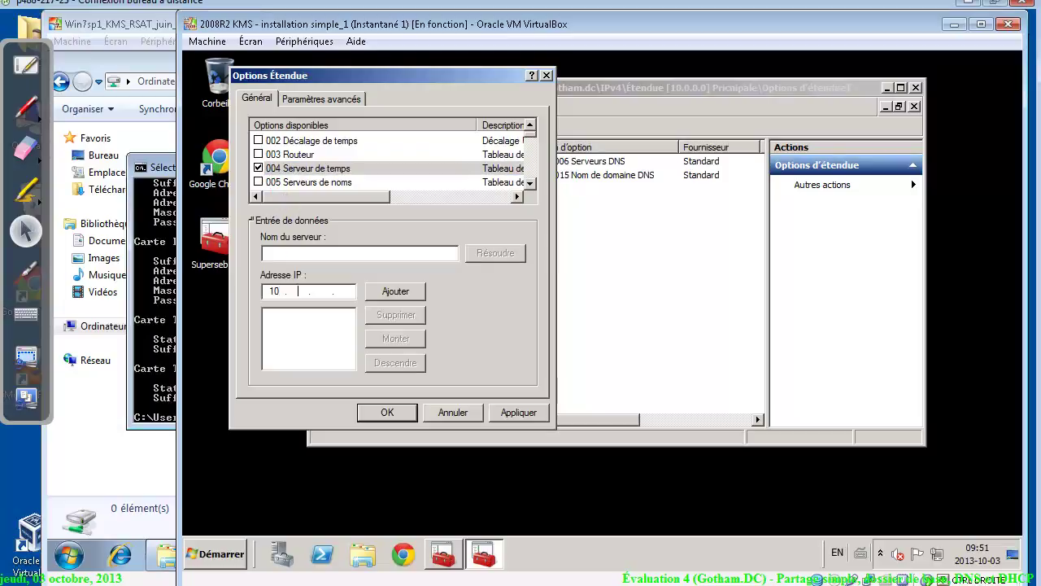
type("0.")
key("alt+Tab")
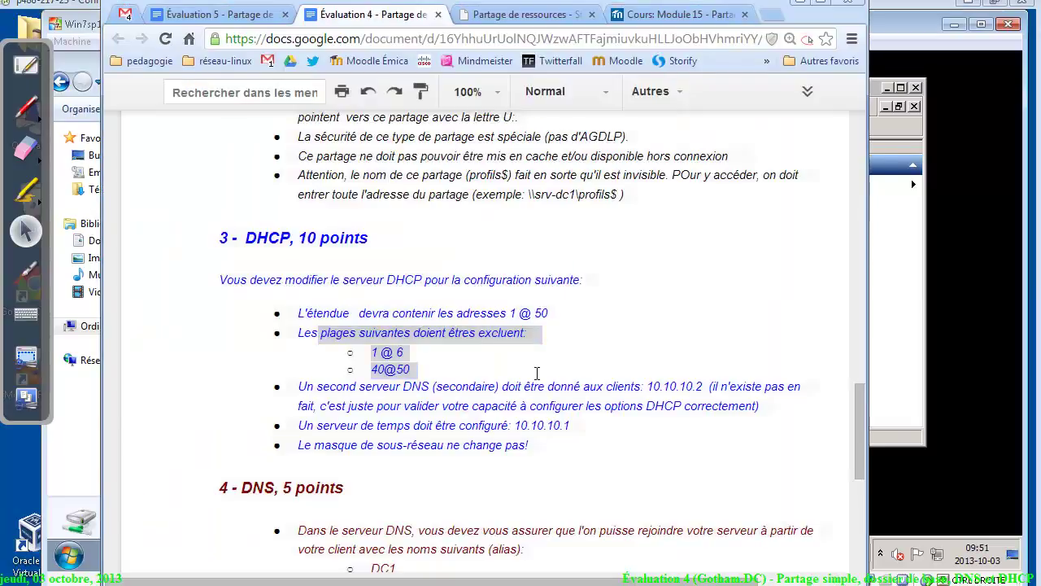
key("alt+Tab")
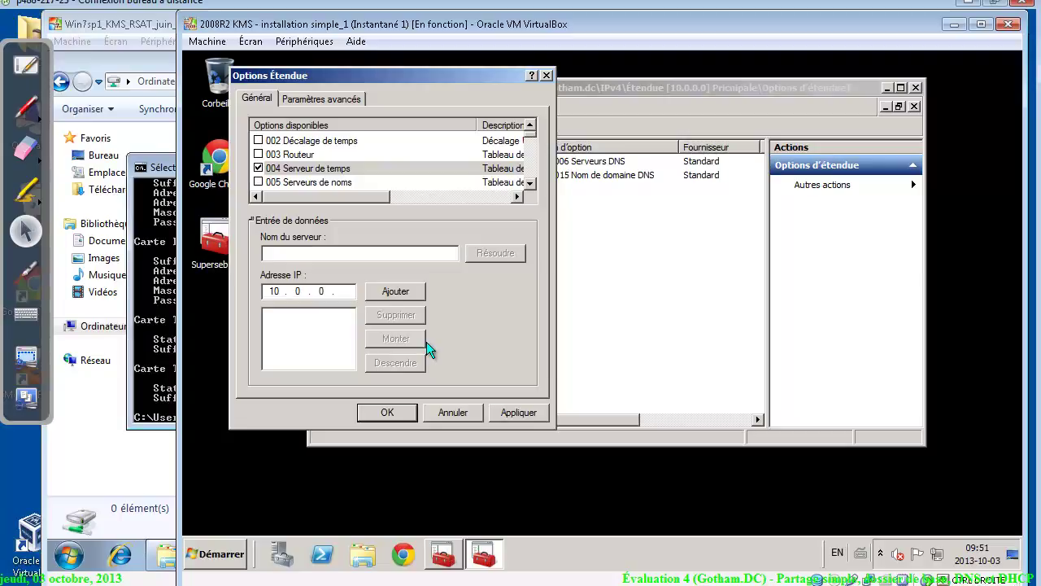
type("1")
left_click(406, 294)
left_click(522, 413)
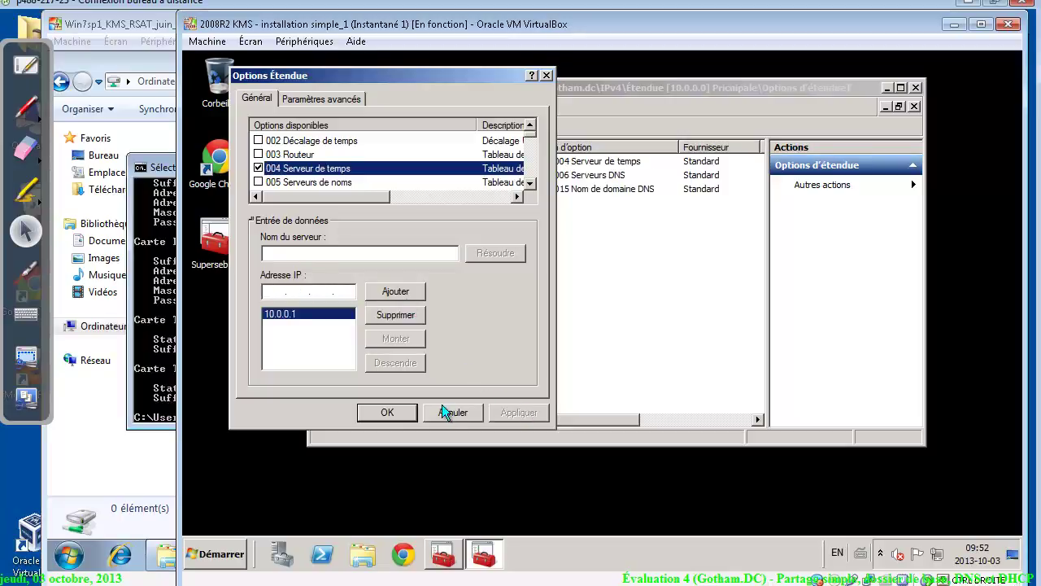
left_click(388, 412)
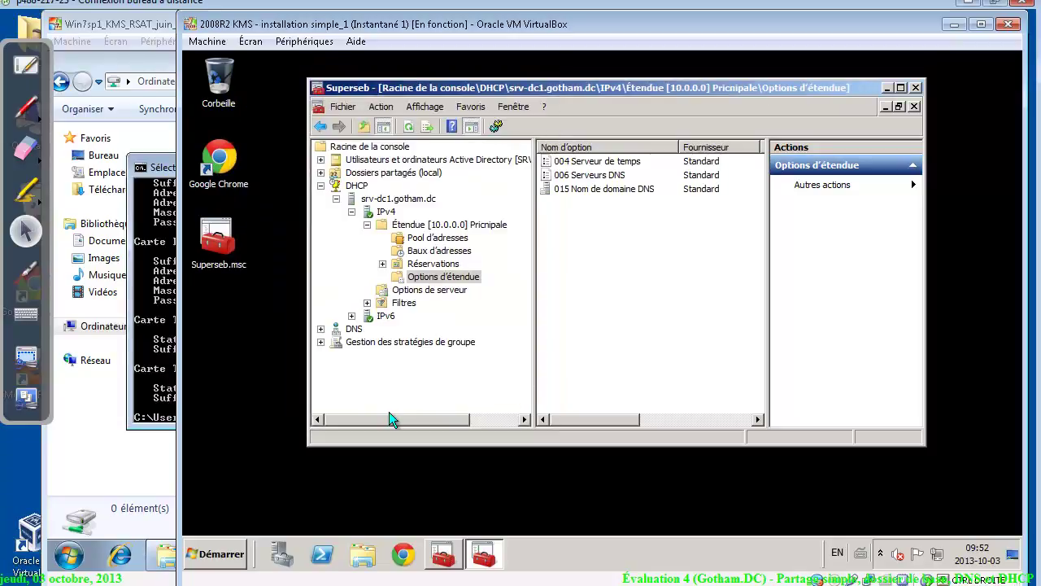
Release and renew the client's lease with ipconfig /release and ipconfig /renew
left_click(150, 390)
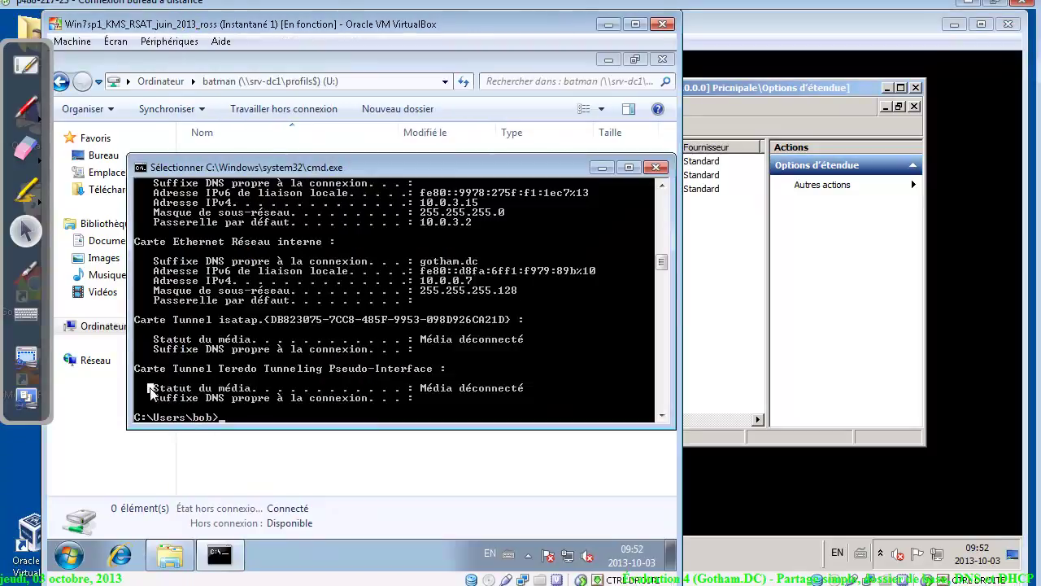
type("ipconfig")
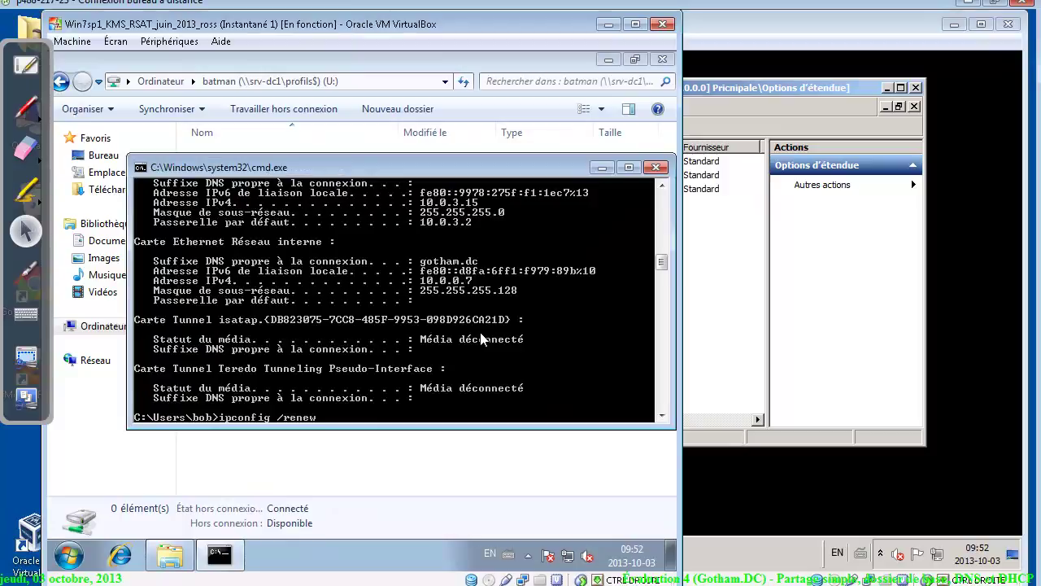
type(" /release")
key("Return")
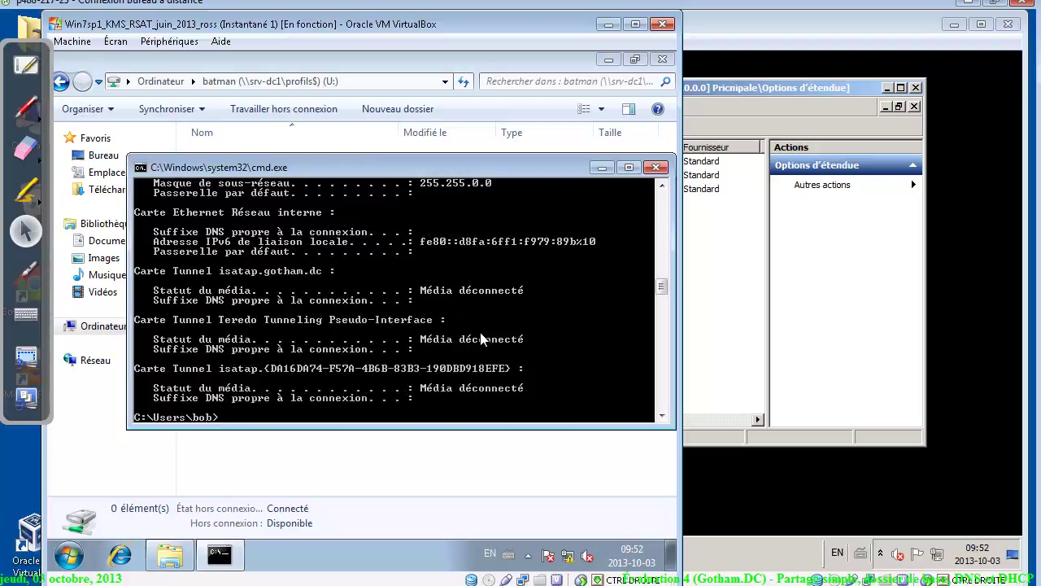
key("Up")
key("BackSpace")
key("BackSpace")
key("BackSpace")
key("BackSpace")
key("BackSpace")
key("BackSpace")
key("BackSpace")
key("BackSpace")
key("BackSpace")
type("/renew")
key("Return")
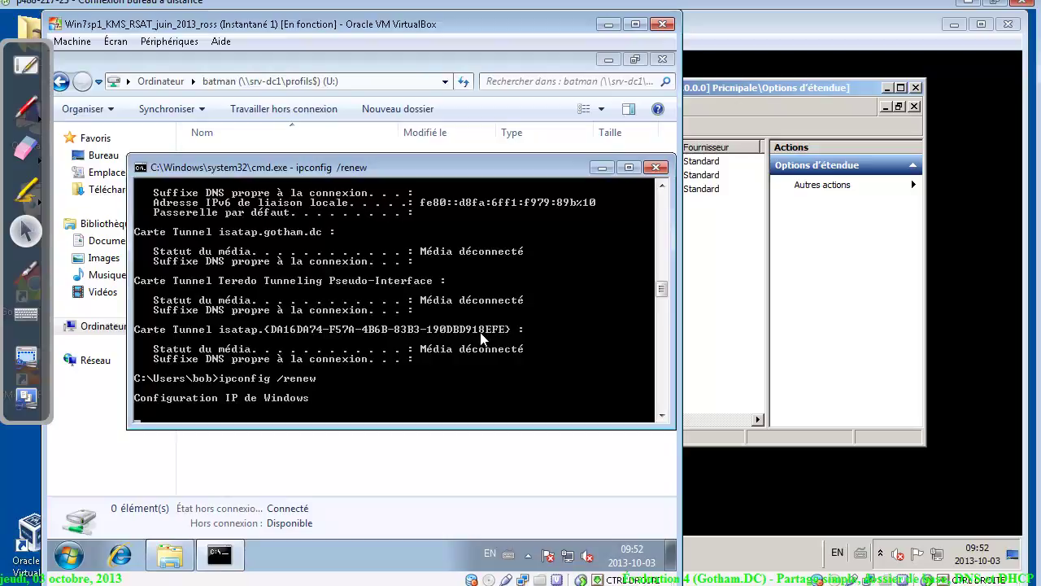
Run ipconfig /all and mark the DNS server lines showing 10.0.0.1 and 10.0.0.2
type("ipconfig /all")
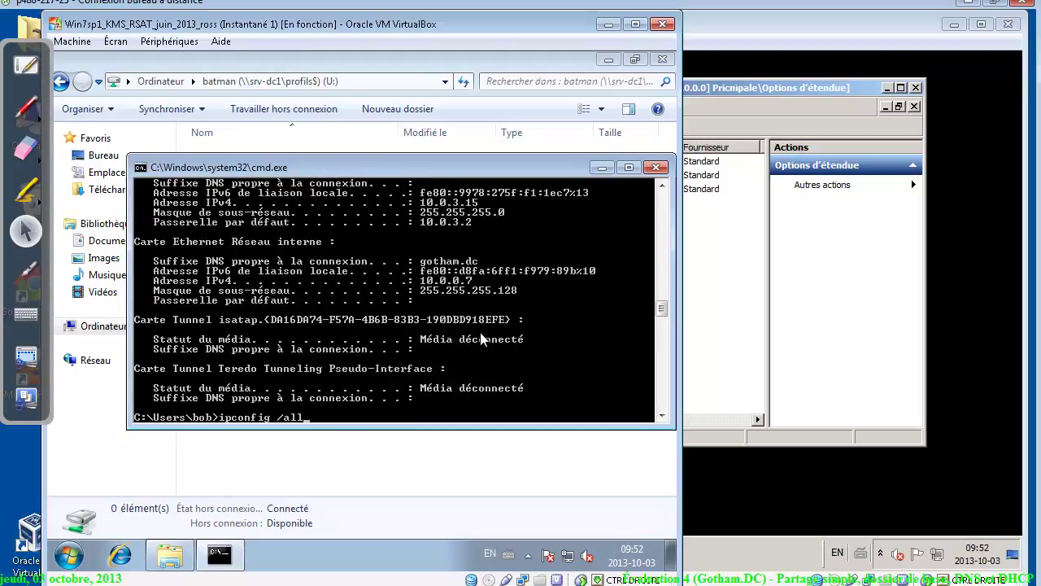
key("Return")
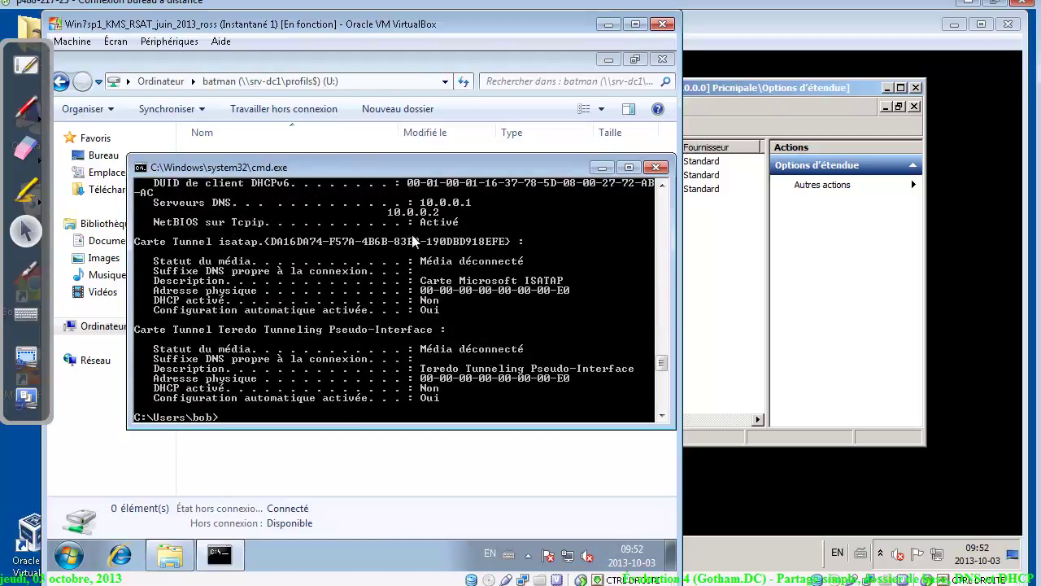
right_click(345, 232)
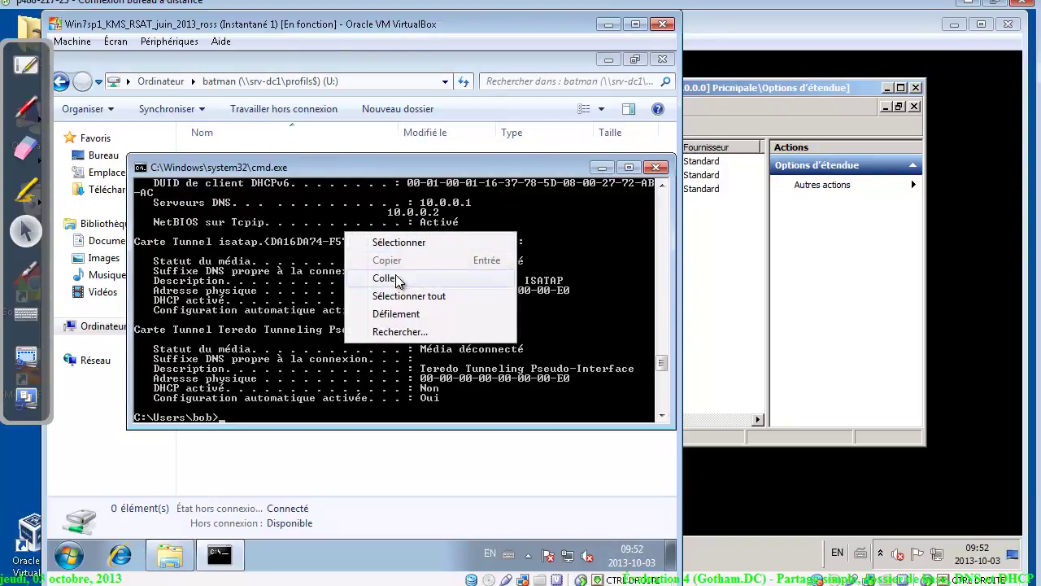
left_click(403, 242)
left_click_drag(492, 213, 159, 198)
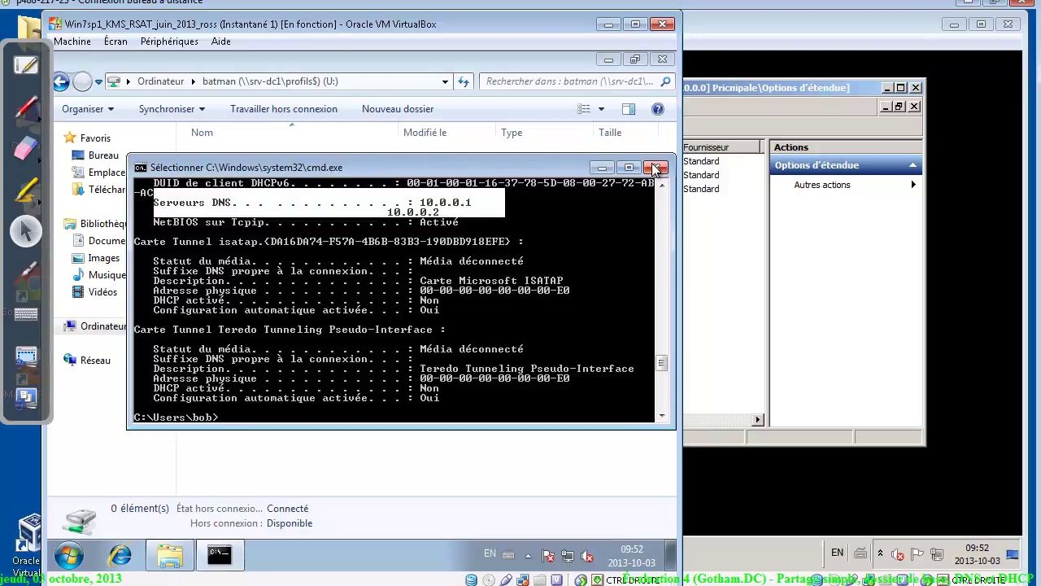
Exit text marking and clear the console with cls
left_click(366, 389)
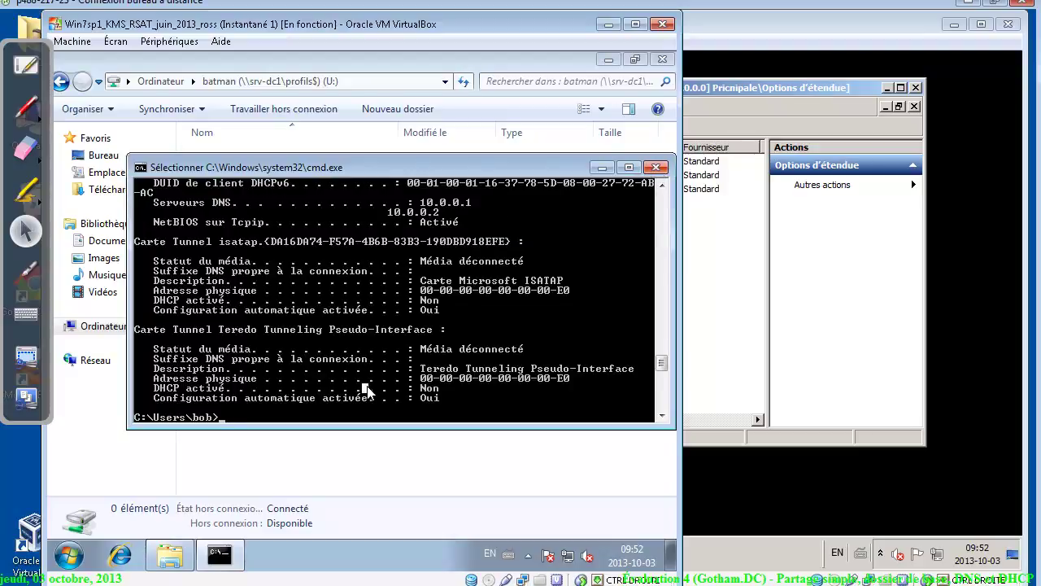
key("Escape")
type("cls")
key("Return")
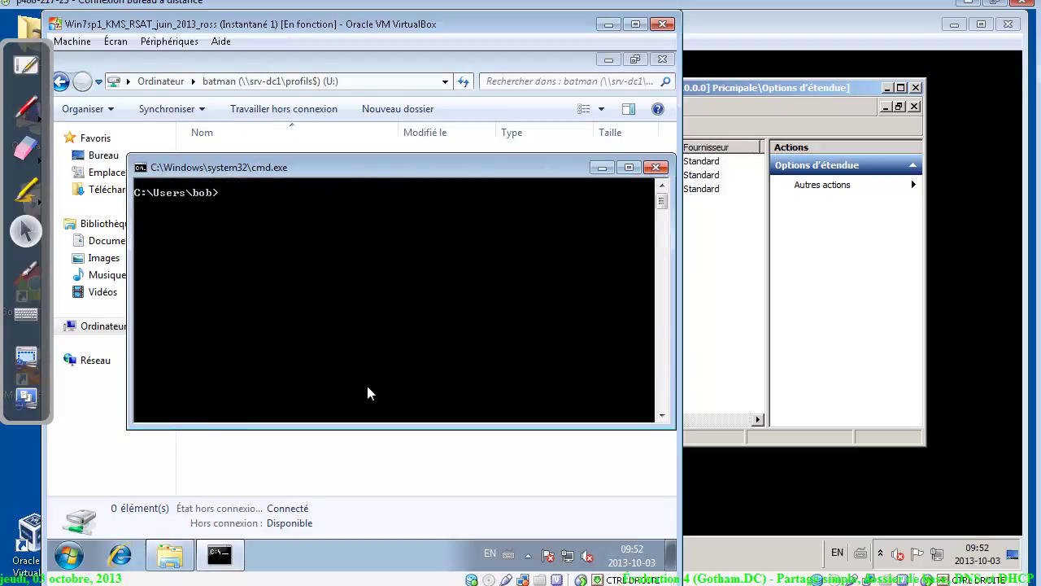
left_click(526, 582)
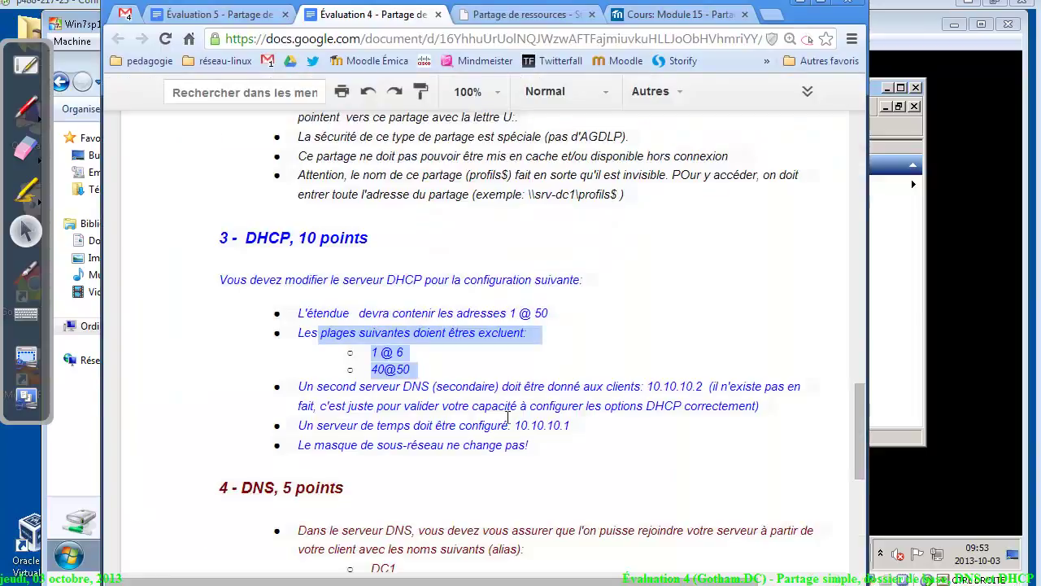
left_click_drag(857, 400, 874, 458)
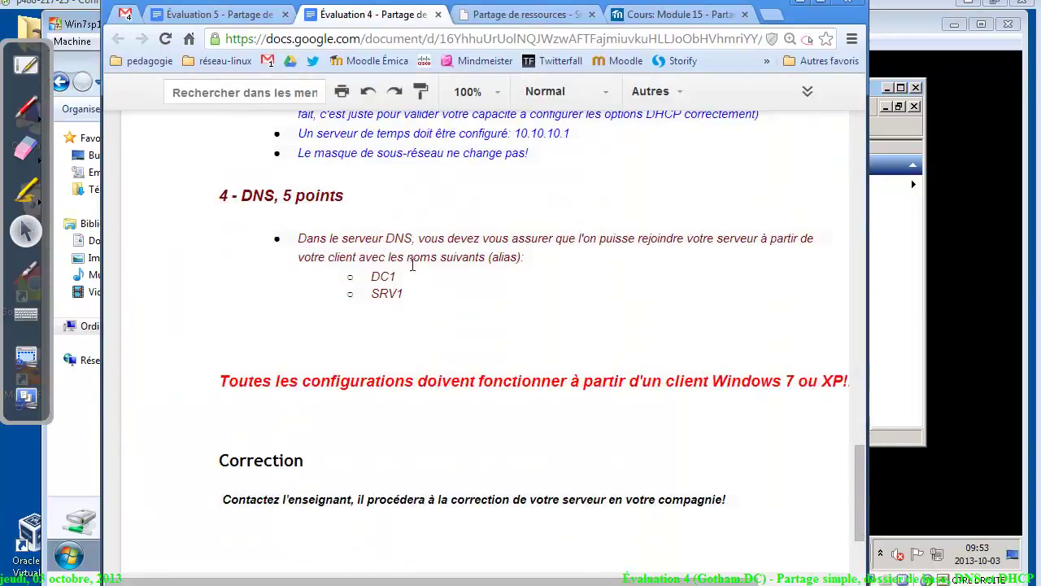
left_click_drag(322, 238, 541, 256)
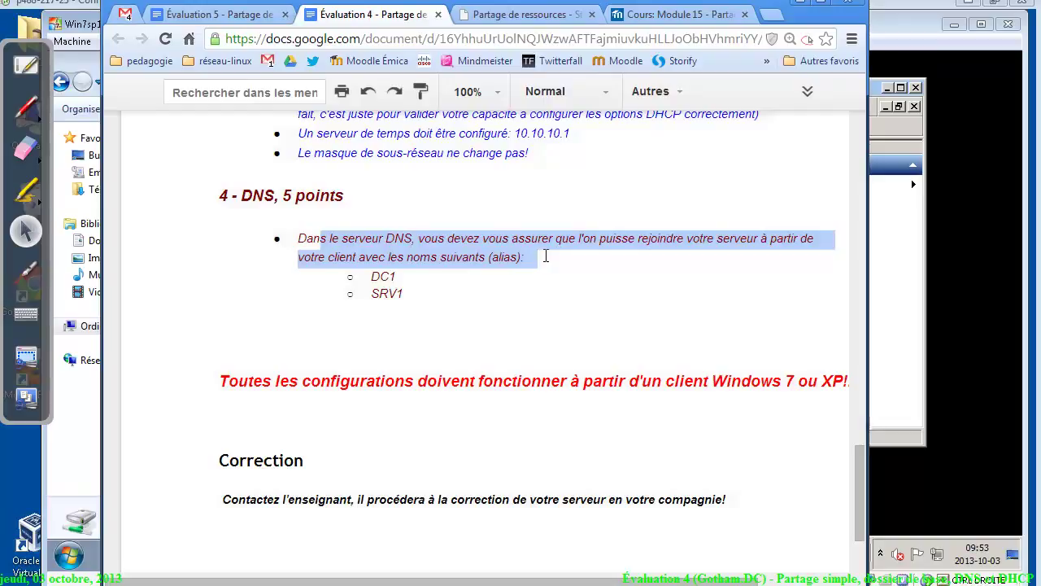
left_click(413, 274)
left_click(412, 298)
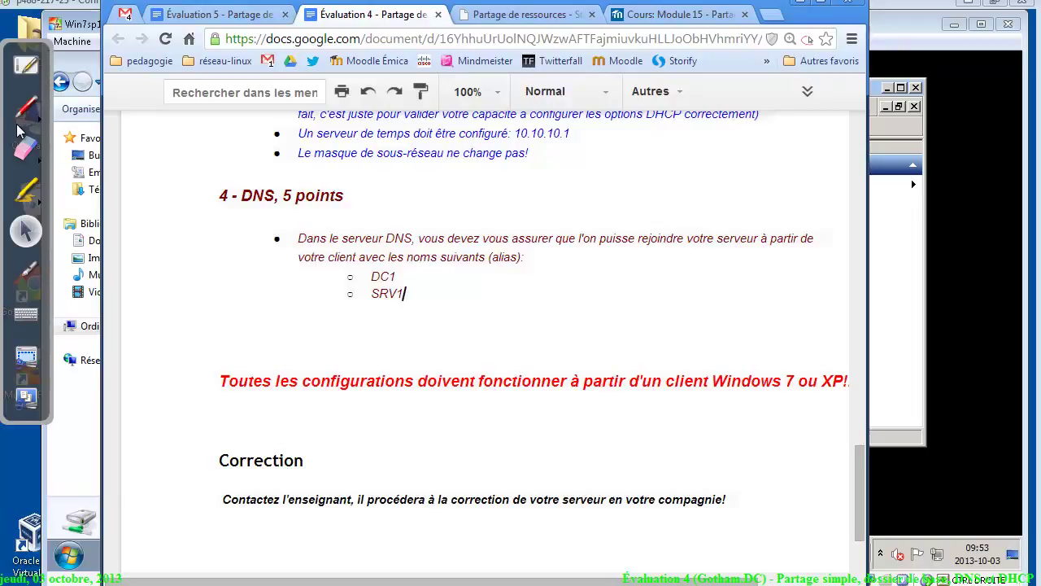
key("alt+Tab")
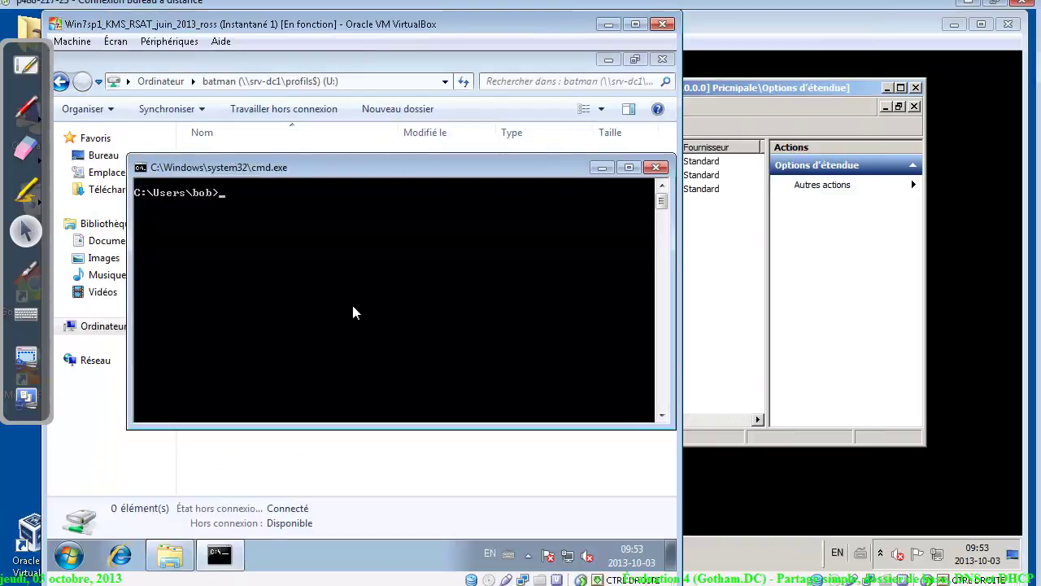
Ping srv-dc1 (10.0.0.1, four replies, no loss), clear the console, then type ping srv1
type("ping srv-dc1")
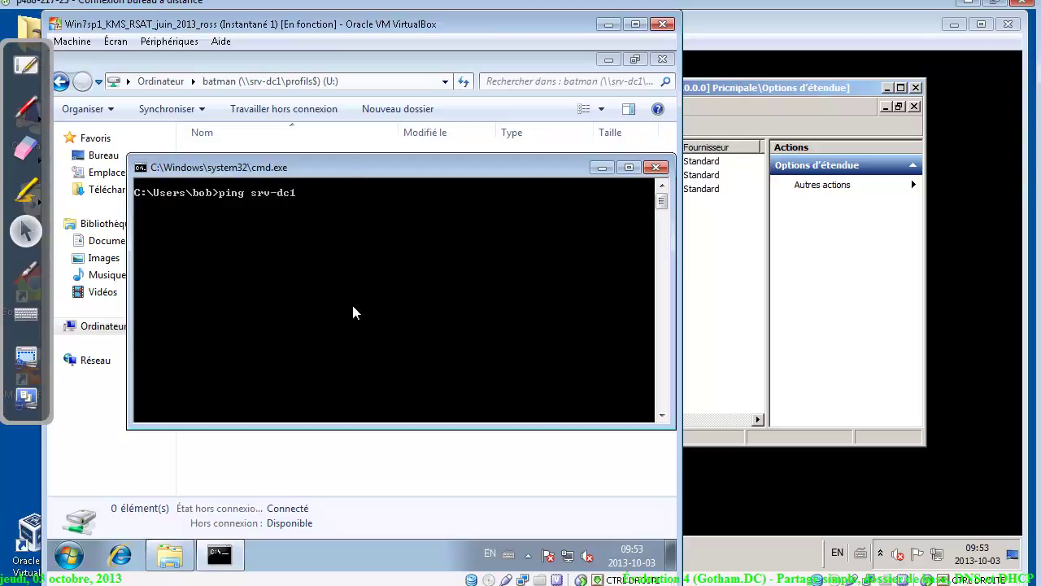
key("Return")
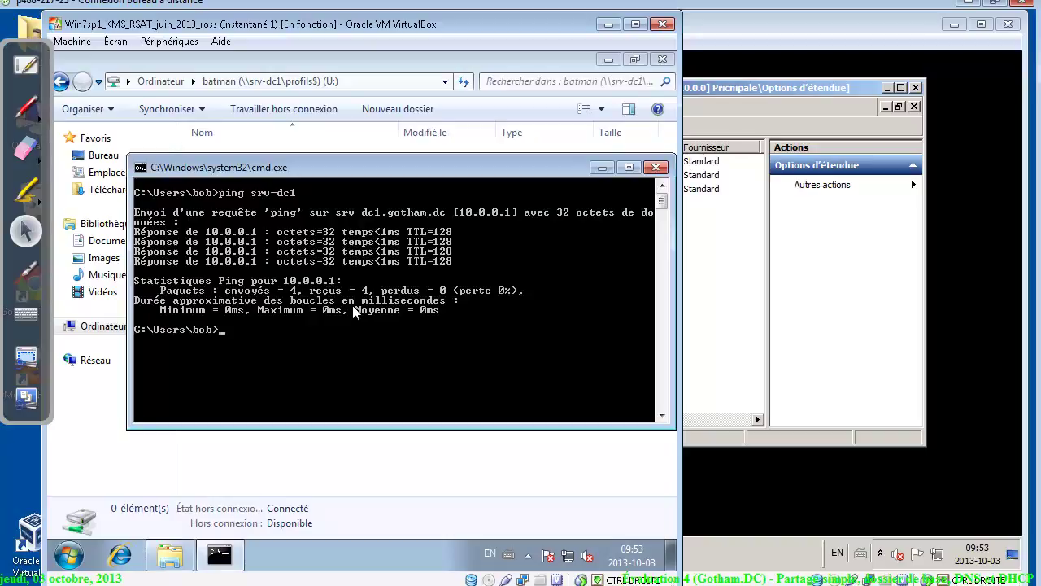
type("cls")
key("Return")
type("ping")
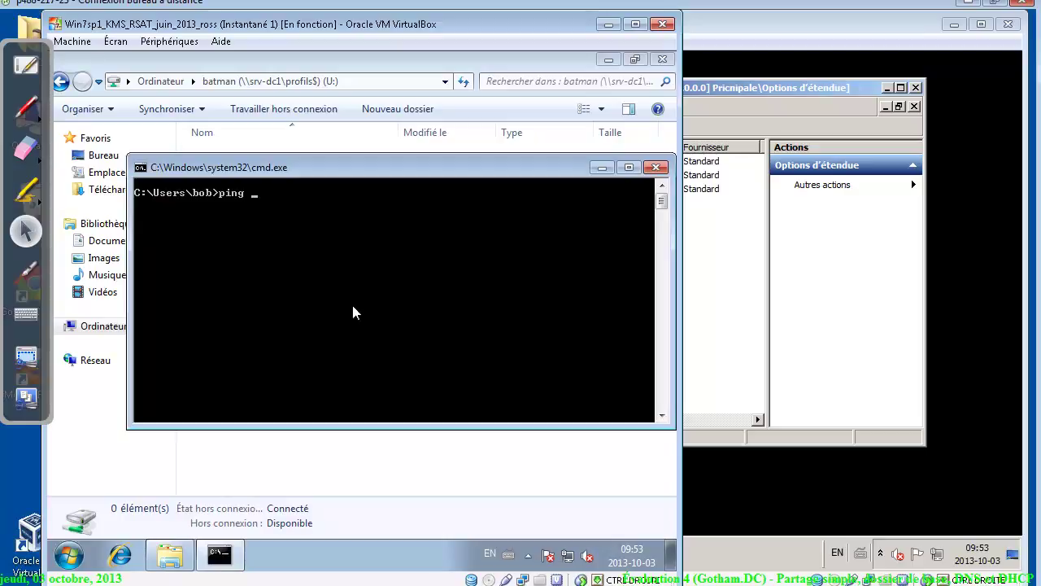
type(" srv1")
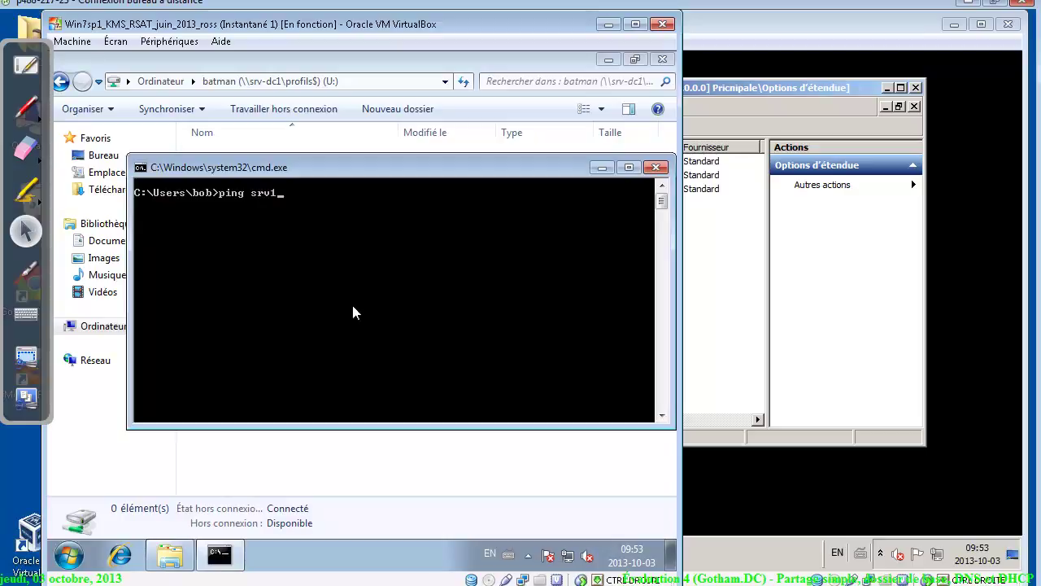